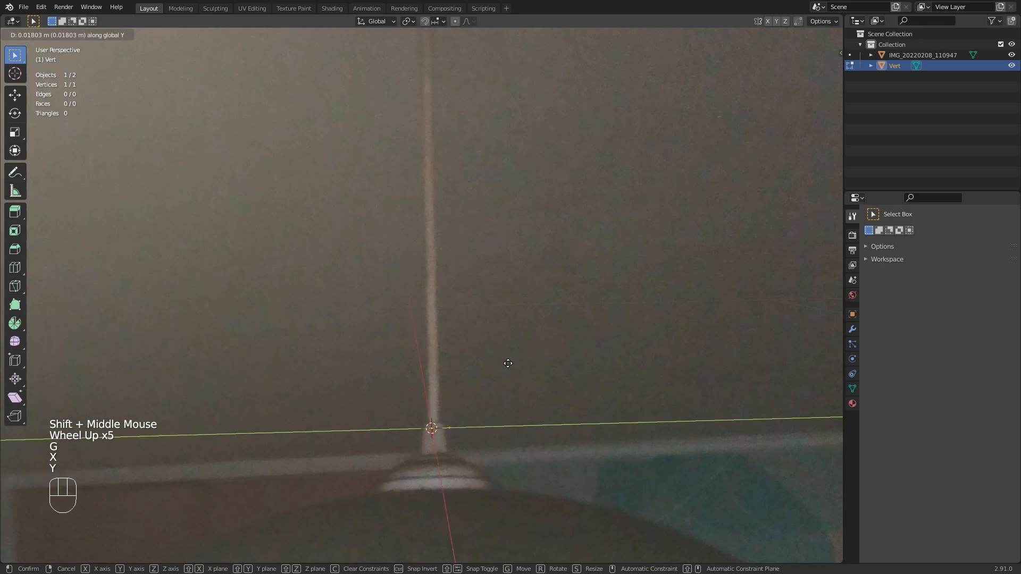
# Position the single vertex along Y and Z at the cord's lower end, on its outer edge in the right orthographic view
pyautogui.press('y')
pyautogui.click(497, 364)
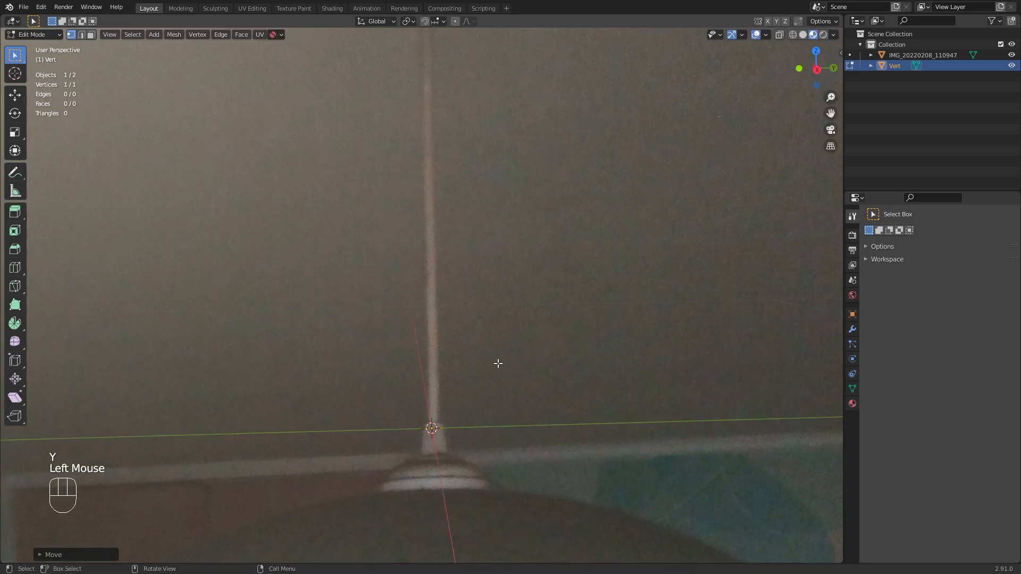
pyautogui.press('KP_1')
pyautogui.press('KP_3')
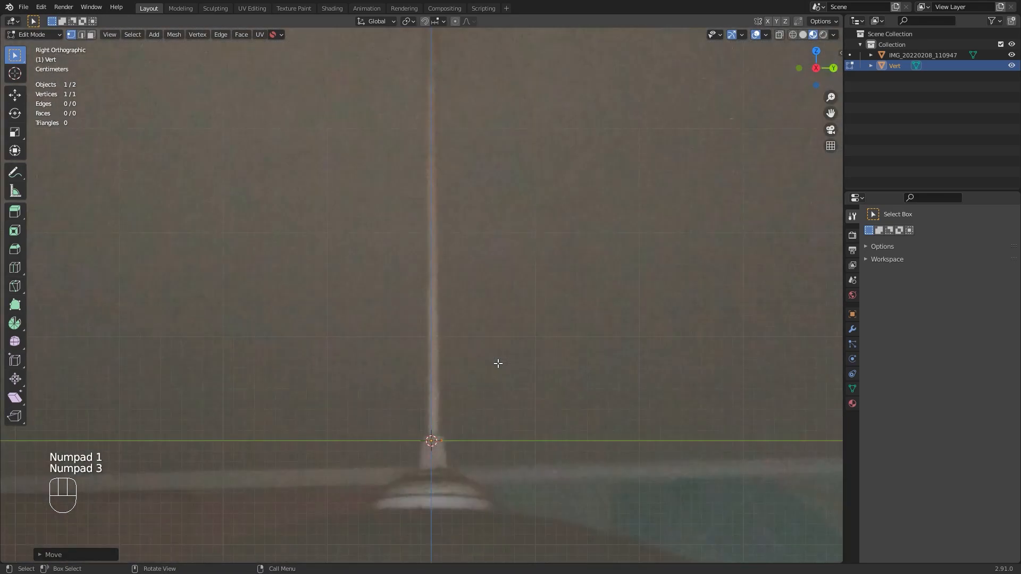
pyautogui.press('g')
pyautogui.press('z')
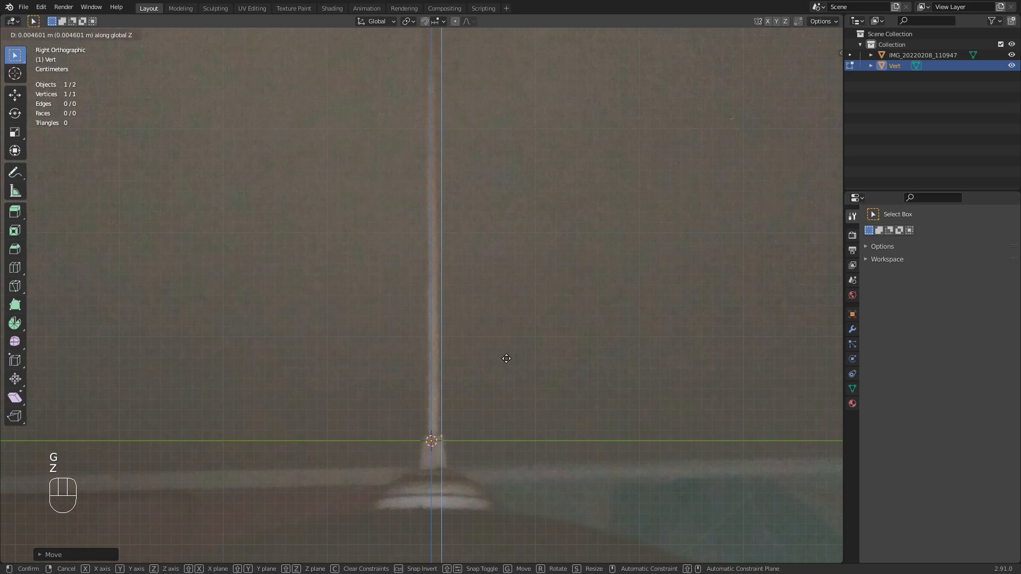
pyautogui.click(506, 359)
pyautogui.press('g')
pyautogui.press('x')
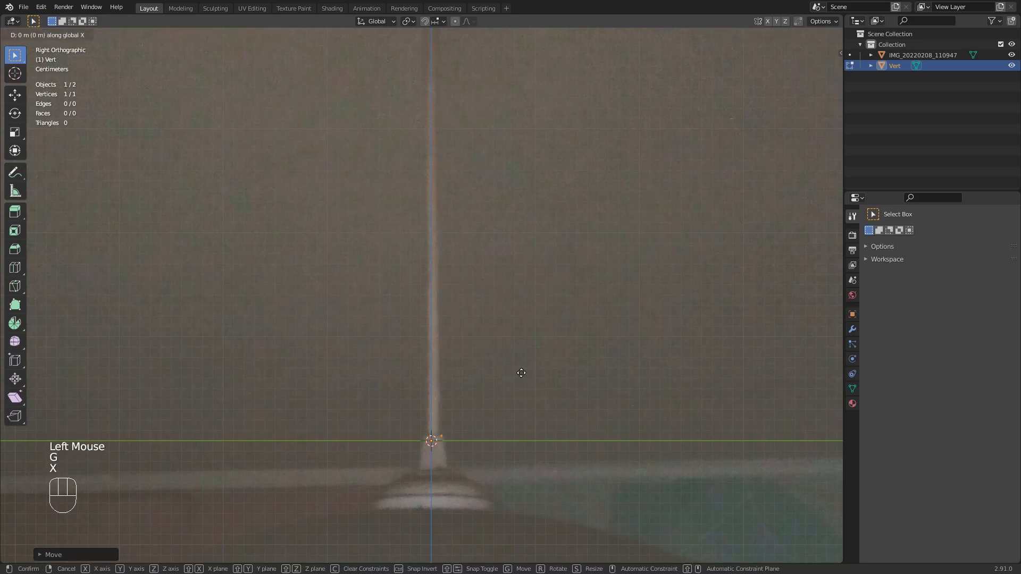
pyautogui.press('y')
pyautogui.click(526, 367)
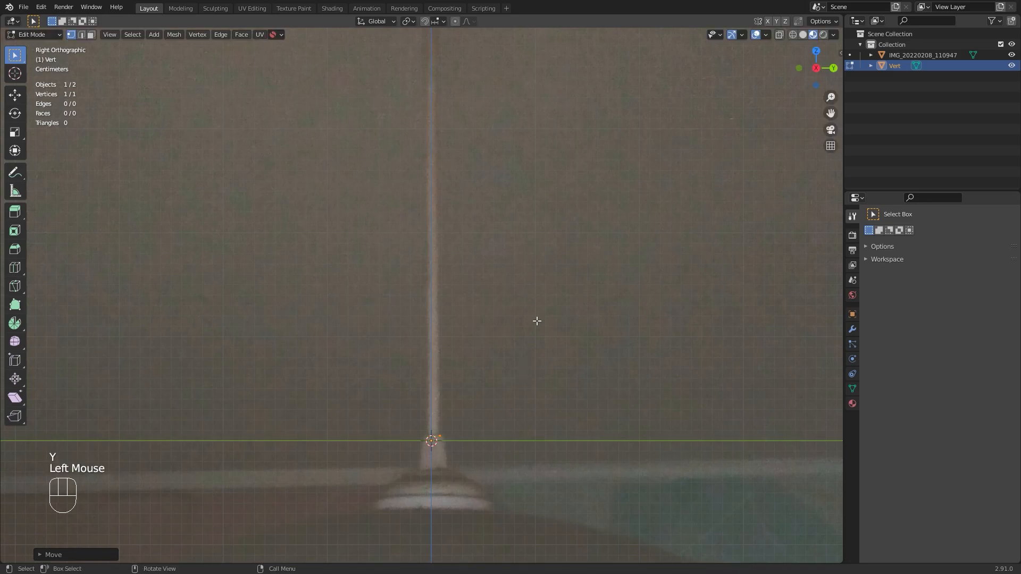
# Extrude the vertex upward along Z to just below the ceiling cup in the reference photo
pyautogui.keyDown('shift'); pyautogui.moveTo(515, 285); pyautogui.dragTo(508, 378, button='middle'); pyautogui.keyUp('shift')
pyautogui.scroll(-1, 508, 377)
pyautogui.press('e')
pyautogui.press('z')
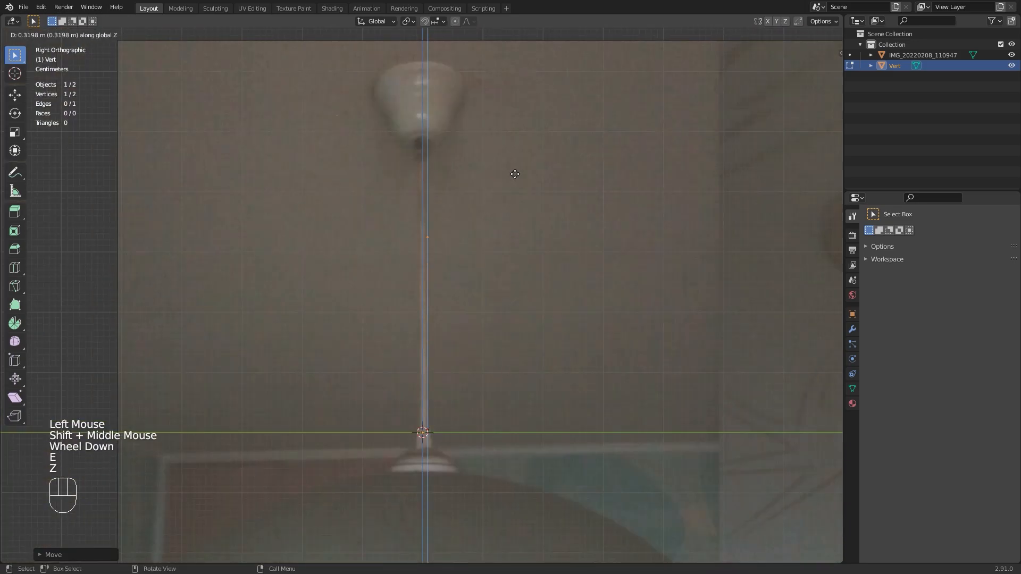
pyautogui.click(514, 104)
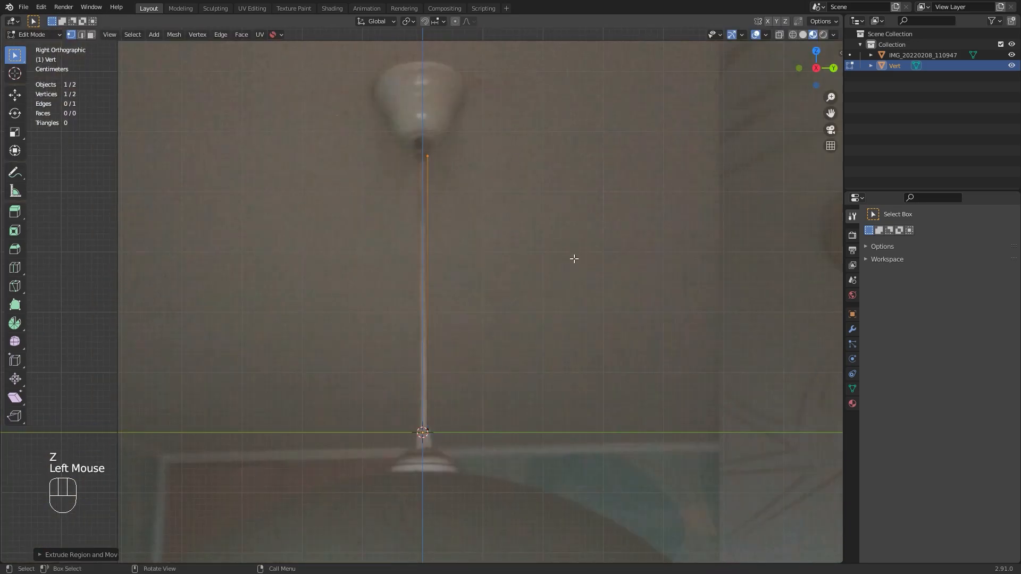
# Add a Screw modifier to the cord edge in Object Mode
pyautogui.press('Tab')
pyautogui.click(854, 328)
pyautogui.click(883, 232)
pyautogui.click(887, 233)
pyautogui.click(888, 235)
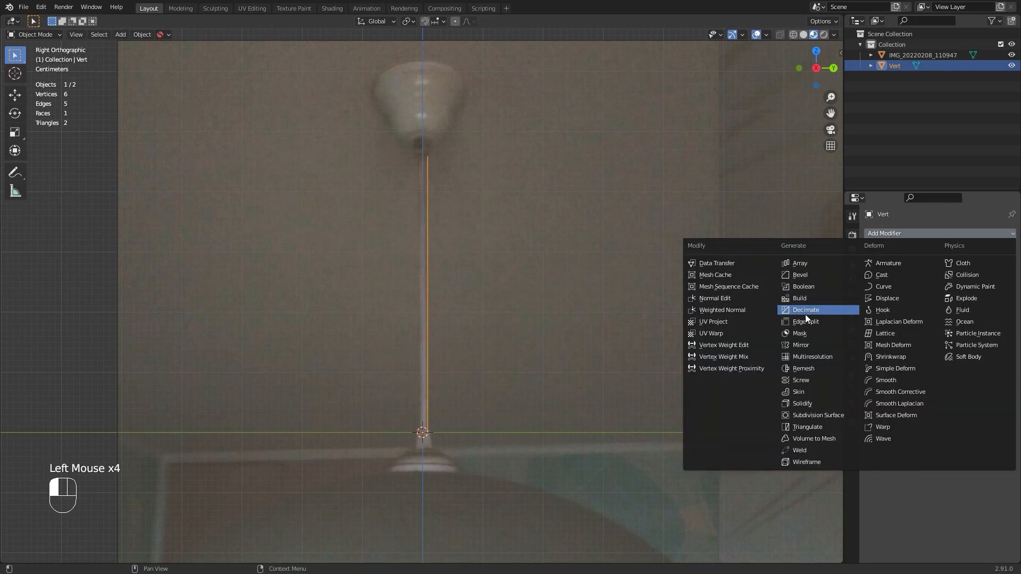
pyautogui.click(808, 381)
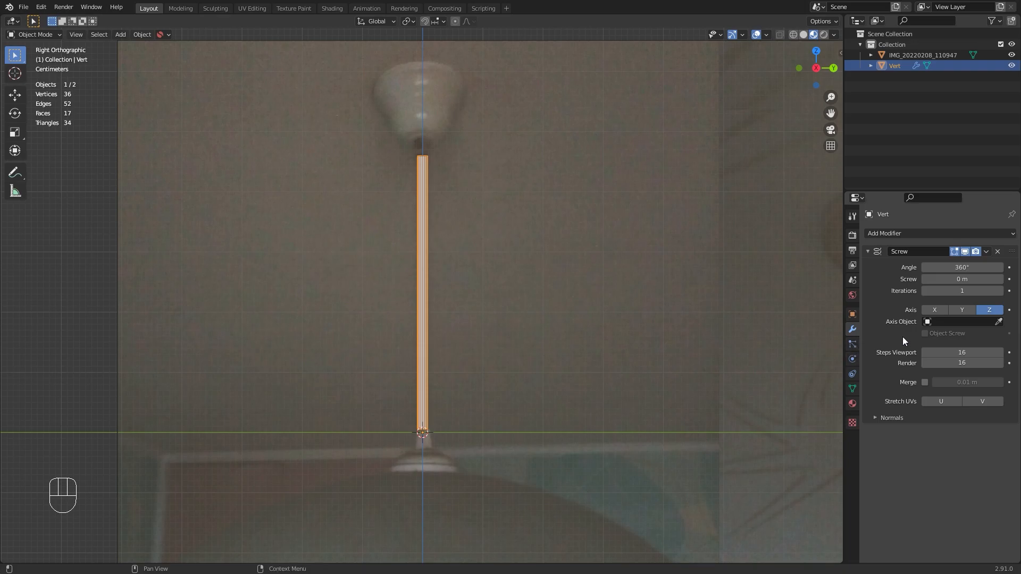
# Set the Screw modifier's viewport and render steps to 12
pyautogui.click(967, 351)
pyautogui.write('12')
pyautogui.press('Return')
pyautogui.click(960, 362)
pyautogui.write('12')
pyautogui.press('Return')
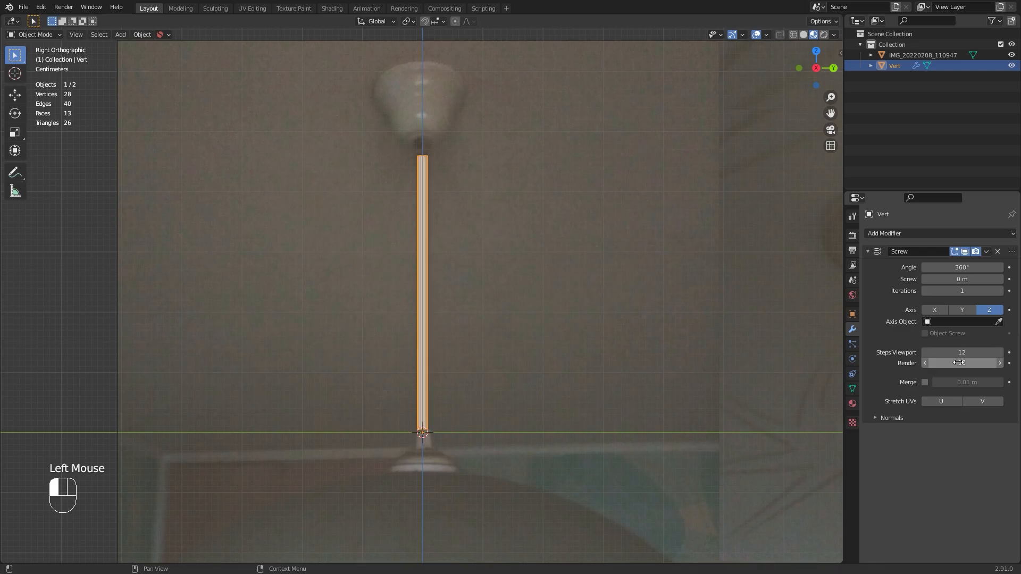
# Shift the whole cord edge slightly along Y in Edit Mode to match the cord's thickness in the photo
pyautogui.press('Tab')
pyautogui.press('a')
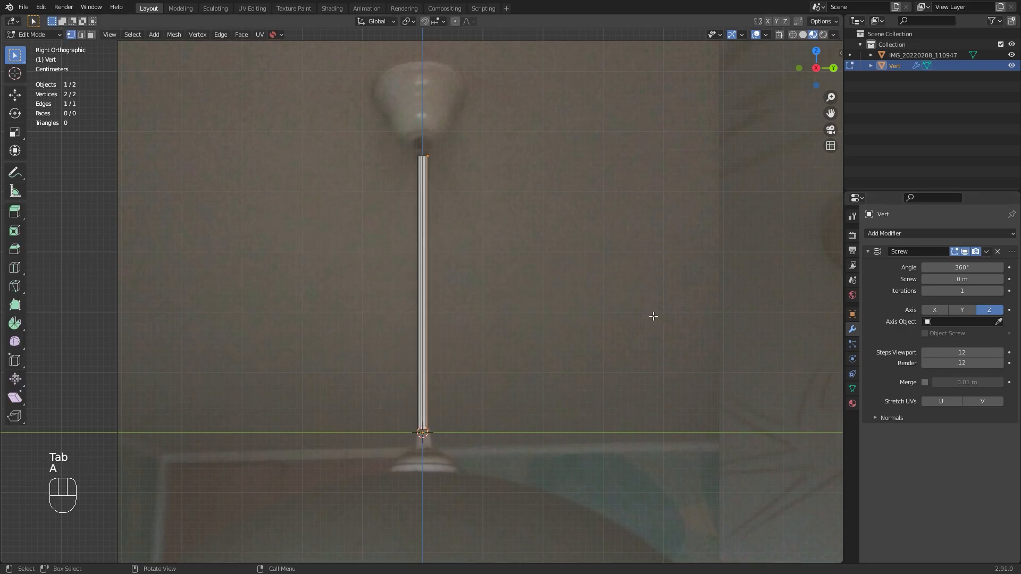
pyautogui.press('g')
pyautogui.press('y')
pyautogui.click(652, 316)
# Raise the cord's top vertex along Z to the underside of the ceiling cup and return to Object Mode
pyautogui.click(408, 133)
pyautogui.press('g')
pyautogui.press('z')
pyautogui.click(510, 185)
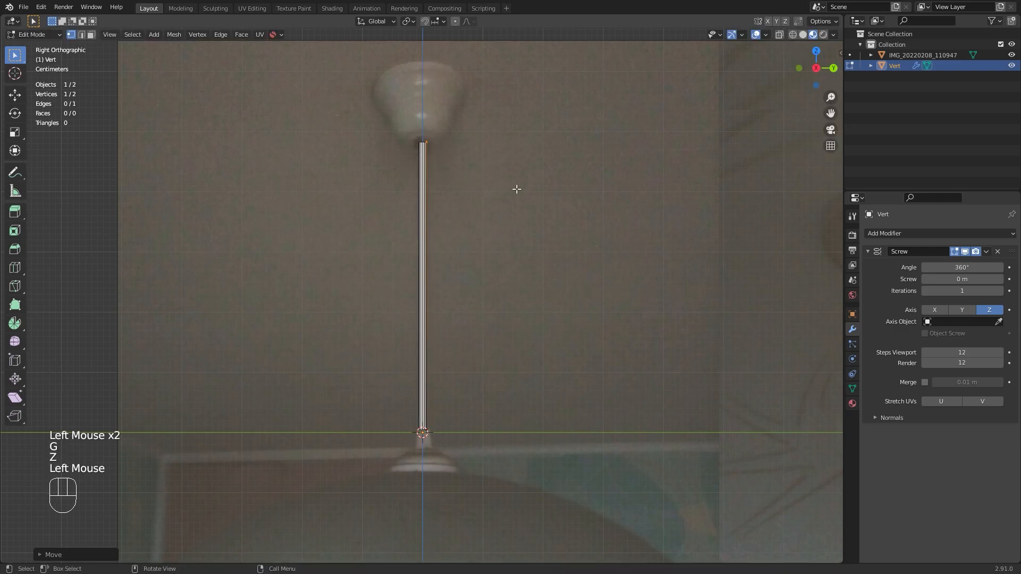
pyautogui.press('Tab')
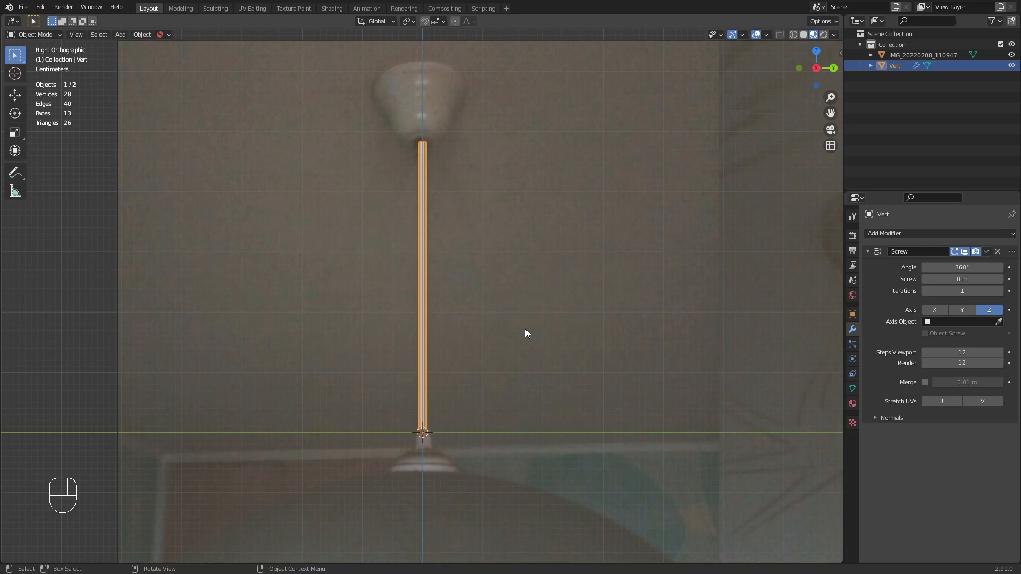
# Add a new single-vertex mesh at the 3D cursor for the sleeve below the cord
pyautogui.hotkey('shift', 'a')
pyautogui.moveTo(488, 326)
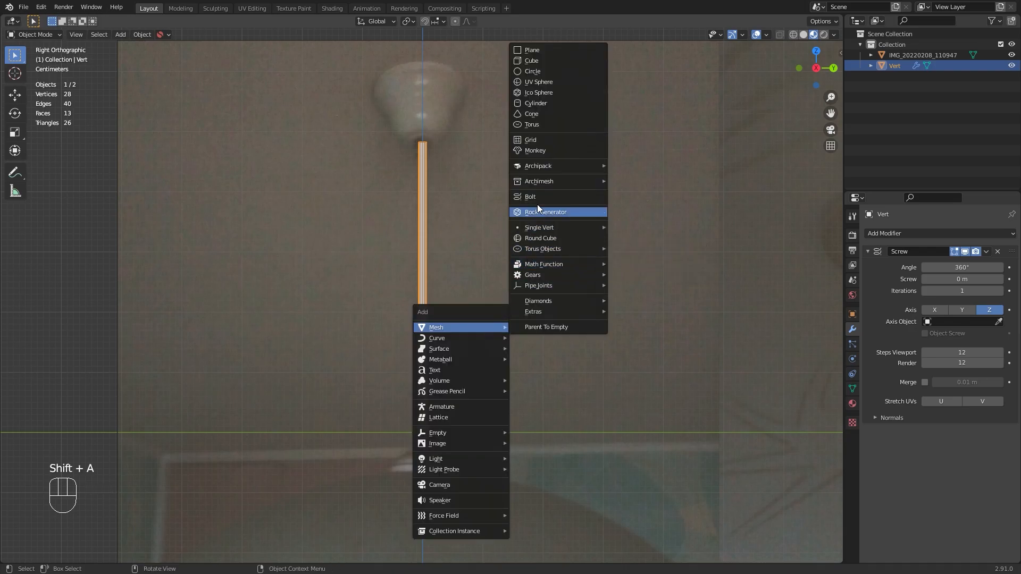
pyautogui.moveTo(547, 181)
pyautogui.moveTo(554, 228)
pyautogui.click(624, 227)
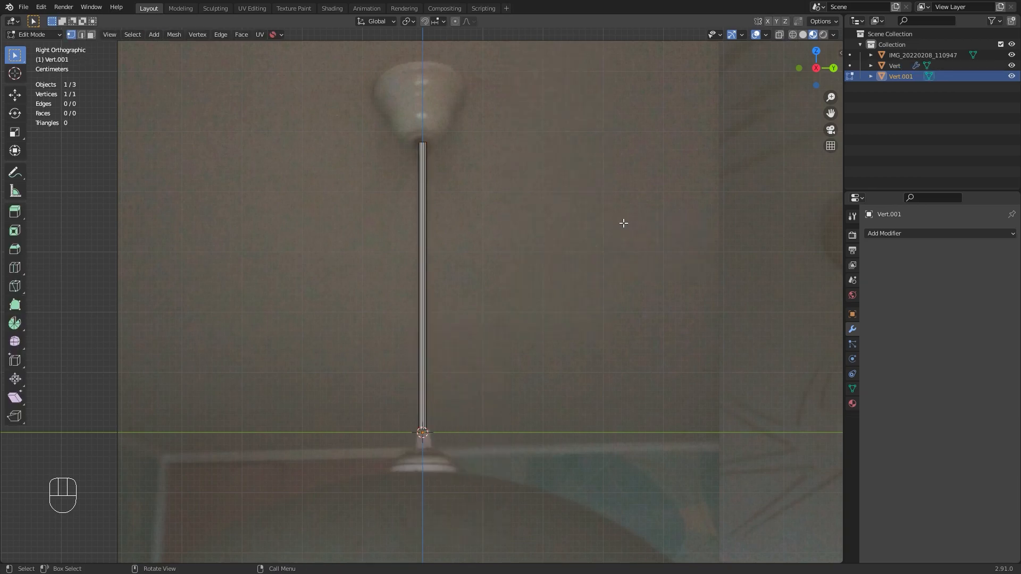
# Extrude the sleeve profile outward along Y to the sleeve's edge and about 0.028 m down its sloping side
pyautogui.keyDown('shift'); pyautogui.moveTo(595, 273); pyautogui.dragTo(483, 340, button='middle'); pyautogui.keyUp('shift')
pyautogui.scroll(6, 485, 294)
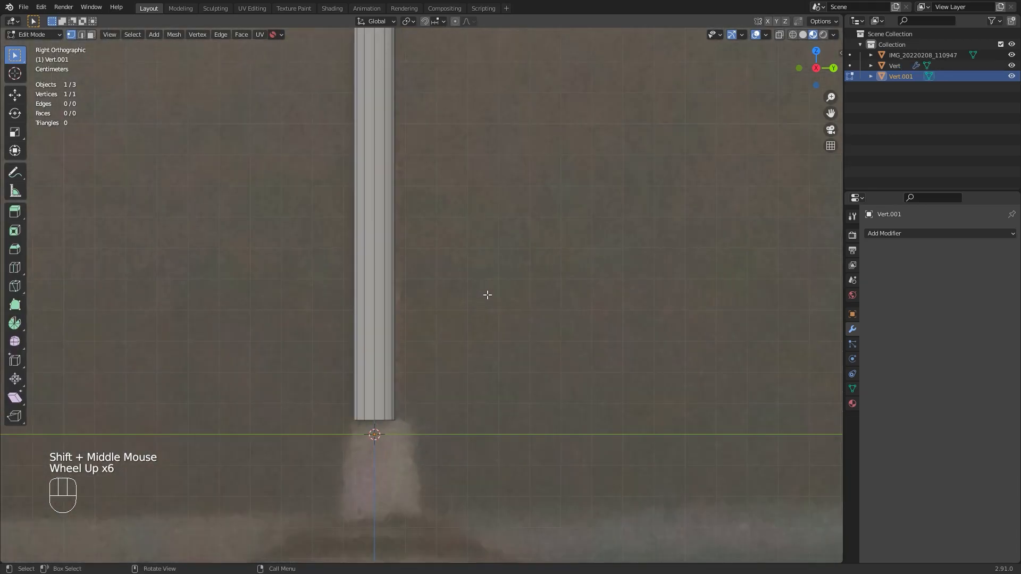
pyautogui.press('e')
pyautogui.press('x')
pyautogui.press('y')
pyautogui.click(525, 296)
pyautogui.keyDown('shift'); pyautogui.moveTo(508, 380); pyautogui.dragTo(513, 295, button='middle'); pyautogui.keyUp('shift')
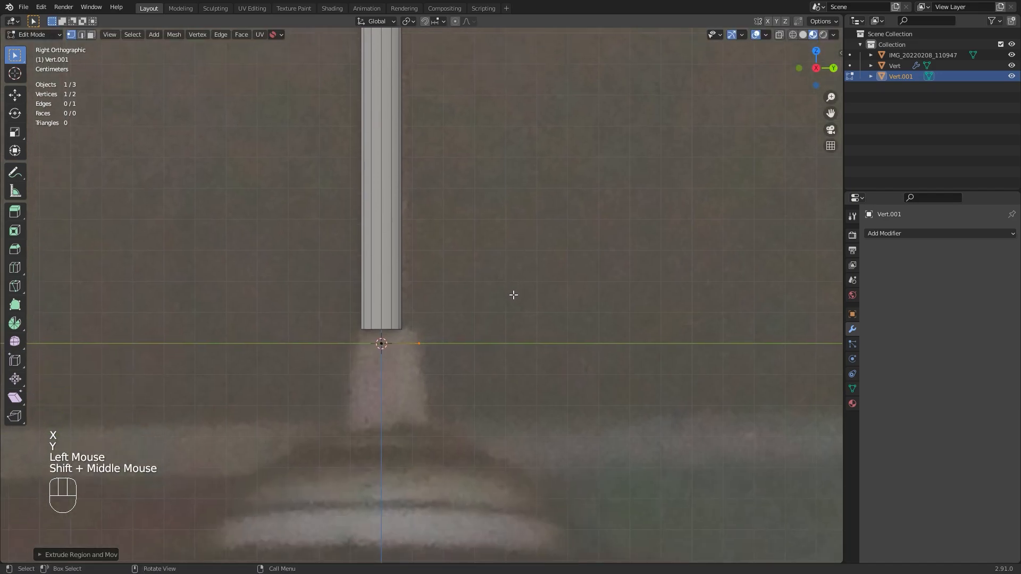
pyautogui.press('e')
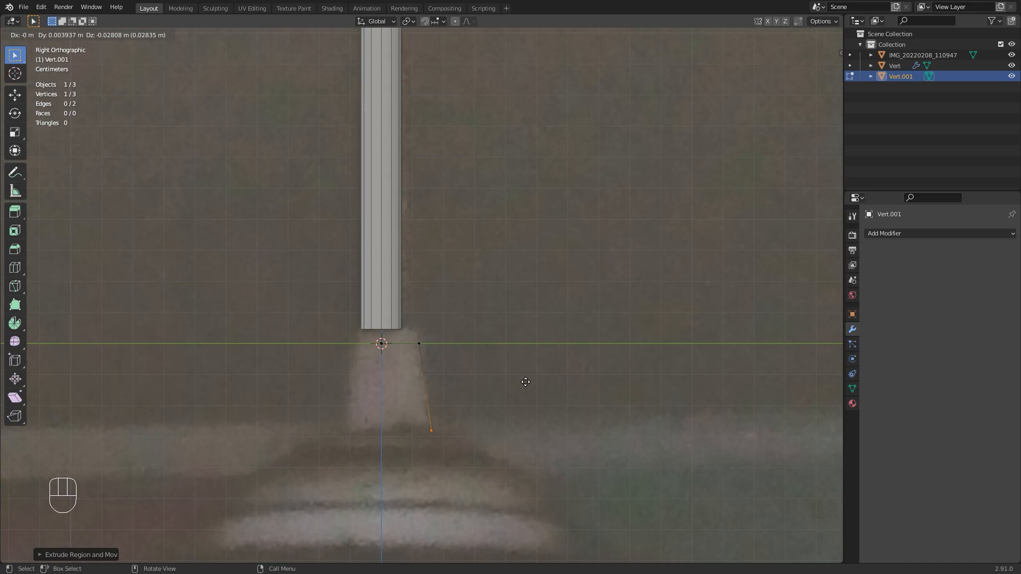
pyautogui.click(526, 383)
pyautogui.press('Tab')
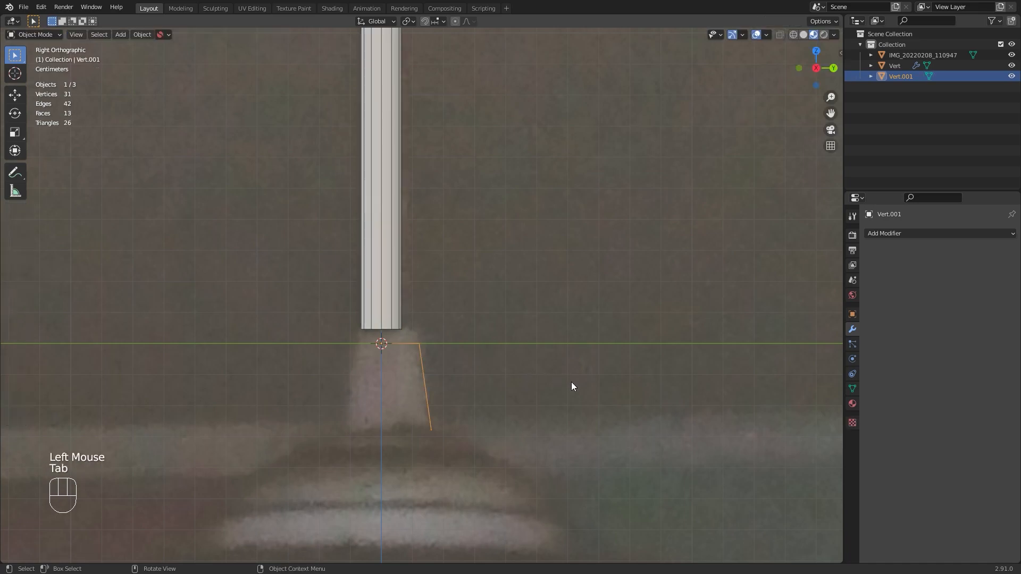
# Move the whole sleeve profile up along Z so its top edge overlaps the cord's lower end
pyautogui.press('Tab')
pyautogui.press('a')
pyautogui.press('g')
pyautogui.press('z')
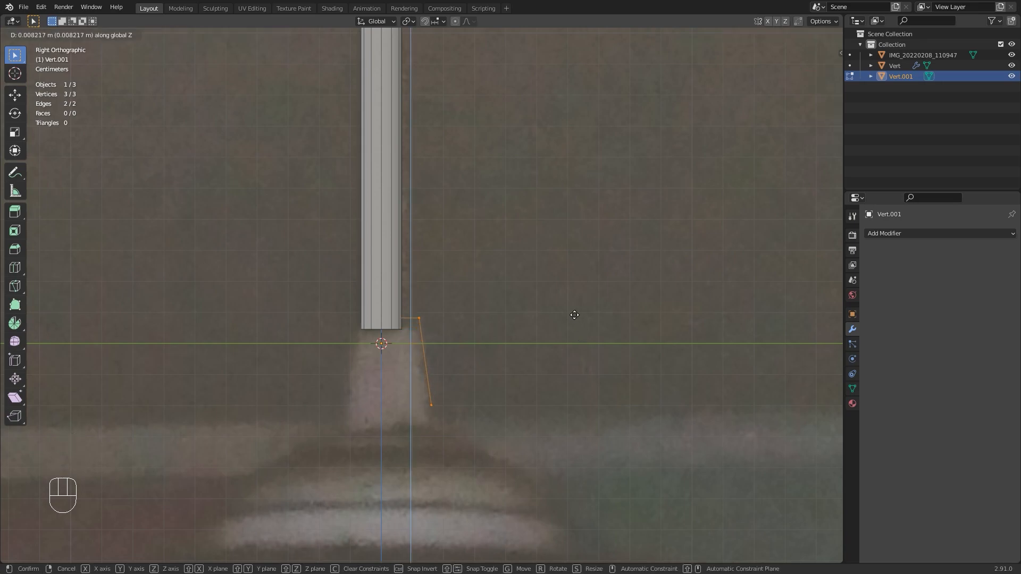
pyautogui.click(576, 319)
# Toggle X-ray and move the sleeve profile's inner vertex along Y to the cord's outer edge
pyautogui.click(780, 35)
pyautogui.click(380, 323)
pyautogui.press('g')
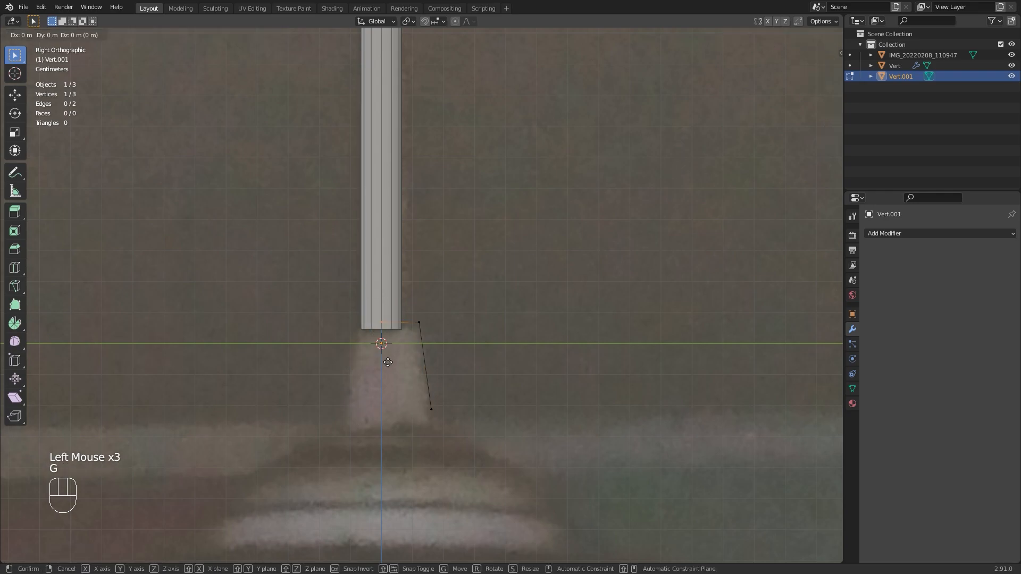
pyautogui.press('y')
pyautogui.click(407, 362)
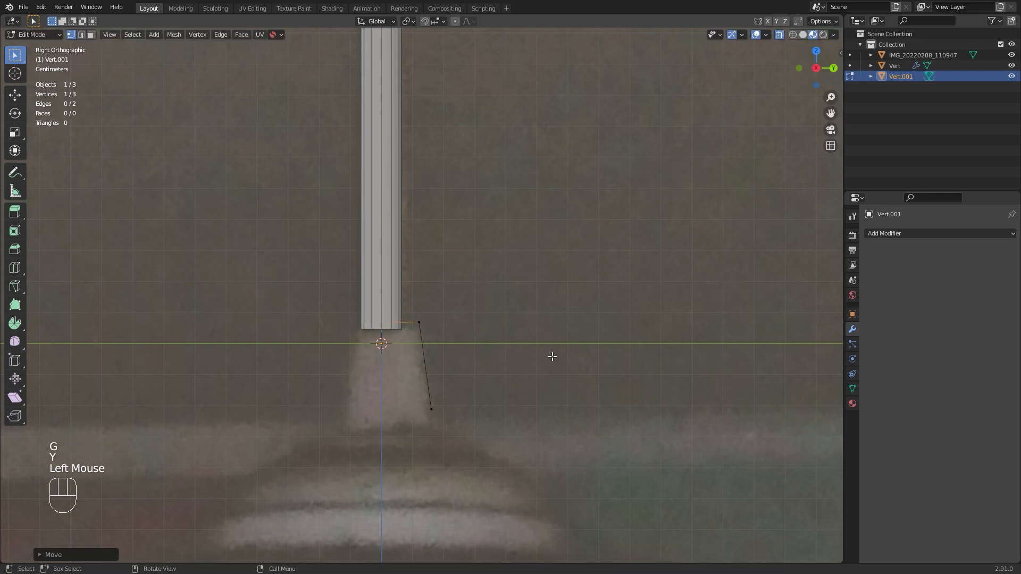
# Add a Screw modifier to the sleeve profile in Object Mode
pyautogui.press('Tab')
pyautogui.click(890, 233)
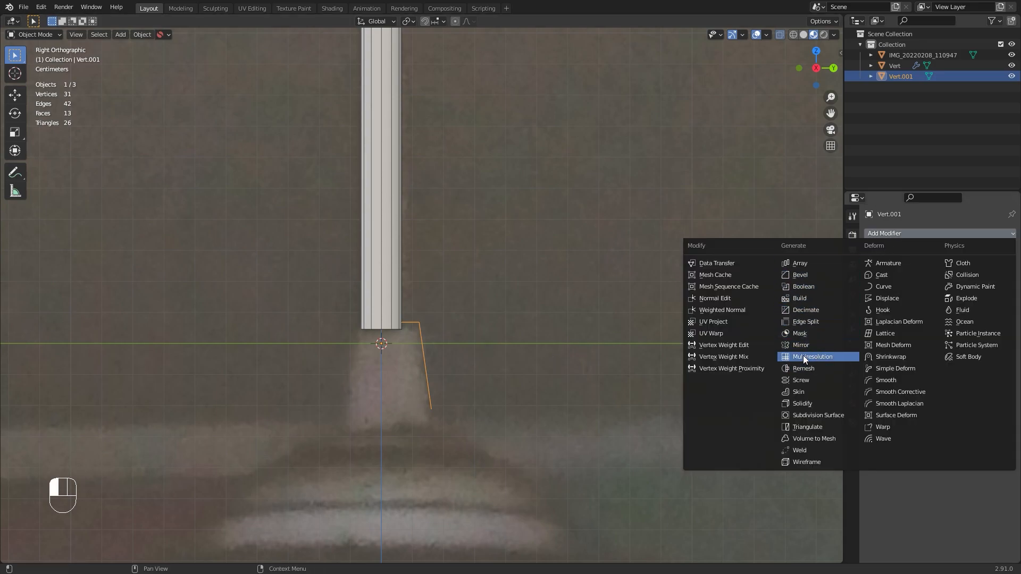
pyautogui.click(805, 379)
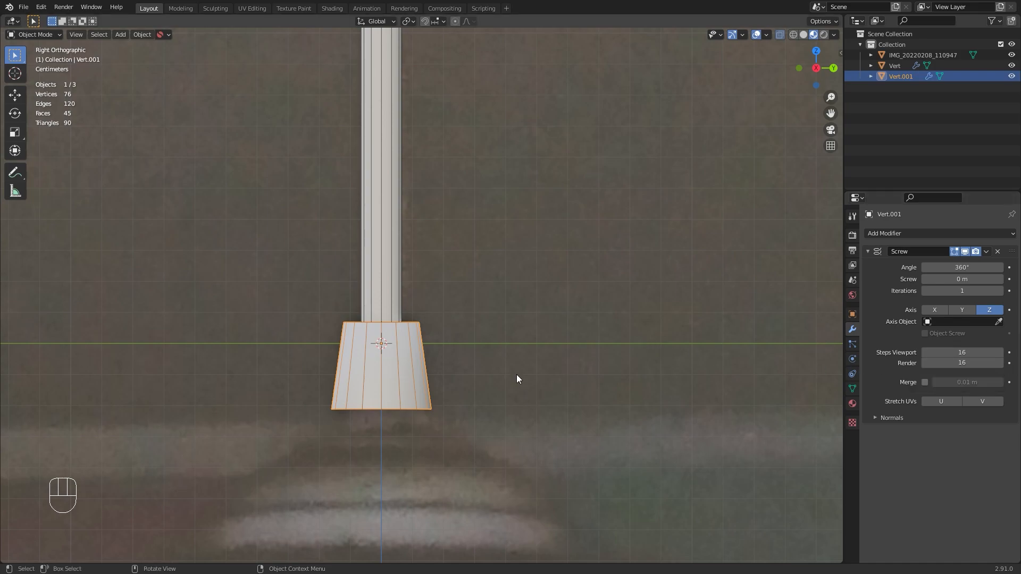
# Add another single-vertex mesh and place it at the outer lower edge of the sleeve
pyautogui.hotkey('shift', 'a')
pyautogui.moveTo(507, 356)
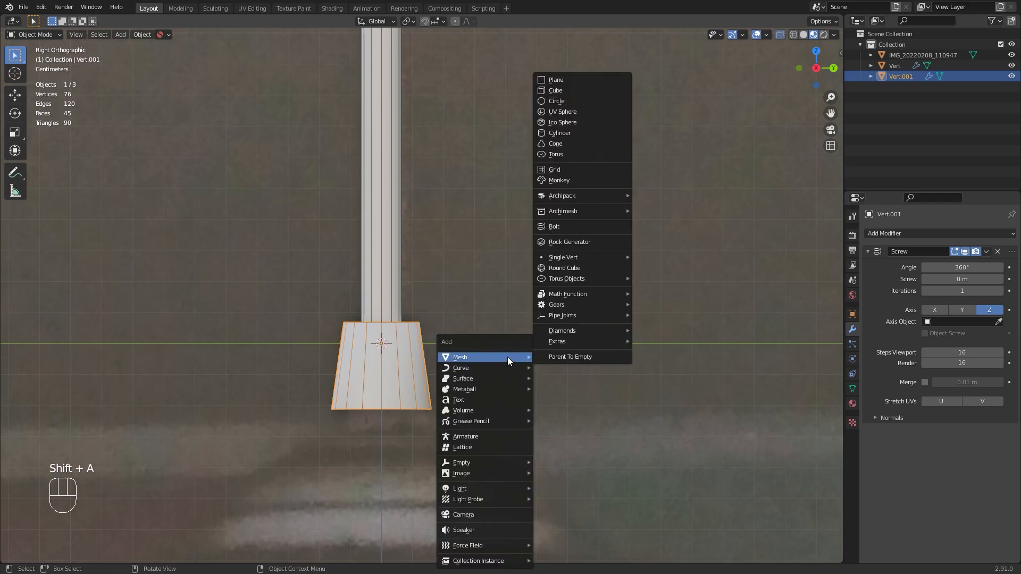
pyautogui.moveTo(585, 258)
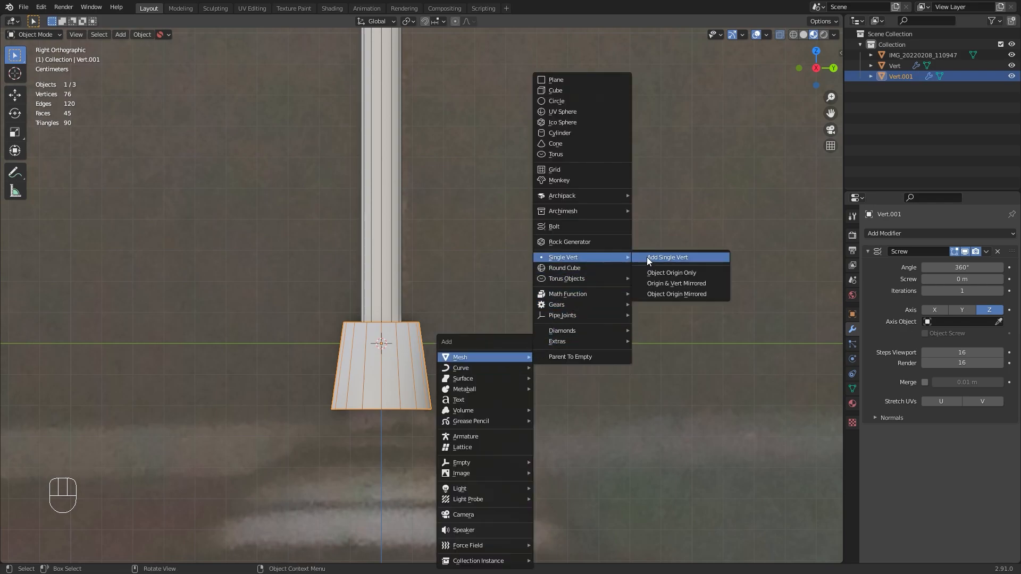
pyautogui.click(645, 257)
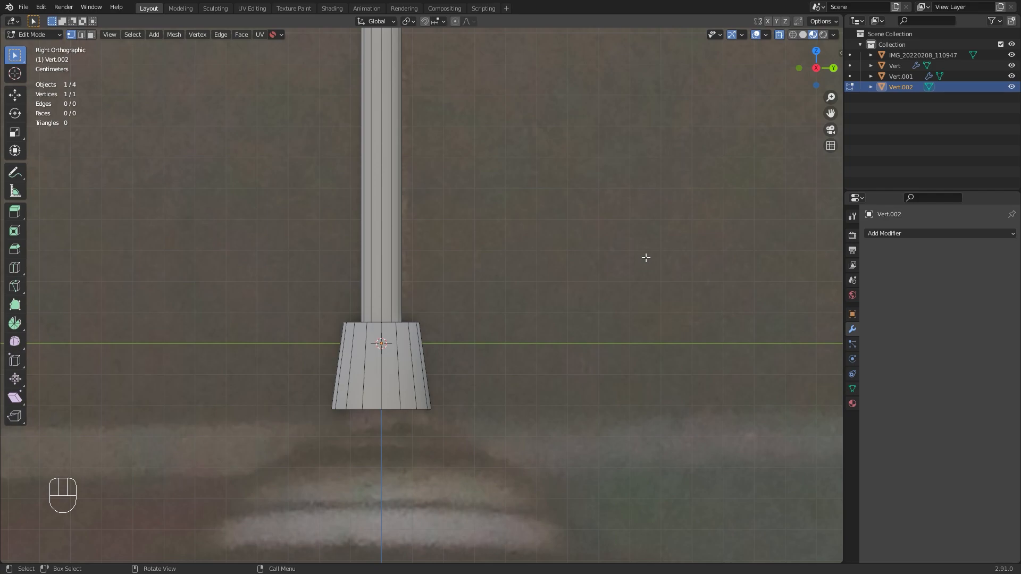
pyautogui.press('g')
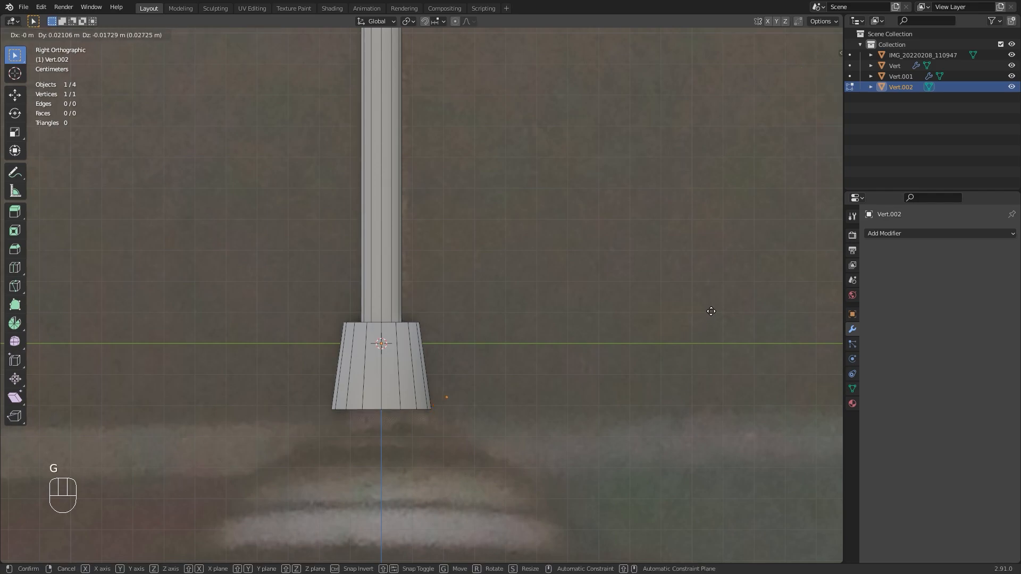
pyautogui.click(692, 317)
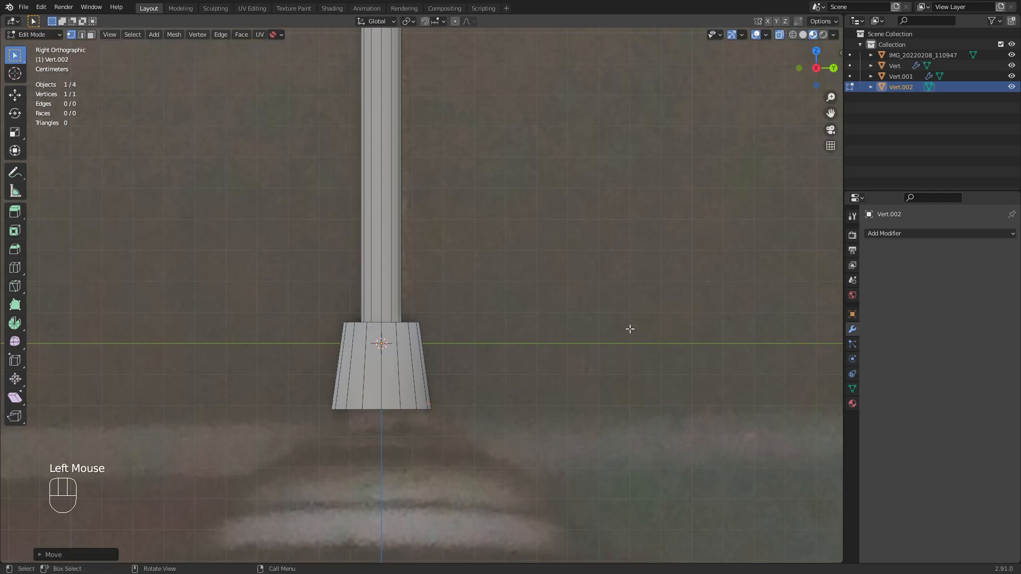
# Extrude the new vertex slightly outward along Y and about 0.014 m diagonally down the lamp cap's upper slope
pyautogui.press('e')
pyautogui.press('y')
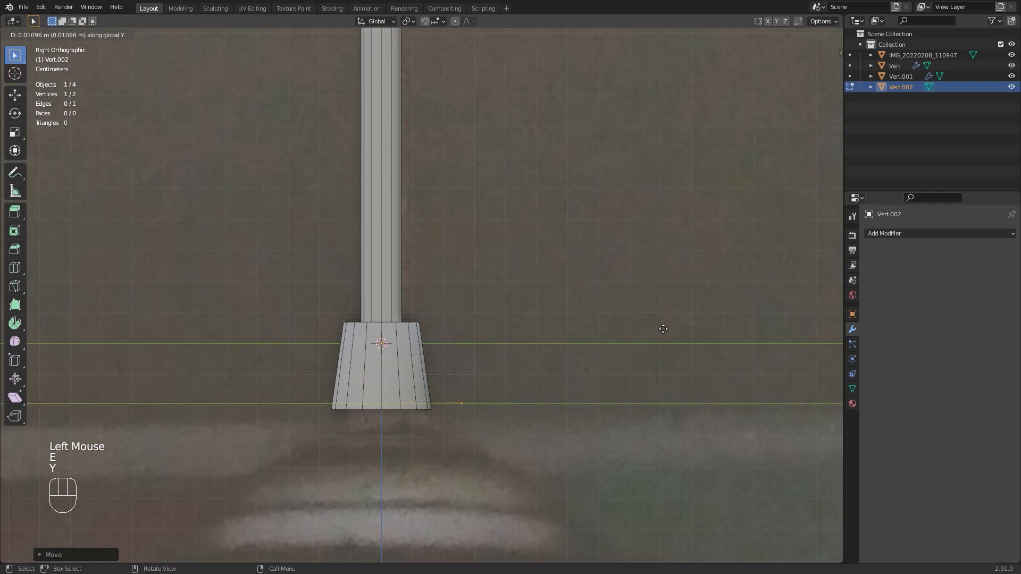
pyautogui.click(648, 330)
pyautogui.press('e')
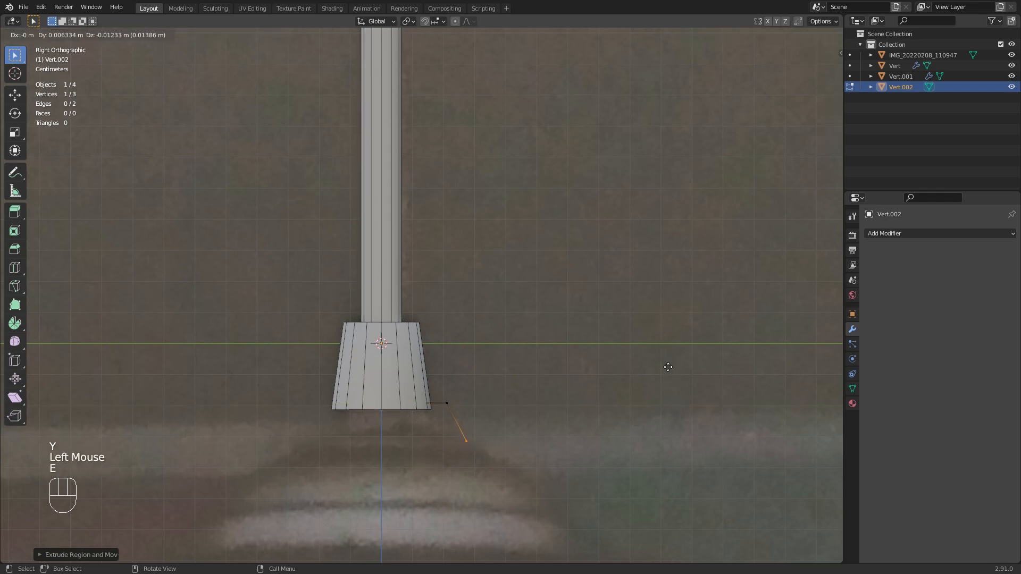
pyautogui.click(669, 367)
# Extrude the cap profile's end vertex twice more, tracing the slope diagonally down to just above the cap's ledge
pyautogui.keyDown('shift'); pyautogui.moveTo(668, 372); pyautogui.dragTo(568, 265, button='middle'); pyautogui.keyUp('shift')
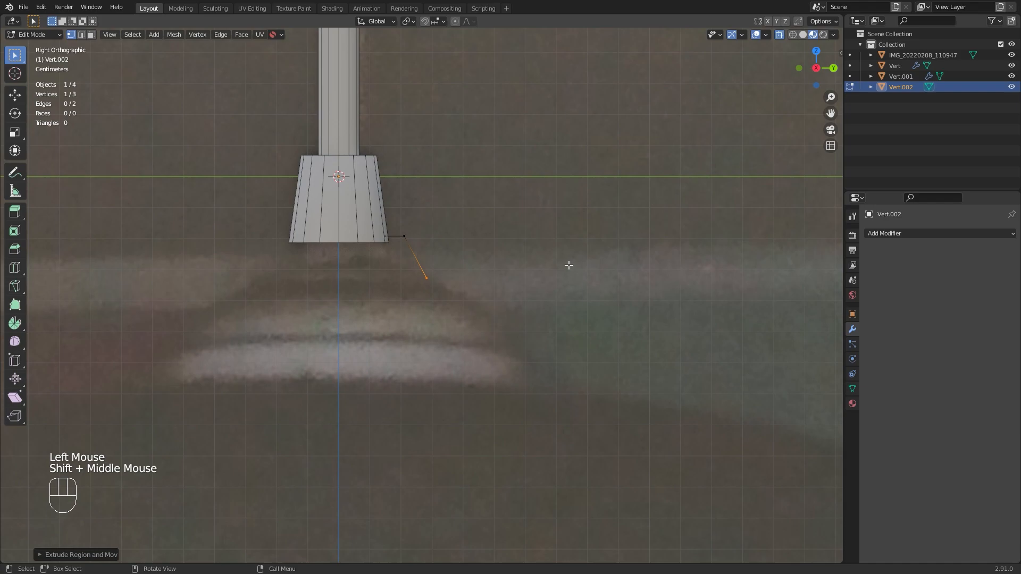
pyautogui.press('e')
pyautogui.click(615, 285)
pyautogui.press('e')
pyautogui.click(657, 321)
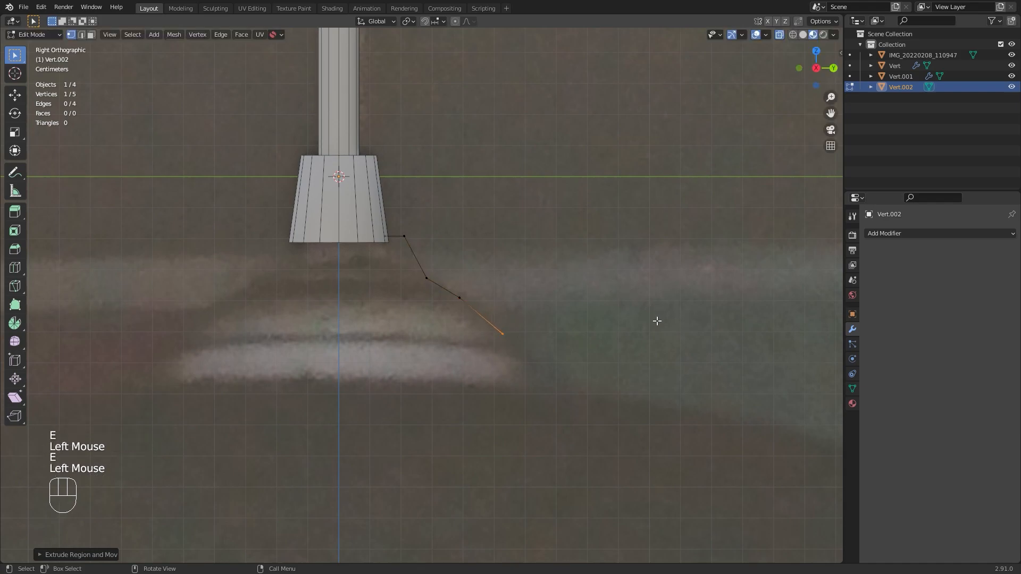
# Form a small ledge in the cap profile with a short downward extrusion and a horizontal outward one of about 0.002 m
pyautogui.press('e')
pyautogui.click(660, 326)
pyautogui.press('e')
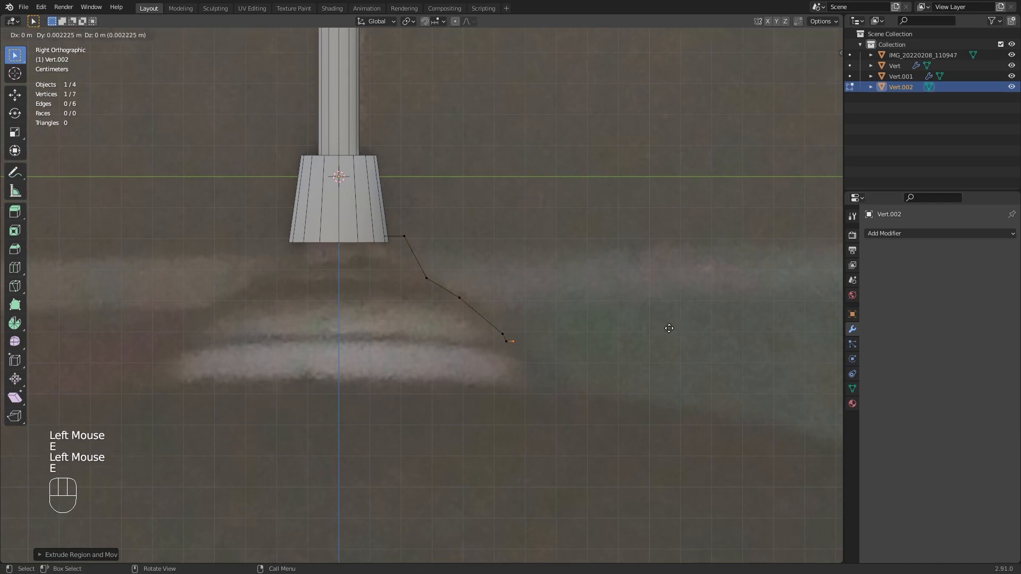
pyautogui.click(670, 328)
# Extrude two more segments outward and down from the ledge to complete the cap profile at its lower rim
pyautogui.press('e')
pyautogui.click(689, 346)
pyautogui.press('e')
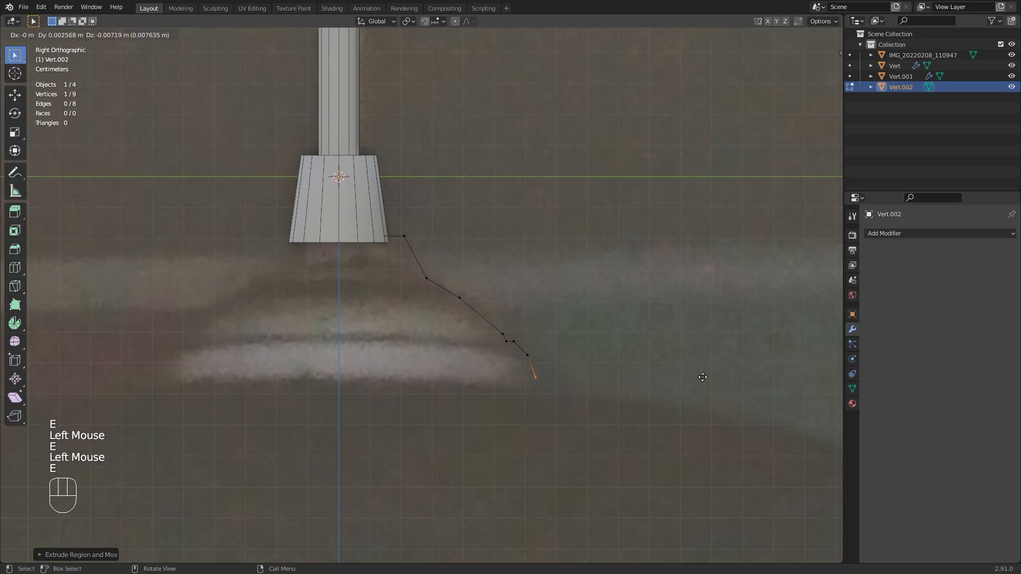
pyautogui.click(705, 384)
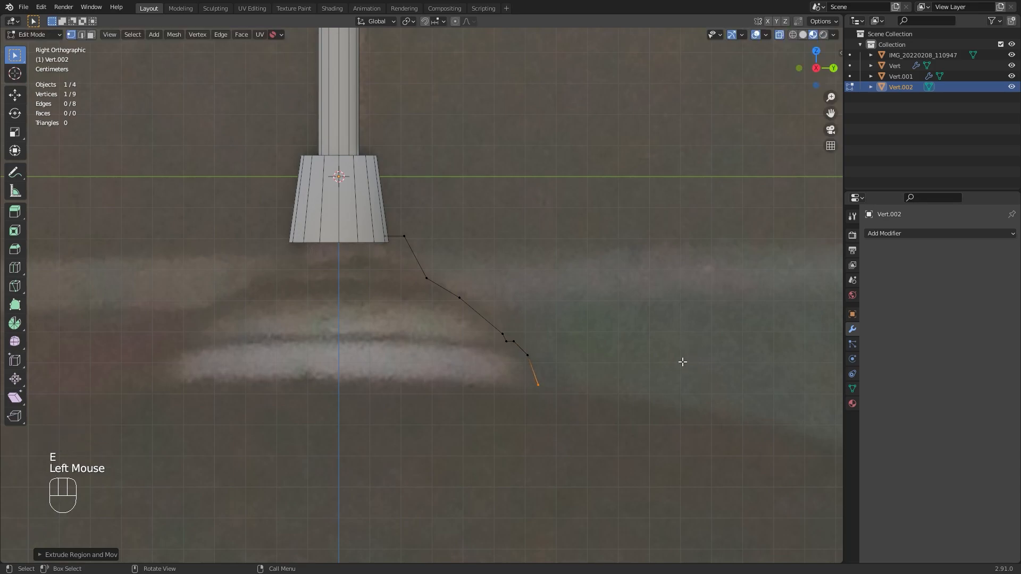
pyautogui.scroll(-1, 682, 362)
pyautogui.scroll(1, 682, 362)
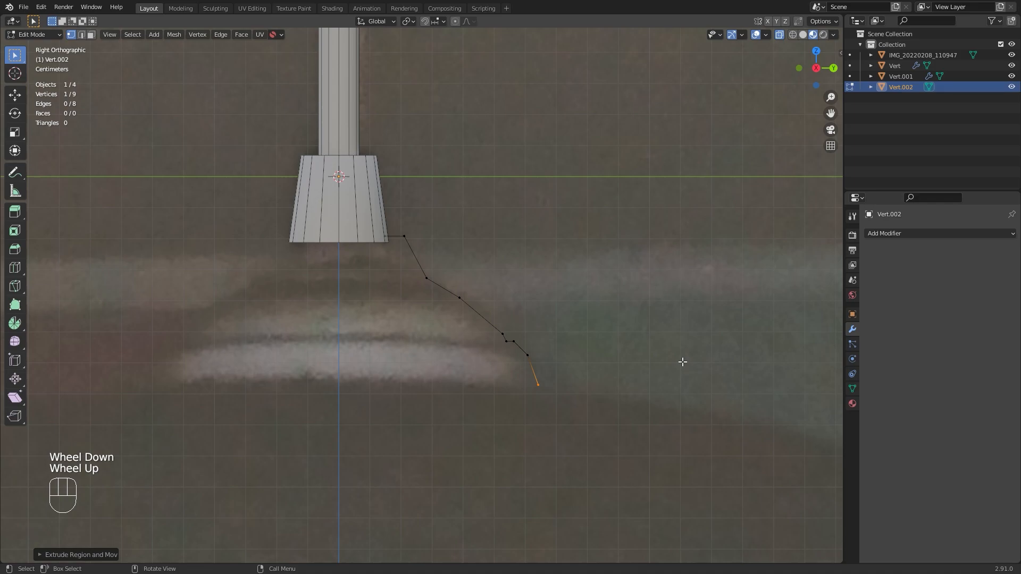
# Add a Screw modifier to the lamp cap profile in Object Mode
pyautogui.press('Tab')
pyautogui.click(878, 235)
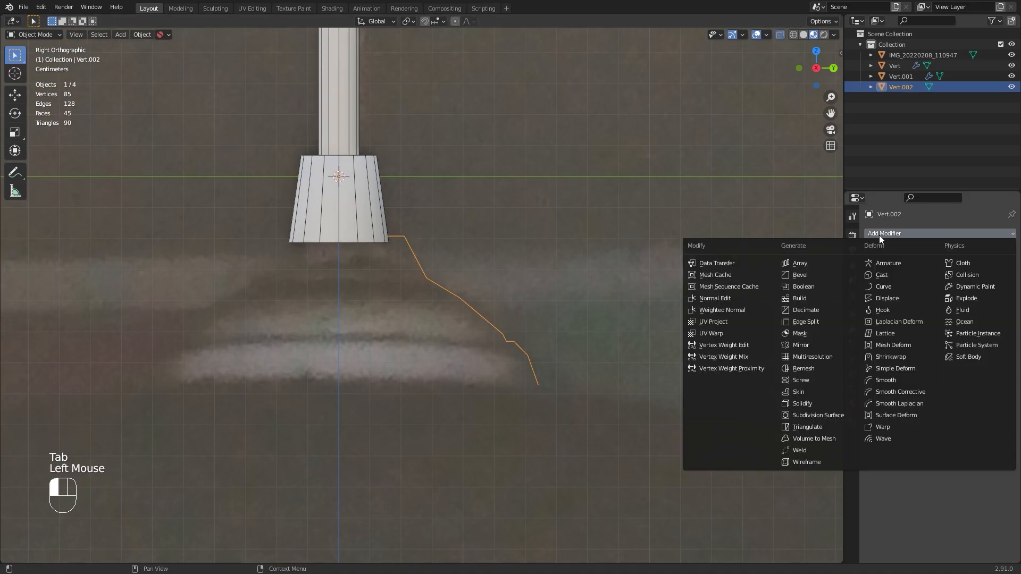
pyautogui.click(831, 382)
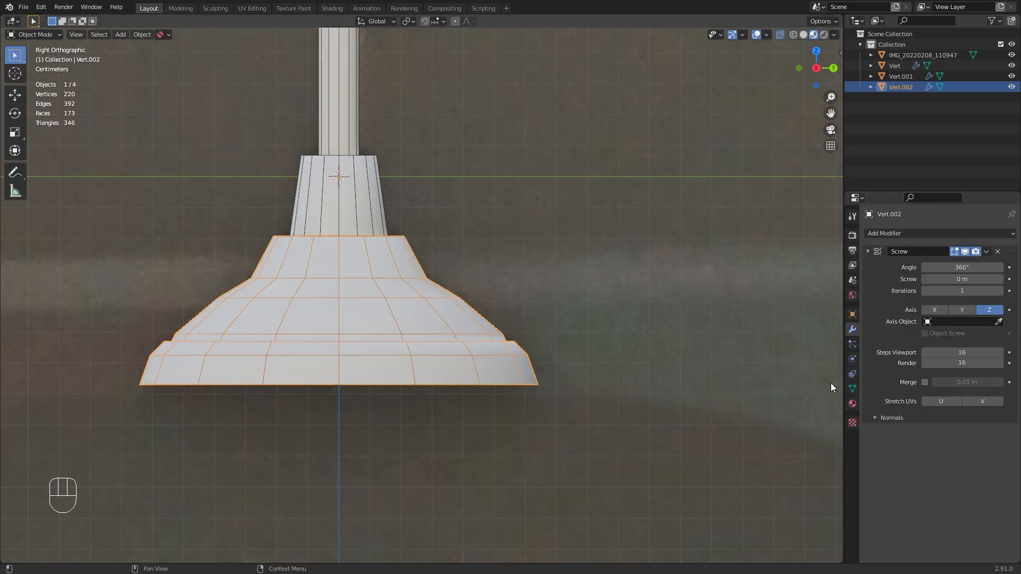
pyautogui.click(952, 349)
pyautogui.click(338, 126)
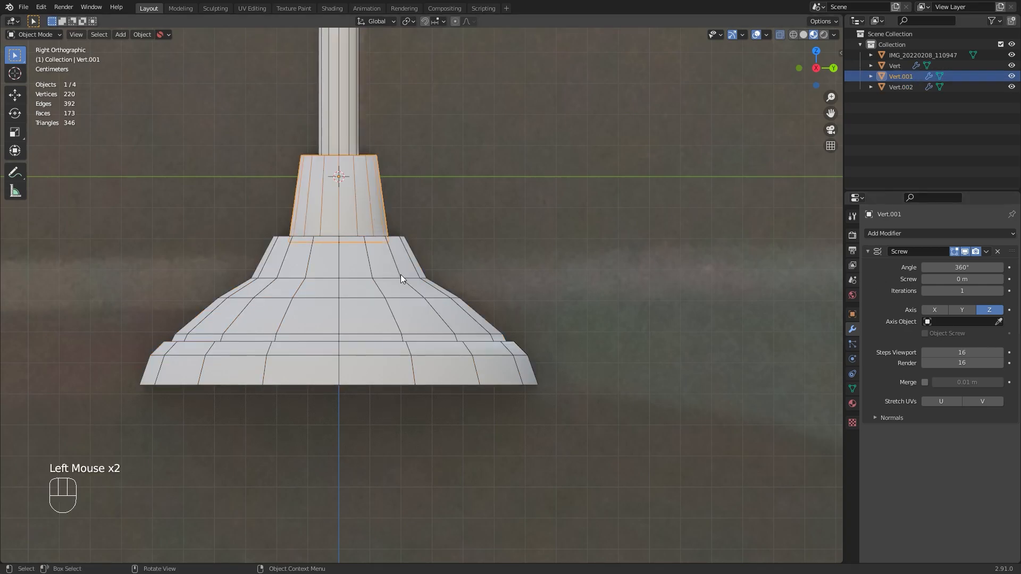
pyautogui.click(406, 289)
# Add another single-vertex mesh and place it at the outer lower edge of the lamp cap
pyautogui.scroll(-3, 406, 289)
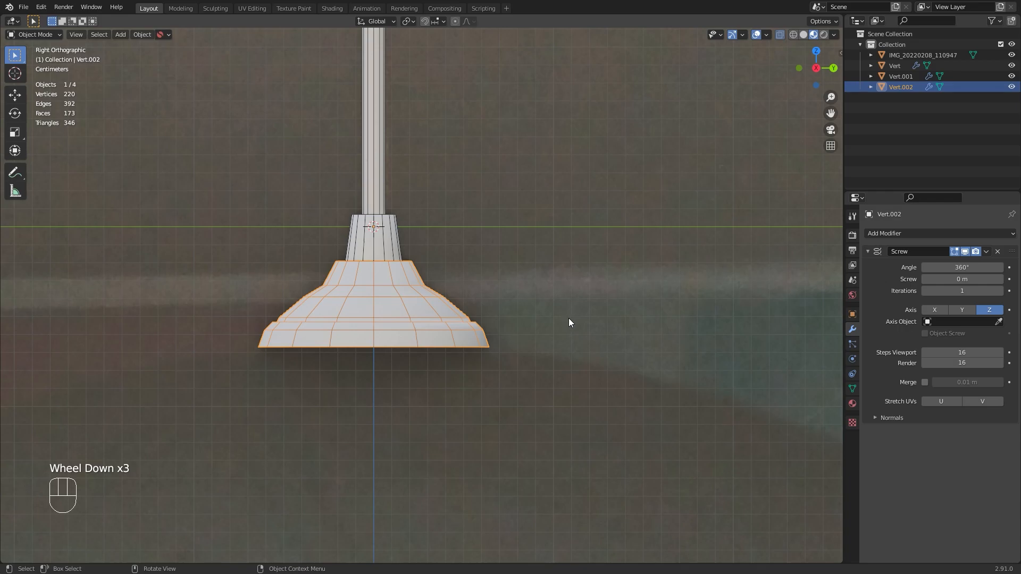
pyautogui.hotkey('shift', 'a')
pyautogui.moveTo(567, 242)
pyautogui.moveTo(579, 192)
pyautogui.click(644, 189)
pyautogui.scroll(-2, 640, 229)
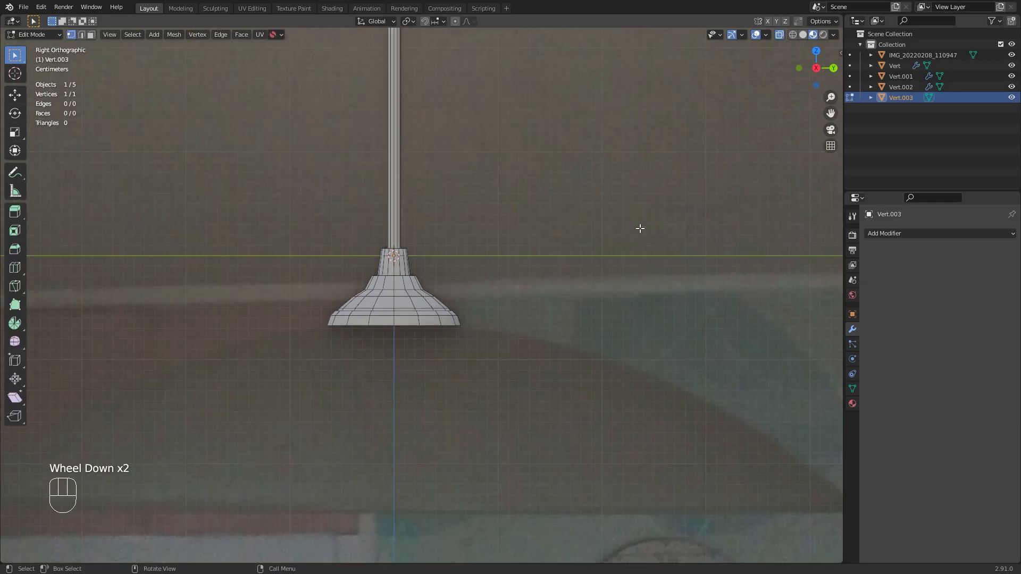
pyautogui.scroll(3, 639, 229)
pyautogui.press('g')
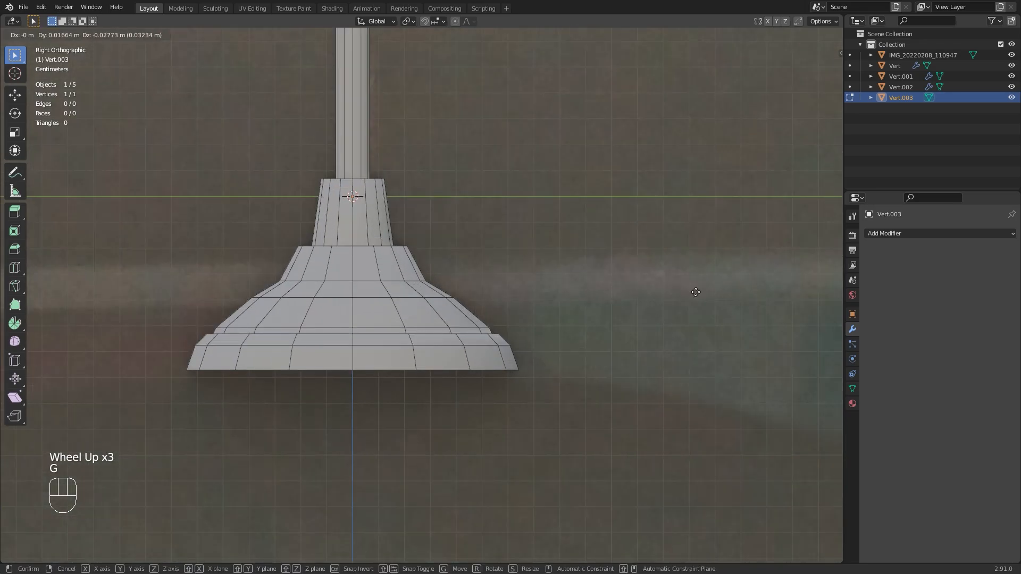
pyautogui.click(799, 365)
# Extrude the new vertex in four segments along the lampshade's upper contour to its outer rim in the reference photo
pyautogui.keyDown('shift'); pyautogui.moveTo(696, 400); pyautogui.dragTo(470, 283, button='middle'); pyautogui.keyUp('shift')
pyautogui.press('e')
pyautogui.click(719, 333)
pyautogui.keyDown('shift'); pyautogui.moveTo(719, 333); pyautogui.dragTo(457, 288, button='middle'); pyautogui.keyUp('shift')
pyautogui.press('e')
pyautogui.click(691, 360)
pyautogui.keyDown('shift'); pyautogui.moveTo(691, 361); pyautogui.dragTo(367, 222, button='middle'); pyautogui.keyUp('shift')
pyautogui.press('e')
pyautogui.click(622, 356)
pyautogui.press('e')
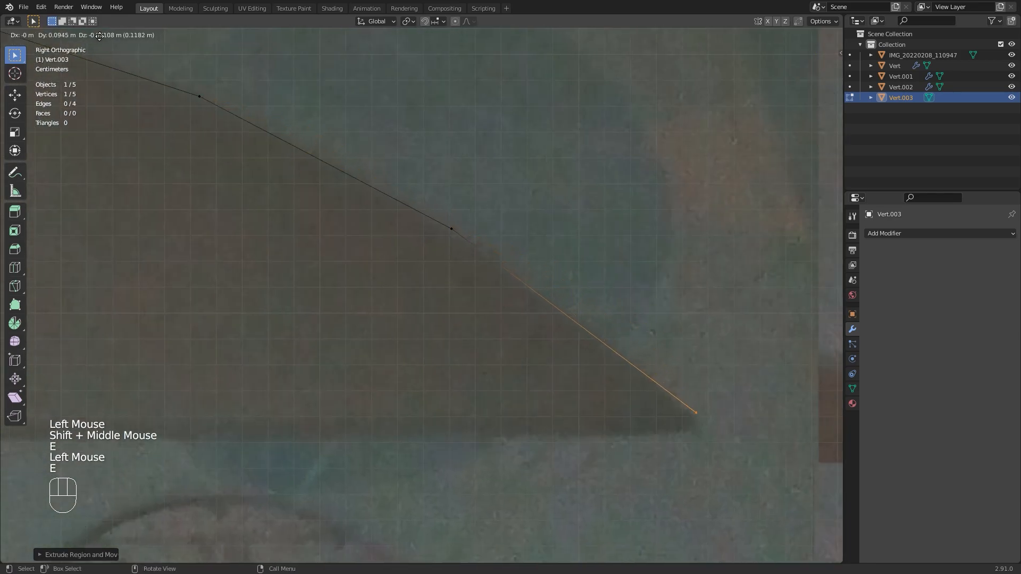
pyautogui.click(99, 35)
# Add a Subdivision Surface modifier to the shade profile in Object Mode
pyautogui.scroll(-4, 318, 211)
pyautogui.moveTo(318, 212)
pyautogui.mouseDown(button='middle')
pyautogui.moveTo(449, 244)
pyautogui.moveTo(314, 212)
pyautogui.moveTo(273, 253)
pyautogui.moveTo(274, 267)
pyautogui.moveTo(309, 226)
pyautogui.mouseUp(button='middle')
pyautogui.keyDown('shift'); pyautogui.moveTo(308, 226); pyautogui.dragTo(497, 289, button='middle'); pyautogui.keyUp('shift')
pyautogui.moveTo(497, 290); pyautogui.dragTo(445, 267, button='middle')
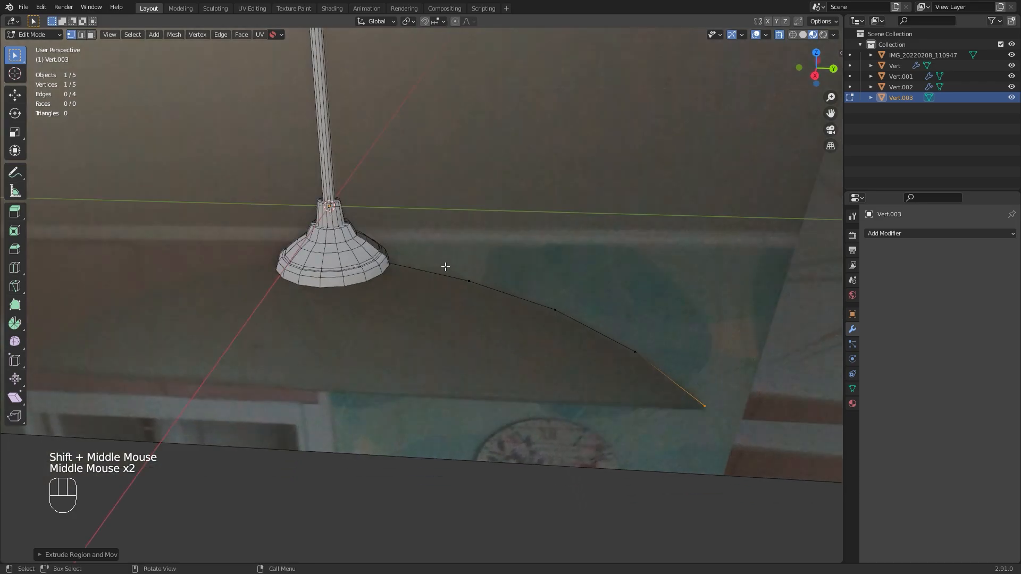
pyautogui.press('Tab')
pyautogui.click(883, 234)
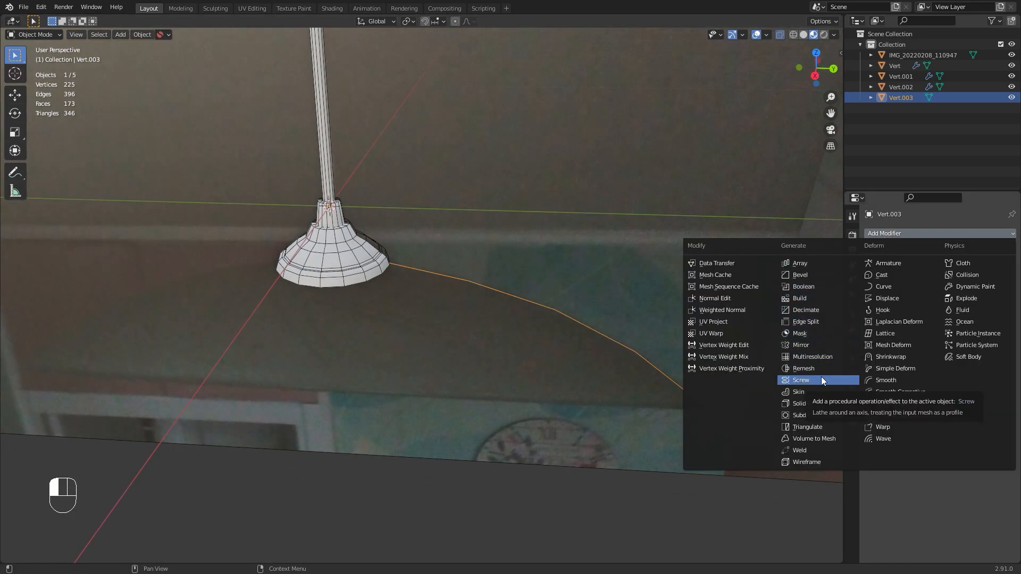
pyautogui.click(824, 411)
pyautogui.scroll(2, 724, 341)
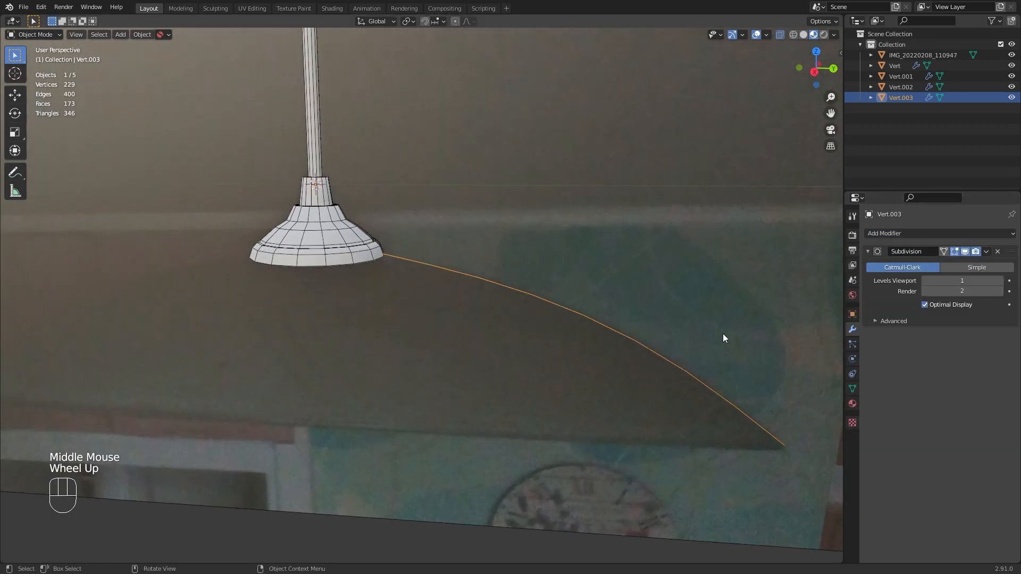
# Add a Screw modifier below the Subdivision modifier to revolve the shade profile around Z
pyautogui.click(902, 235)
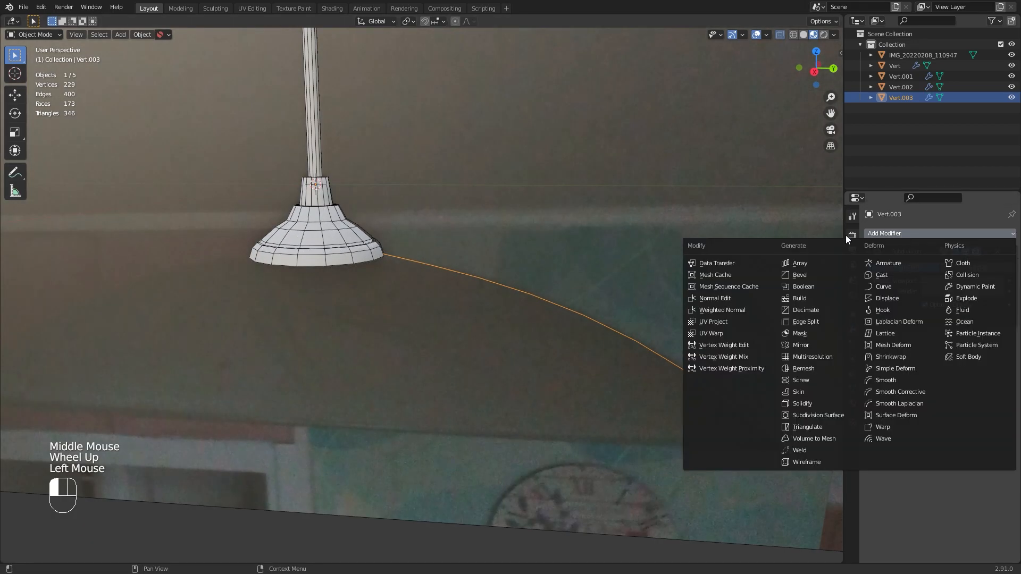
pyautogui.click(822, 380)
pyautogui.moveTo(614, 313); pyautogui.dragTo(581, 291, button='middle')
pyautogui.scroll(-2, 584, 264)
pyautogui.scroll(1, 585, 303)
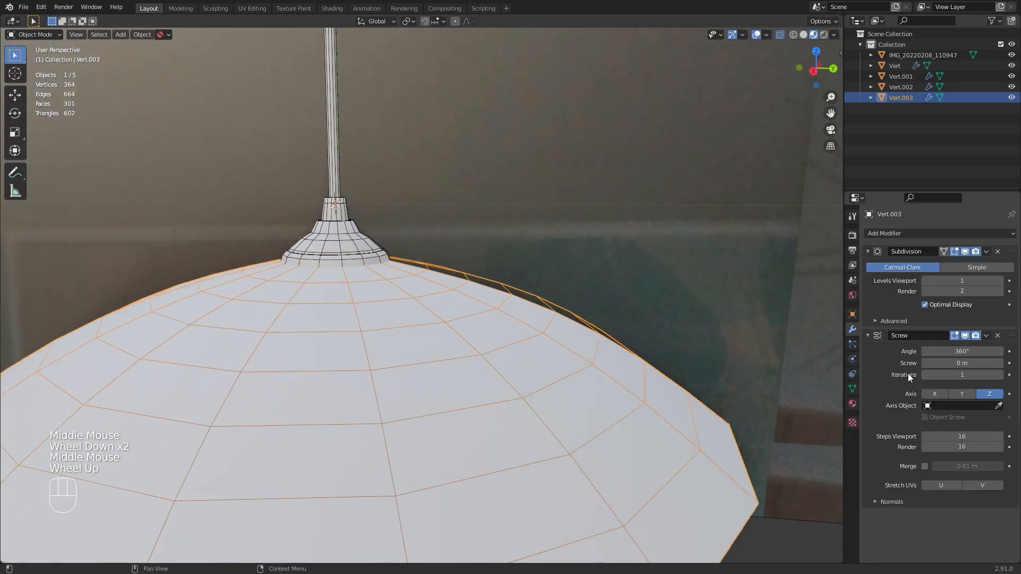
# Set the shade's Screw modifier to 24 steps for both viewport and render
pyautogui.click(965, 436)
pyautogui.write('24')
pyautogui.press('Return')
pyautogui.click(956, 451)
pyautogui.click(960, 447)
pyautogui.write('24')
pyautogui.press('Return')
# Add a Solidify modifier to the shade and set its thickness to 0.005 m
pyautogui.scroll(-1, 584, 314)
pyautogui.moveTo(528, 295); pyautogui.dragTo(524, 260, button='middle')
pyautogui.click(876, 334)
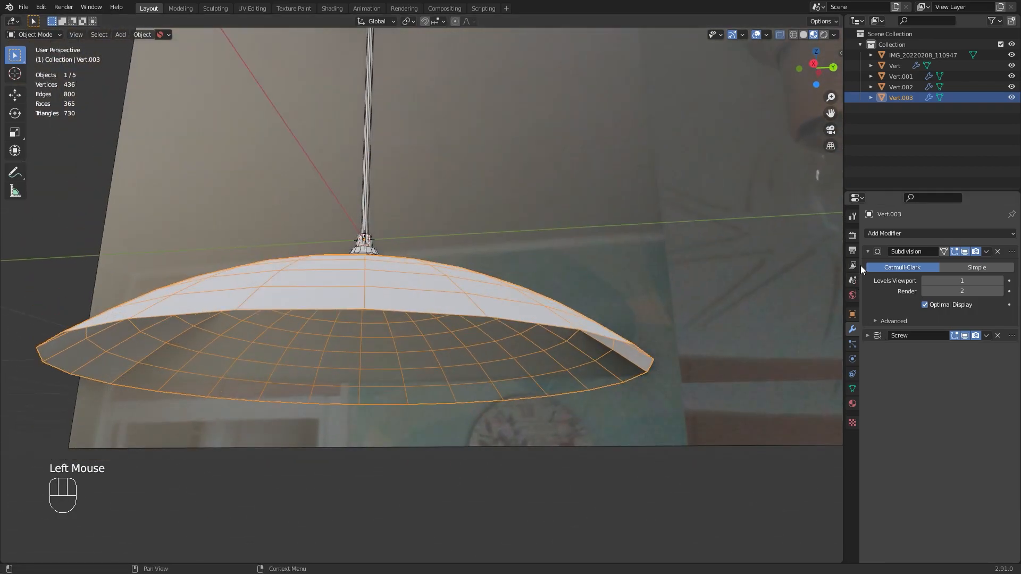
pyautogui.click(864, 252)
pyautogui.click(884, 233)
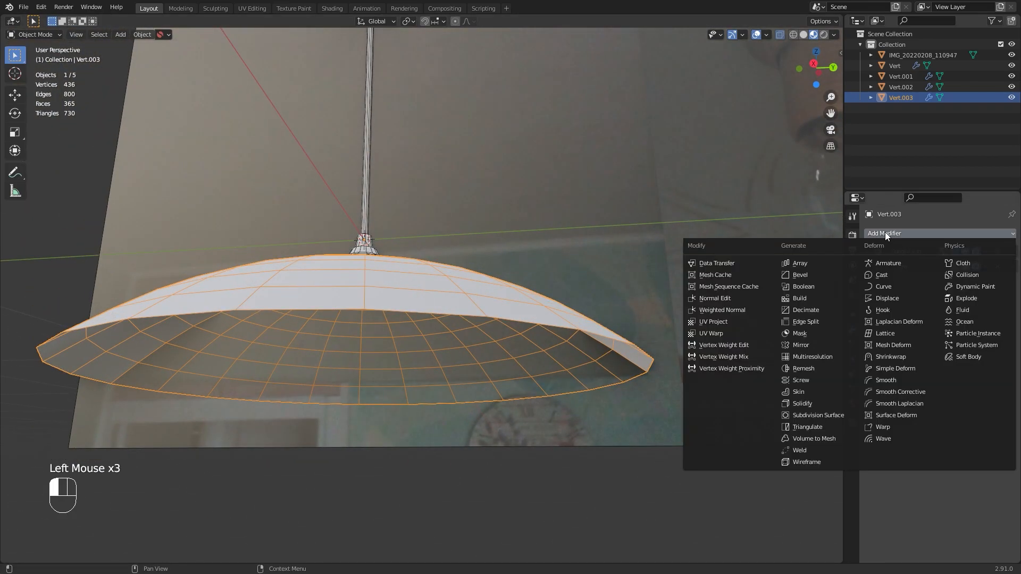
pyautogui.click(815, 405)
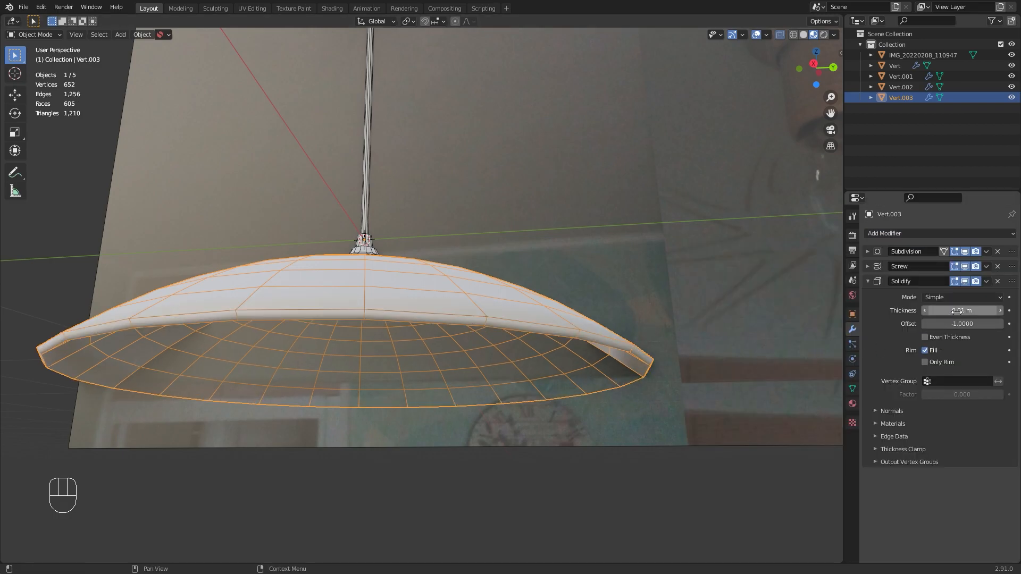
pyautogui.keyDown('shift'); pyautogui.moveTo(975, 312); pyautogui.dragTo(960, 312); pyautogui.keyUp('shift')
# In Edit Mode and right view, hide the shade's Screw modifier in the viewport and select the profile's innermost vertex
pyautogui.moveTo(484, 319); pyautogui.dragTo(518, 269, button='middle')
pyautogui.press('Tab')
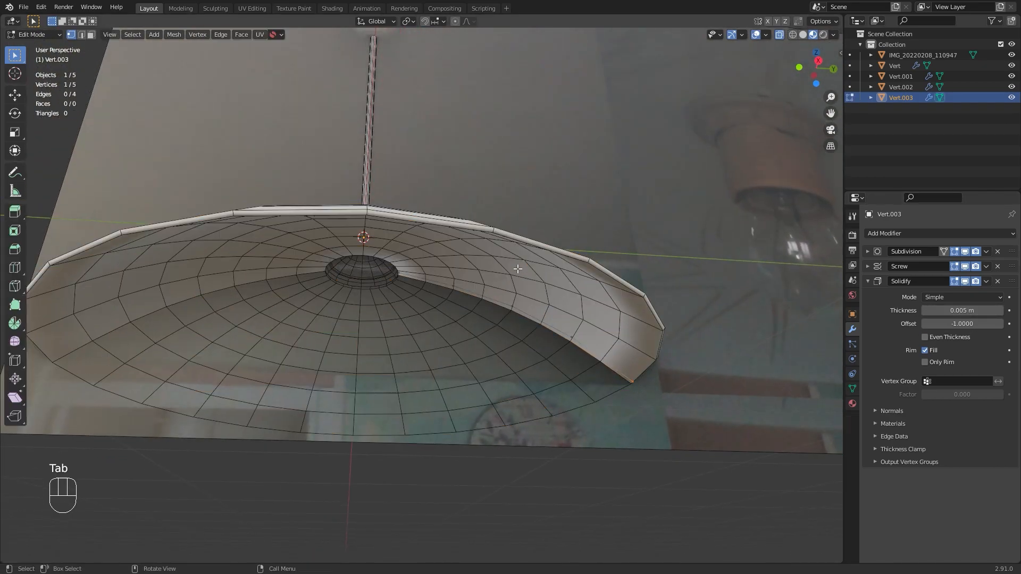
pyautogui.press('1')
pyautogui.moveTo(426, 292); pyautogui.dragTo(527, 300, button='middle')
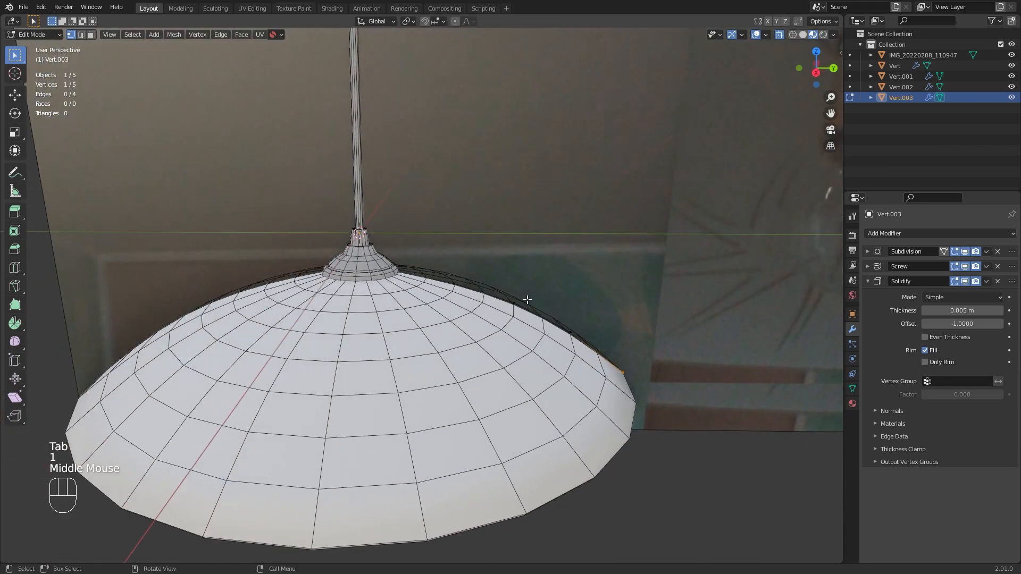
pyautogui.press('KP_3')
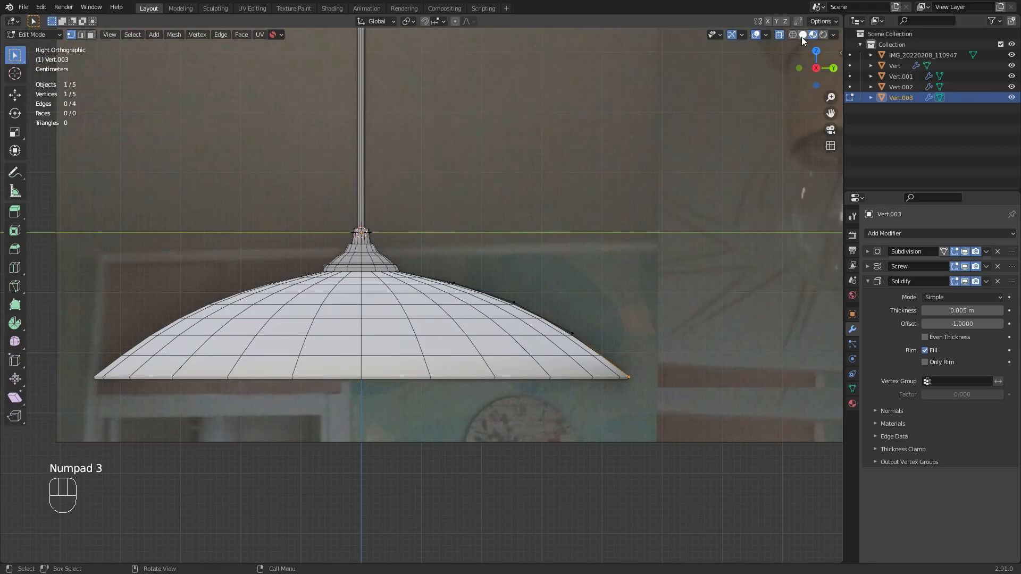
pyautogui.scroll(3, 527, 246)
pyautogui.press('a')
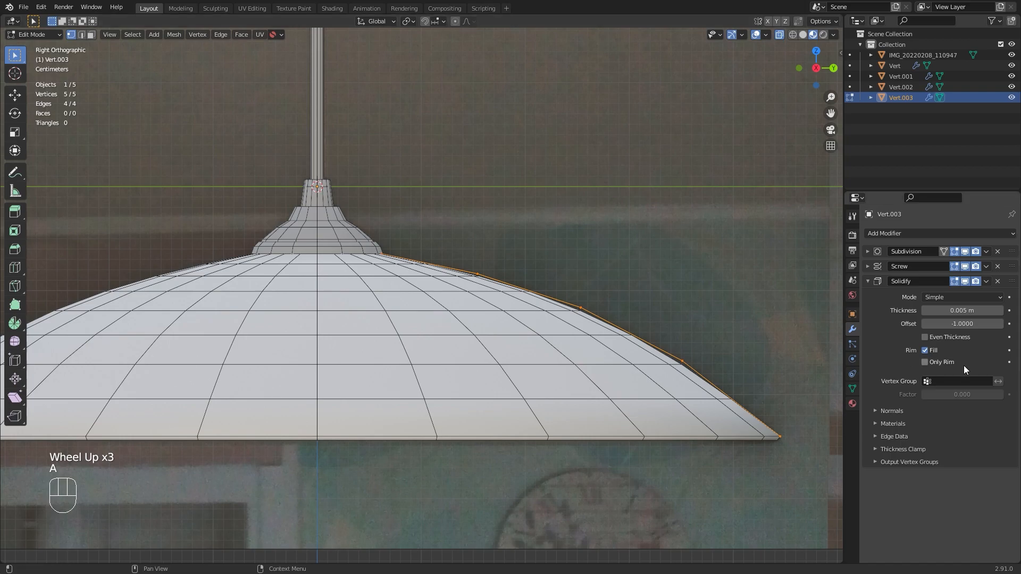
pyautogui.click(965, 266)
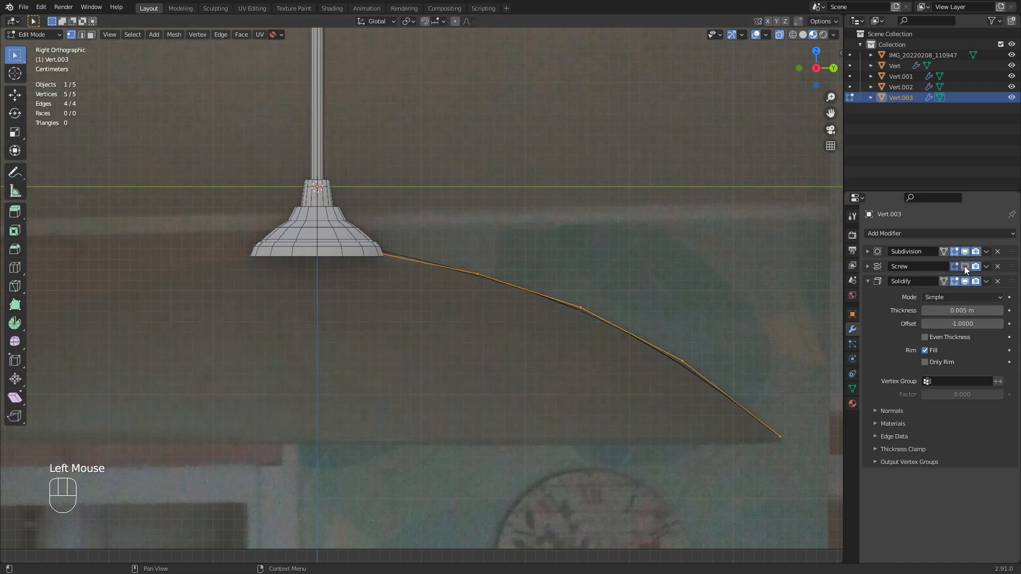
pyautogui.click(372, 263)
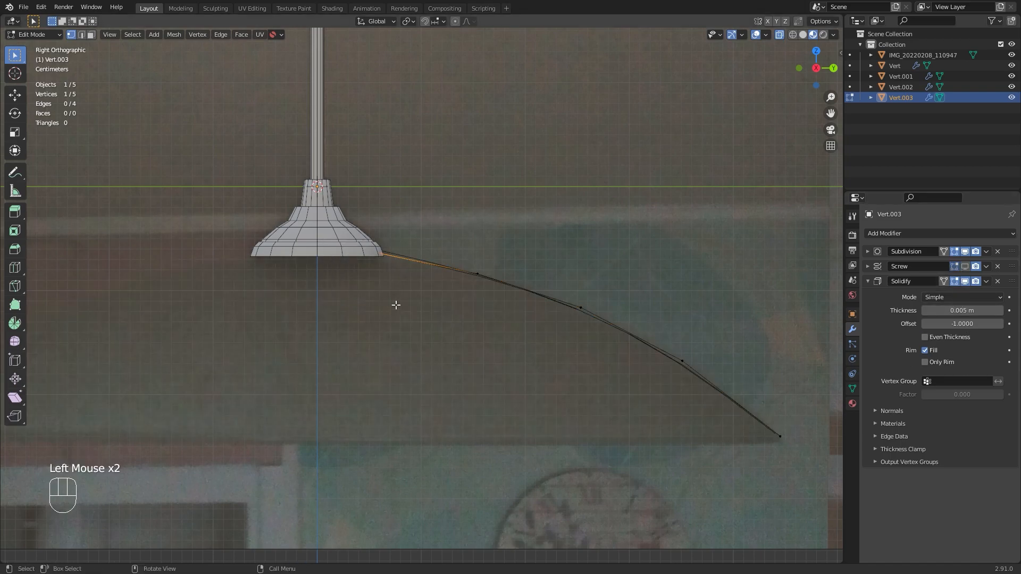
pyautogui.press('e')
pyautogui.press('y')
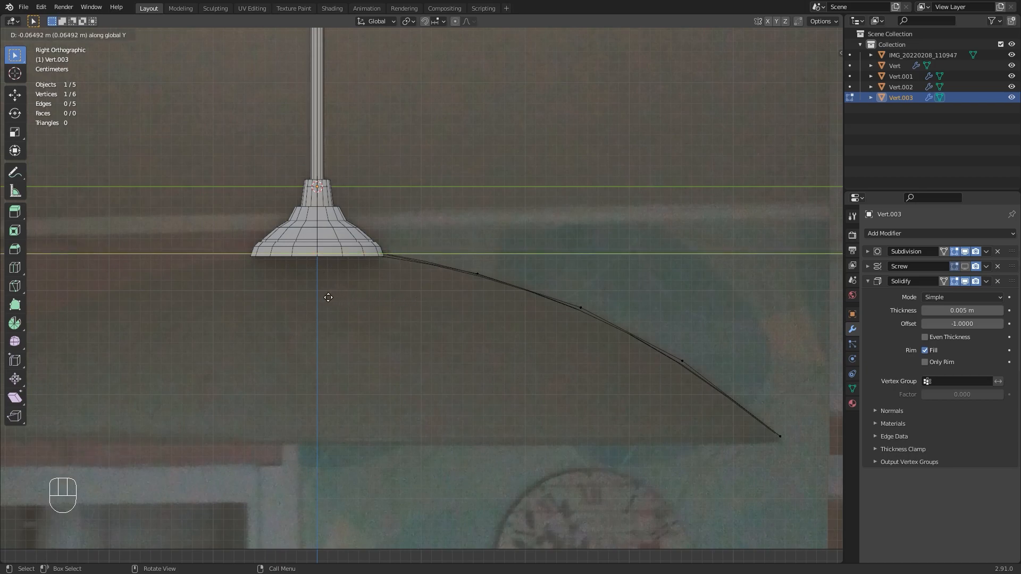
pyautogui.rightClick(328, 298)
# Hide the shade's Solidify modifier in the viewport and expand the Subdivision modifier's settings
pyautogui.click(965, 281)
pyautogui.scroll(2, 408, 286)
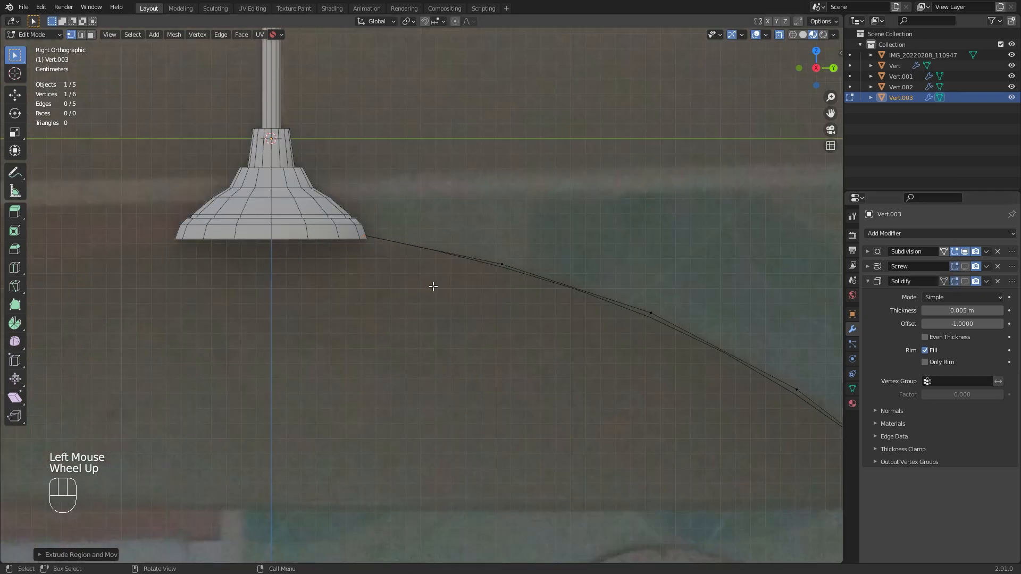
pyautogui.click(966, 254)
pyautogui.click(968, 254)
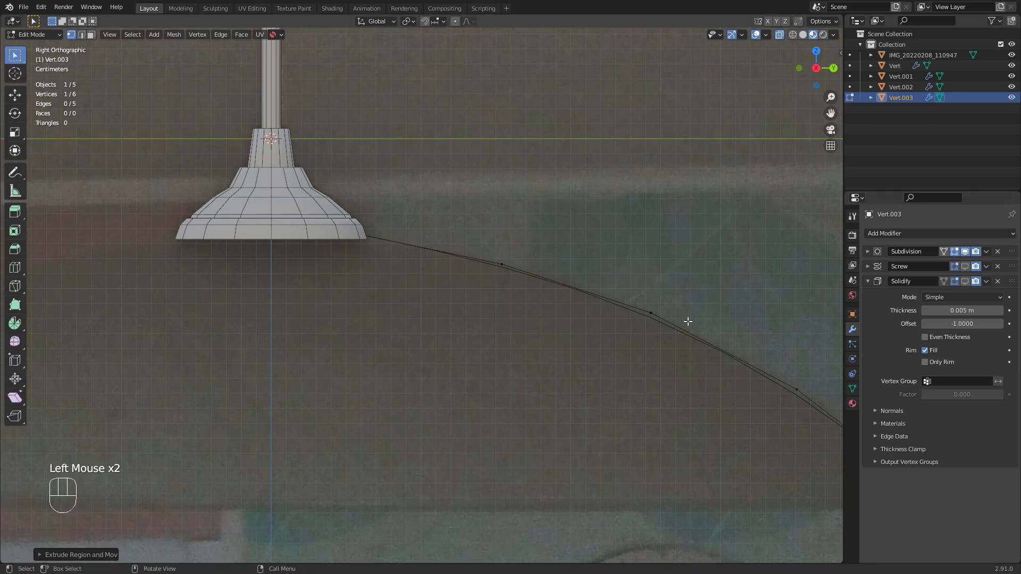
pyautogui.click(870, 253)
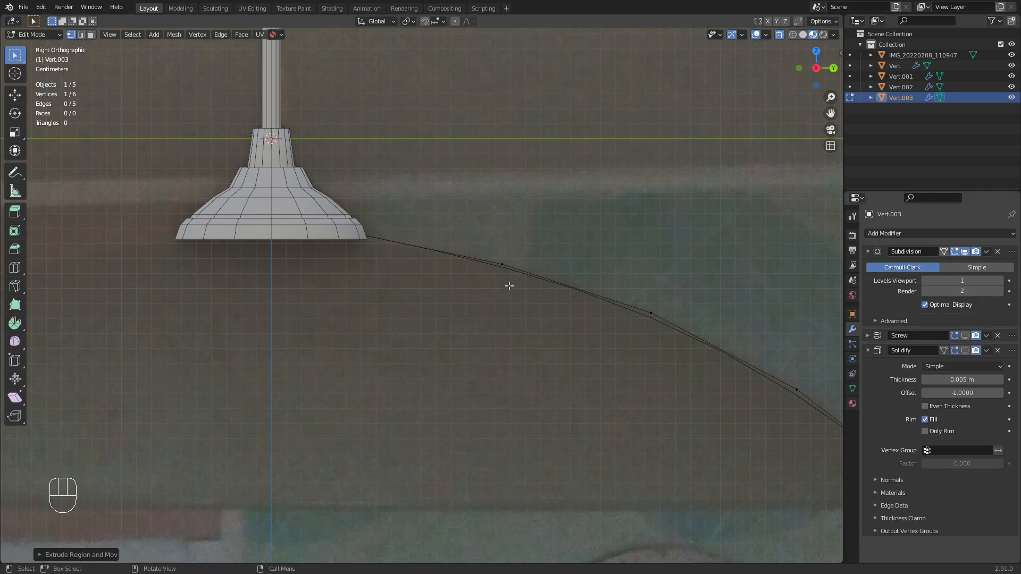
# Extrude the shade profile's innermost vertex inward along Y beneath the lamp cap
pyautogui.press('e')
pyautogui.press('y')
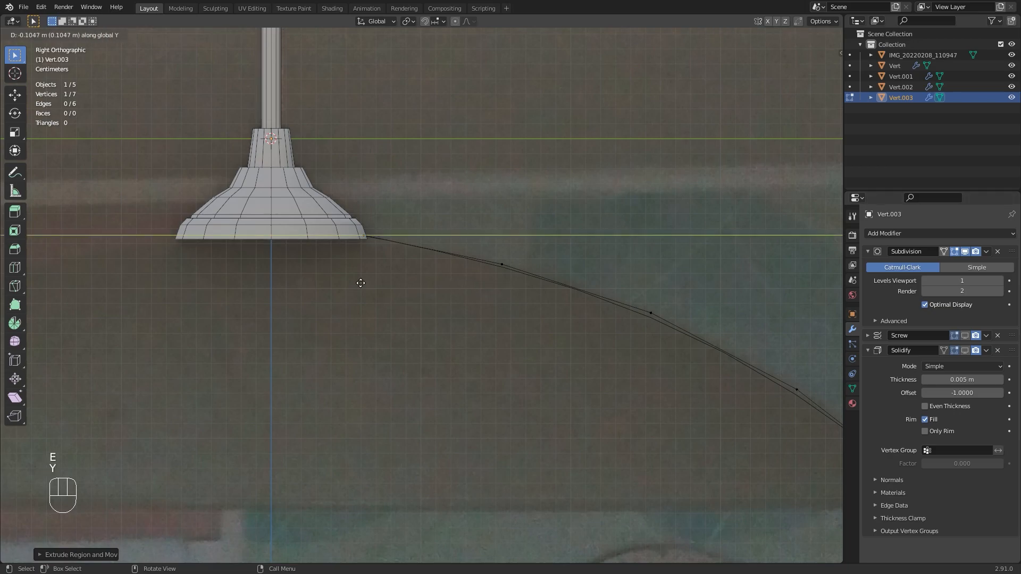
pyautogui.click(421, 282)
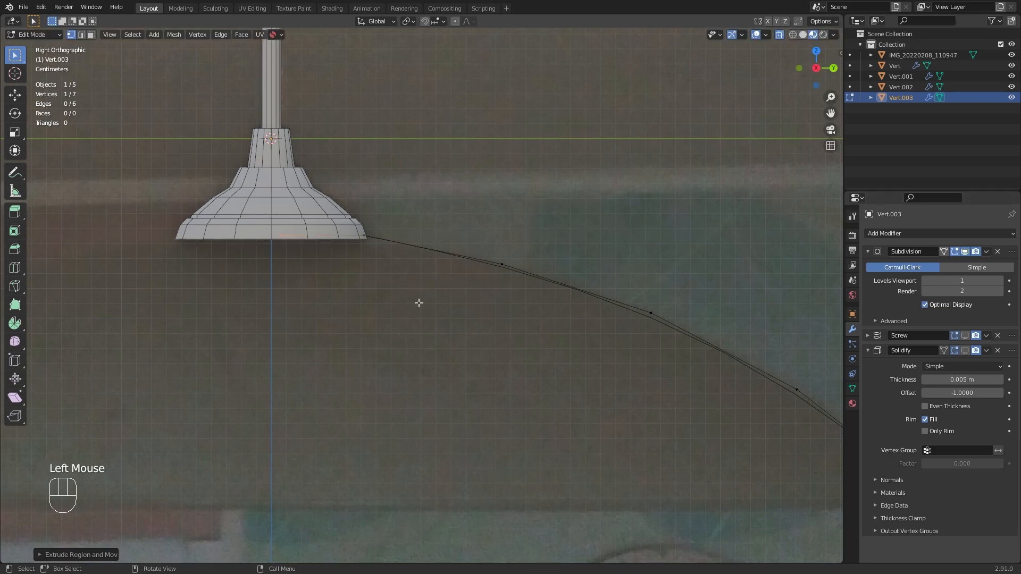
pyautogui.scroll(-2, 410, 296)
pyautogui.moveTo(463, 326); pyautogui.dragTo(504, 360, button='middle')
pyautogui.scroll(2, 477, 374)
# Return to Object Mode and turn off Optimal Display in the shade's Subdivision modifier
pyautogui.press('Tab')
pyautogui.scroll(1, 504, 360)
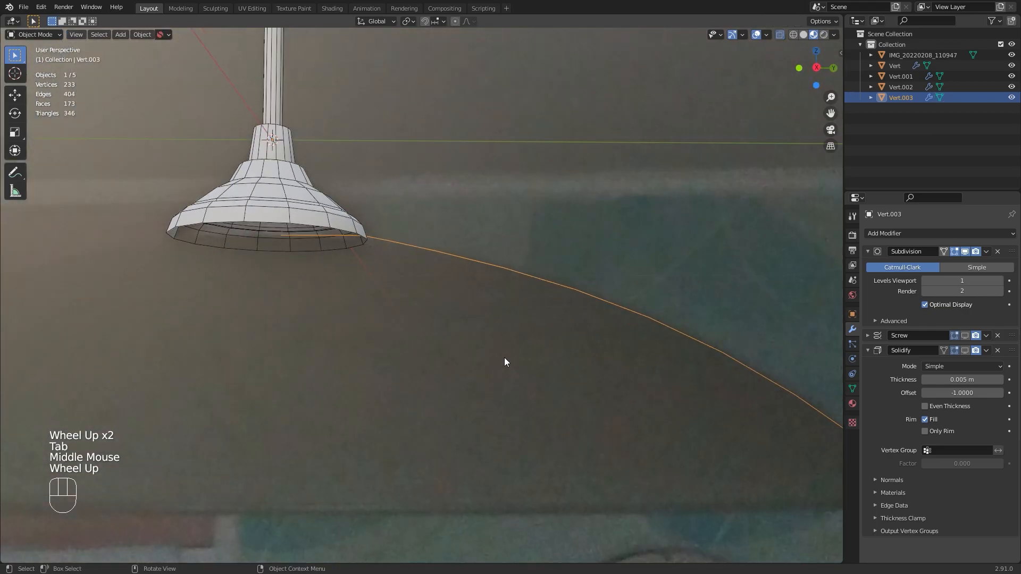
pyautogui.click(924, 308)
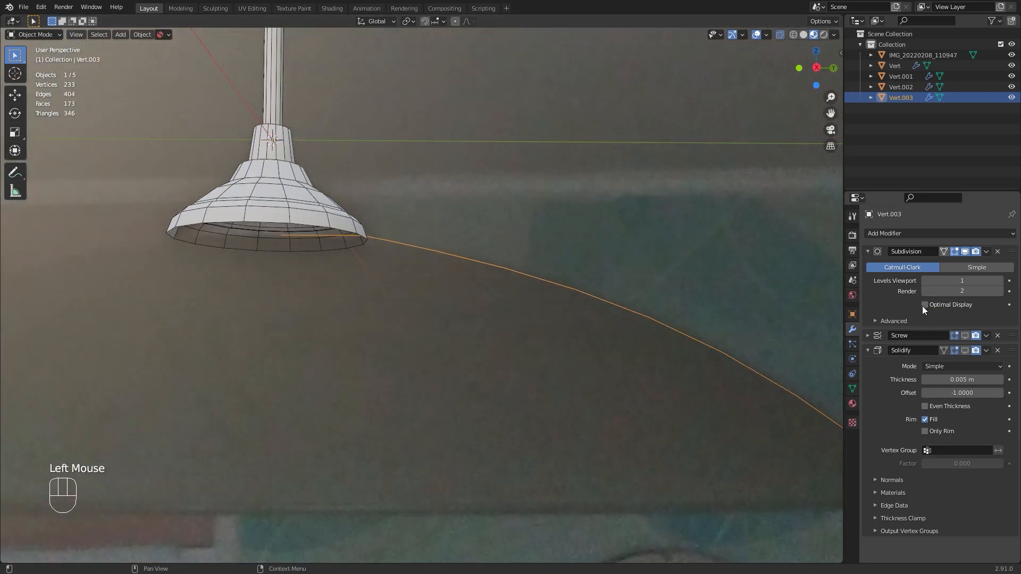
# Show the shade's Screw and Solidify modifiers in the viewport again
pyautogui.click(965, 335)
pyautogui.click(964, 350)
pyautogui.moveTo(612, 319); pyautogui.dragTo(583, 285, button='middle')
pyautogui.scroll(-2, 555, 333)
pyautogui.scroll(-1, 608, 403)
pyautogui.scroll(2, 610, 407)
# Expand the Normals settings in the shade's mesh data and deselect the shade
pyautogui.click(852, 390)
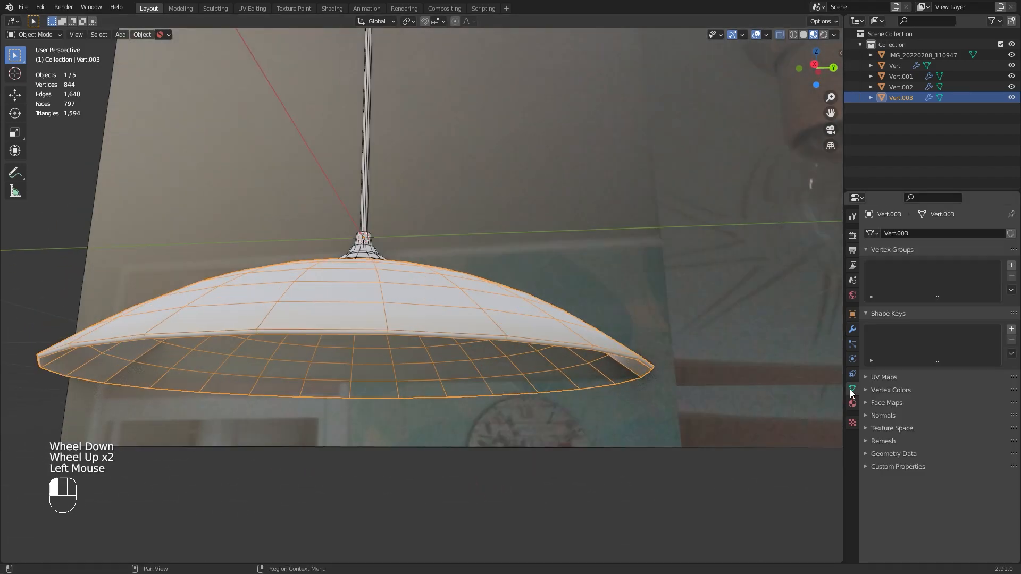
pyautogui.click(874, 414)
pyautogui.moveTo(601, 401); pyautogui.dragTo(454, 288, button='middle')
pyautogui.click(582, 506)
pyautogui.scroll(-1, 503, 352)
pyautogui.keyDown('shift'); pyautogui.moveTo(488, 229); pyautogui.dragTo(477, 316, button='middle'); pyautogui.keyUp('shift')
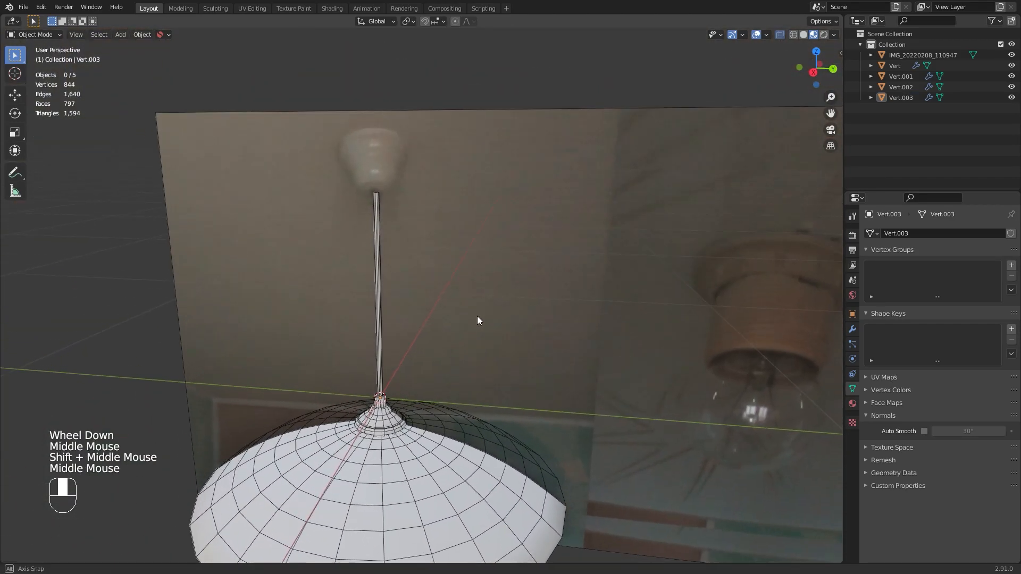
# In right view, add a single vertex for the ceiling mount's profile
pyautogui.press('KP_3')
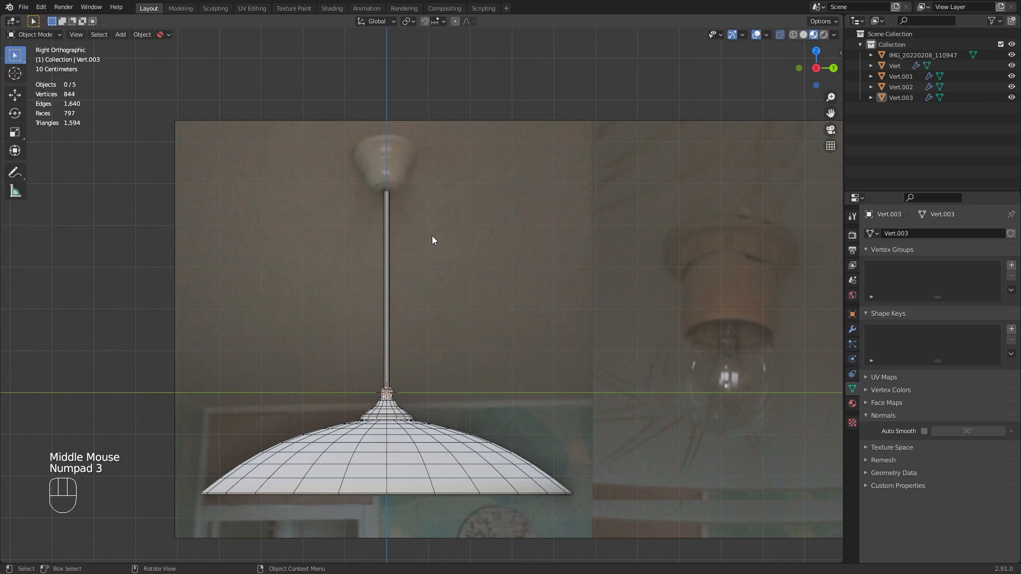
pyautogui.keyDown('shift'); pyautogui.moveTo(425, 218); pyautogui.dragTo(392, 257, button='middle'); pyautogui.keyUp('shift')
pyautogui.hotkey('shift', 'a')
pyautogui.moveTo(396, 260)
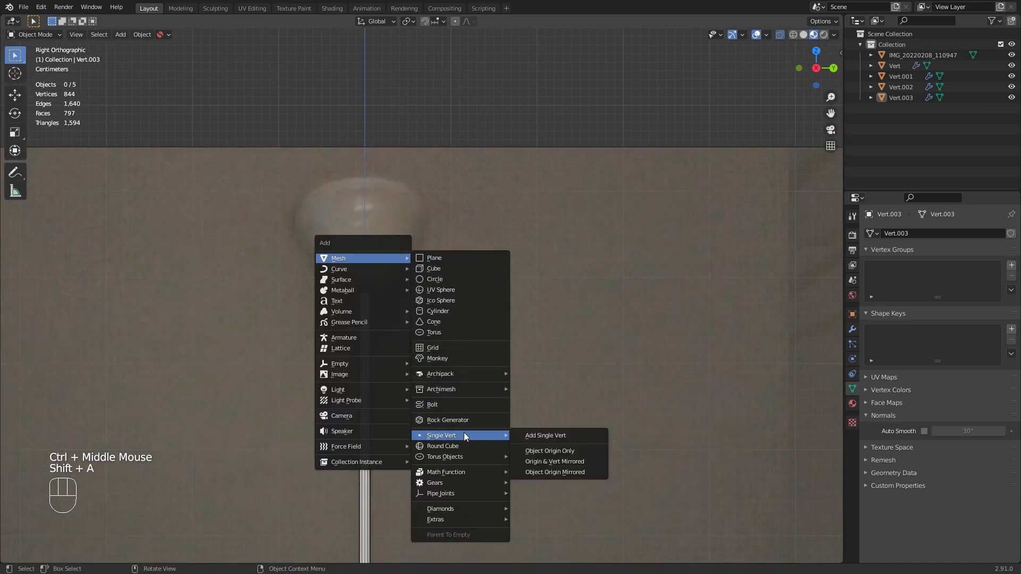
pyautogui.moveTo(464, 435)
pyautogui.click(518, 434)
# Move the new vertex up along Z to the base of the ceiling mount at the rod's upper end
pyautogui.scroll(-2, 515, 432)
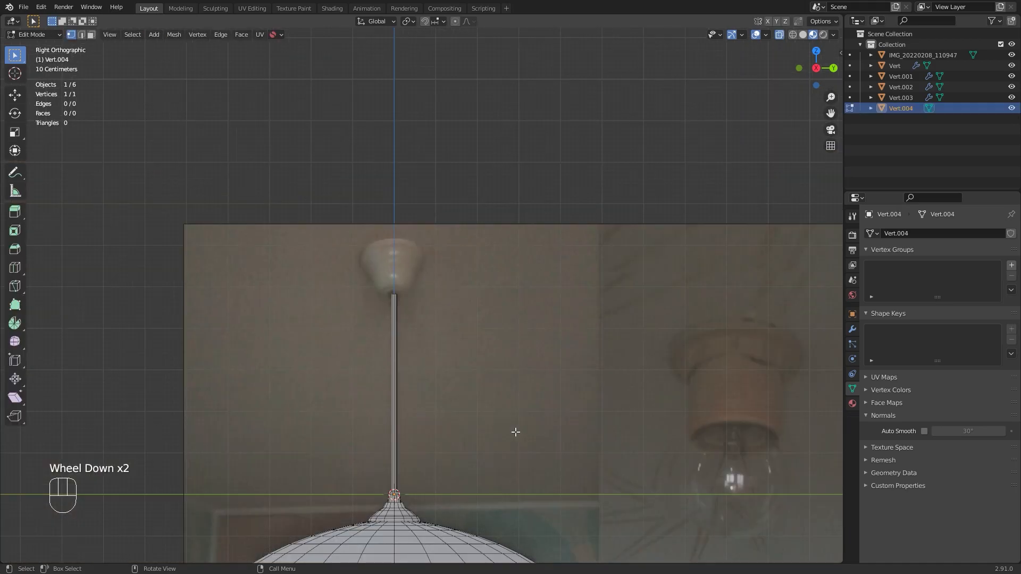
pyautogui.press('g')
pyautogui.press('z')
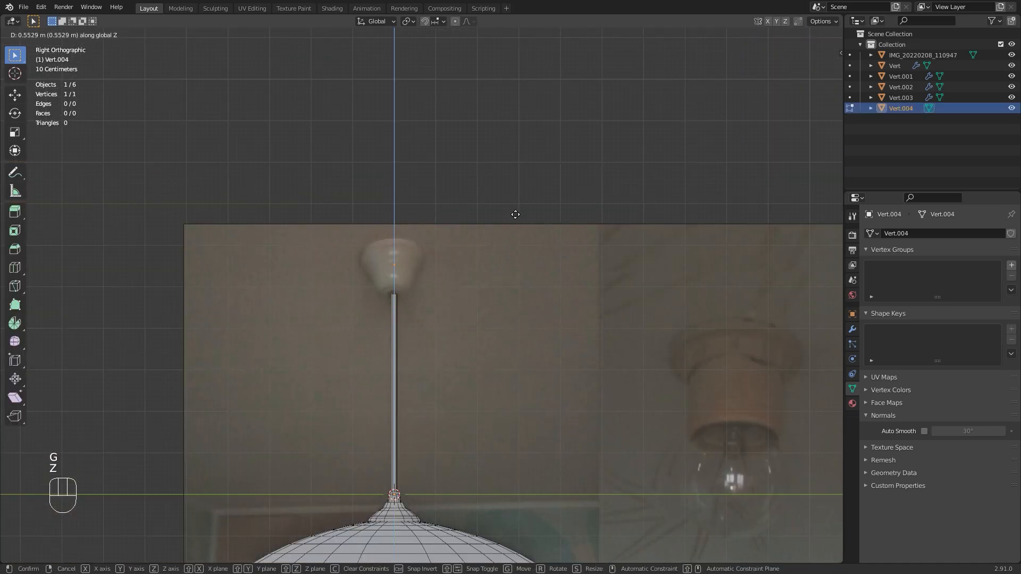
pyautogui.click(518, 235)
pyautogui.scroll(5, 473, 279)
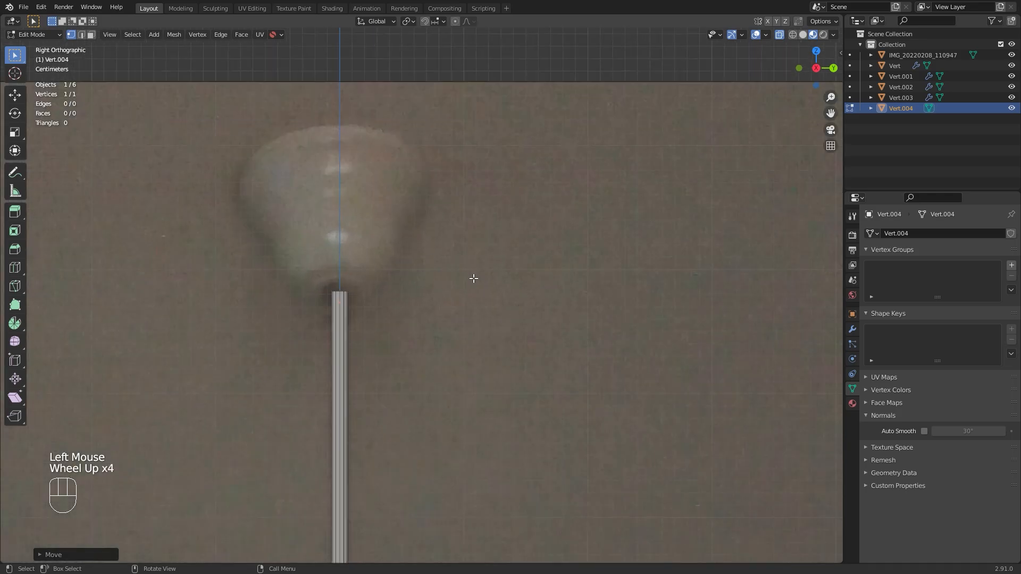
pyautogui.press('g')
pyautogui.press('z')
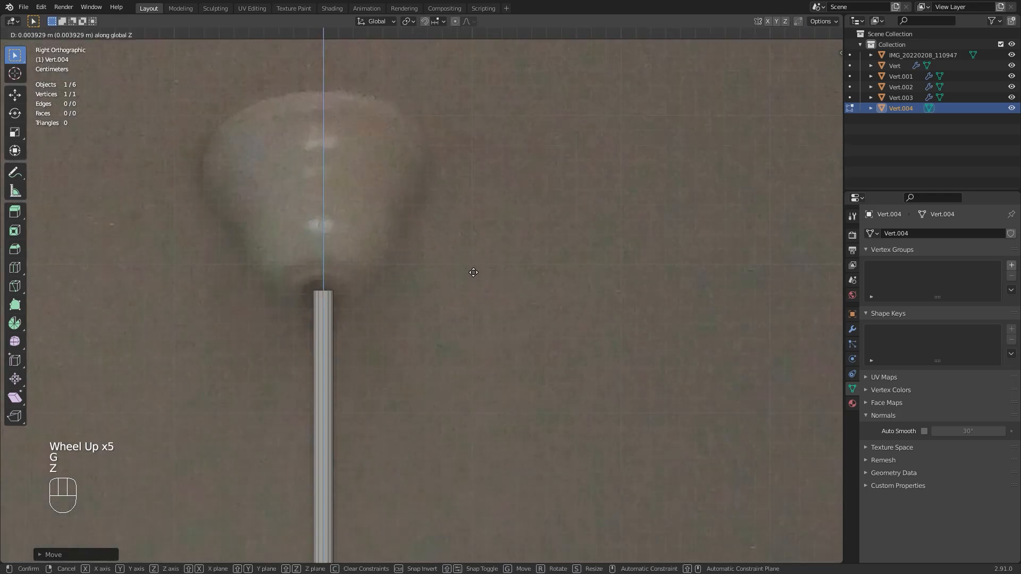
pyautogui.click(474, 272)
# Extrude the vertex outward along Y, then trace the ceiling mount's stepped lower collar with further extrusions
pyautogui.press('e')
pyautogui.press('y')
pyautogui.click(488, 271)
pyautogui.press('e')
pyautogui.click(493, 266)
pyautogui.press('e')
pyautogui.click(499, 265)
pyautogui.press('e')
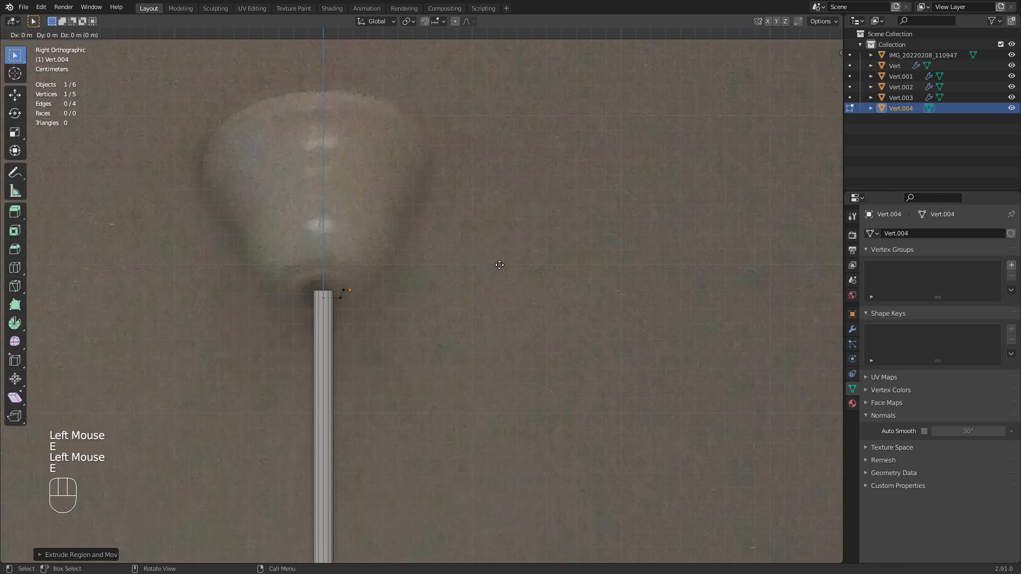
pyautogui.click(504, 254)
pyautogui.press('e')
pyautogui.click(504, 235)
# Continue extruding the profile up the ceiling mount's flared side and mid-height ledge, ending with a vertical edge along Z at the rim
pyautogui.press('e')
pyautogui.click(527, 228)
pyautogui.press('e')
pyautogui.click(554, 164)
pyautogui.press('e')
pyautogui.click(559, 145)
pyautogui.press('e')
pyautogui.click(573, 144)
pyautogui.press('e')
pyautogui.click(592, 96)
pyautogui.press('e')
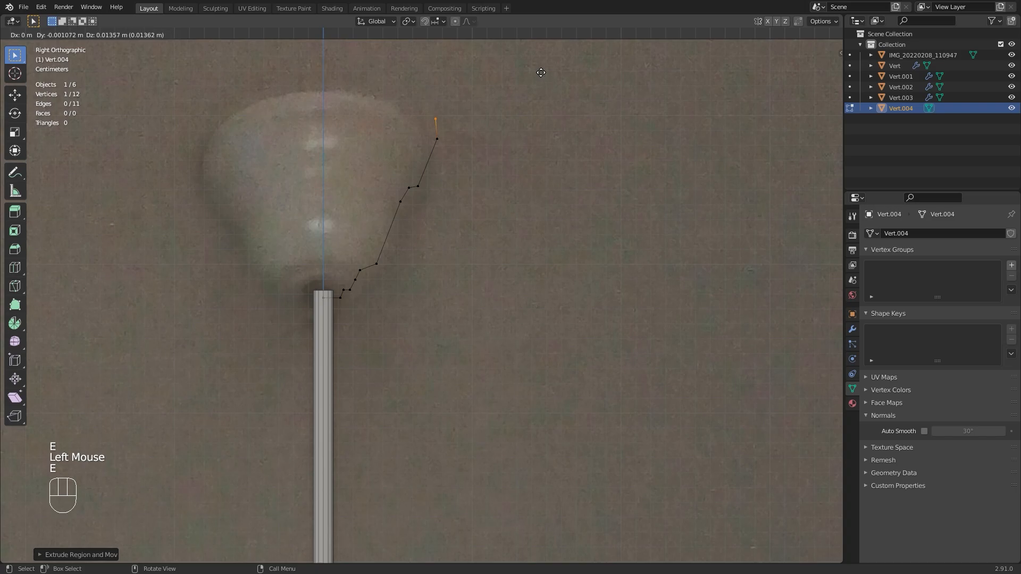
pyautogui.press('z')
pyautogui.click(543, 106)
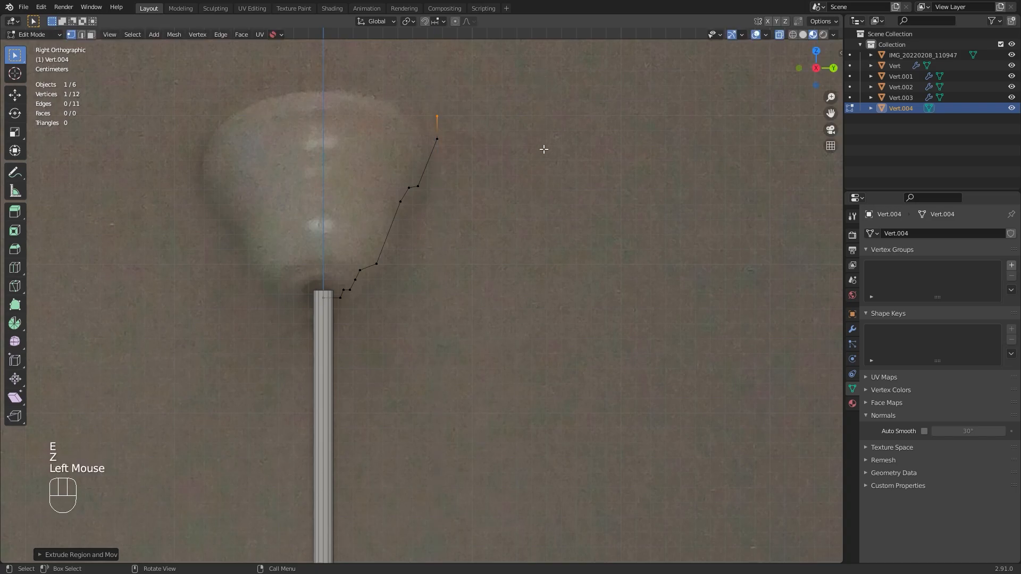
# Select the ceiling mount profile's innermost vertex, adjust it along Y, and return to Object Mode
pyautogui.click(321, 297)
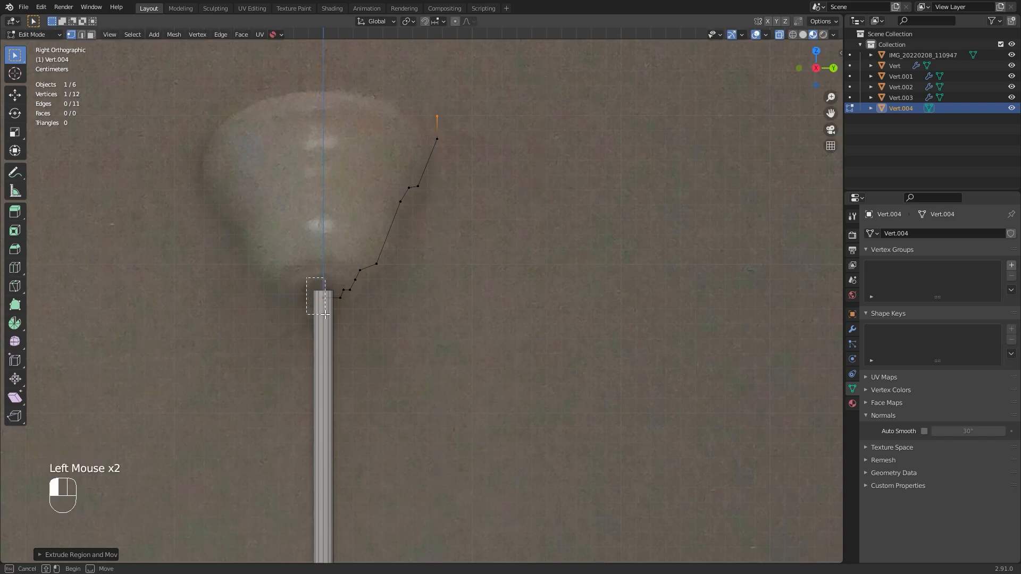
pyautogui.press('g')
pyautogui.press('x')
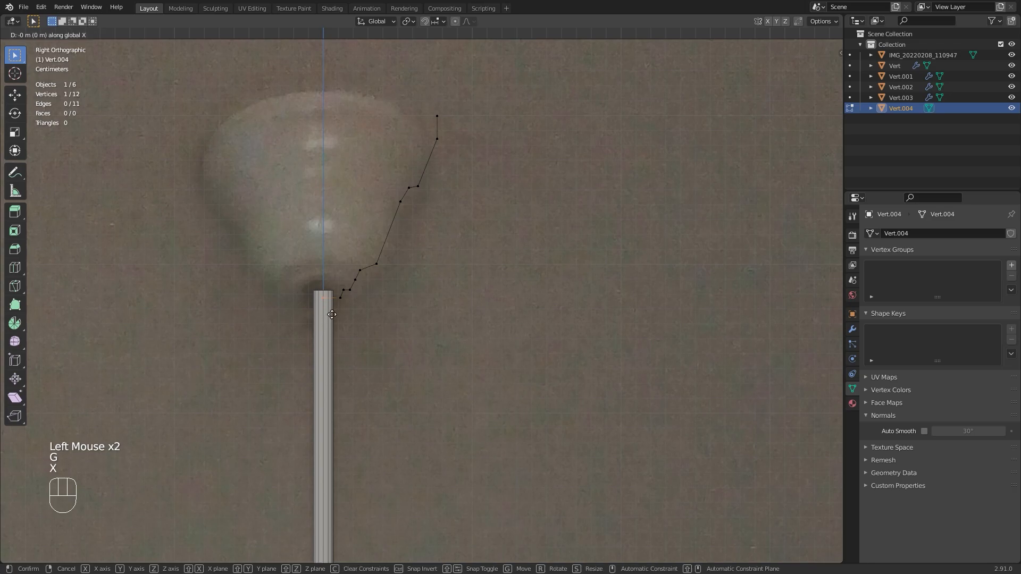
pyautogui.press('y')
pyautogui.click(332, 315)
pyautogui.press('Tab')
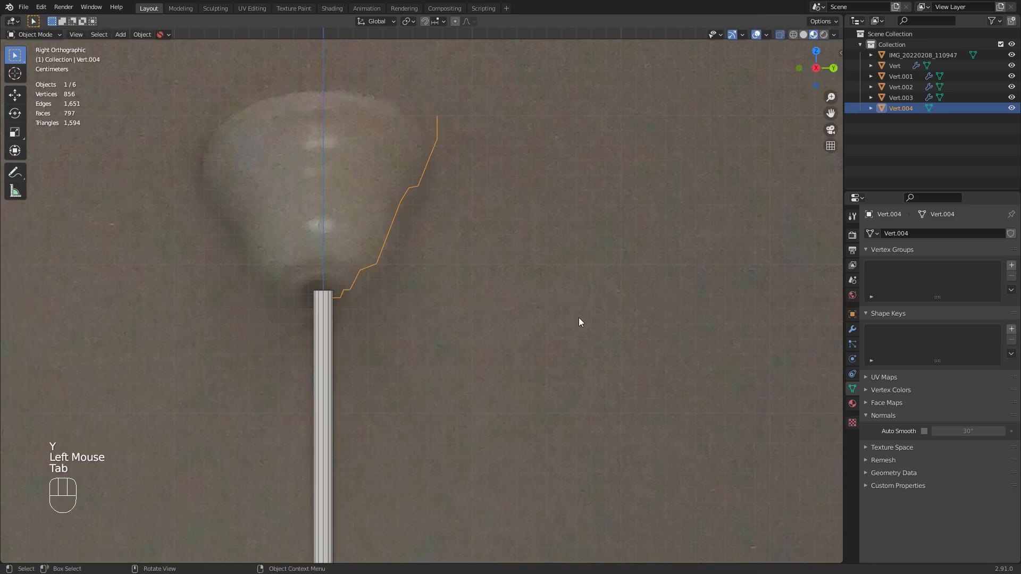
# Add a Screw modifier to the ceiling mount profile to revolve it around the Z axis
pyautogui.click(852, 329)
pyautogui.click(873, 235)
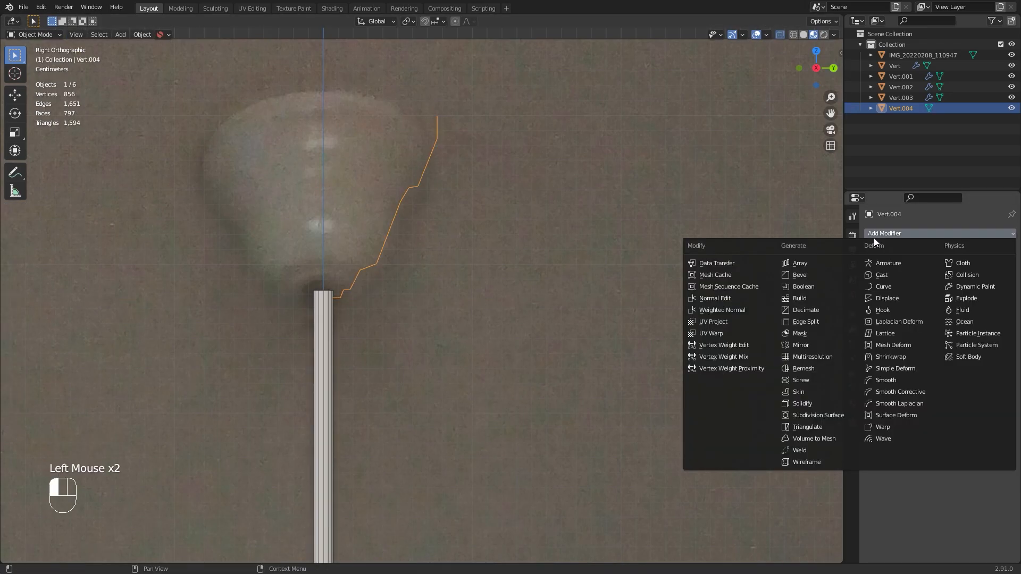
pyautogui.click(811, 380)
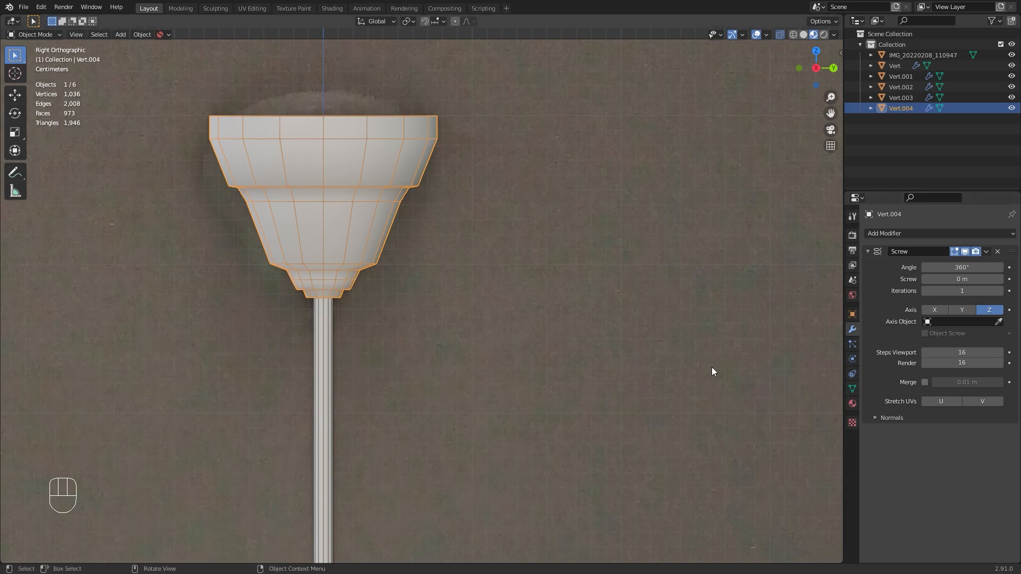
# Examine the whole lamp, including the revolved ceiling mount and the cap, from several angles
pyautogui.scroll(-5, 712, 367)
pyautogui.keyDown('shift'); pyautogui.moveTo(639, 388); pyautogui.dragTo(528, 246, button='middle'); pyautogui.keyUp('shift')
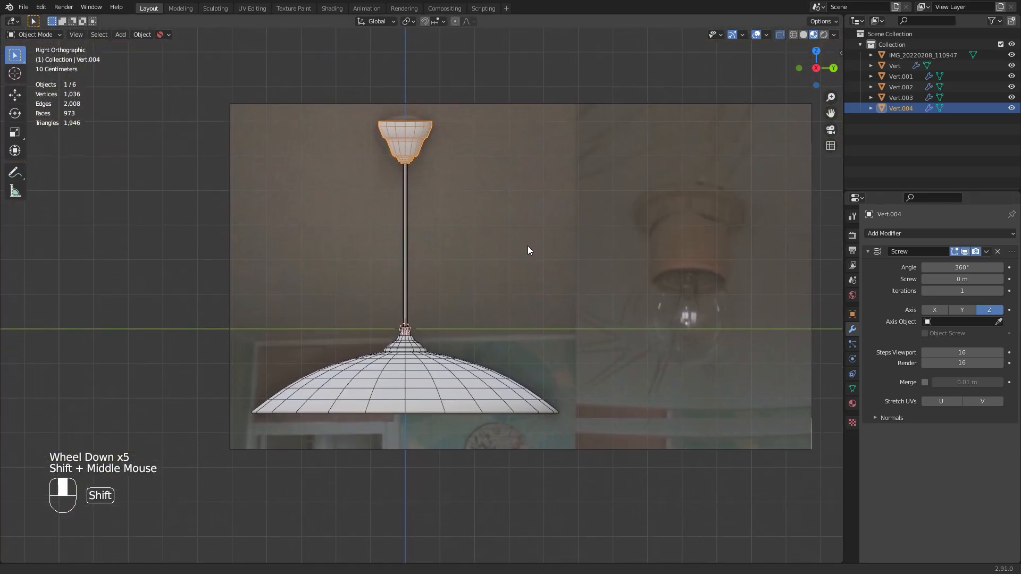
pyautogui.click(410, 337)
pyautogui.click(408, 145)
pyautogui.click(456, 509)
pyautogui.moveTo(456, 508); pyautogui.dragTo(427, 314, button='middle')
pyautogui.scroll(2, 446, 384)
pyautogui.scroll(1, 445, 385)
pyautogui.scroll(-2, 450, 394)
pyautogui.scroll(1, 424, 333)
# Return to right view and switch the viewport to Solid shading with X-Ray on
pyautogui.press('KP_3')
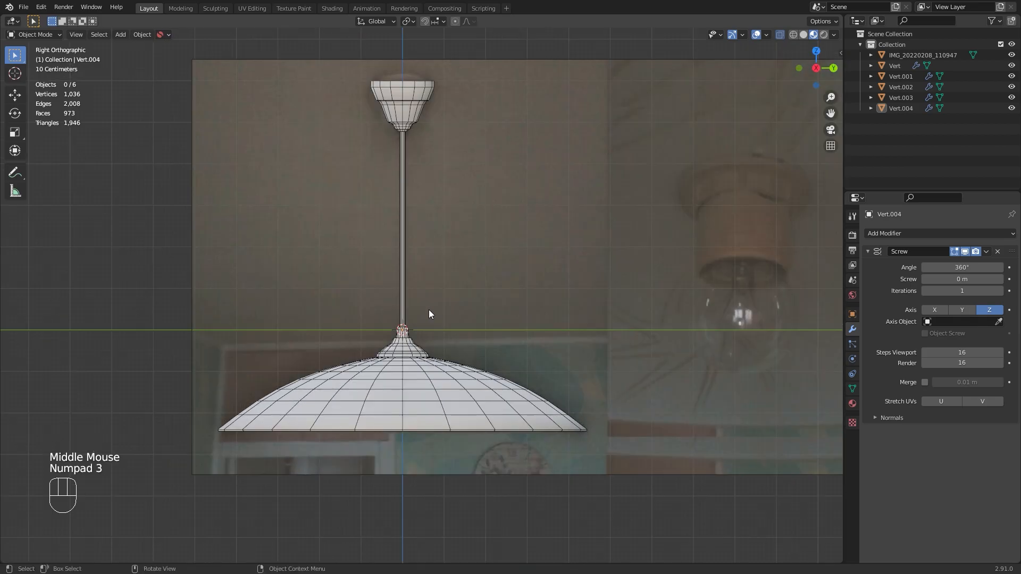
pyautogui.scroll(1, 430, 313)
pyautogui.click(779, 34)
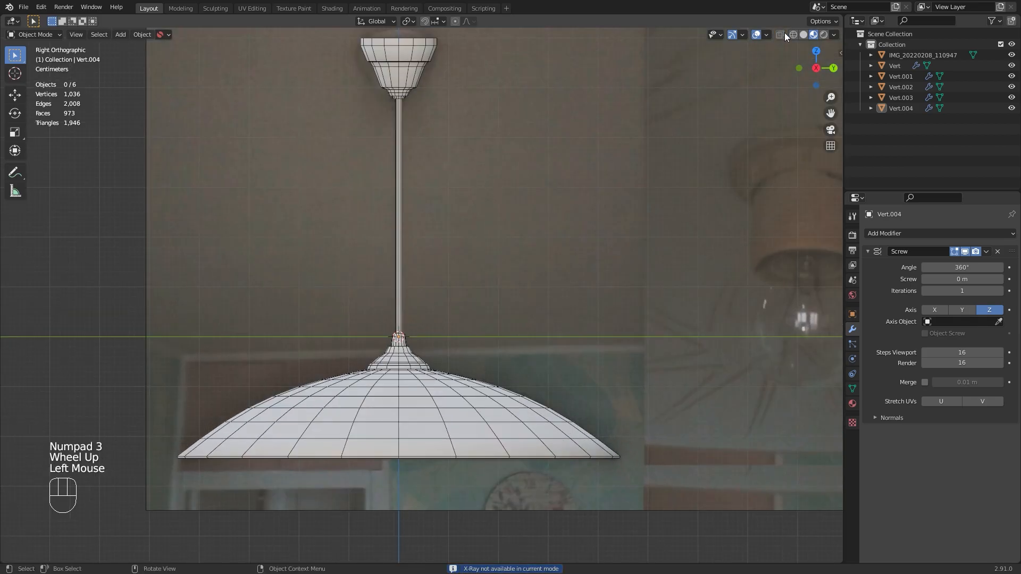
pyautogui.click(781, 34)
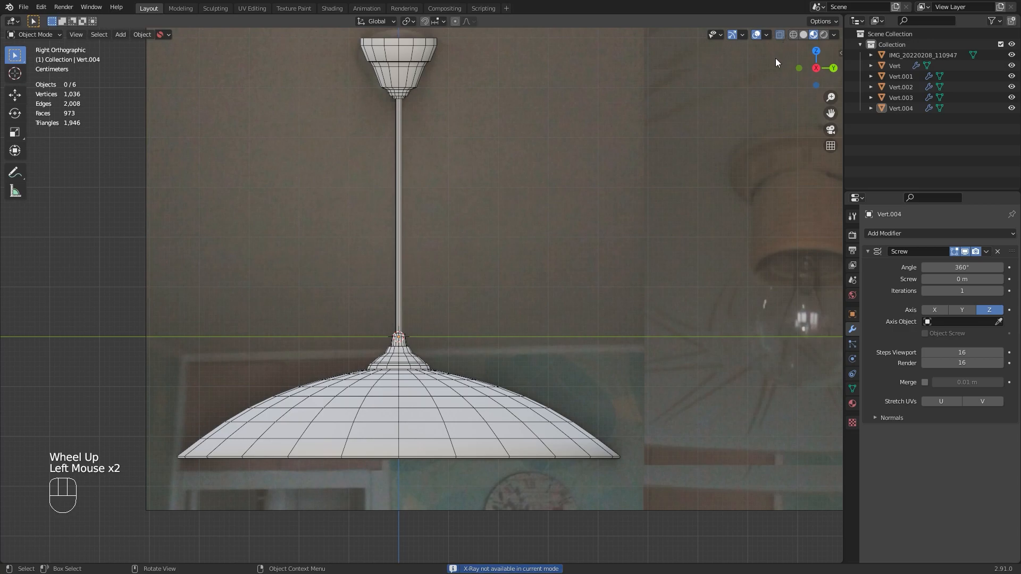
pyautogui.click(803, 34)
# Add another single vertex and move it about 0.024 m along Y and 0.06 m down, beneath the lamp cap
pyautogui.hotkey('shift', 'a')
pyautogui.moveTo(485, 303)
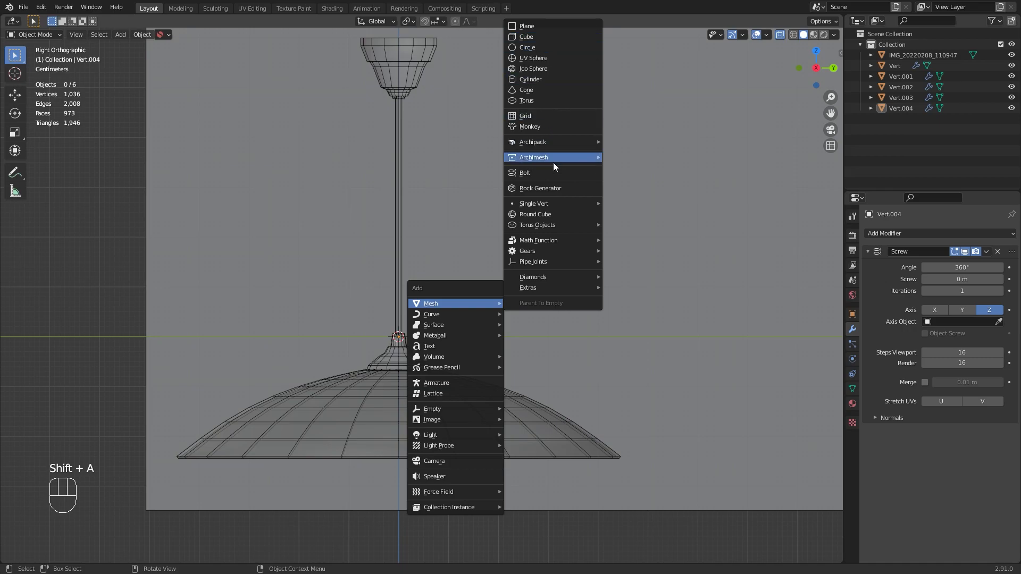
pyautogui.moveTo(547, 207)
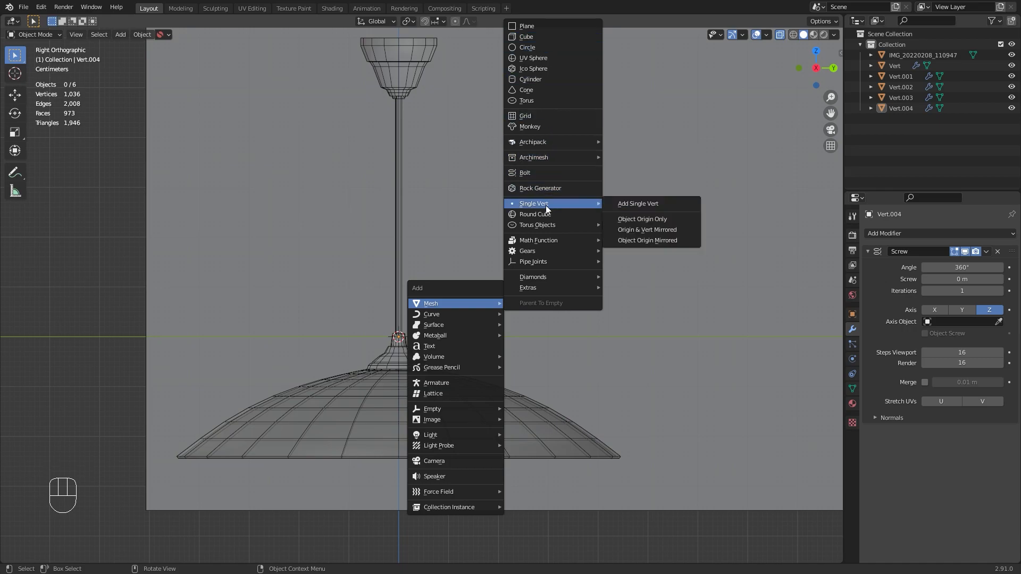
pyautogui.click(621, 203)
pyautogui.scroll(2, 483, 347)
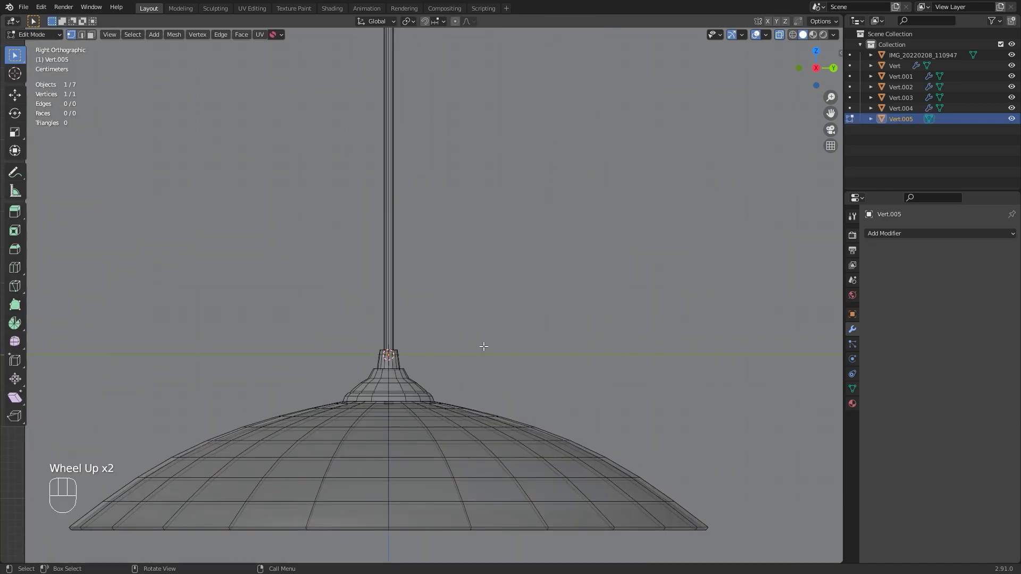
pyautogui.press('g')
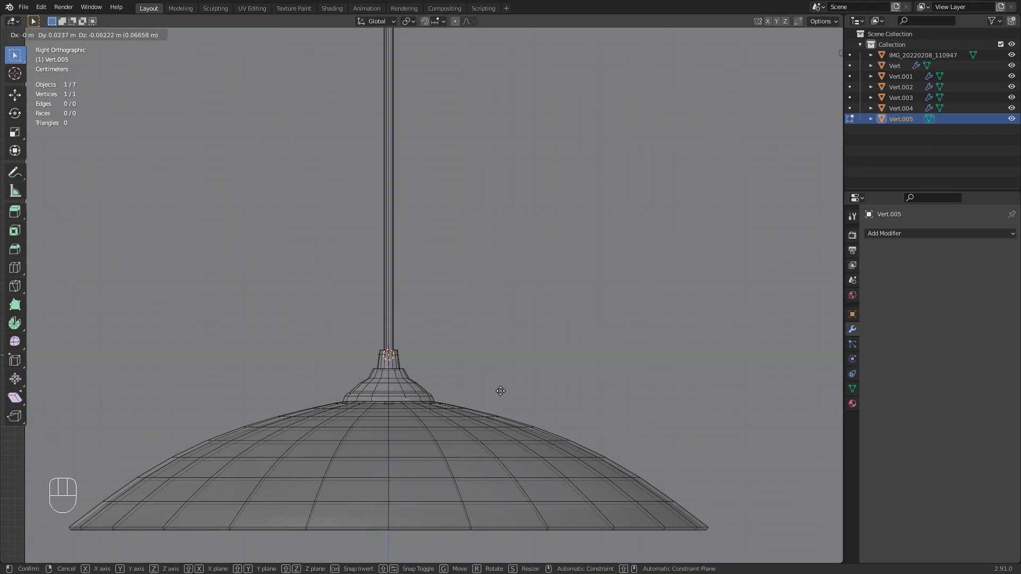
pyautogui.click(502, 392)
# Extrude the vertex about 0.014 m down along Z, then a short distance inward along Y
pyautogui.press('e')
pyautogui.press('z')
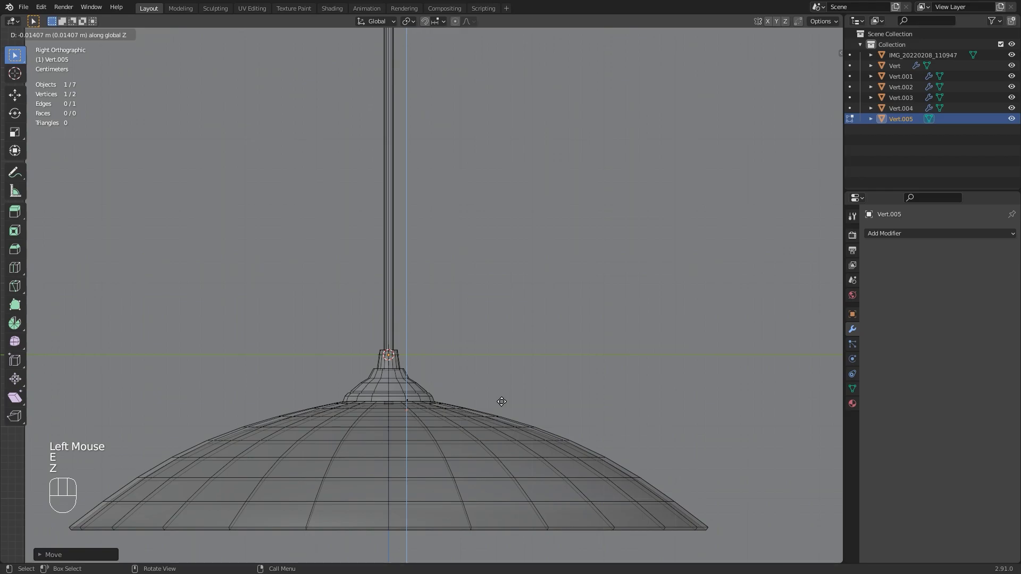
pyautogui.click(502, 401)
pyautogui.moveTo(501, 406); pyautogui.dragTo(502, 379, button='middle')
pyautogui.press('KP_3')
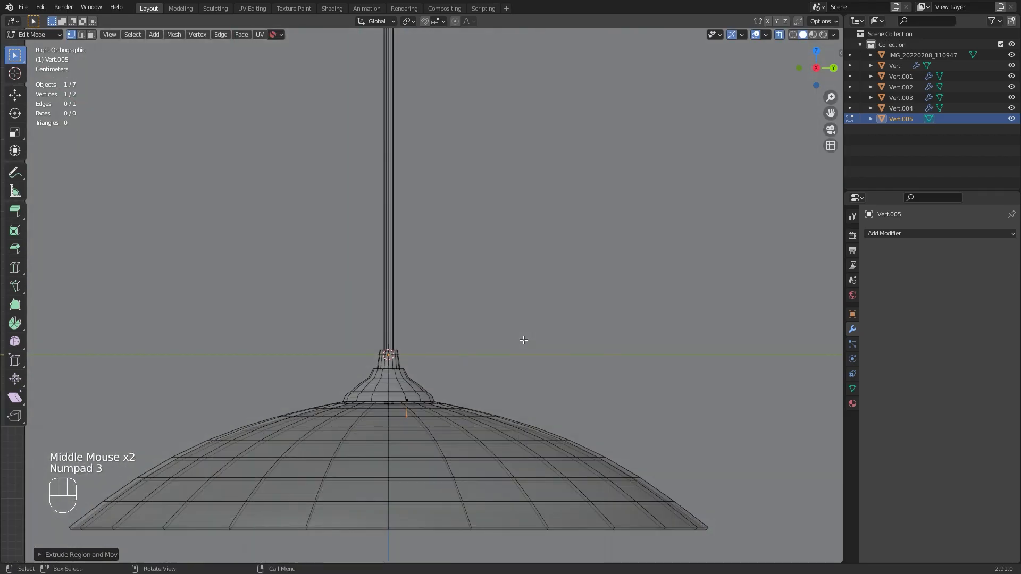
pyautogui.press('e')
pyautogui.press('x')
pyautogui.press('y')
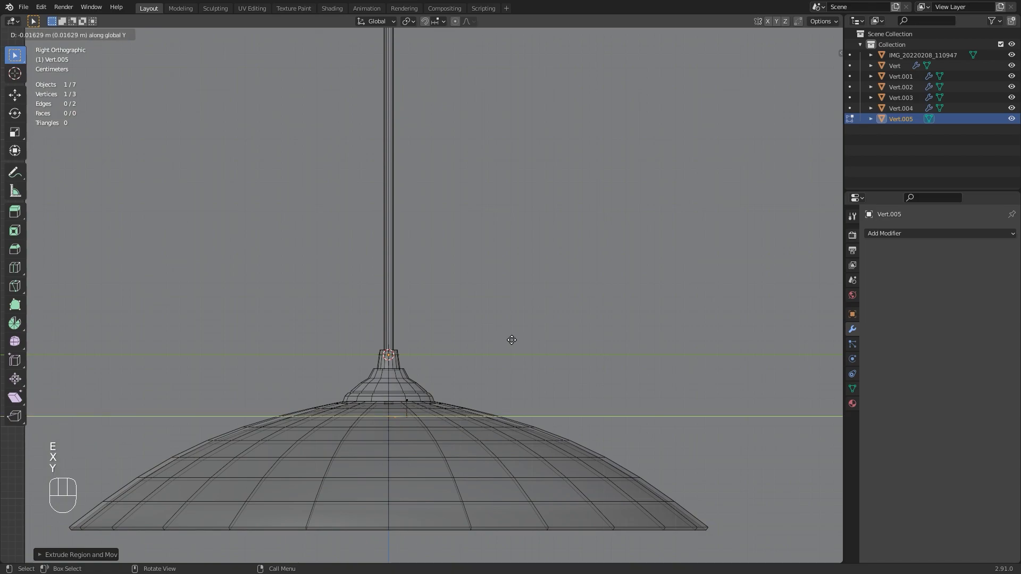
pyautogui.click(518, 339)
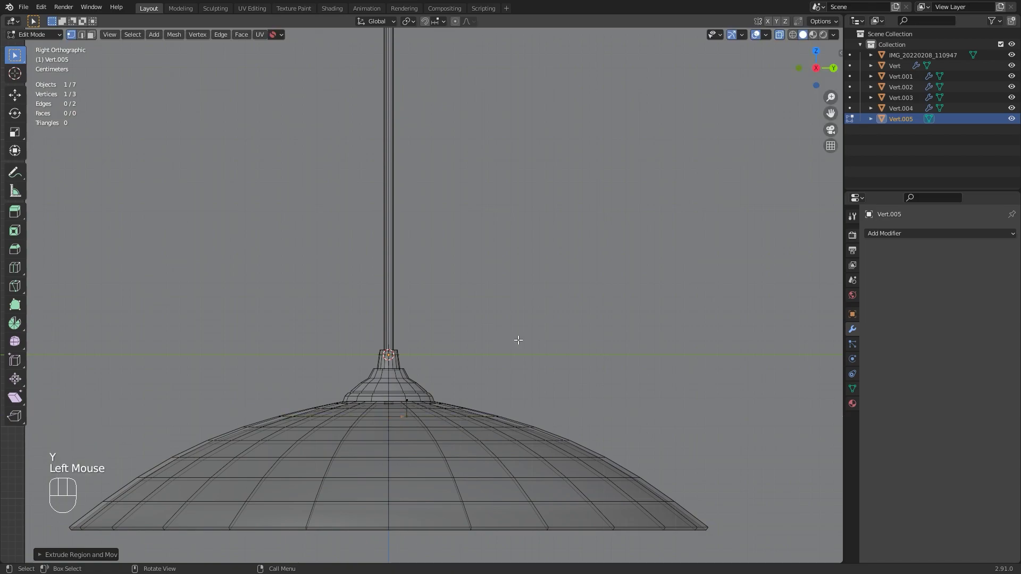
# Extend the stepped profile under the cap with a short extrusion down, one inward along Y and a longer one down
pyautogui.press('e')
pyautogui.press('z')
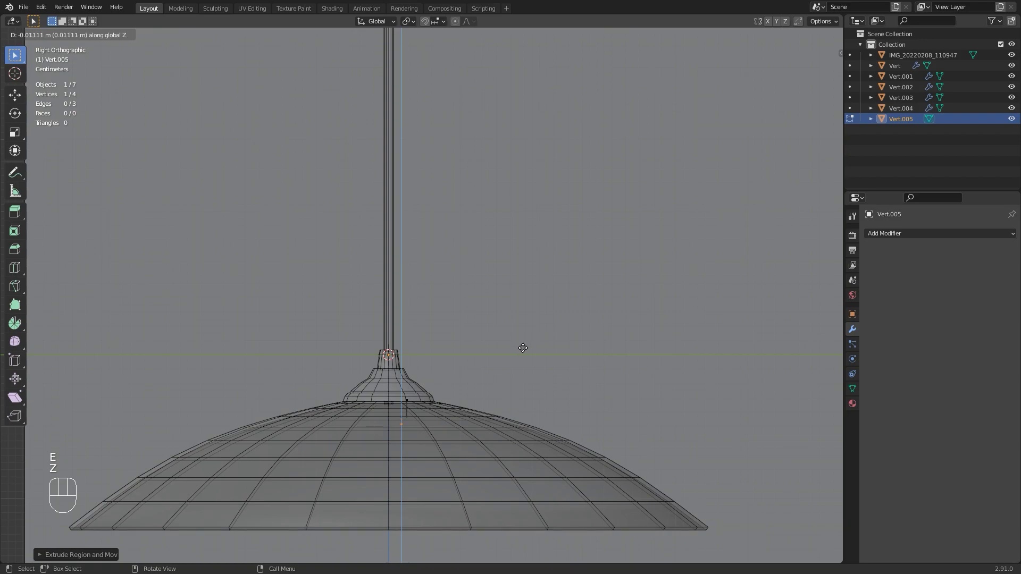
pyautogui.click(537, 340)
pyautogui.press('e')
pyautogui.press('y')
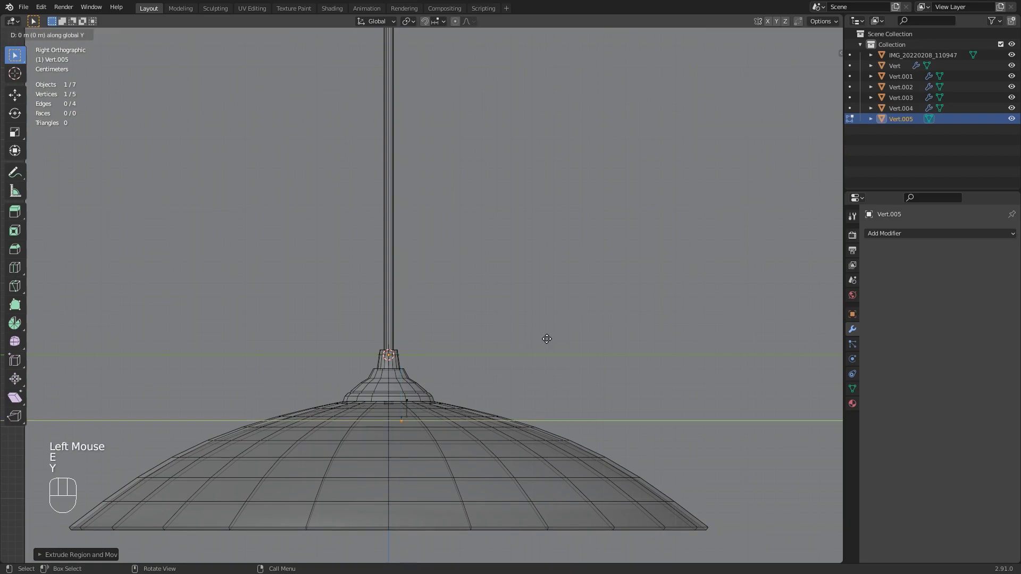
pyautogui.click(542, 339)
pyautogui.press('e')
pyautogui.press('z')
pyautogui.click(544, 356)
# Extrude the lowest vertex of the stepped socket profile about 0.01 m inward along Y, close to the central axis
pyautogui.press('e')
pyautogui.press('y')
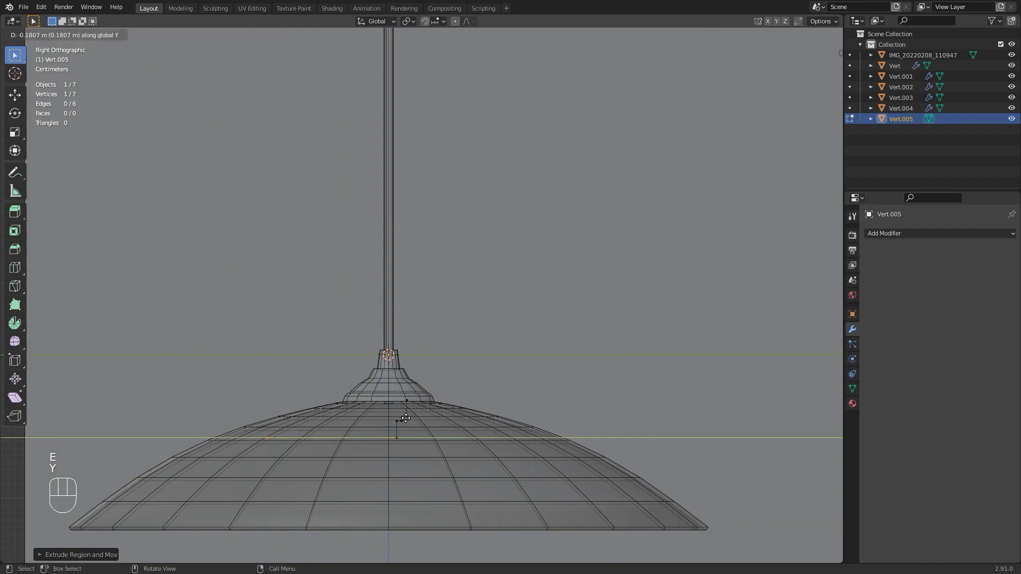
pyautogui.press('ctrl')
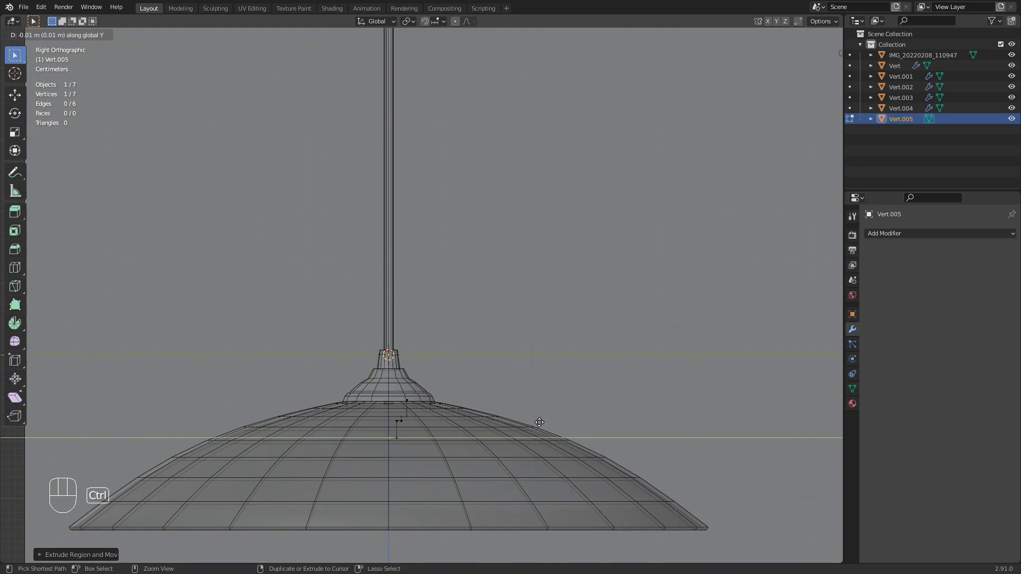
pyautogui.keyDown('ctrl'); pyautogui.click(534, 423); pyautogui.keyUp('ctrl')
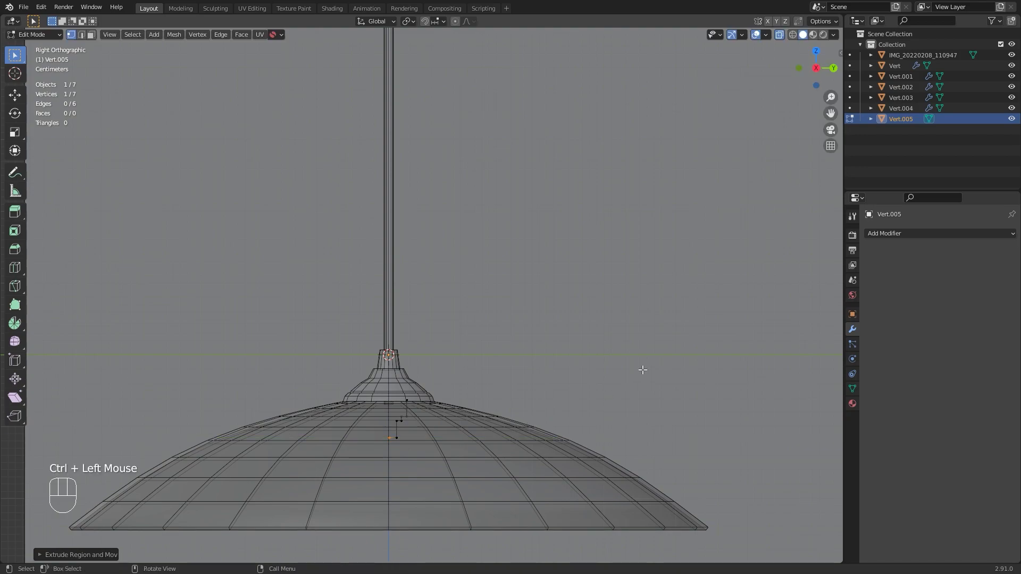
# Set the extruded vertex's local Y coordinate to 0 so it sits on the central axis
pyautogui.press('n')
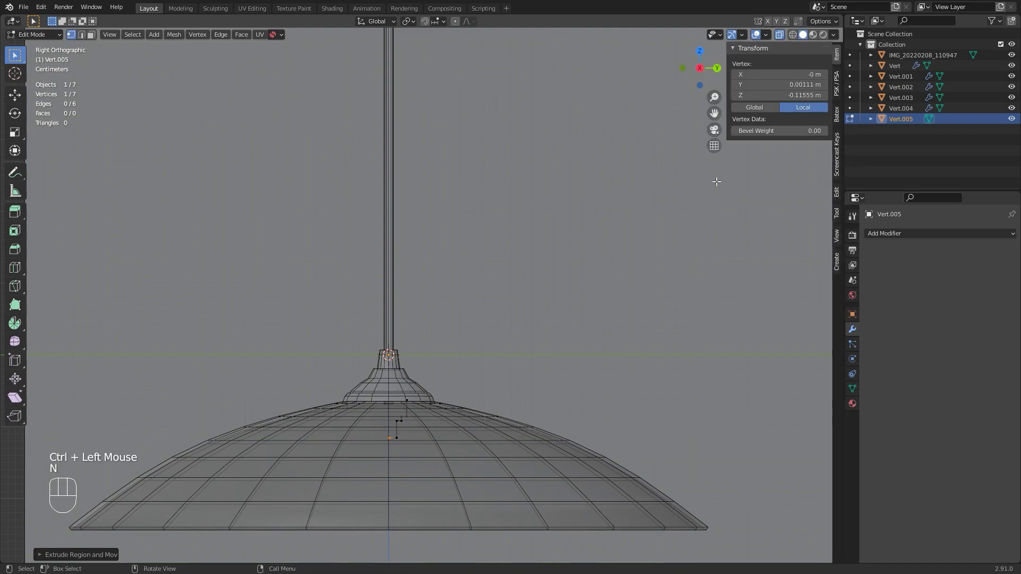
pyautogui.click(772, 85)
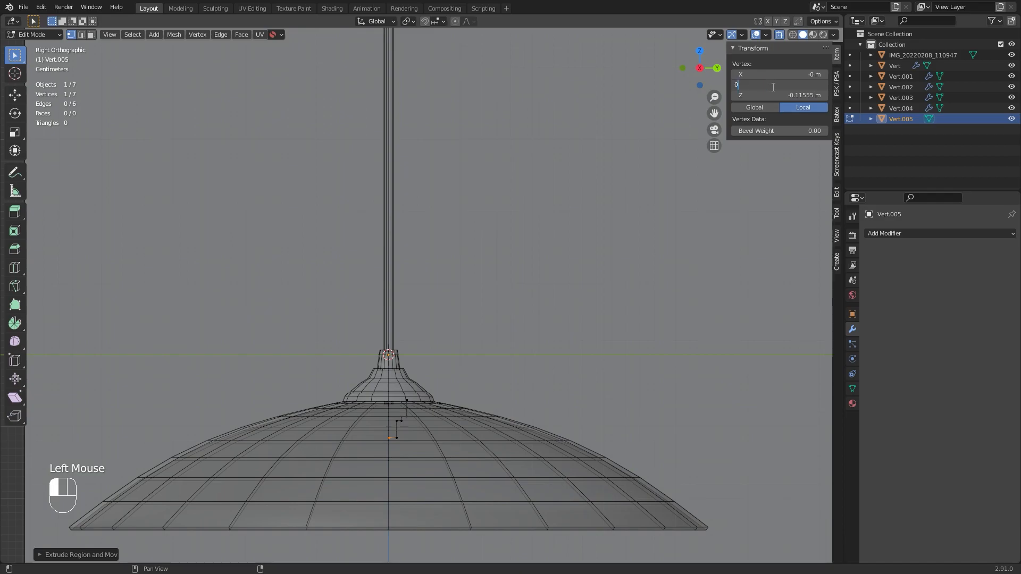
pyautogui.press('Return')
pyautogui.moveTo(766, 85)
pyautogui.mouseDown()
pyautogui.moveTo(797, 85)
pyautogui.moveTo(768, 86)
pyautogui.mouseUp()
pyautogui.click(768, 87)
pyautogui.hotkey('ctrl', 'a')
pyautogui.write('0')
pyautogui.press('Return')
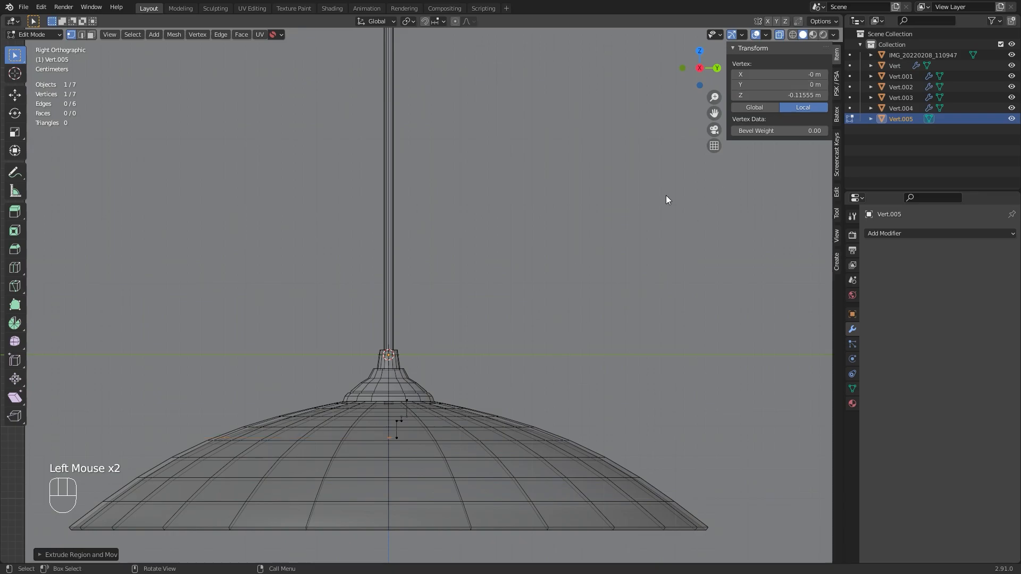
# Turn off X-Ray, leave Edit Mode and hide the reference image IMG_20220208_110947
pyautogui.click(780, 34)
pyautogui.moveTo(549, 335)
pyautogui.mouseDown(button='middle')
pyautogui.moveTo(553, 271)
pyautogui.moveTo(532, 326)
pyautogui.mouseUp(button='middle')
pyautogui.scroll(-3, 553, 271)
pyautogui.scroll(-1, 537, 319)
pyautogui.press('Tab')
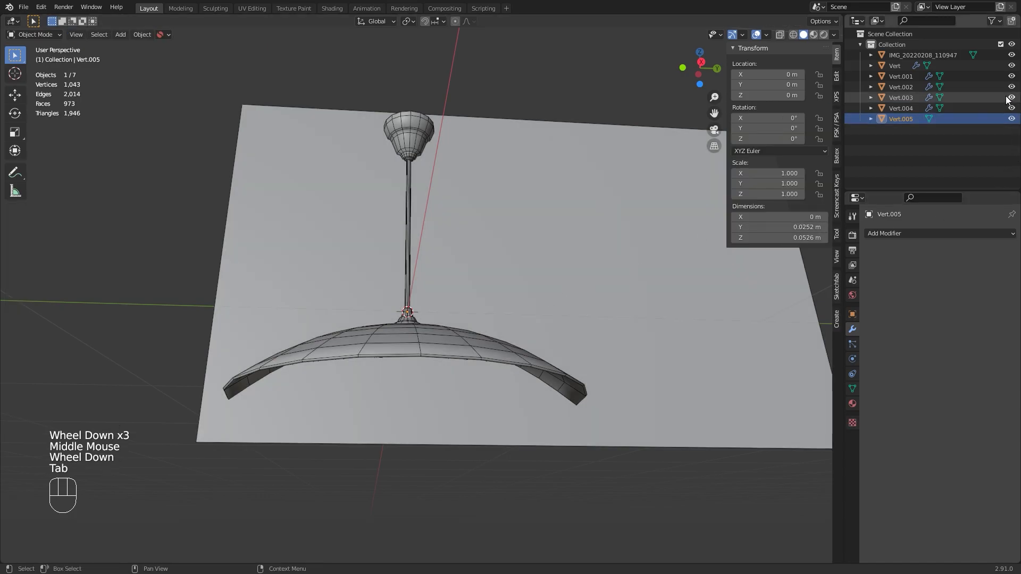
pyautogui.click(1012, 55)
pyautogui.moveTo(665, 291); pyautogui.dragTo(602, 296, button='middle')
pyautogui.scroll(3, 601, 297)
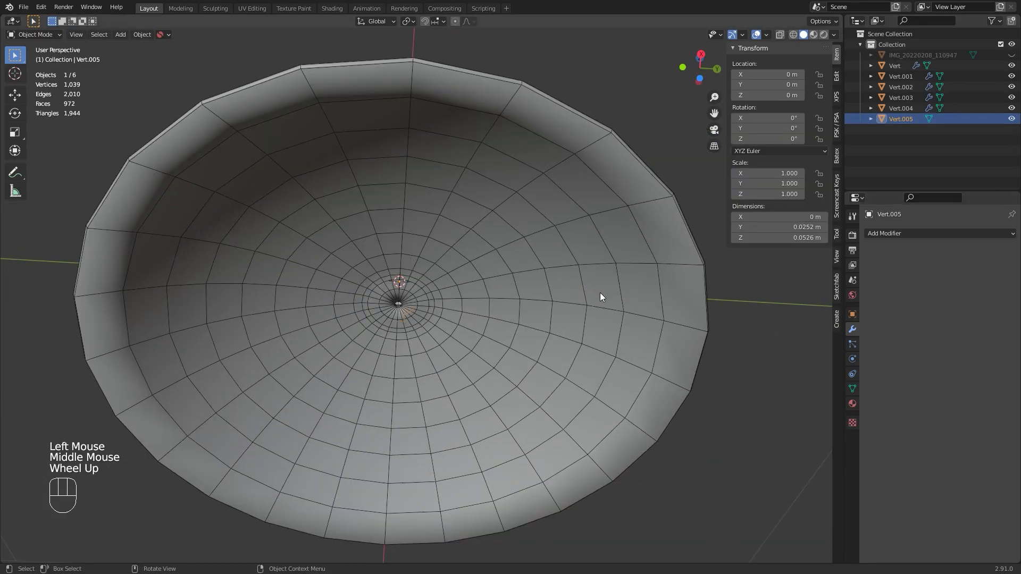
# Add a Screw modifier to the socket profile beneath the shade
pyautogui.click(896, 234)
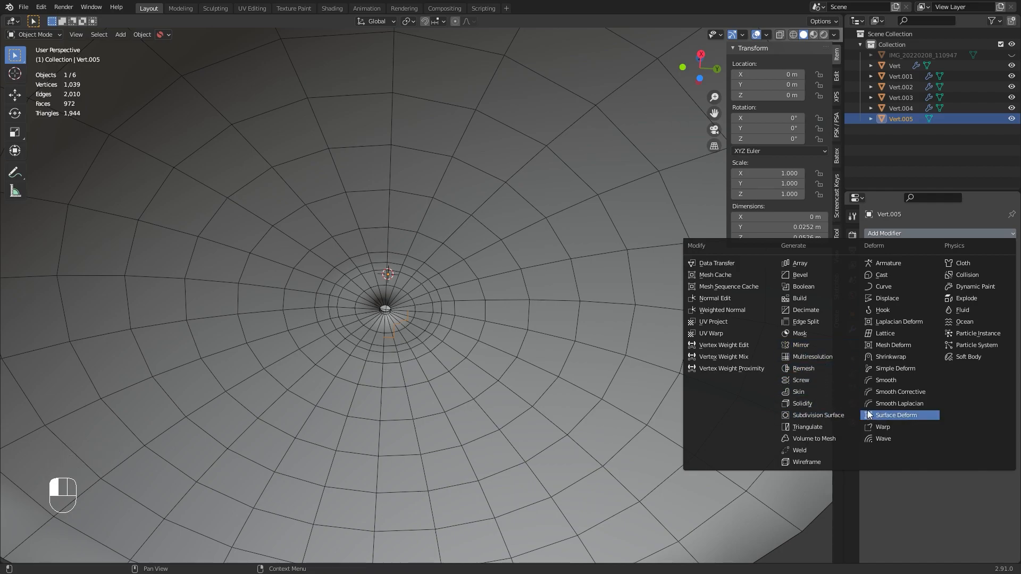
pyautogui.click(819, 380)
pyautogui.moveTo(457, 313); pyautogui.dragTo(460, 310, button='middle')
pyautogui.scroll(3, 461, 310)
# Select the four vertices forming the socket's lower steps and move them about 0.005 m outward along Y
pyautogui.press('Tab')
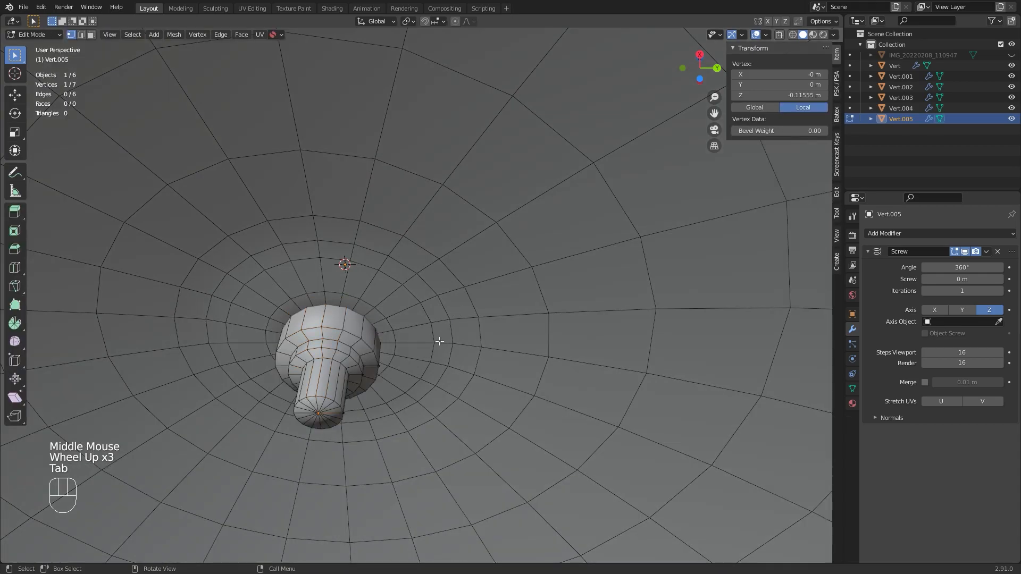
pyautogui.press('1')
pyautogui.moveTo(391, 394); pyautogui.dragTo(373, 376, button='middle')
pyautogui.press('a')
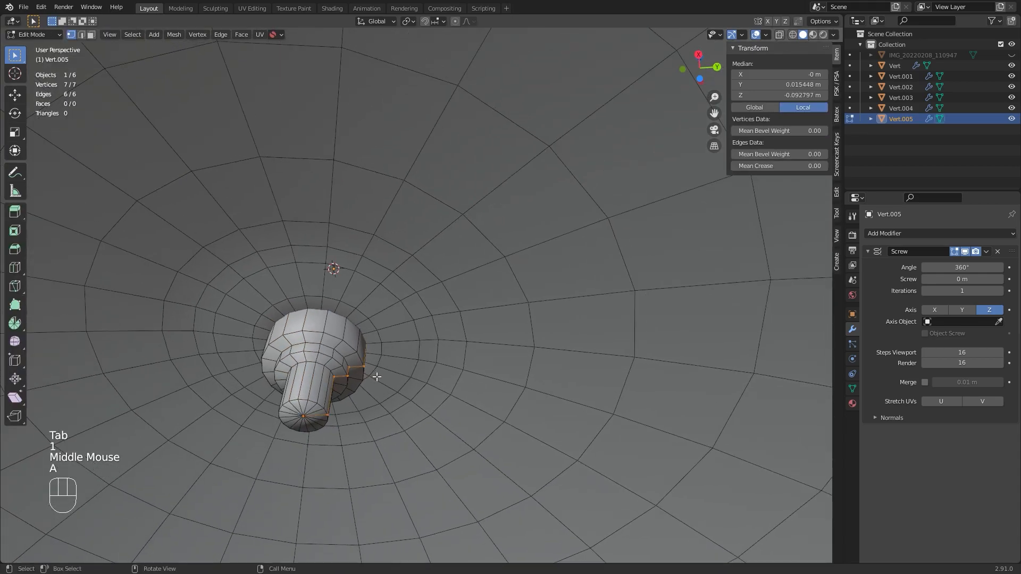
pyautogui.scroll(1, 337, 390)
pyautogui.moveTo(282, 402); pyautogui.dragTo(305, 479)
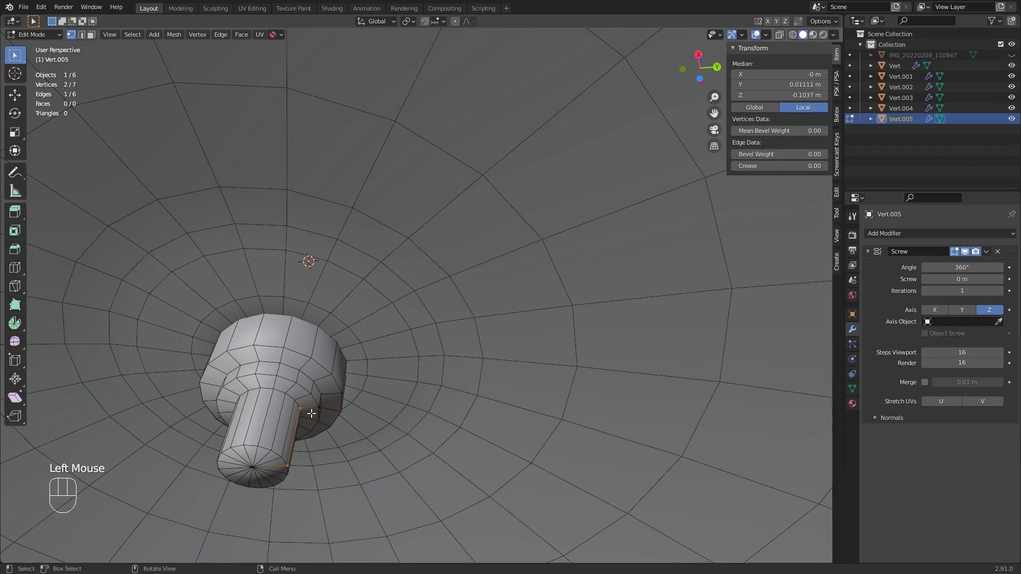
pyautogui.moveTo(284, 374); pyautogui.dragTo(325, 489)
pyautogui.press('g')
pyautogui.press('y')
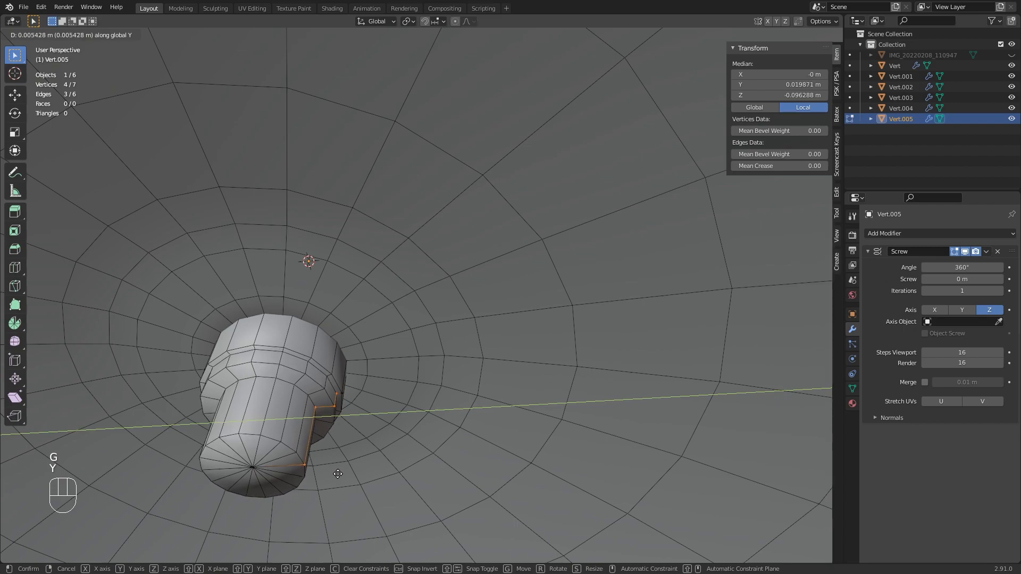
pyautogui.click(318, 456)
# Widen the socket's lowest cylinder by moving its two side vertices about 0.005 m outward along Y
pyautogui.moveTo(274, 392); pyautogui.dragTo(318, 489)
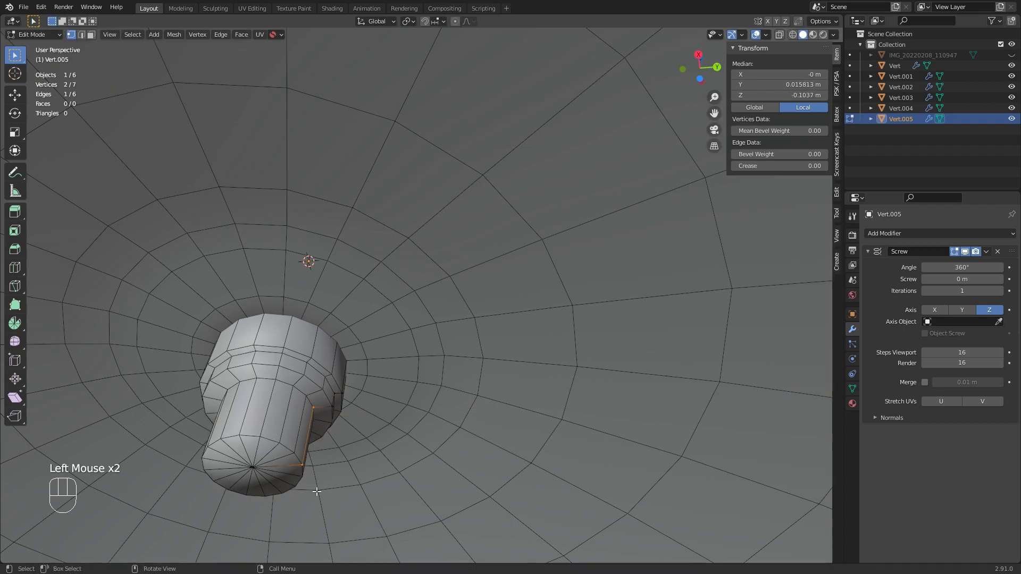
pyautogui.press('g')
pyautogui.press('y')
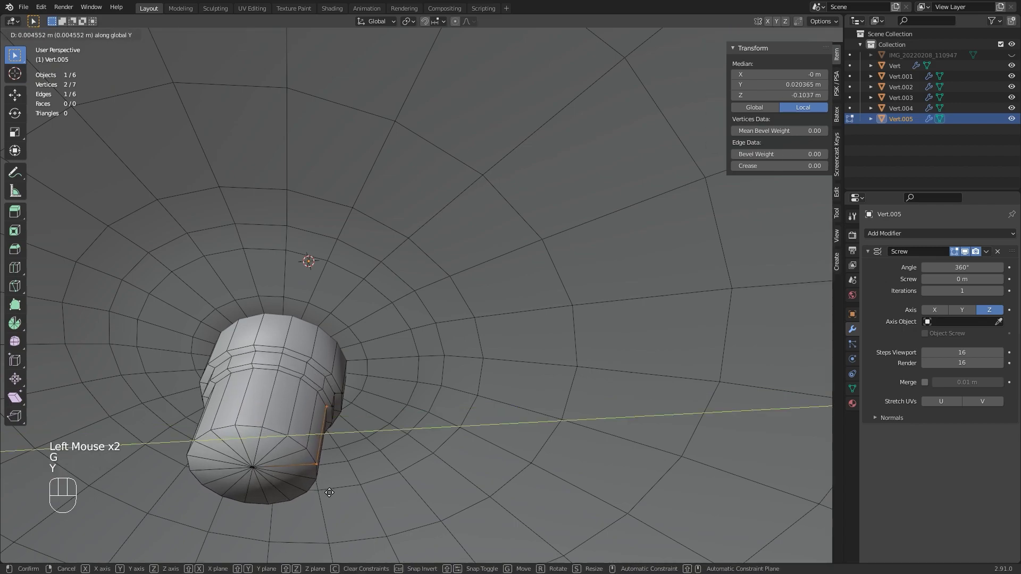
pyautogui.click(330, 491)
pyautogui.scroll(-3, 340, 420)
pyautogui.moveTo(340, 415); pyautogui.dragTo(340, 420, button='middle')
pyautogui.scroll(1, 340, 420)
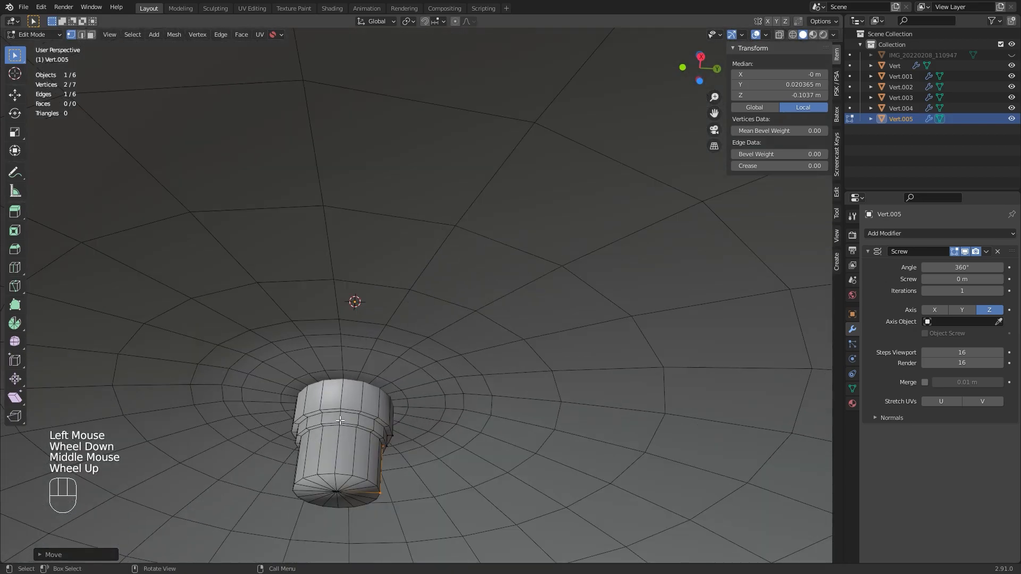
# Move the whole socket profile about 0.003 m down along Z and return to Object Mode
pyautogui.press('a')
pyautogui.press('g')
pyautogui.press('z')
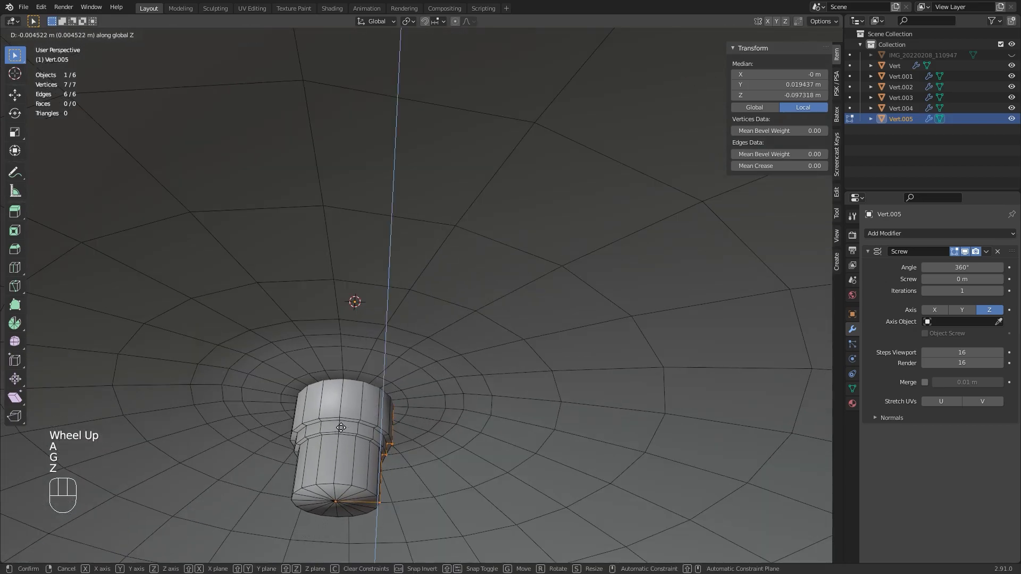
pyautogui.click(340, 425)
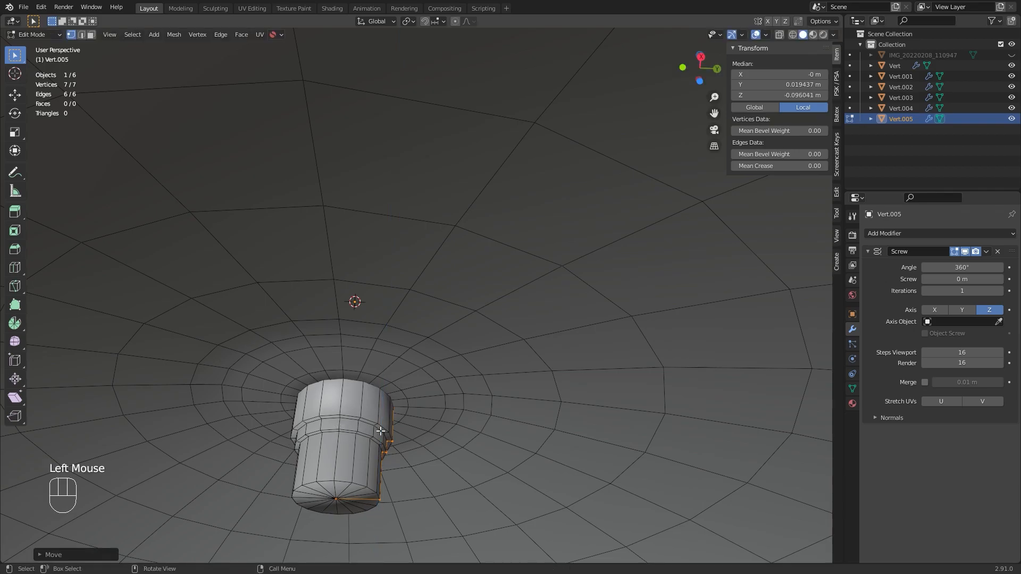
pyautogui.scroll(-1, 372, 426)
pyautogui.press('Tab')
# Deselect everything and turn on the Face Orientation overlay with the entire lamp in view
pyautogui.moveTo(381, 430); pyautogui.dragTo(368, 414, button='middle')
pyautogui.scroll(-4, 368, 413)
pyautogui.click(504, 499)
pyautogui.moveTo(500, 495); pyautogui.dragTo(459, 446, button='middle')
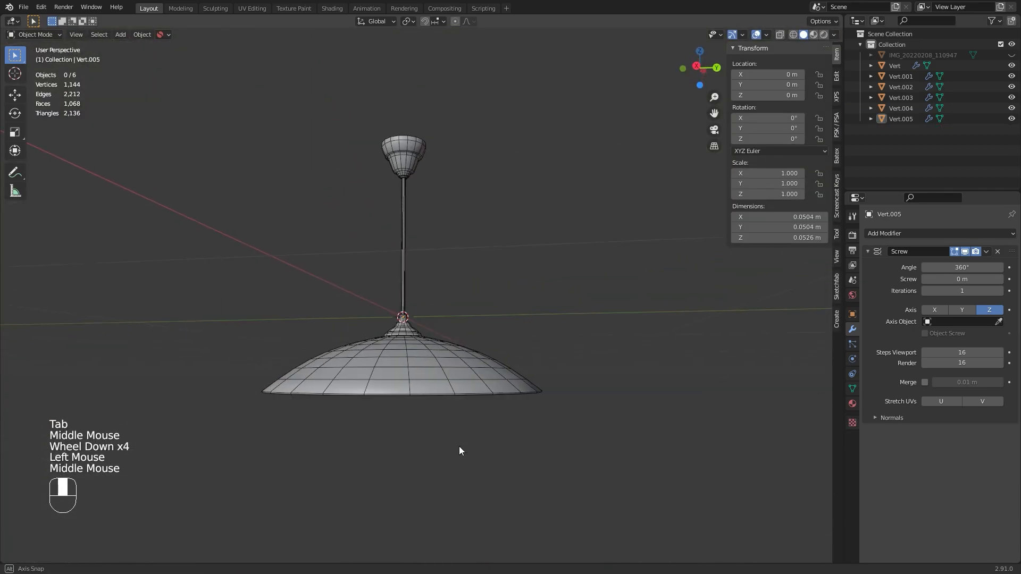
pyautogui.scroll(1, 447, 425)
pyautogui.moveTo(435, 403); pyautogui.dragTo(429, 356, button='middle')
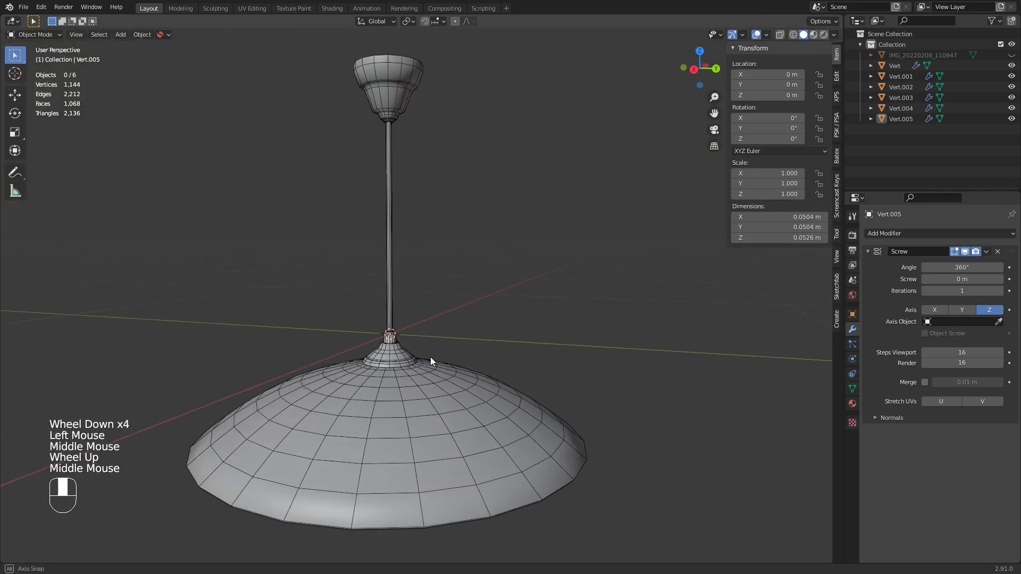
pyautogui.click(834, 35)
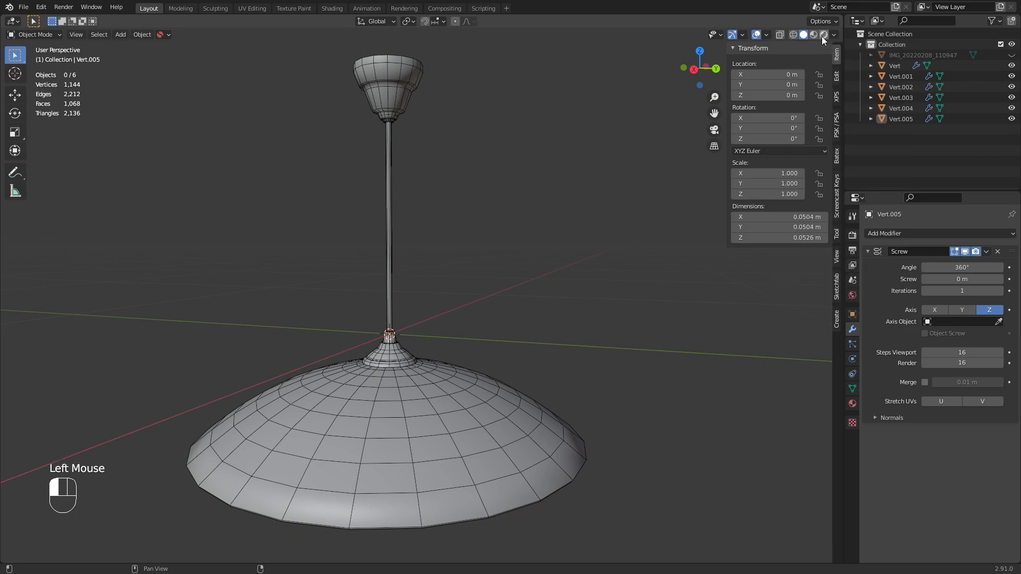
pyautogui.click(767, 35)
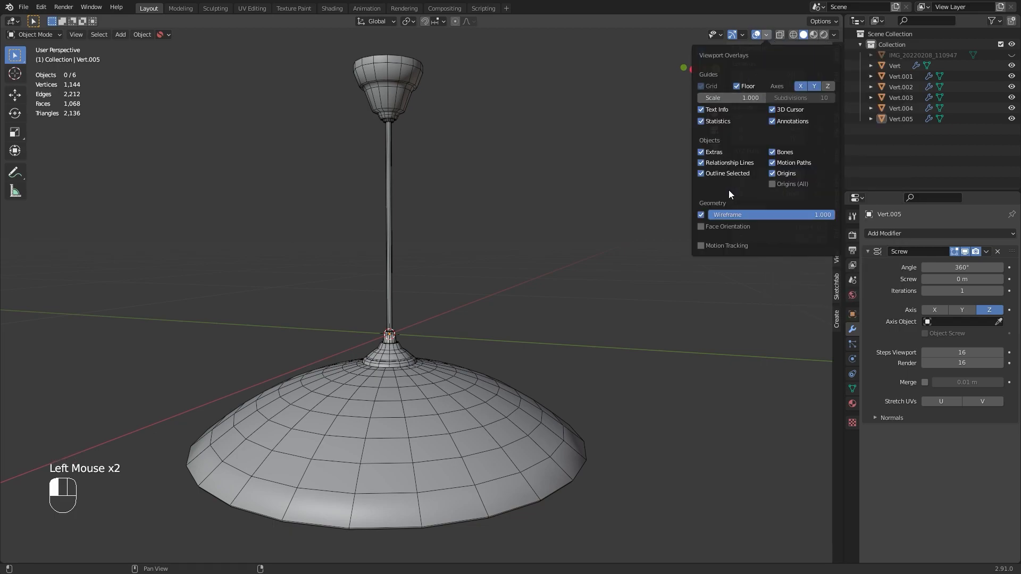
pyautogui.click(701, 227)
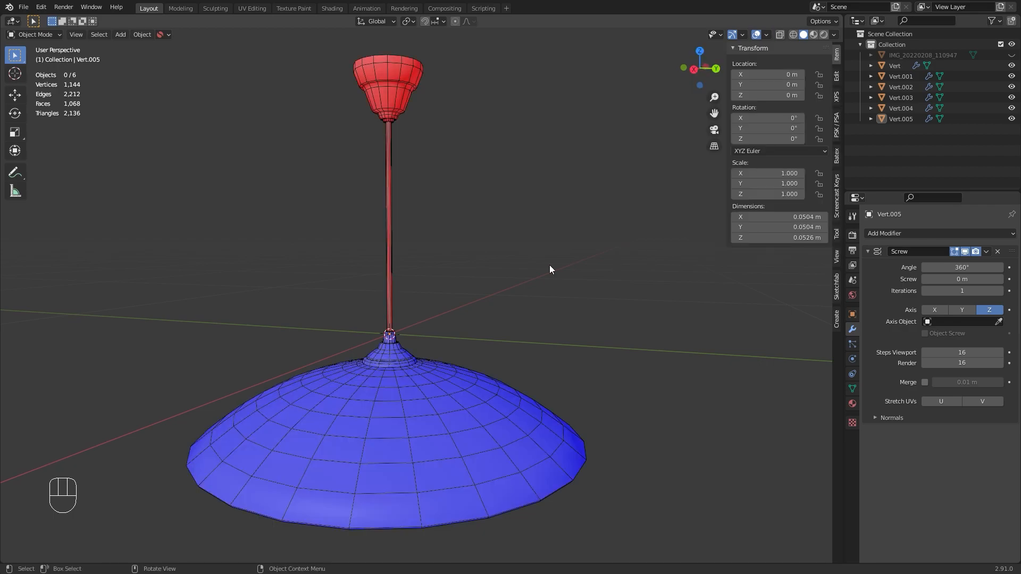
# Enable Calculate Order in the rod's Screw modifier and turn on Auto Smooth at 30° for its mesh
pyautogui.click(393, 233)
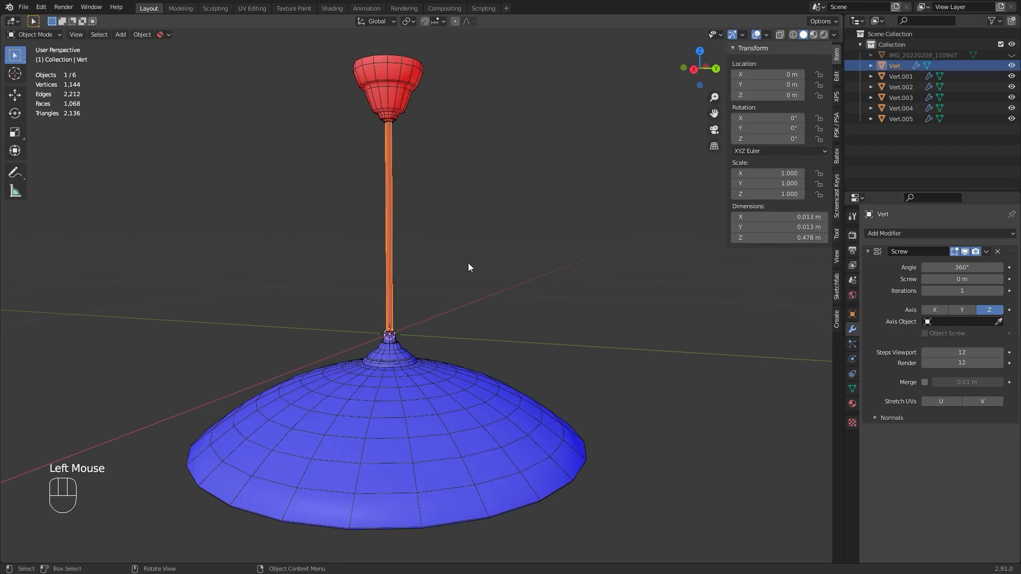
pyautogui.click(891, 418)
pyautogui.click(925, 445)
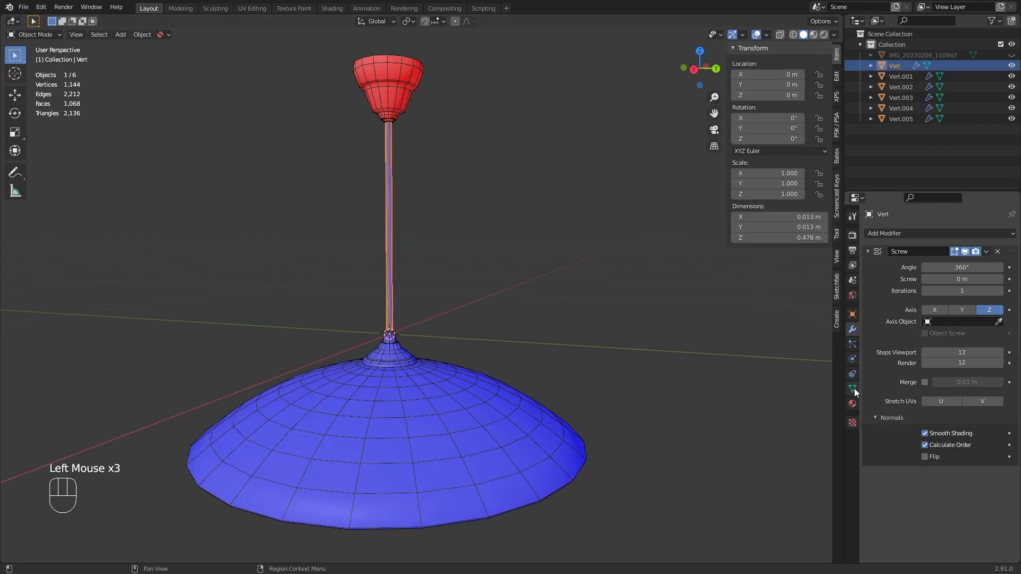
pyautogui.click(852, 388)
pyautogui.click(924, 432)
pyautogui.click(962, 429)
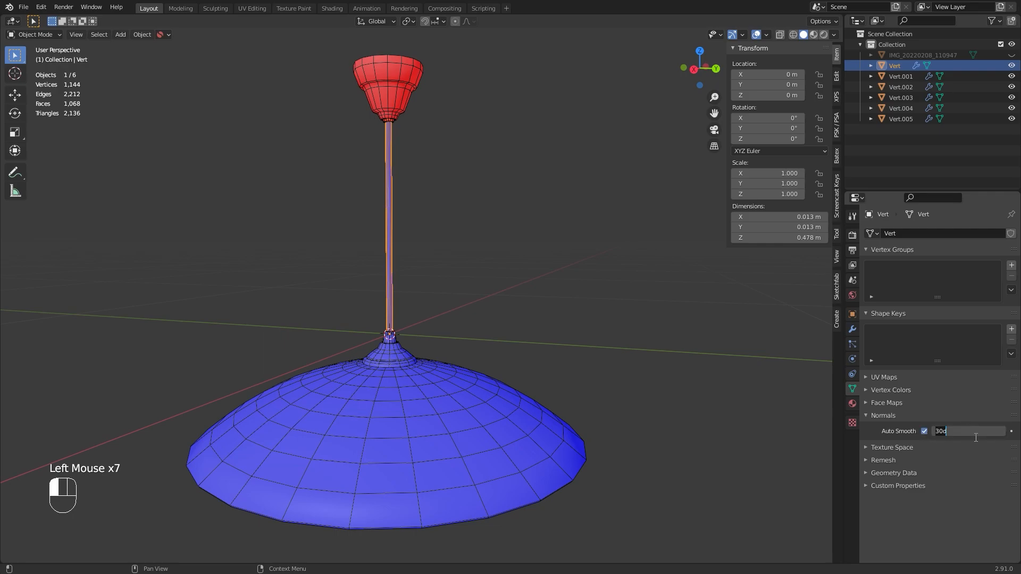
# Turn on Auto Smooth at 30° for the ceiling mount and enable Calculate Order in its Screw modifier
pyautogui.click(398, 94)
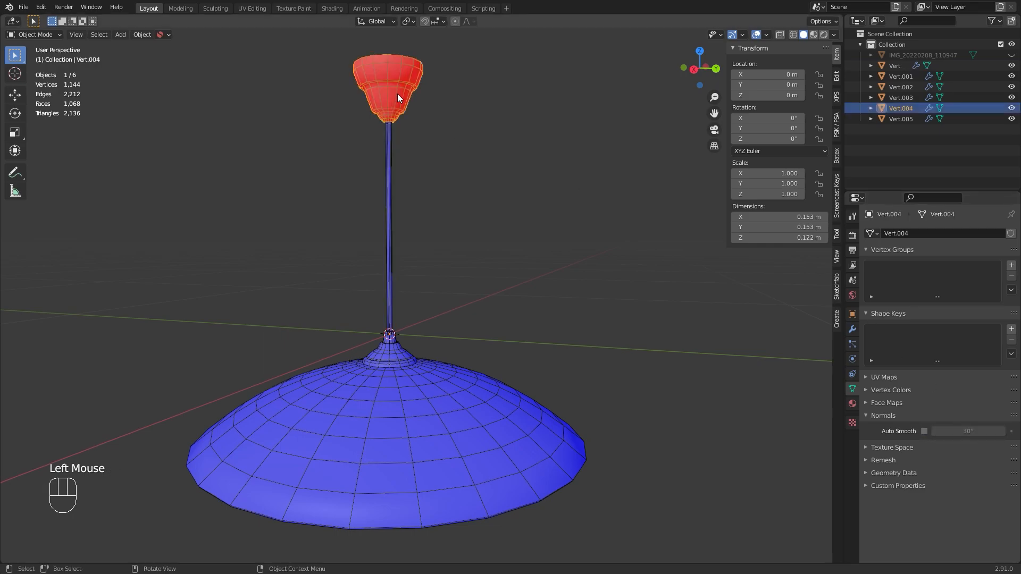
pyautogui.click(924, 430)
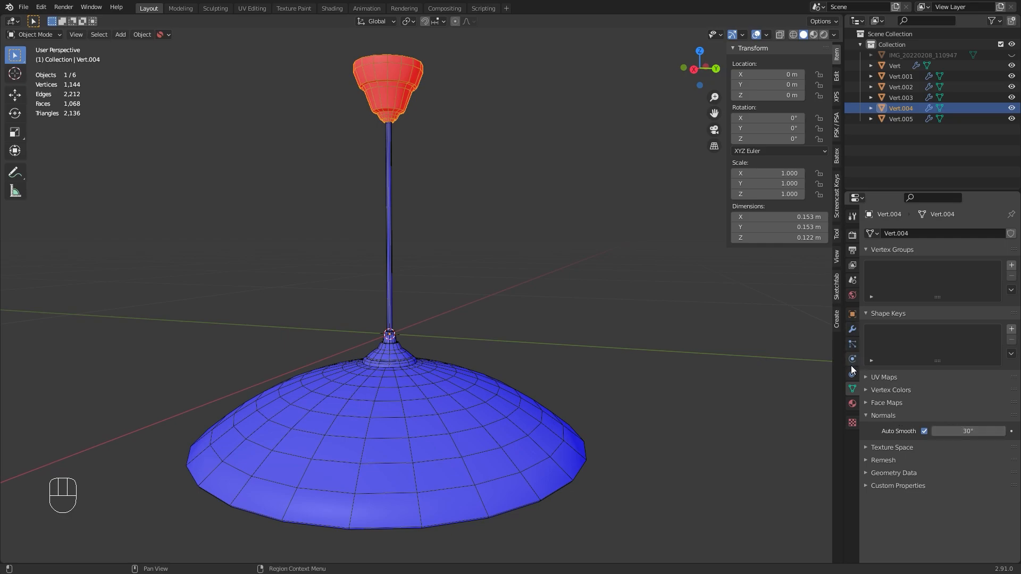
pyautogui.click(852, 330)
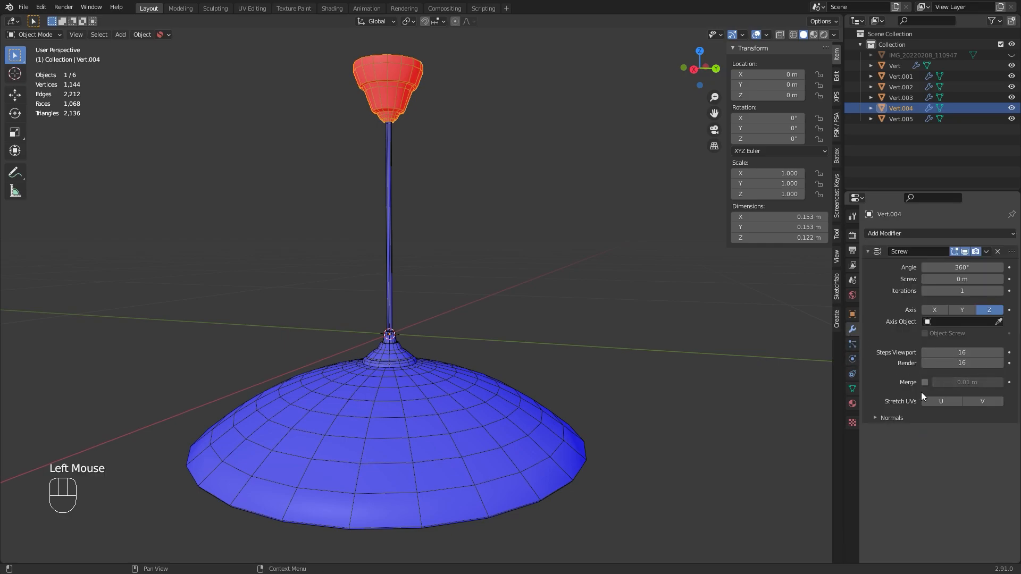
pyautogui.click(897, 416)
pyautogui.click(924, 434)
# Hide the viewport overlays and examine the lamp's smooth shading from below and from the side
pyautogui.moveTo(606, 319)
pyautogui.mouseDown(button='middle')
pyautogui.moveTo(601, 298)
pyautogui.moveTo(590, 326)
pyautogui.mouseUp(button='middle')
pyautogui.click(510, 343)
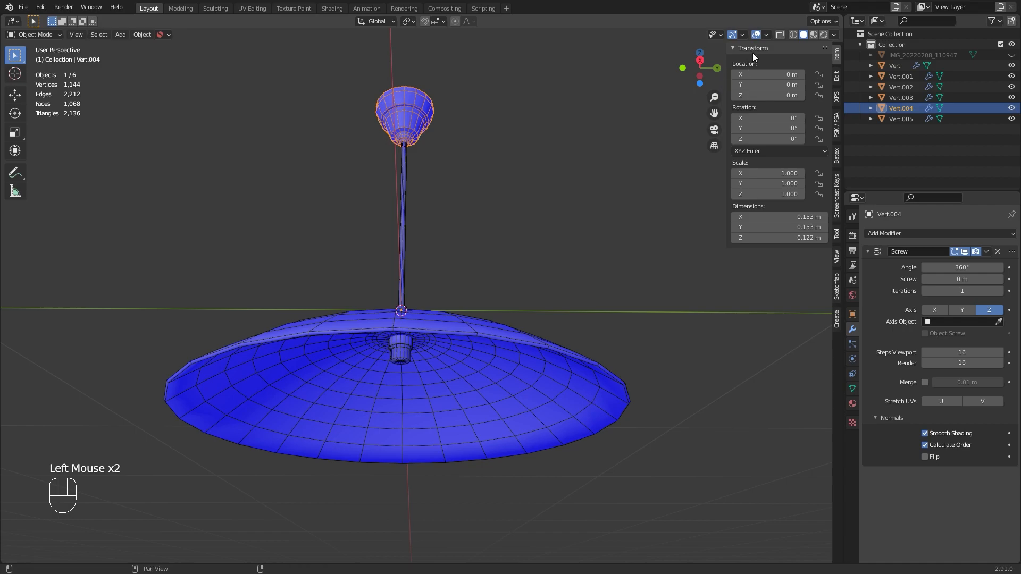
pyautogui.click(756, 34)
pyautogui.moveTo(553, 224); pyautogui.dragTo(548, 187, button='middle')
pyautogui.moveTo(527, 329); pyautogui.dragTo(457, 363, button='middle')
pyautogui.scroll(3, 446, 368)
# Show the overlays again and enable Calculate Order in the Screw modifier of the cap above the shade
pyautogui.click(389, 360)
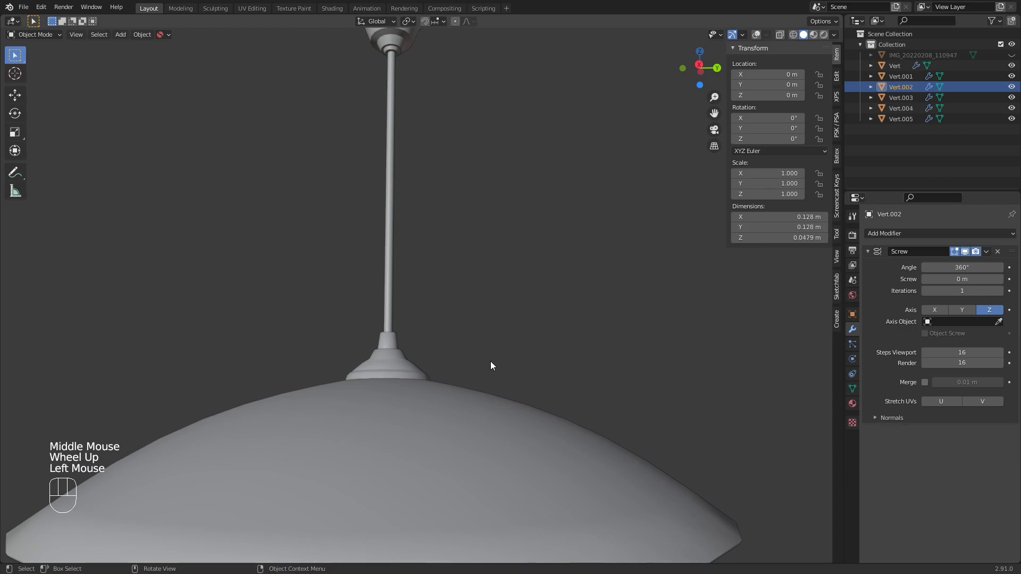
pyautogui.click(877, 418)
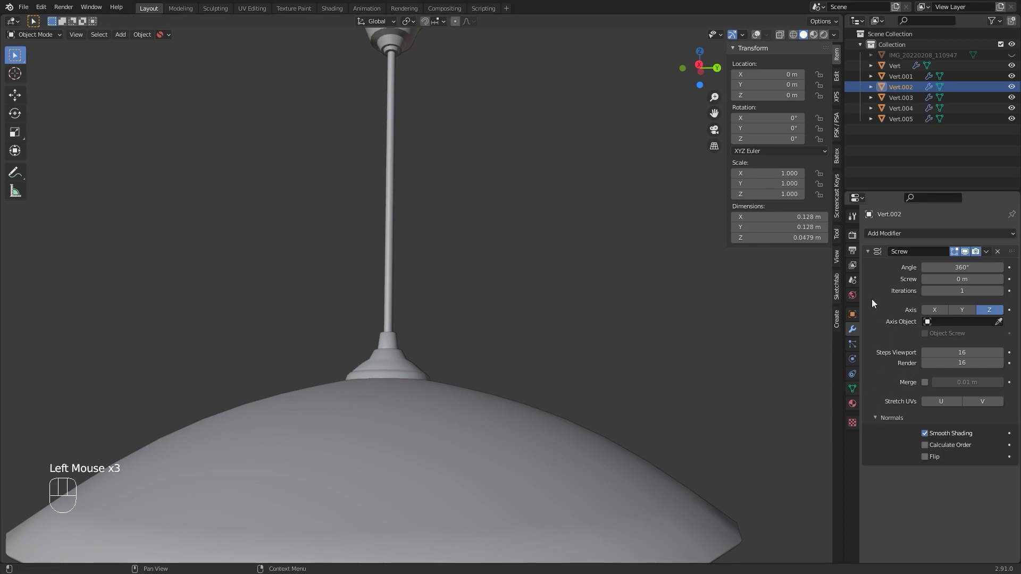
pyautogui.click(756, 35)
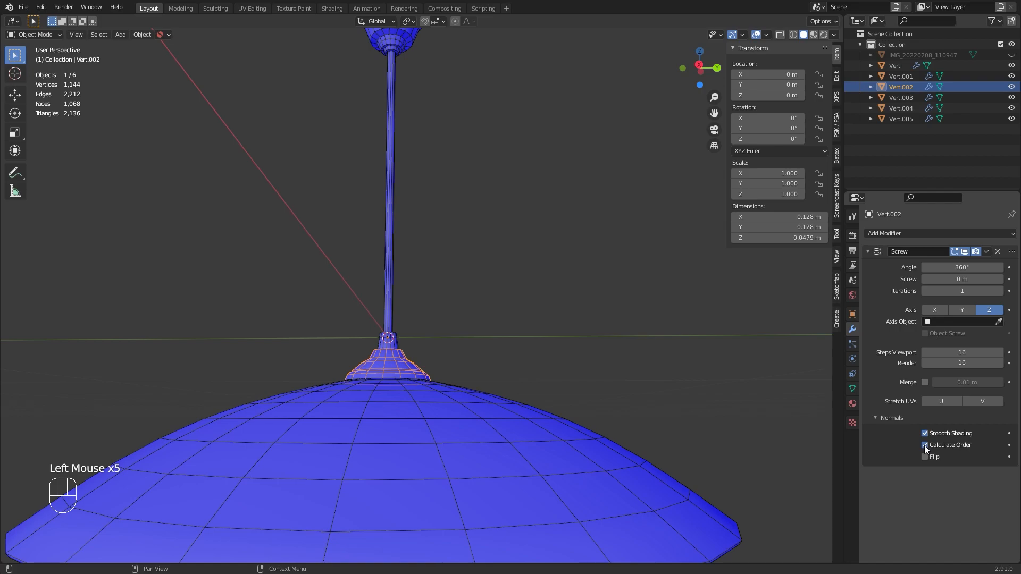
# Enable Calculate Order in the Screw modifier of the lampshade
pyautogui.click(523, 425)
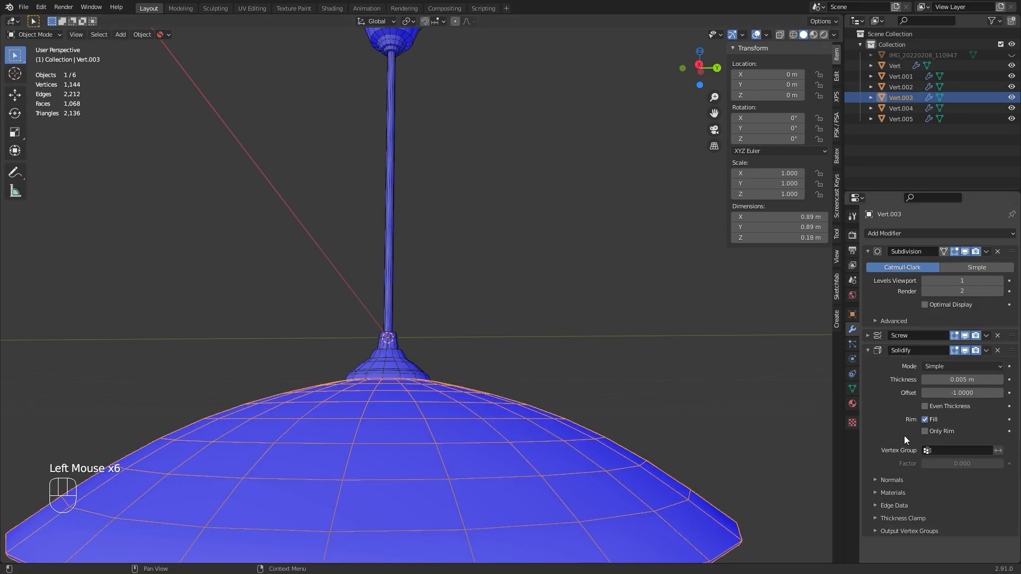
pyautogui.scroll(-2, 893, 463)
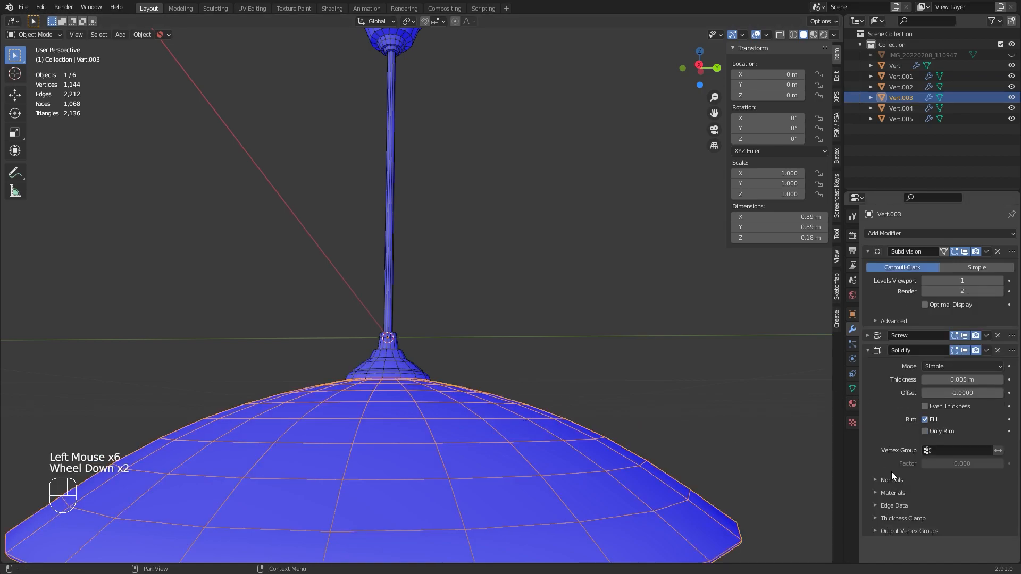
pyautogui.click(869, 350)
pyautogui.click(876, 336)
pyautogui.scroll(-2, 905, 426)
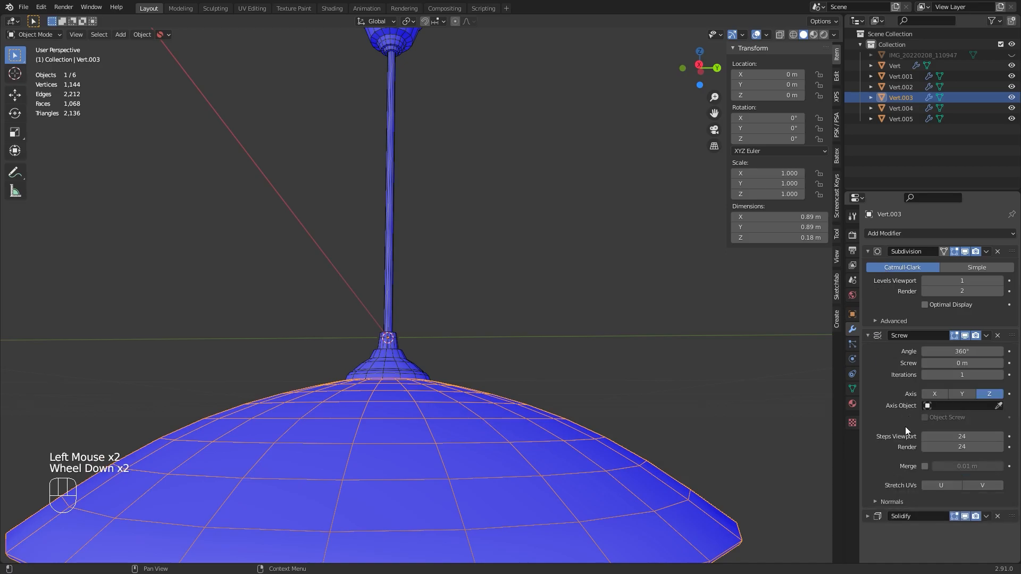
pyautogui.click(893, 501)
pyautogui.scroll(-1, 896, 499)
pyautogui.click(926, 527)
# Enable Calculate Order and Flip in the Screw modifier of the bulb socket inside the shade
pyautogui.moveTo(611, 399); pyautogui.dragTo(400, 347, button='middle')
pyautogui.click(381, 355)
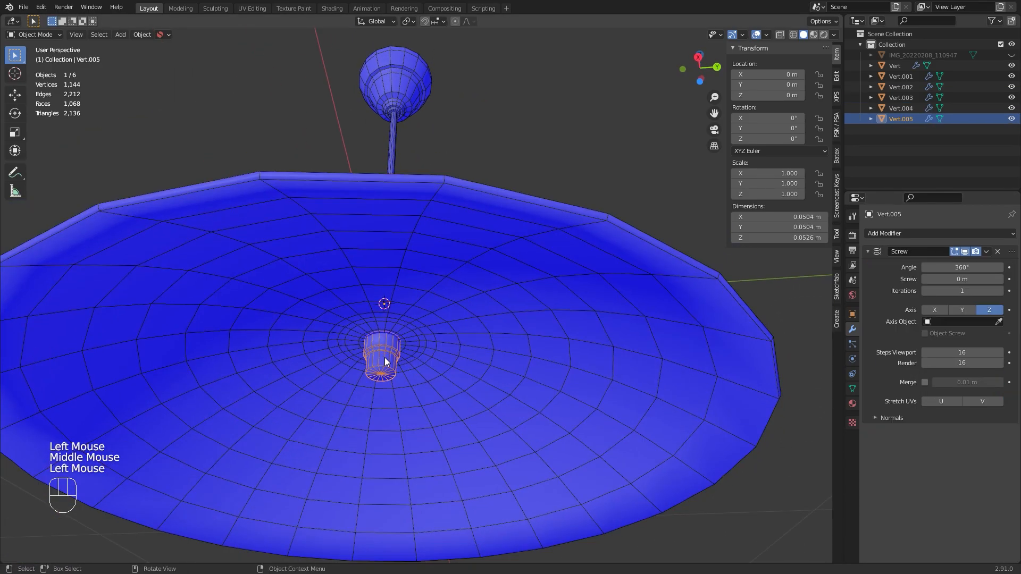
pyautogui.click(902, 417)
pyautogui.click(925, 445)
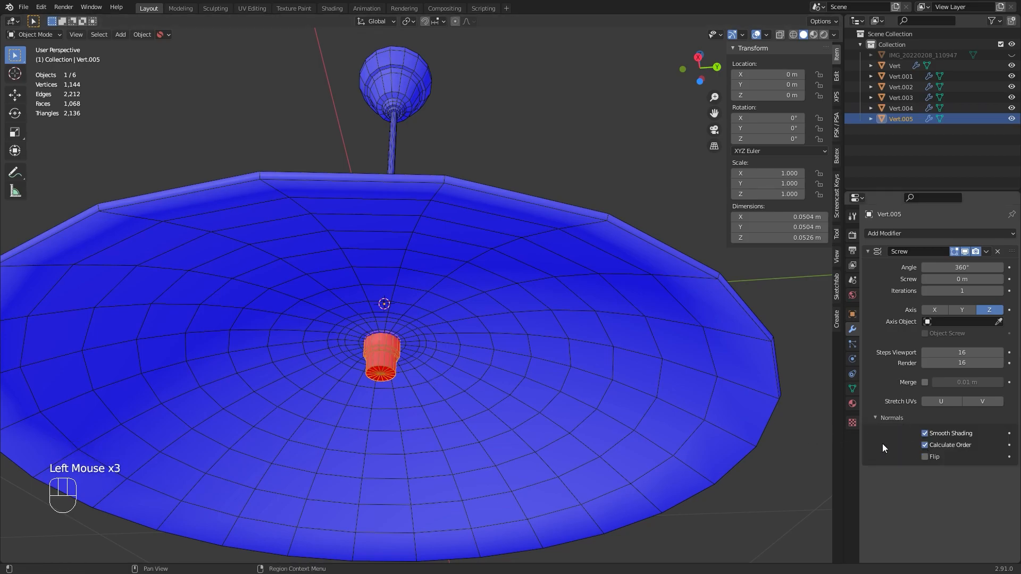
pyautogui.moveTo(581, 387); pyautogui.dragTo(510, 385, button='middle')
pyautogui.scroll(4, 511, 380)
pyautogui.scroll(1, 532, 372)
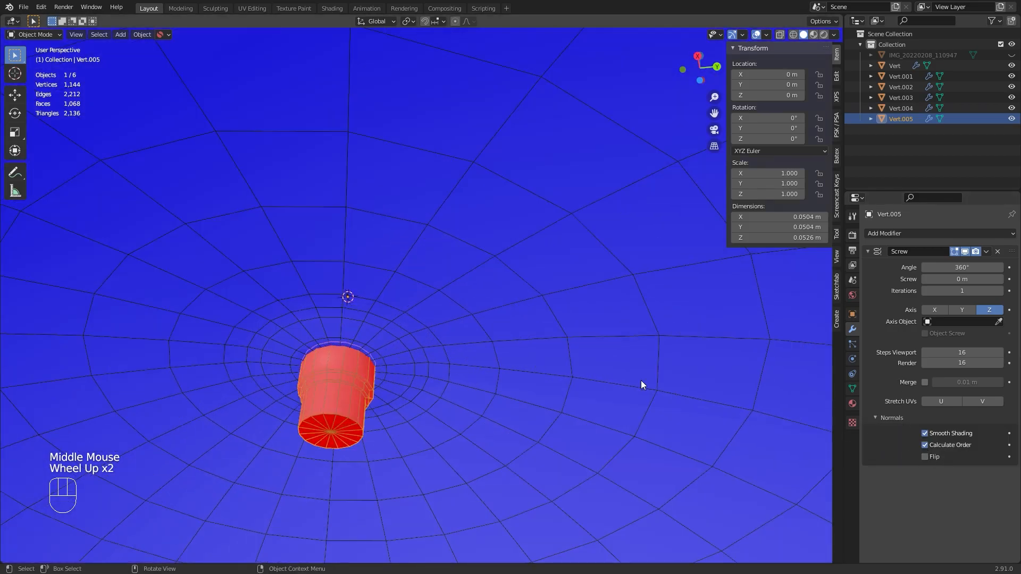
pyautogui.click(926, 456)
pyautogui.click(852, 389)
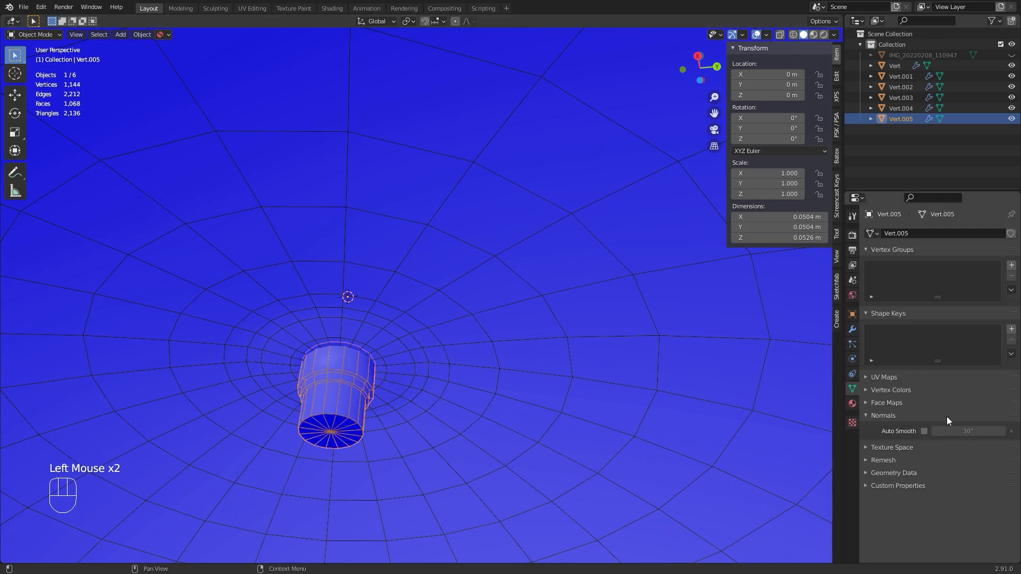
# Enable Merge at 0.01 m in the bulb socket's Screw modifier and toggle its Flip option
pyautogui.click(853, 331)
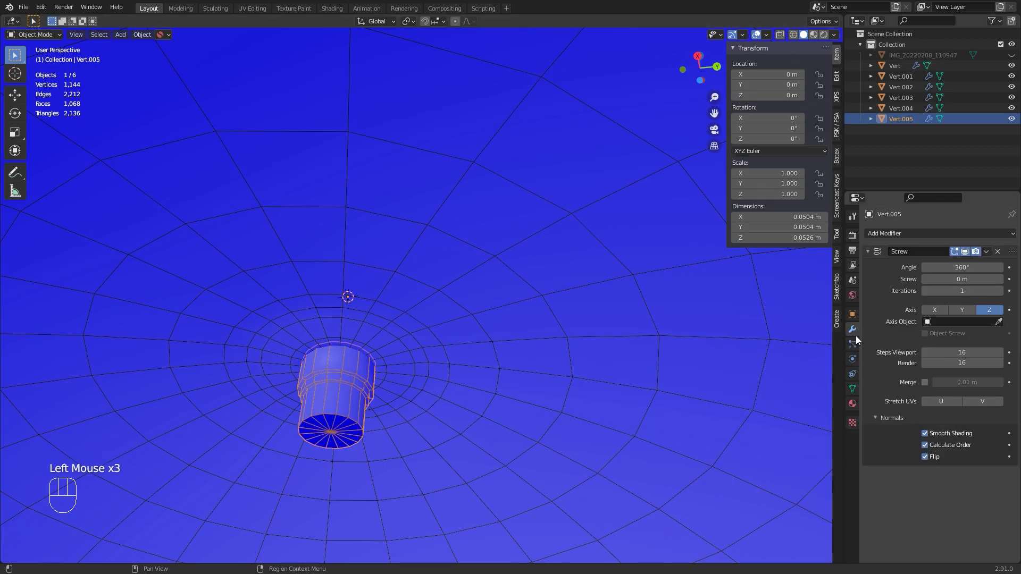
pyautogui.click(925, 383)
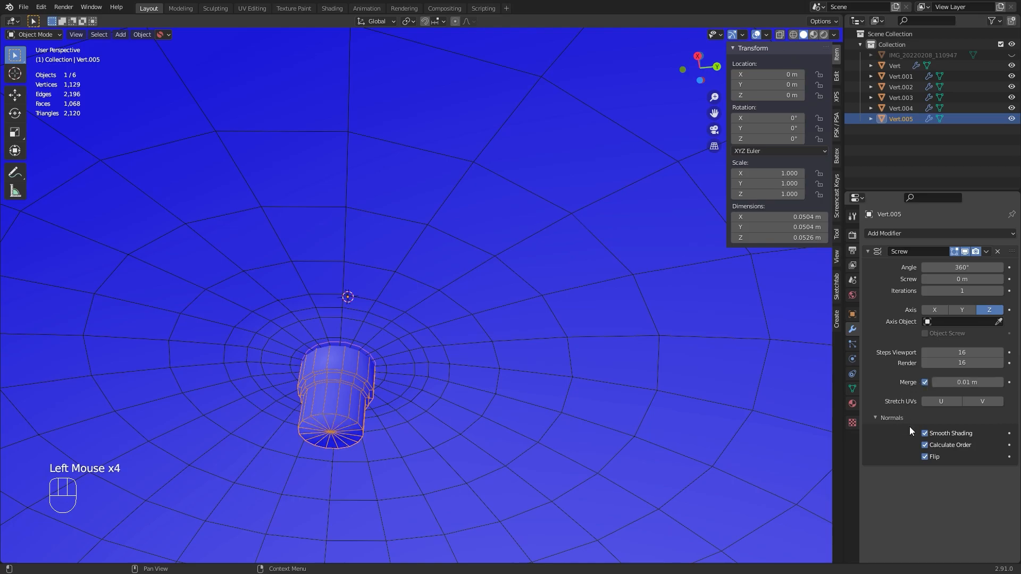
pyautogui.click(925, 457)
# Turn on Auto Smooth for the bulb socket's mesh and set its angle to 45°
pyautogui.click(852, 388)
pyautogui.click(924, 431)
pyautogui.moveTo(965, 430); pyautogui.dragTo(979, 431)
pyautogui.click(968, 431)
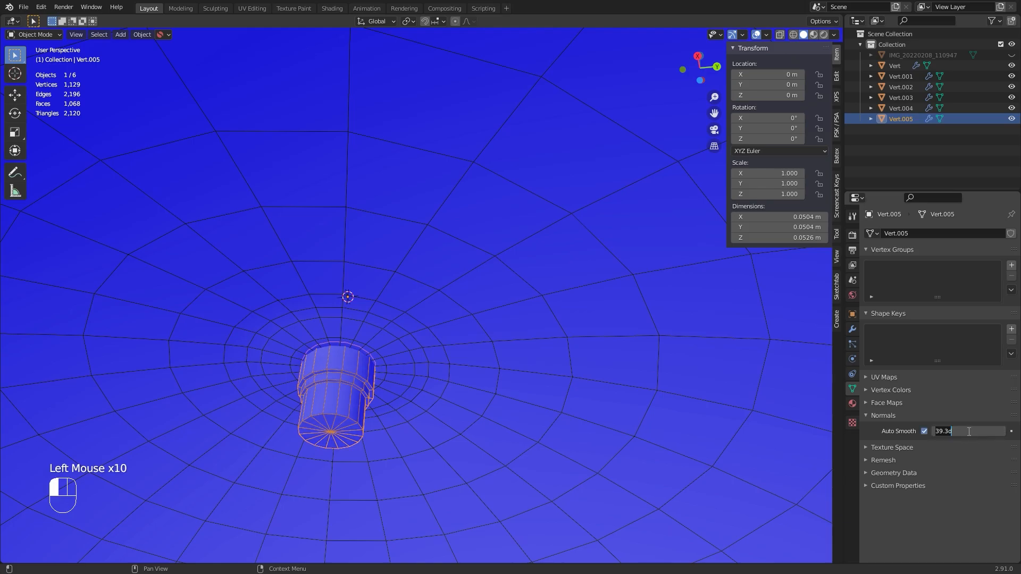
pyautogui.write('40')
pyautogui.press('Return')
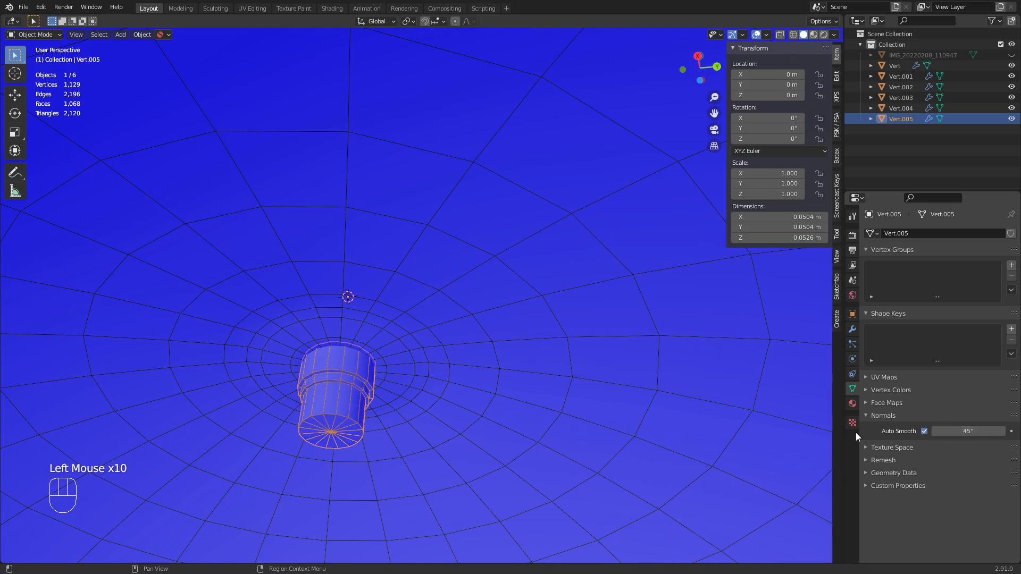
# Turn on Auto Smooth for the lampshade's mesh and set its angle to 60°
pyautogui.click(589, 385)
pyautogui.scroll(-3, 589, 385)
pyautogui.click(924, 431)
pyautogui.click(981, 432)
pyautogui.write('60')
pyautogui.press('Return')
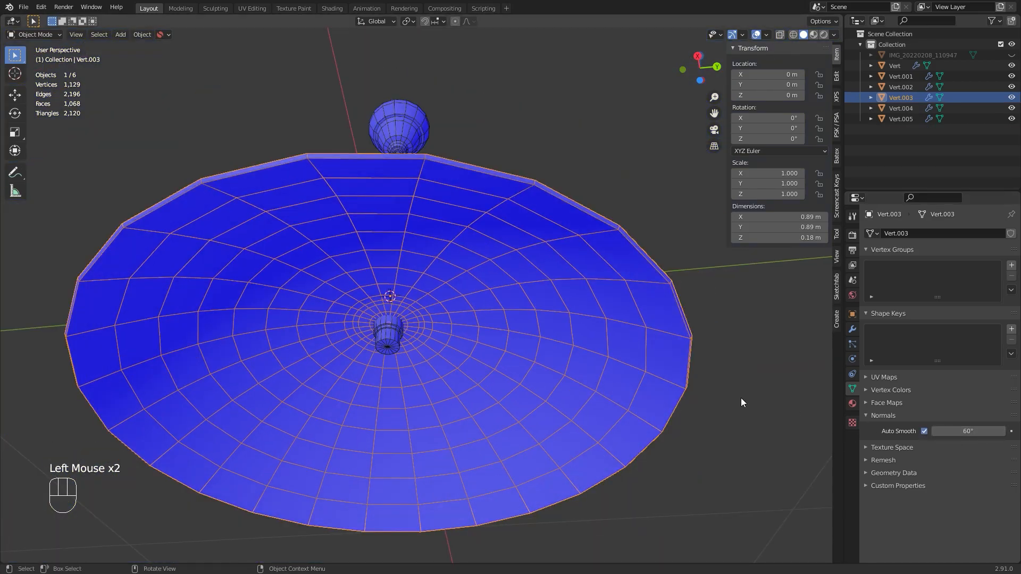
# Turn on Auto Smooth at 45° for the flared cap directly above the shade
pyautogui.moveTo(522, 404); pyautogui.dragTo(506, 426, button='middle')
pyautogui.scroll(2, 499, 425)
pyautogui.scroll(1, 498, 425)
pyautogui.click(392, 423)
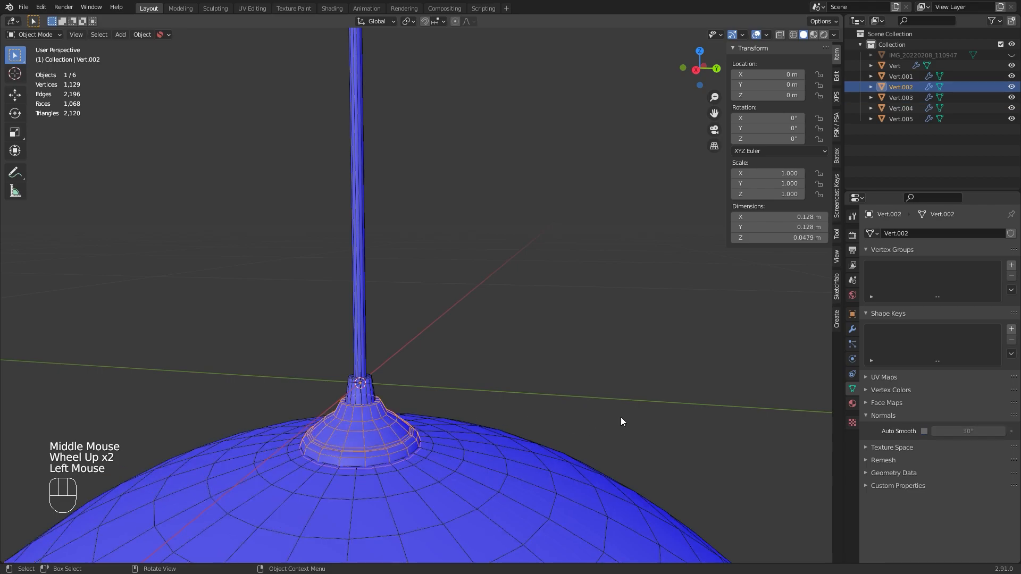
pyautogui.click(924, 431)
pyautogui.click(956, 431)
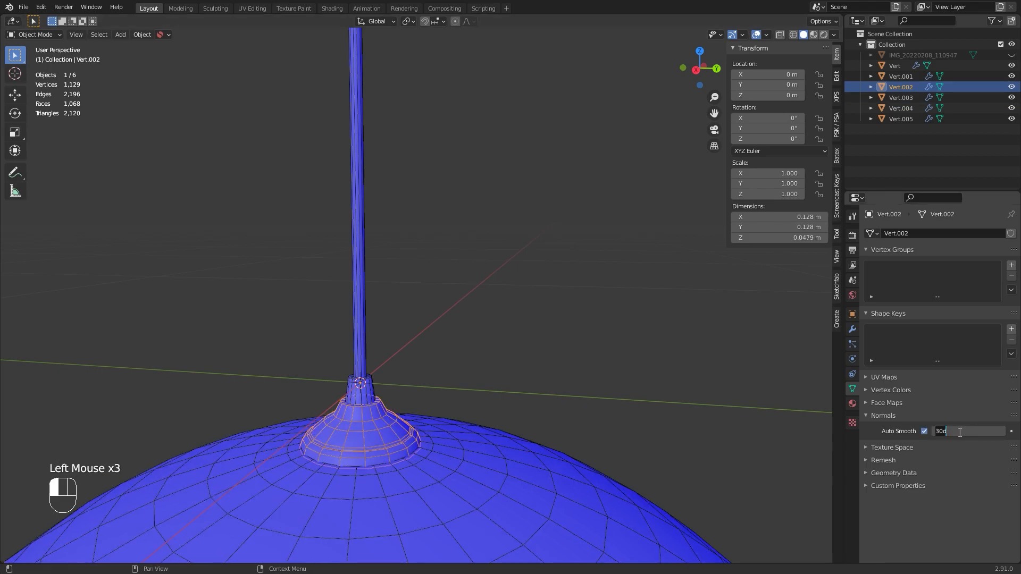
pyautogui.write('45')
pyautogui.press('Return')
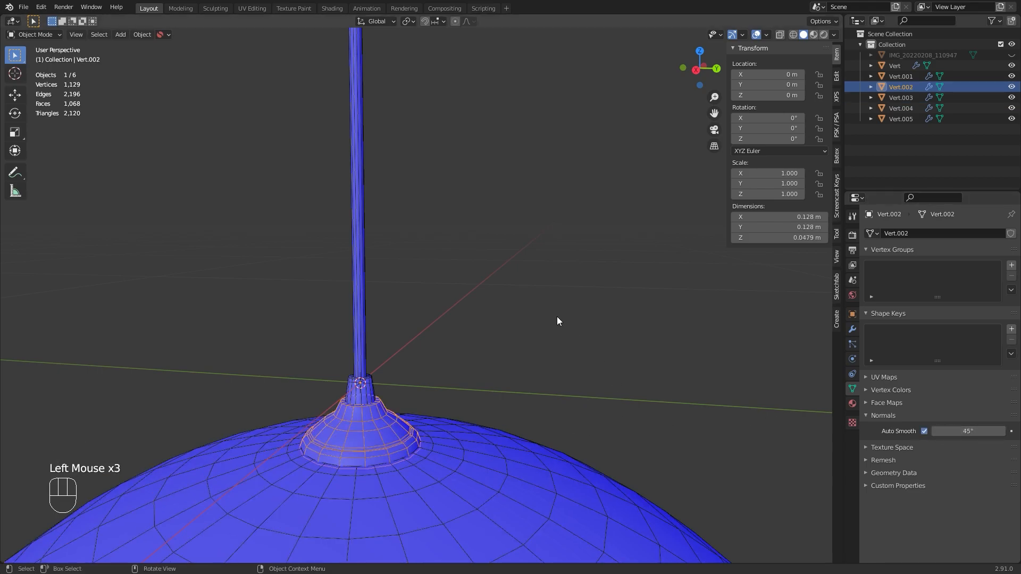
# Turn on Auto Smooth at 45° for the small collar between the rod and the cap, and deselect it
pyautogui.click(371, 399)
pyautogui.click(924, 432)
pyautogui.click(957, 431)
pyautogui.write('45')
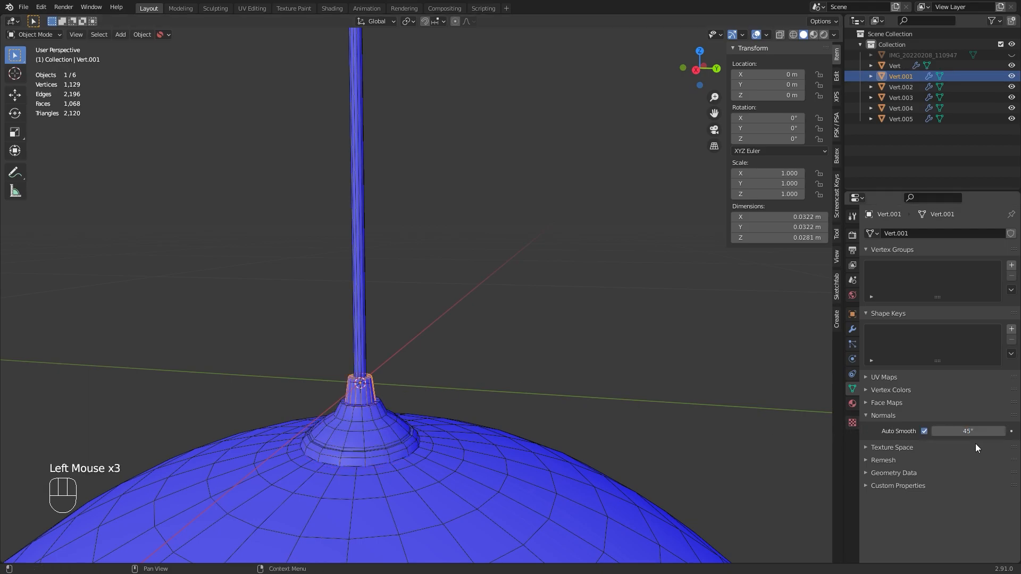
pyautogui.click(659, 364)
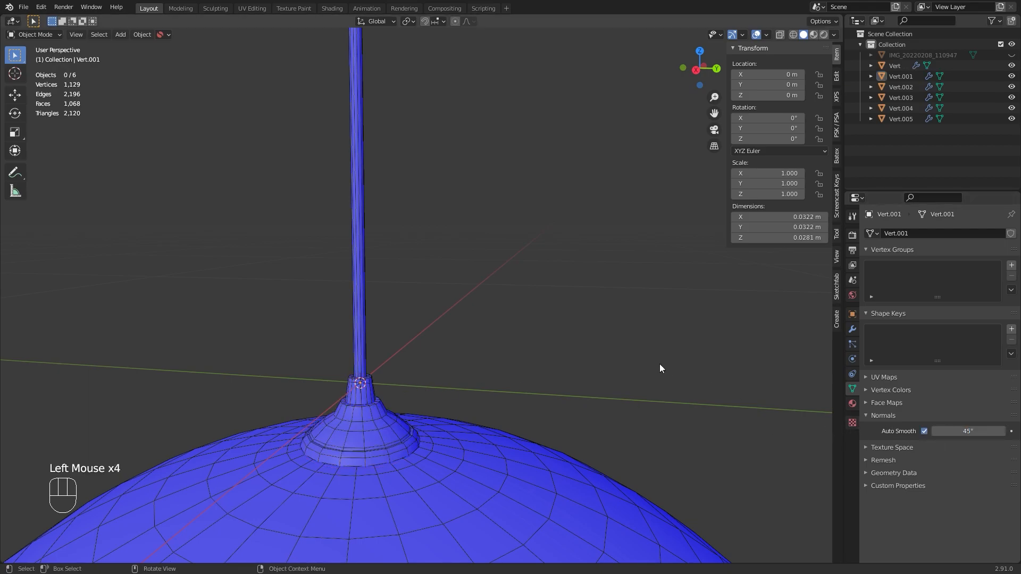
# Examine the lamp's smooth shading from below with the viewport overlays hidden, and show the overlays again
pyautogui.click(755, 35)
pyautogui.scroll(-3, 503, 321)
pyautogui.moveTo(503, 320); pyautogui.dragTo(525, 265, button='middle')
pyautogui.scroll(3, 526, 271)
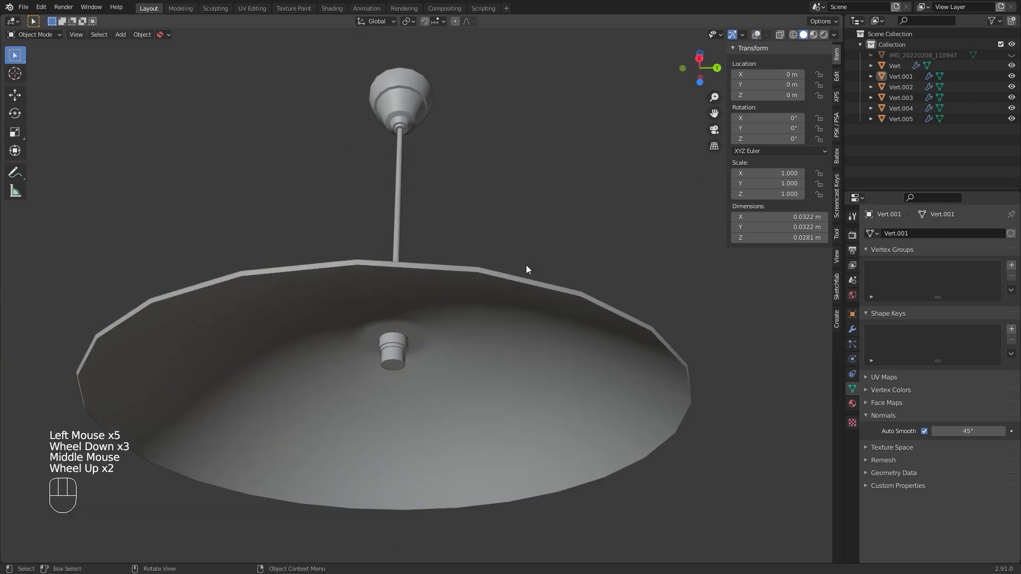
pyautogui.click(755, 34)
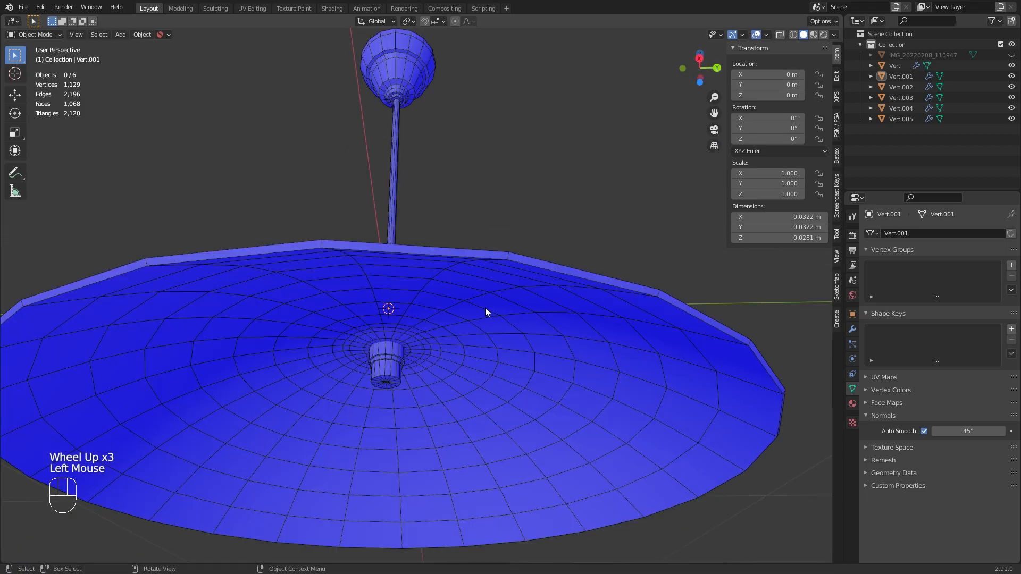
pyautogui.moveTo(442, 341); pyautogui.dragTo(479, 282, button='middle')
# Set the lampshade's Screw modifier to 32 steps for both viewport and render
pyautogui.click(435, 319)
pyautogui.scroll(-1, 333, 296)
pyautogui.scroll(2, 487, 317)
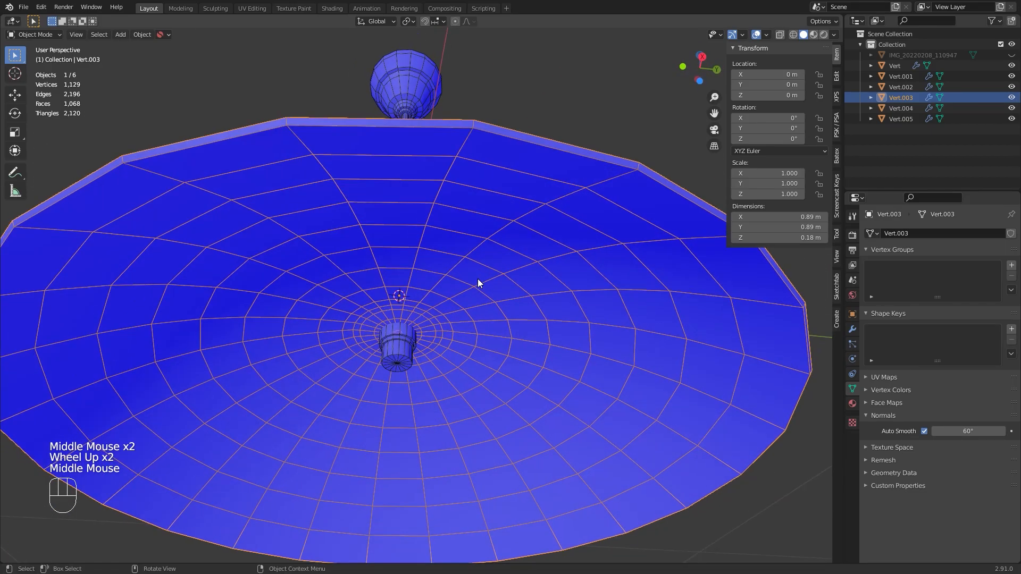
pyautogui.scroll(-1, 476, 282)
pyautogui.moveTo(556, 196); pyautogui.dragTo(541, 275, button='middle')
pyautogui.scroll(-1, 539, 276)
pyautogui.click(853, 329)
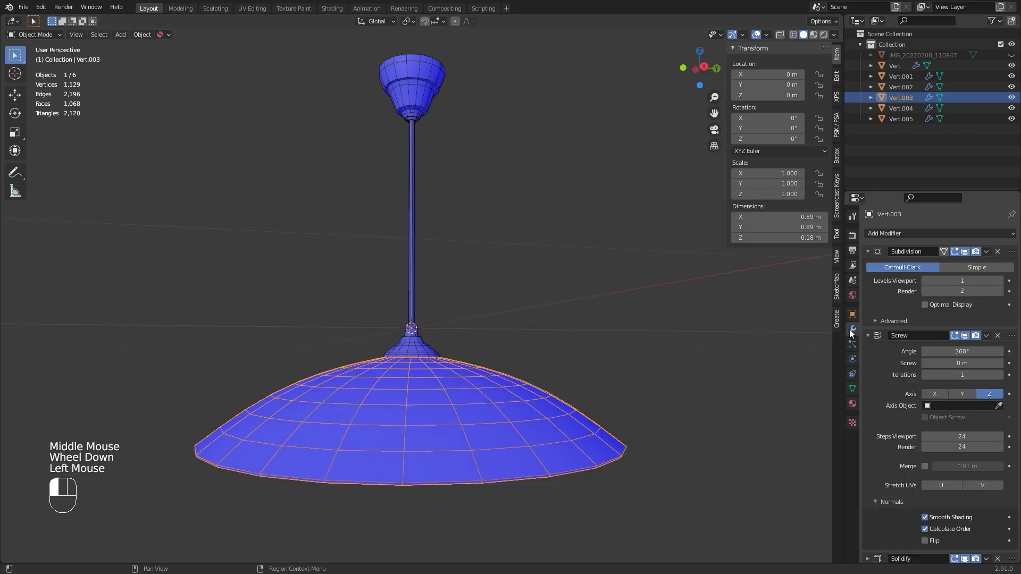
pyautogui.scroll(-1, 955, 404)
pyautogui.scroll(1, 893, 254)
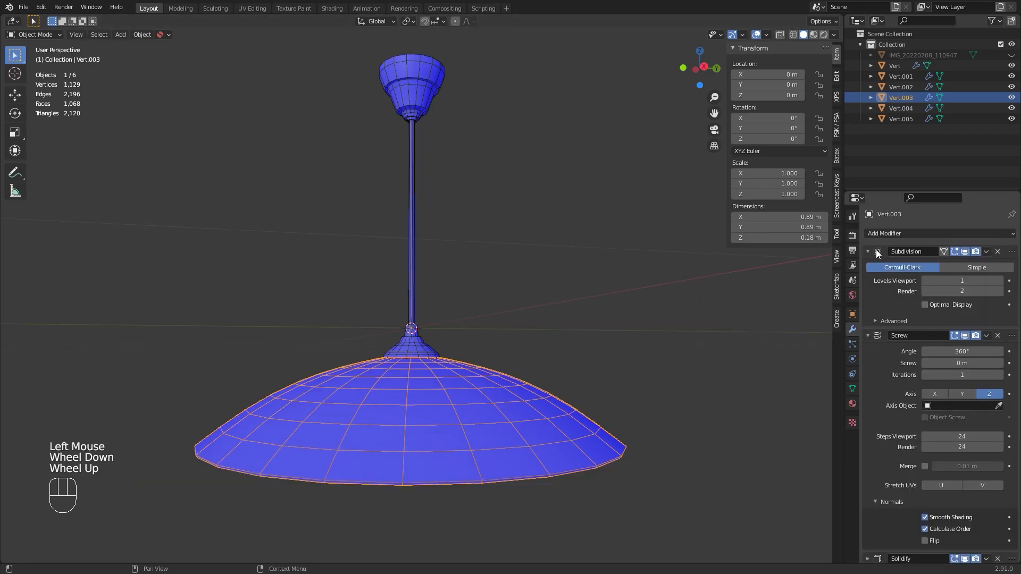
pyautogui.click(872, 250)
pyautogui.doubleClick(973, 368)
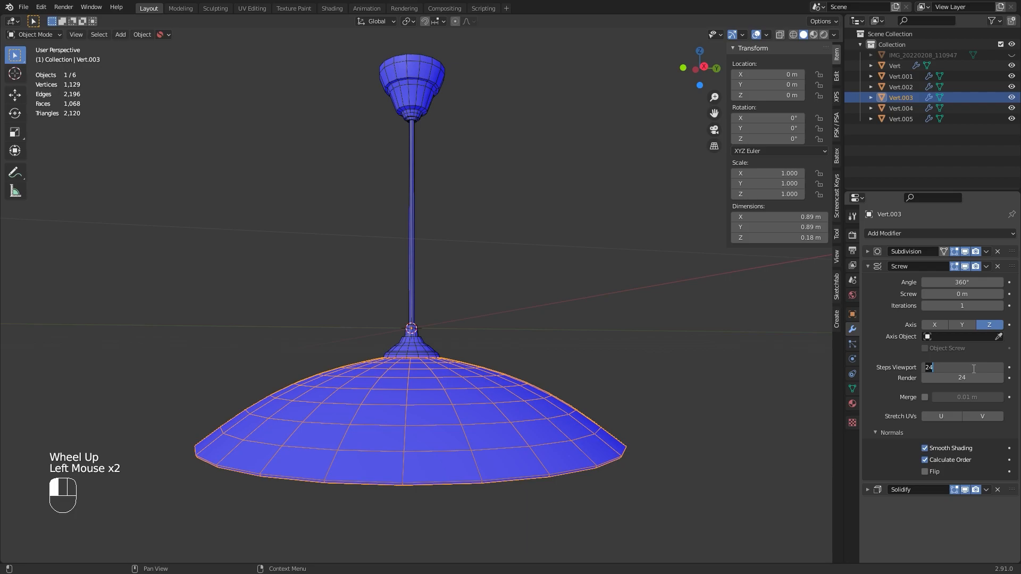
pyautogui.write('32')
pyautogui.click(960, 379)
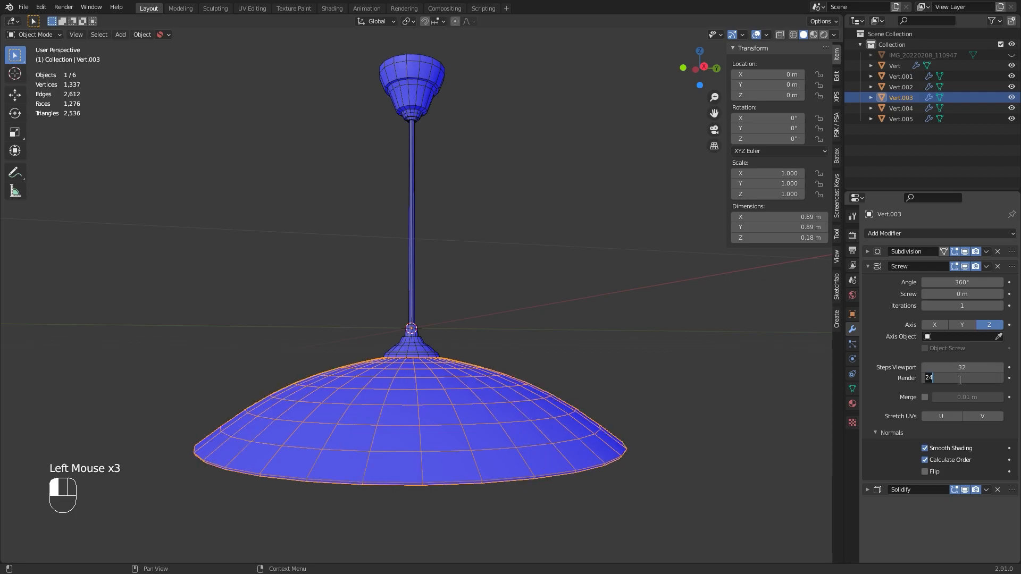
pyautogui.press('Return')
# Deselect the lampshade, hide the viewport overlays and examine the lamp's smoothed rim from below
pyautogui.moveTo(490, 354); pyautogui.dragTo(502, 314, button='middle')
pyautogui.scroll(3, 502, 314)
pyautogui.click(723, 460)
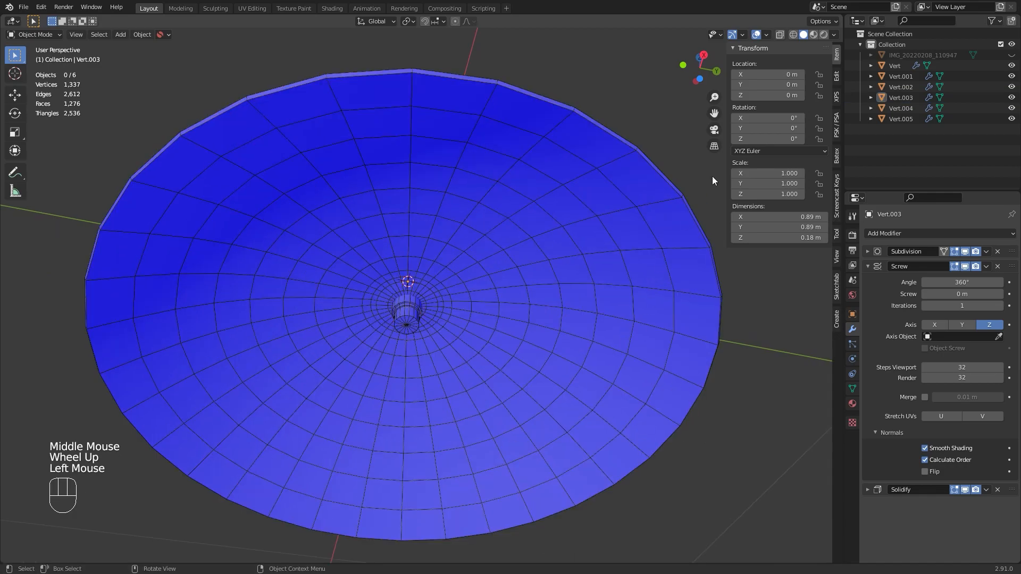
pyautogui.click(755, 34)
pyautogui.moveTo(518, 255); pyautogui.dragTo(505, 273, button='middle')
pyautogui.scroll(-2, 506, 308)
pyautogui.scroll(-1, 519, 307)
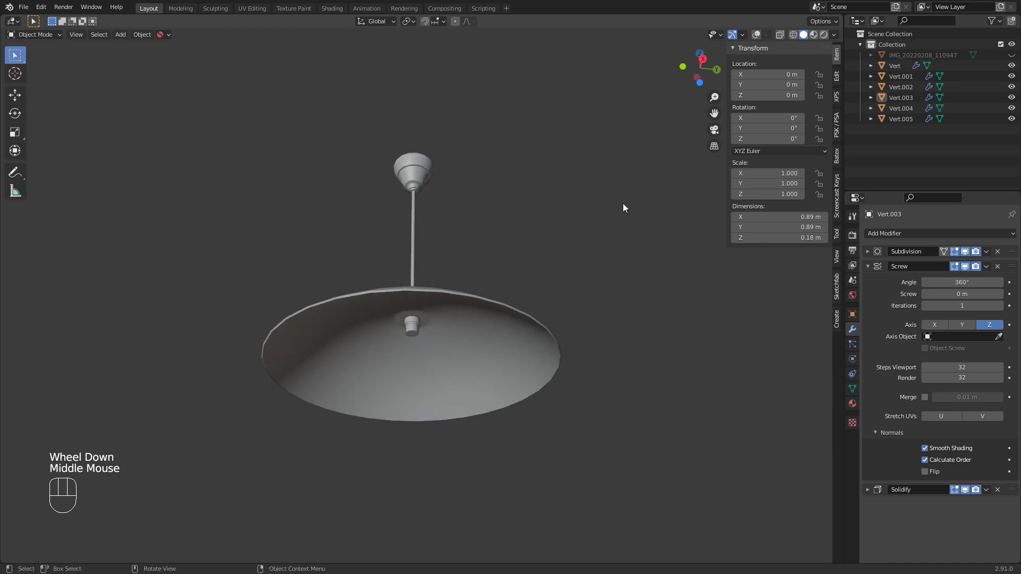
pyautogui.click(813, 34)
pyautogui.click(835, 35)
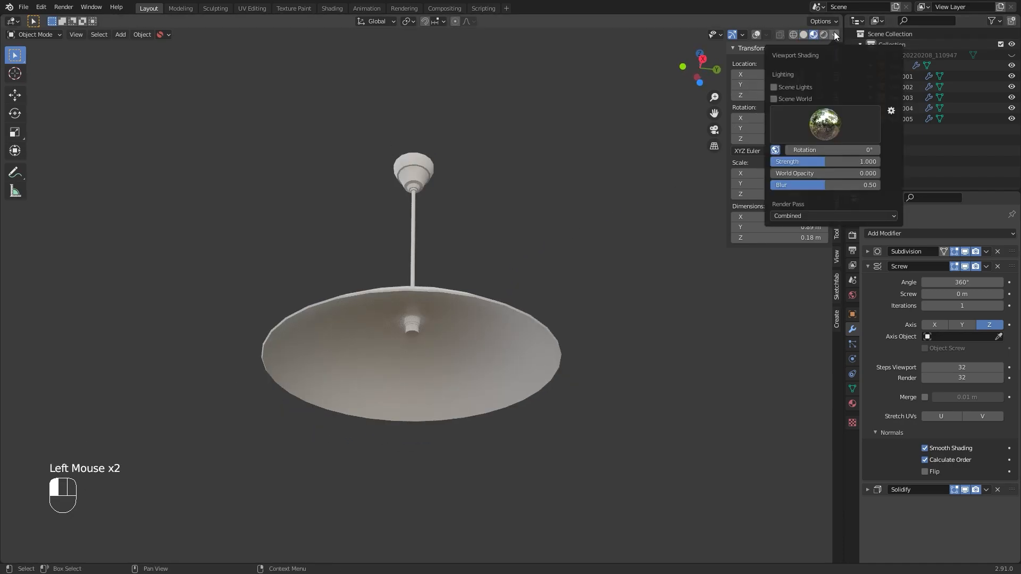
pyautogui.click(804, 34)
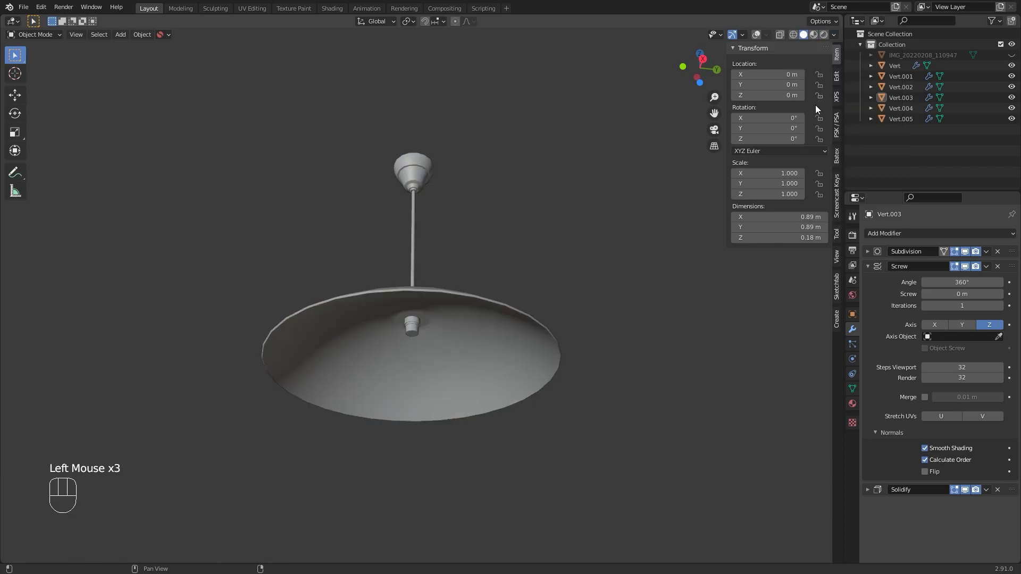
# Switch the solid viewport lighting to MatCap and choose the pinkish, reddish-shadowed MatCap
pyautogui.click(834, 35)
pyautogui.click(824, 86)
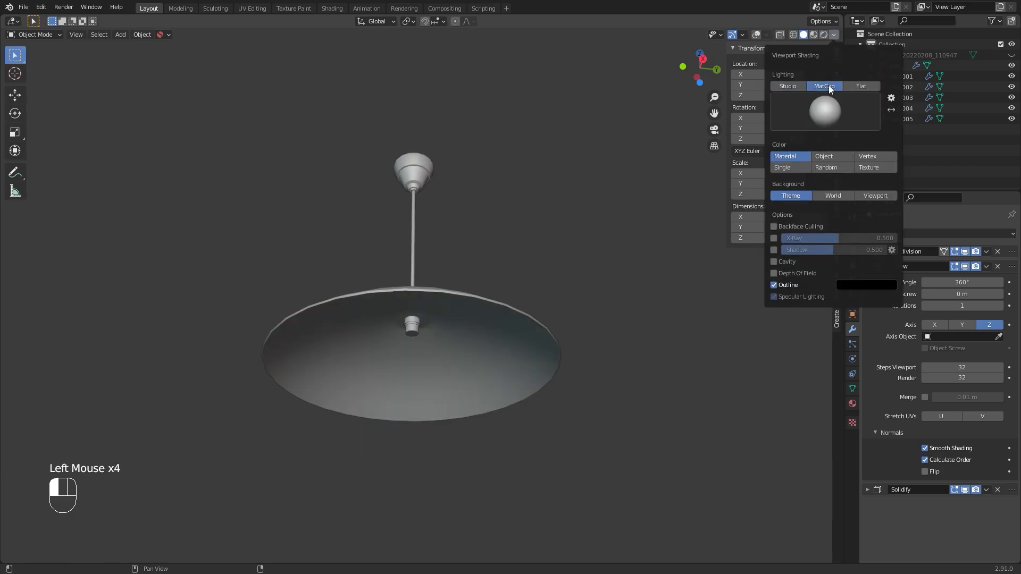
pyautogui.click(828, 114)
pyautogui.click(805, 210)
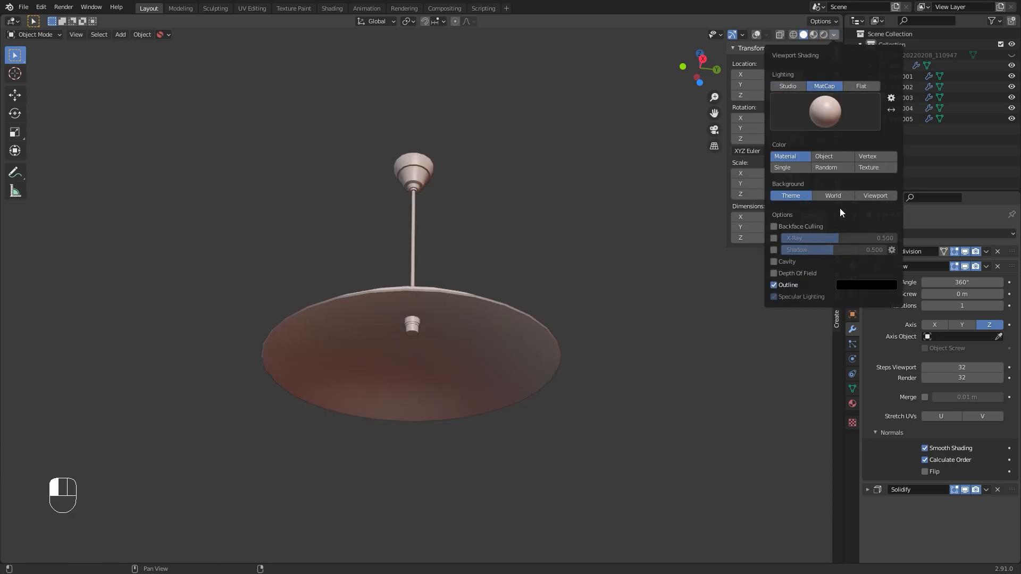
# Enable Cavity with type Both and Shadow in the viewport shading, adjust the shadow settings, and inspect the lamp from several angles
pyautogui.click(780, 262)
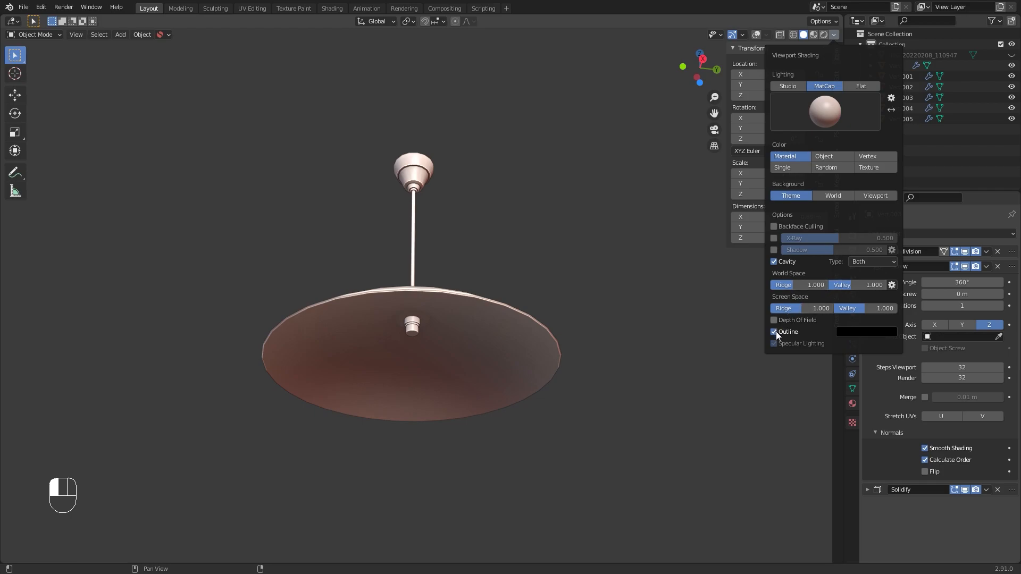
pyautogui.click(775, 251)
pyautogui.click(891, 250)
pyautogui.moveTo(904, 280)
pyautogui.mouseDown()
pyautogui.moveTo(916, 279)
pyautogui.moveTo(879, 279)
pyautogui.moveTo(914, 280)
pyautogui.mouseUp()
pyautogui.moveTo(505, 266); pyautogui.dragTo(448, 328, button='middle')
pyautogui.scroll(1, 481, 395)
pyautogui.moveTo(481, 394); pyautogui.dragTo(535, 325, button='middle')
pyautogui.scroll(-2, 536, 326)
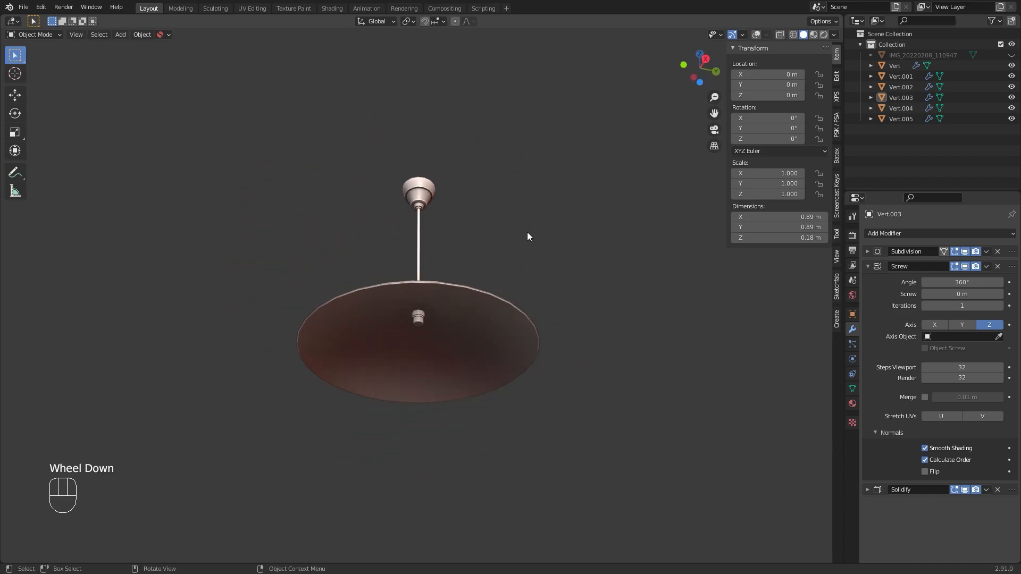
# Add a UV sphere with 12 segments and 12 rings at the world origin
pyautogui.hotkey('shift', 'a')
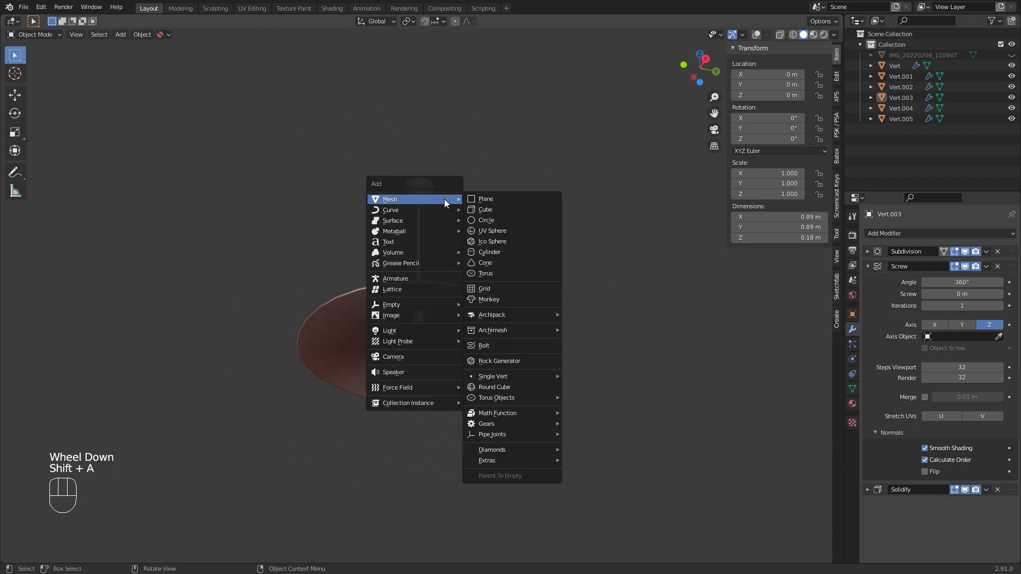
pyautogui.click(519, 232)
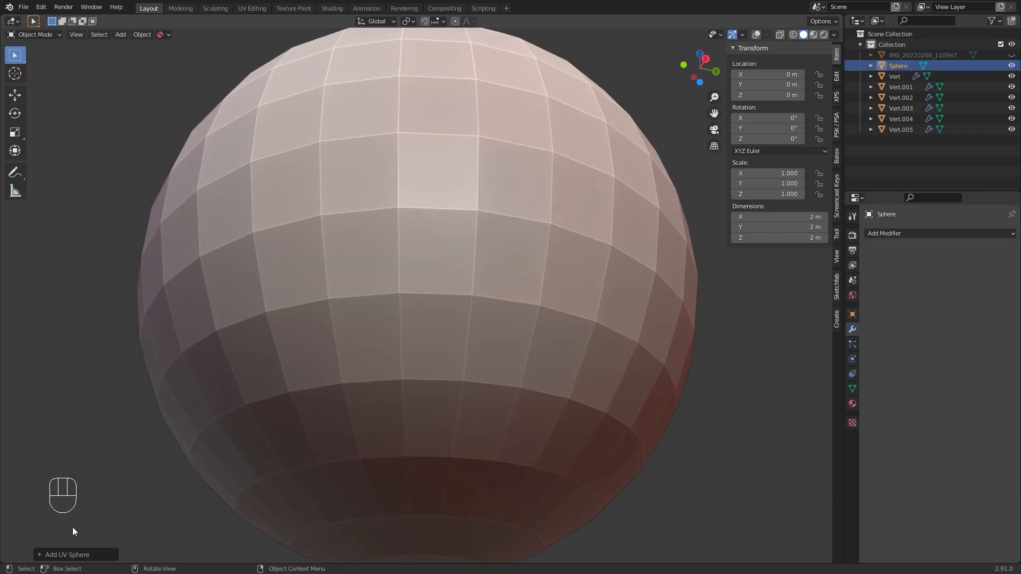
pyautogui.click(62, 554)
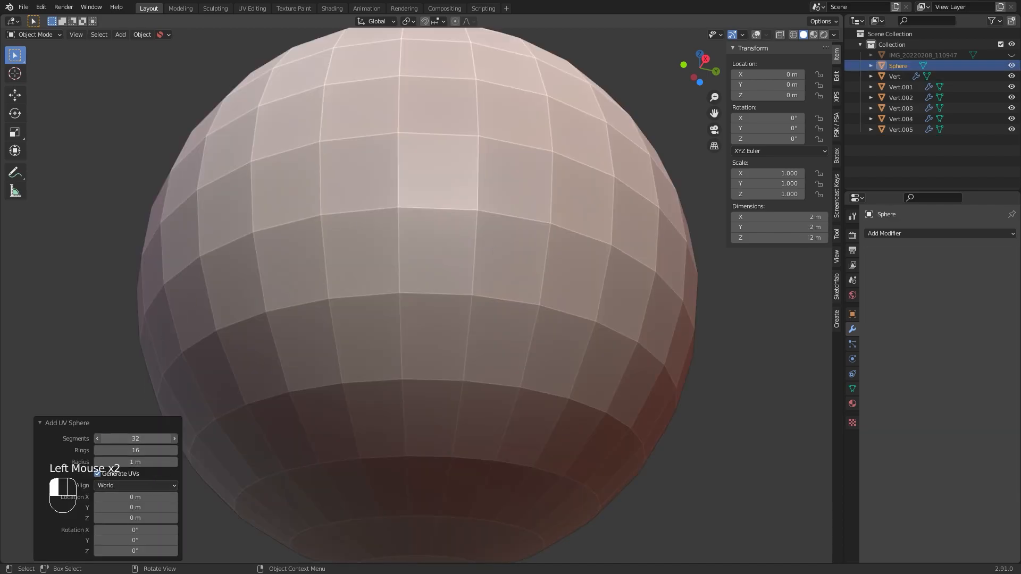
pyautogui.doubleClick(145, 439)
pyautogui.write('10')
pyautogui.press('Return')
pyautogui.doubleClick(139, 439)
pyautogui.write('12')
pyautogui.press('Return')
pyautogui.doubleClick(139, 450)
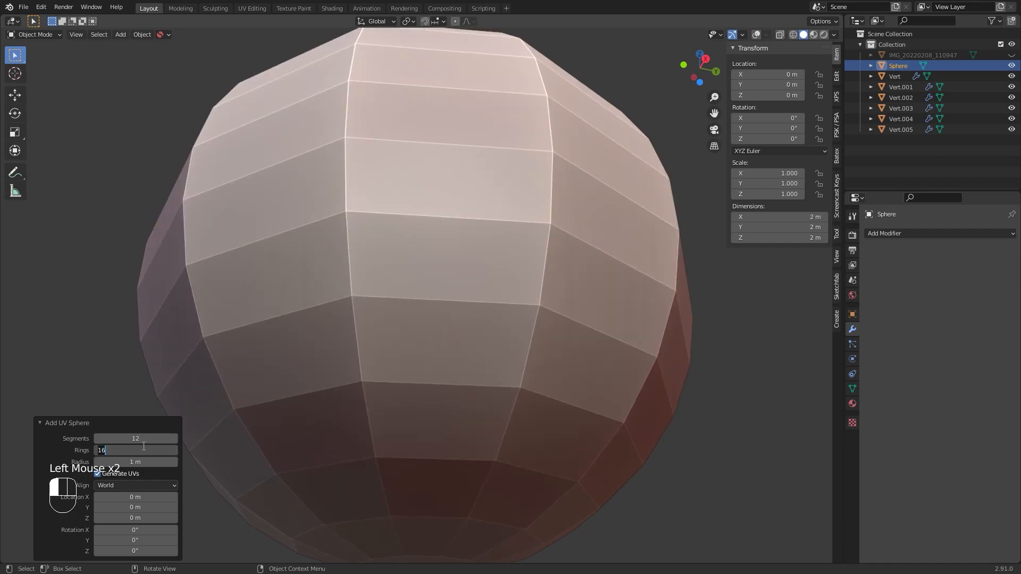
pyautogui.write('12')
pyautogui.press('Return')
pyautogui.moveTo(358, 355); pyautogui.dragTo(368, 387, button='middle')
pyautogui.scroll(-2, 368, 387)
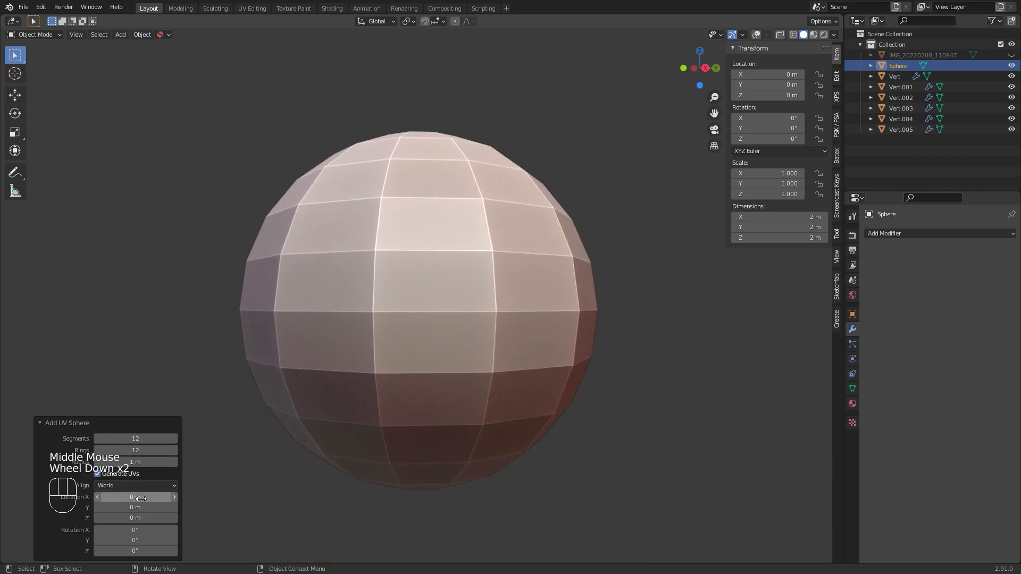
# Set the new sphere's radius to 0.08 m and shade it smooth
pyautogui.moveTo(136, 462); pyautogui.dragTo(85, 468)
pyautogui.scroll(3, 445, 353)
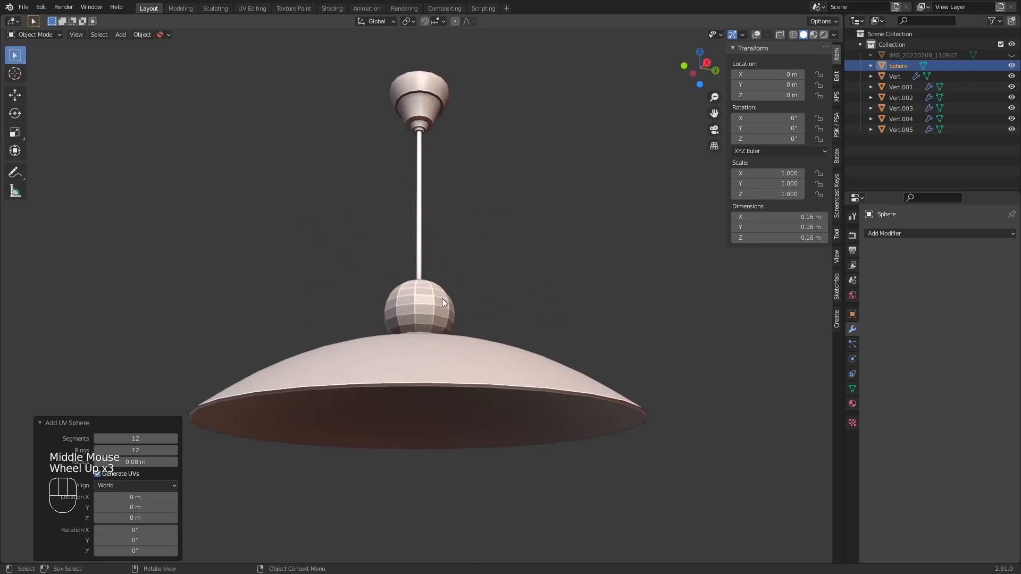
pyautogui.rightClick(457, 280)
pyautogui.click(447, 280)
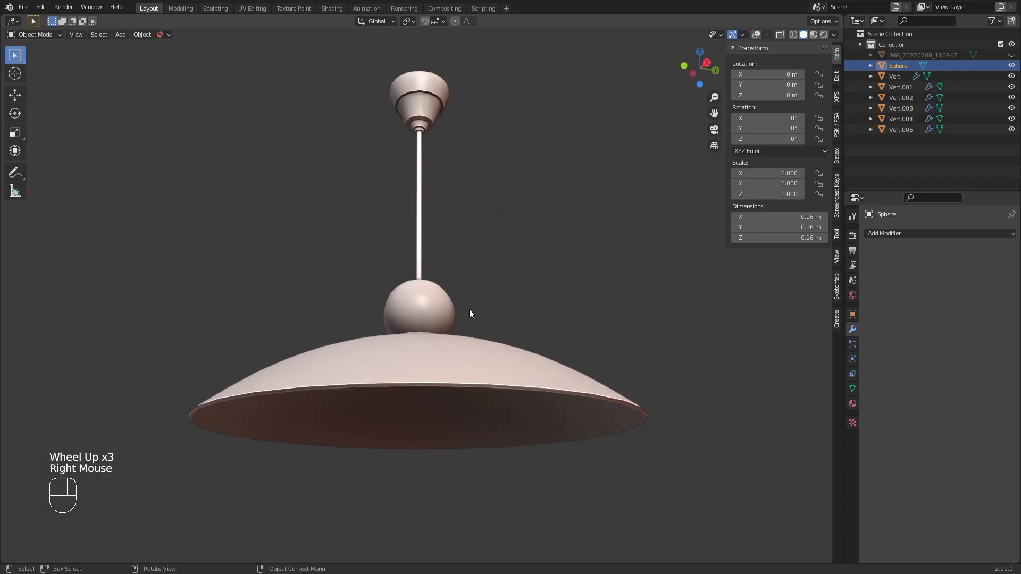
pyautogui.click(445, 313)
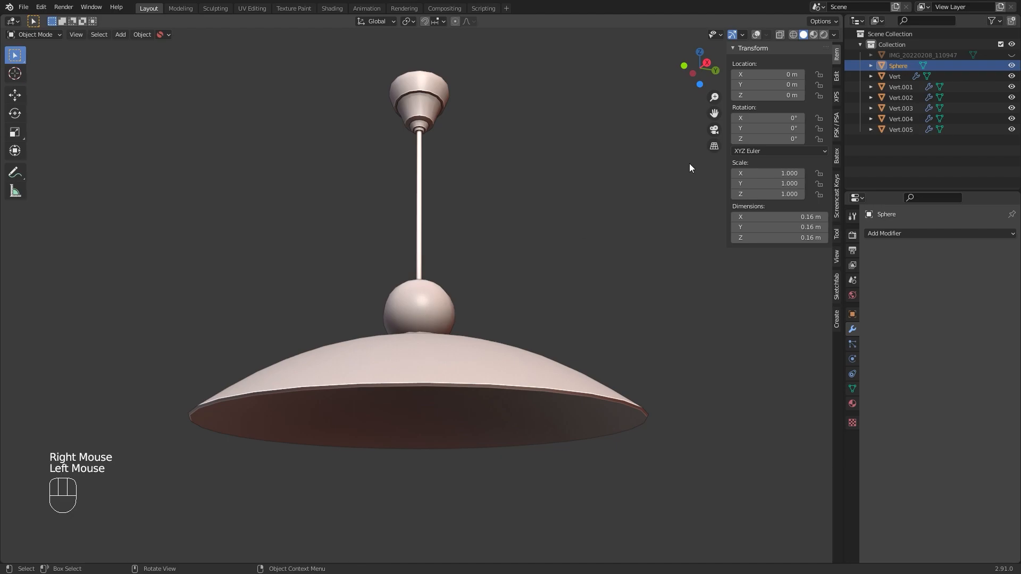
# Turn the viewport overlays back on with the wireframe shown over the lamp
pyautogui.click(756, 34)
pyautogui.click(768, 35)
pyautogui.click(701, 225)
pyautogui.moveTo(476, 298)
pyautogui.mouseDown(button='middle')
pyautogui.moveTo(474, 319)
pyautogui.moveTo(467, 293)
pyautogui.mouseUp(button='middle')
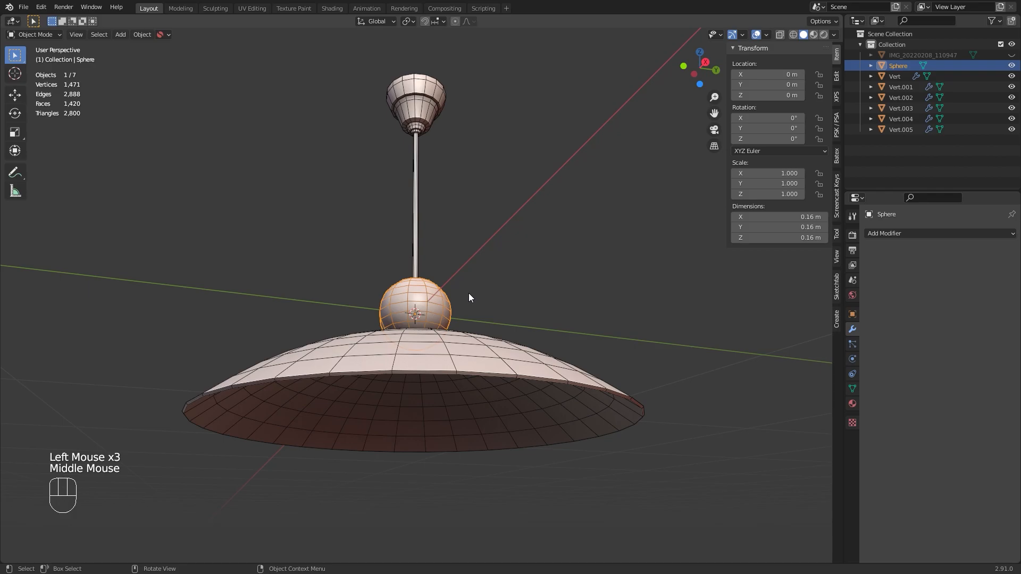
# In Edit Mode, move the whole sphere straight down below the lamp socket and scale it to 0.544
pyautogui.press('Tab')
pyautogui.press('3')
pyautogui.press('a')
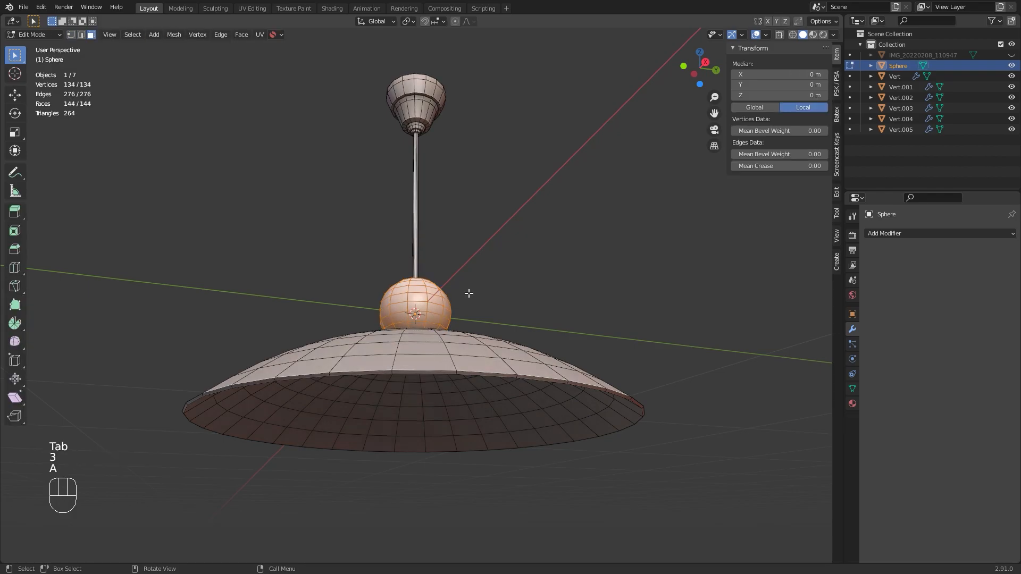
pyautogui.press('g')
pyautogui.press('z')
pyautogui.click(463, 382)
pyautogui.moveTo(464, 382); pyautogui.dragTo(439, 375, button='middle')
pyautogui.press('s')
pyautogui.click(441, 363)
pyautogui.scroll(2, 449, 333)
pyautogui.scroll(2, 441, 366)
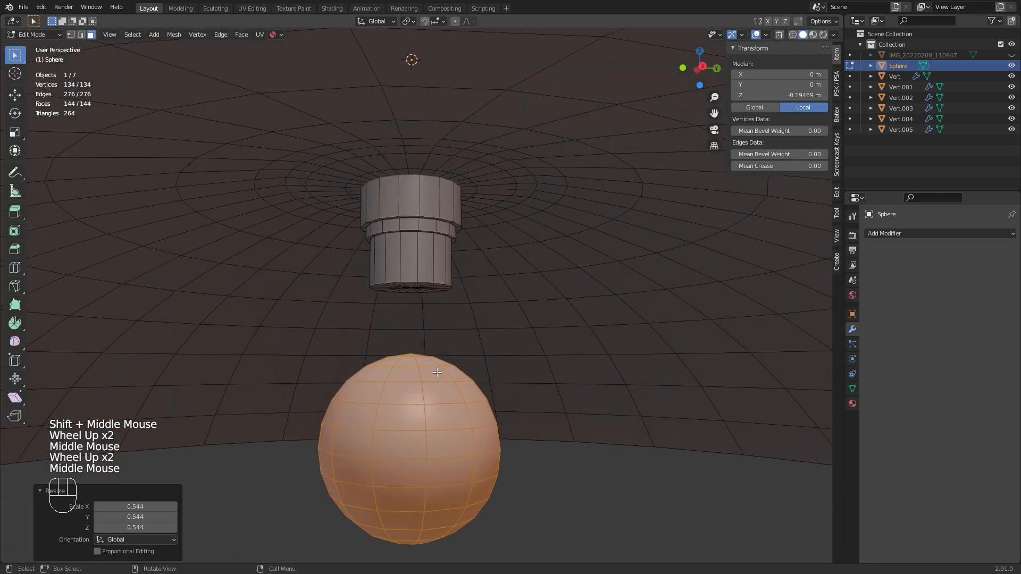
# Delete the sphere's top pole vertex together with its first surrounding ring of vertices
pyautogui.scroll(2, 439, 376)
pyautogui.press('1')
pyautogui.click(399, 414)
pyautogui.press('ctrl+KP_Add')
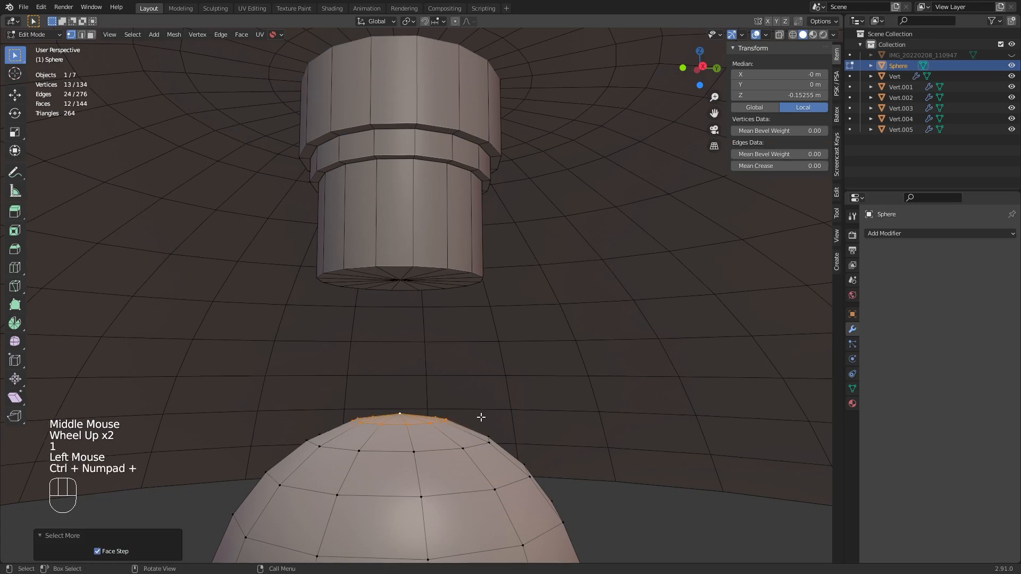
pyautogui.press('Delete')
pyautogui.click(481, 417)
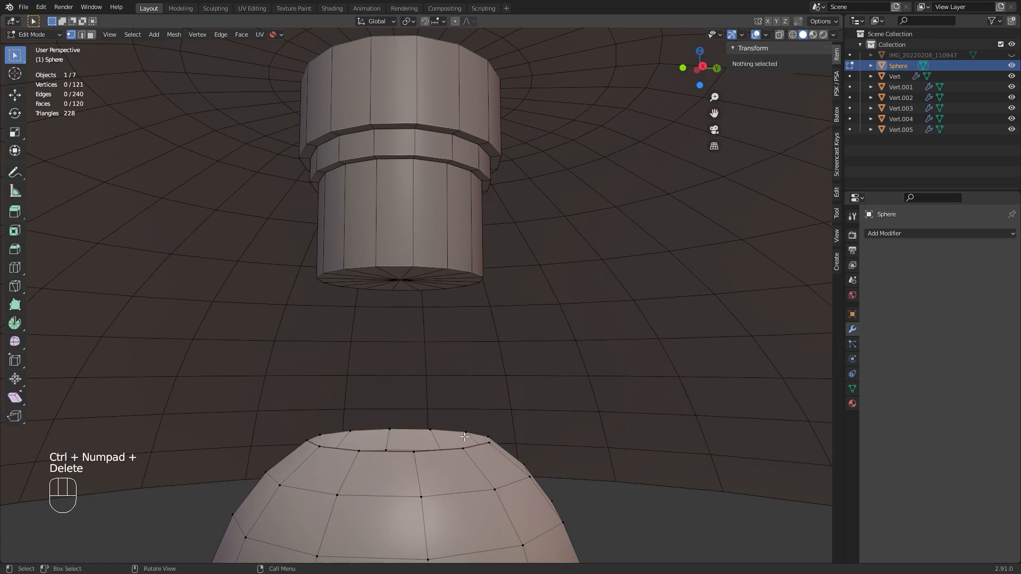
# Extrude the opening's edge loop inward at scale 0.721 and raise it 0.00229 m along Z
pyautogui.press('2')
pyautogui.keyDown('alt'); pyautogui.click(460, 446); pyautogui.keyUp('alt')
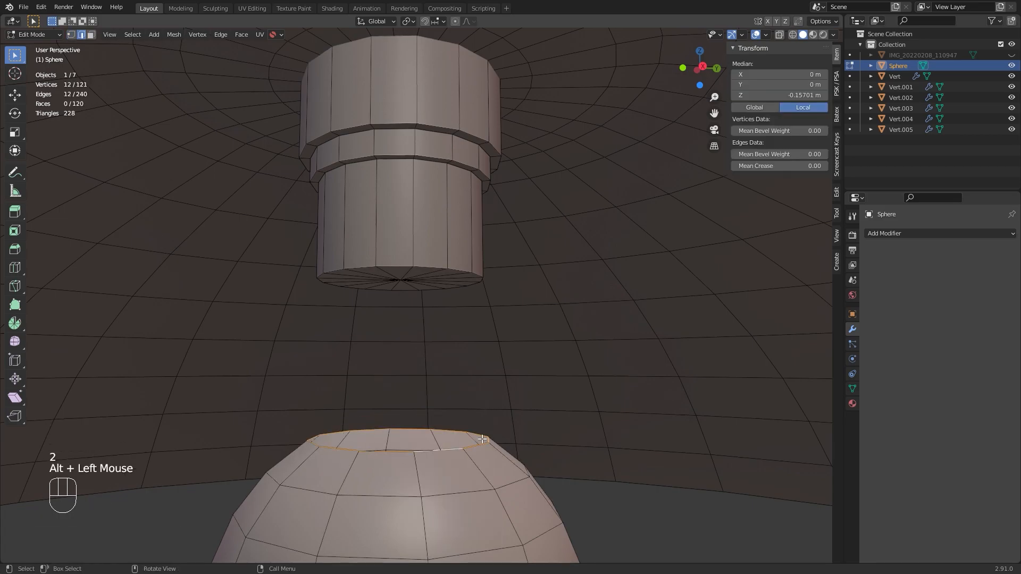
pyautogui.press('e')
pyautogui.press('s')
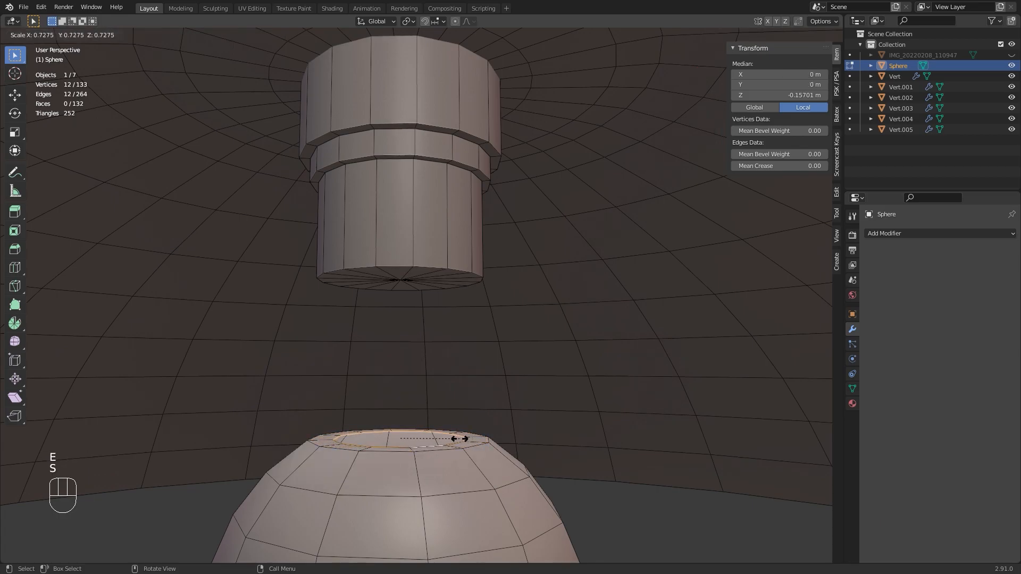
pyautogui.click(460, 439)
pyautogui.press('g')
pyautogui.press('z')
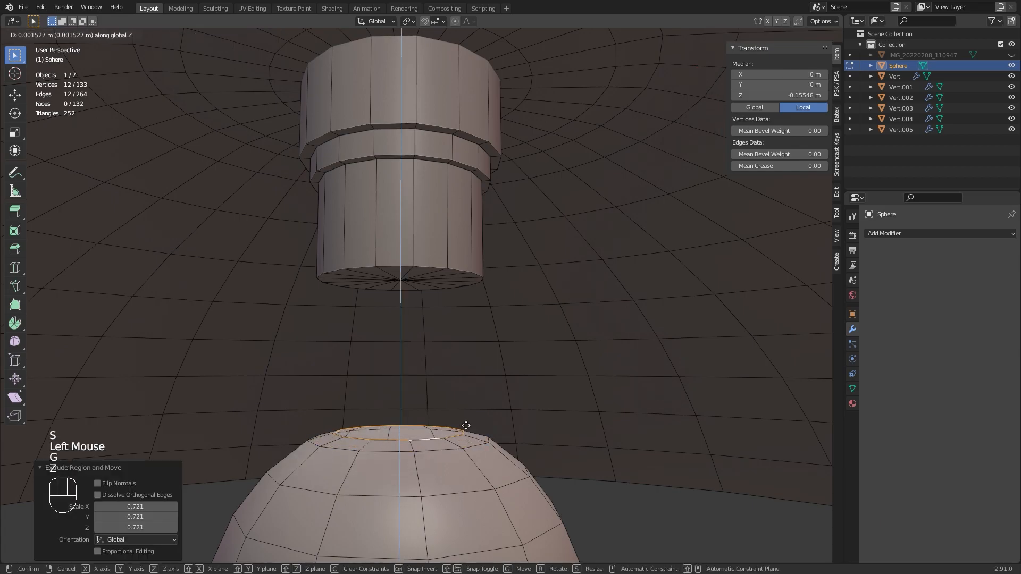
pyautogui.click(467, 424)
# Extrude the inner edge loop up about 0.01 m along Z to form the bulb's neck, and leave Edit Mode
pyautogui.press('e')
pyautogui.press('z')
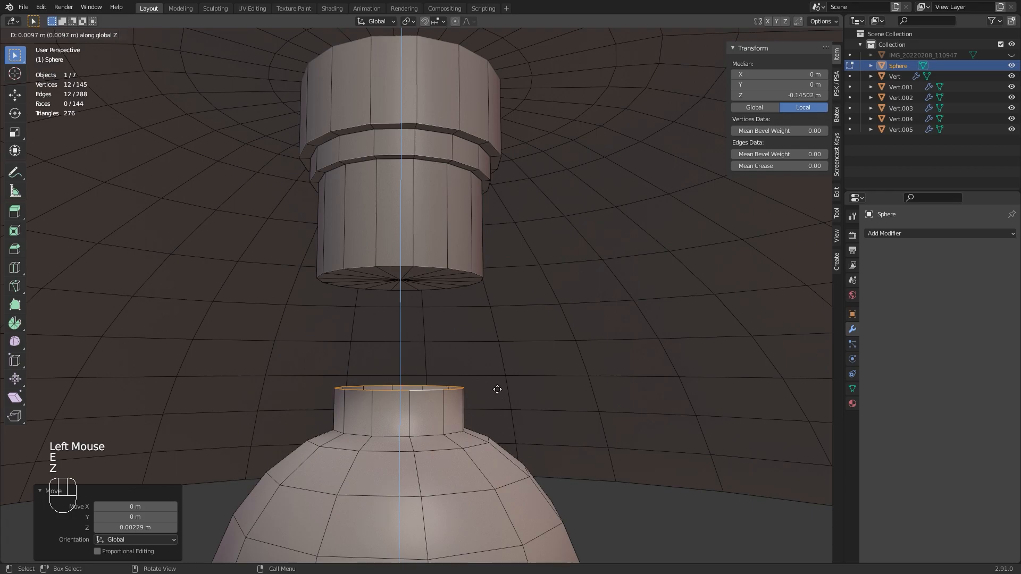
pyautogui.click(502, 385)
pyautogui.press('Tab')
# Move the entire bulb mesh up 0.025306 m along Z so its neck meets the socket
pyautogui.press('Tab')
pyautogui.press('3')
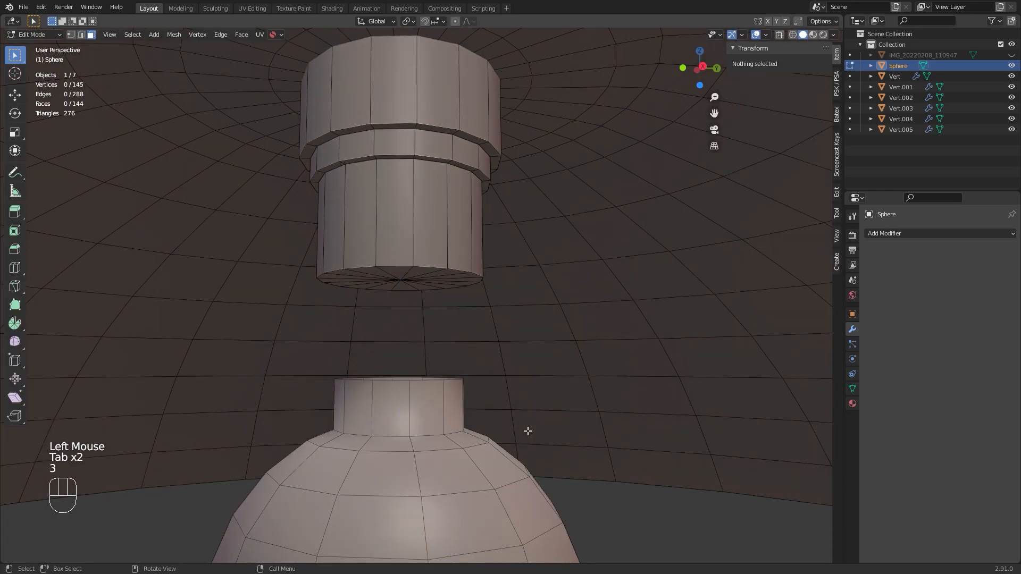
pyautogui.press('a')
pyautogui.press('g')
pyautogui.press('z')
pyautogui.click(513, 347)
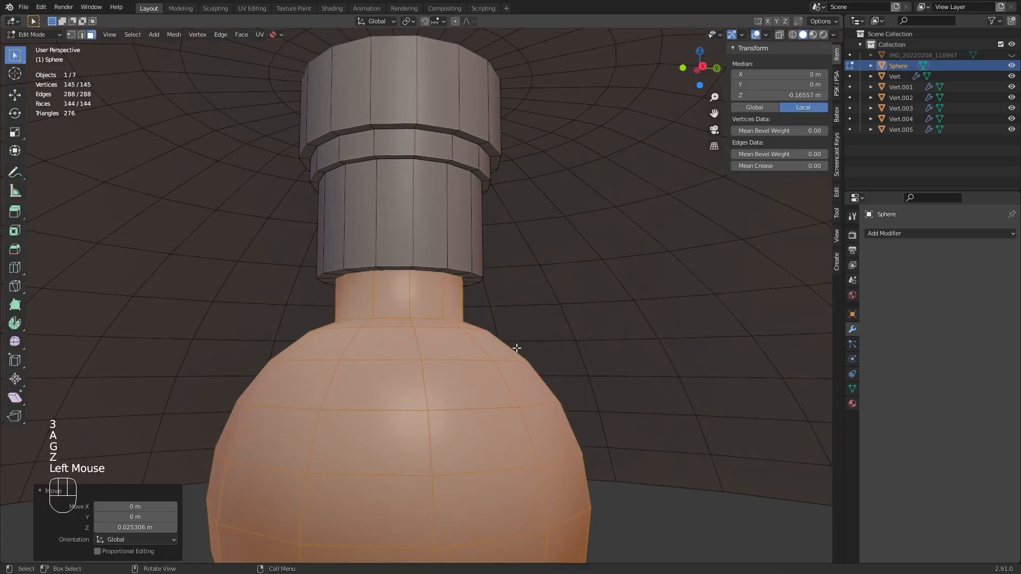
pyautogui.scroll(-2, 517, 348)
pyautogui.press('Tab')
# Deselect the bulb, examine the lamp from several angles with the overlays hidden, and turn the overlays back on
pyautogui.moveTo(517, 348); pyautogui.dragTo(512, 334, button='middle')
pyautogui.scroll(-2, 518, 370)
pyautogui.click(509, 378)
pyautogui.moveTo(509, 377); pyautogui.dragTo(503, 394, button='middle')
pyautogui.click(755, 35)
pyautogui.moveTo(584, 320); pyautogui.dragTo(563, 277, button='middle')
pyautogui.scroll(-1, 512, 346)
pyautogui.scroll(-1, 512, 346)
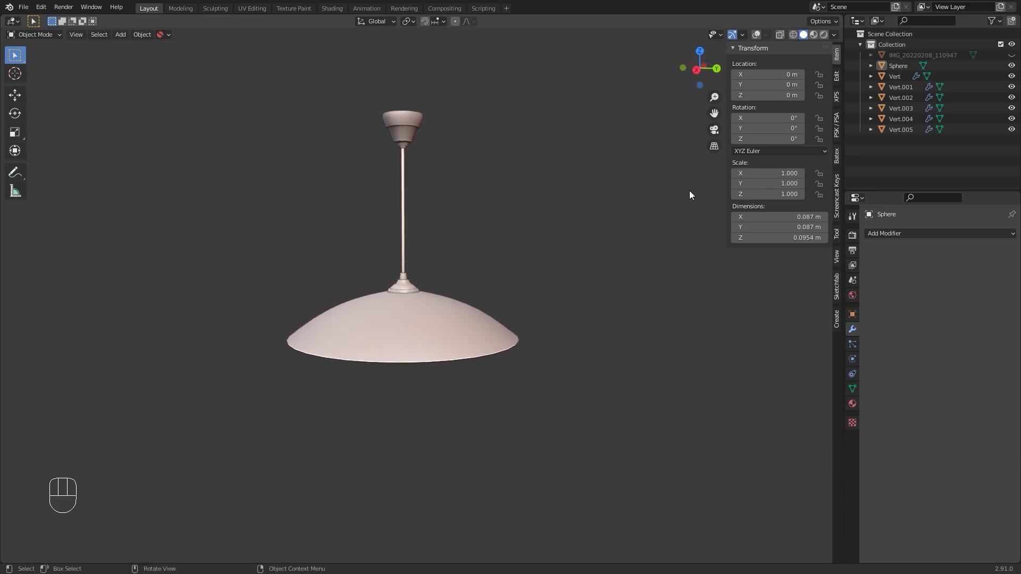
pyautogui.click(758, 37)
pyautogui.moveTo(712, 80); pyautogui.dragTo(514, 336, button='middle')
pyautogui.scroll(-1, 413, 259)
pyautogui.scroll(3, 413, 259)
pyautogui.scroll(-1, 496, 325)
# Select all seven lamp parts and convert them to meshes
pyautogui.press('a')
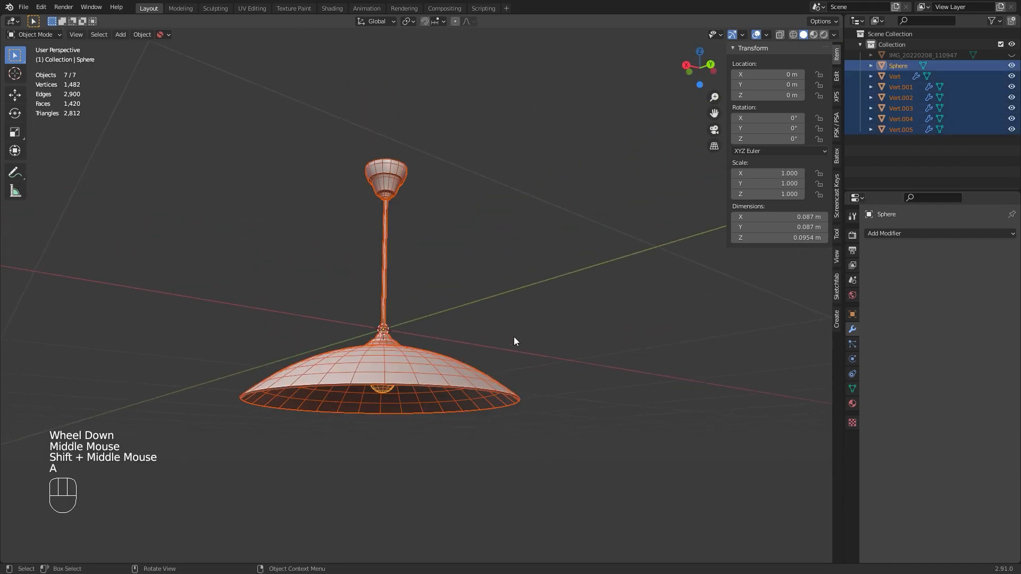
pyautogui.click(141, 34)
pyautogui.moveTo(192, 316)
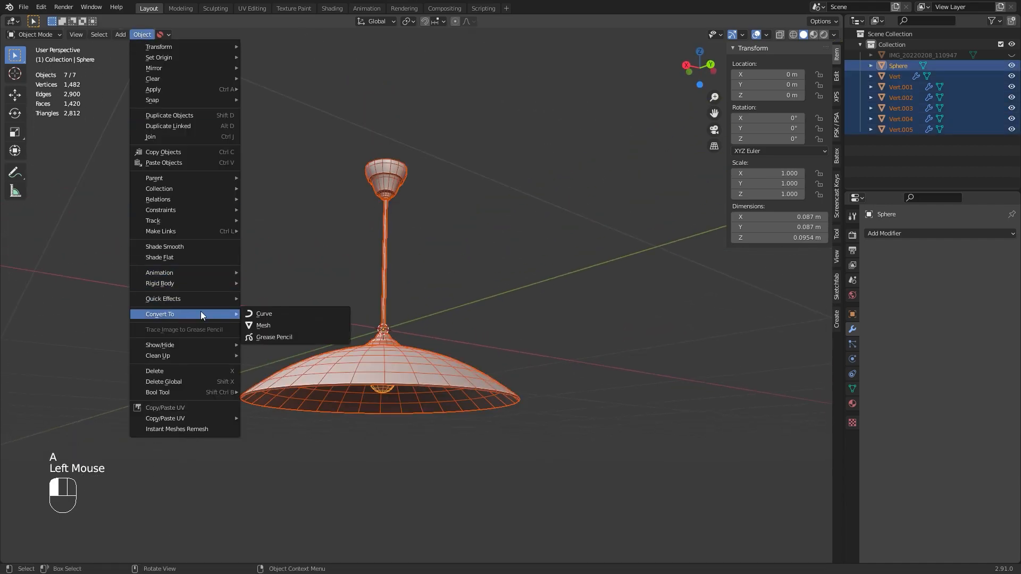
pyautogui.click(263, 325)
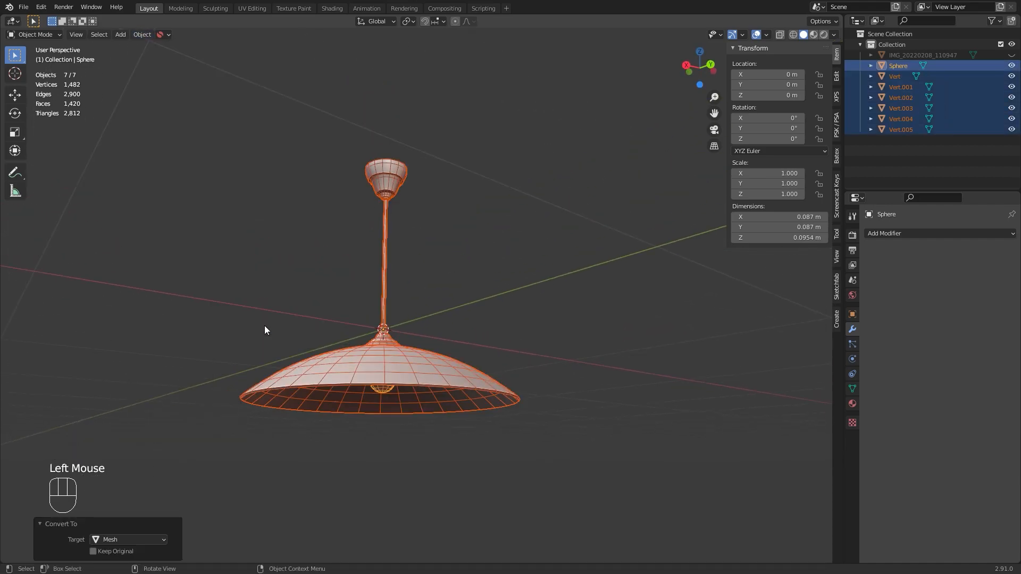
# Join all lamp parts into one object with the lampshade as the active object, and apply all transforms
pyautogui.click(400, 358)
pyautogui.press('a')
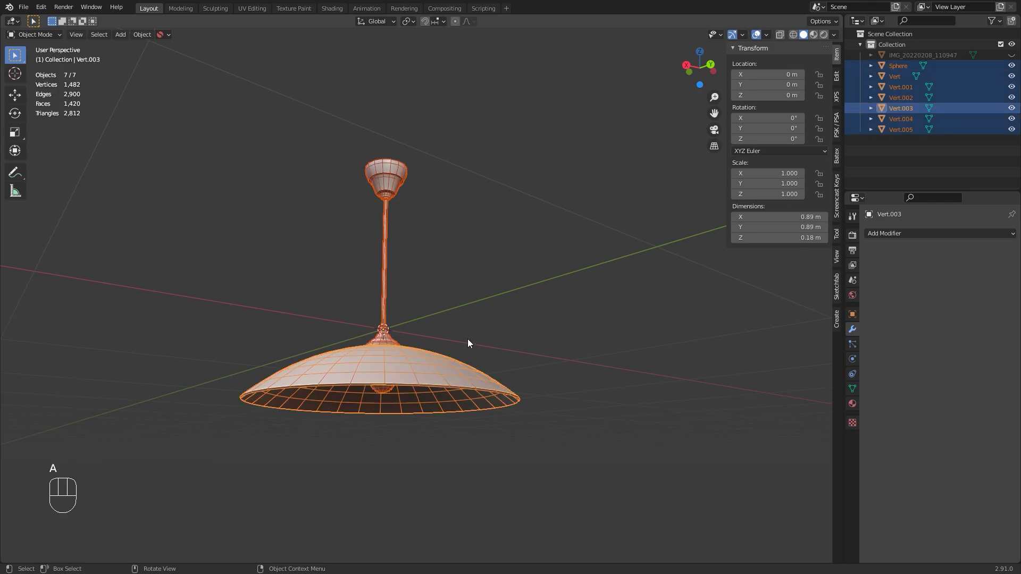
pyautogui.hotkey('ctrl', 'j')
pyautogui.hotkey('ctrl', 'a')
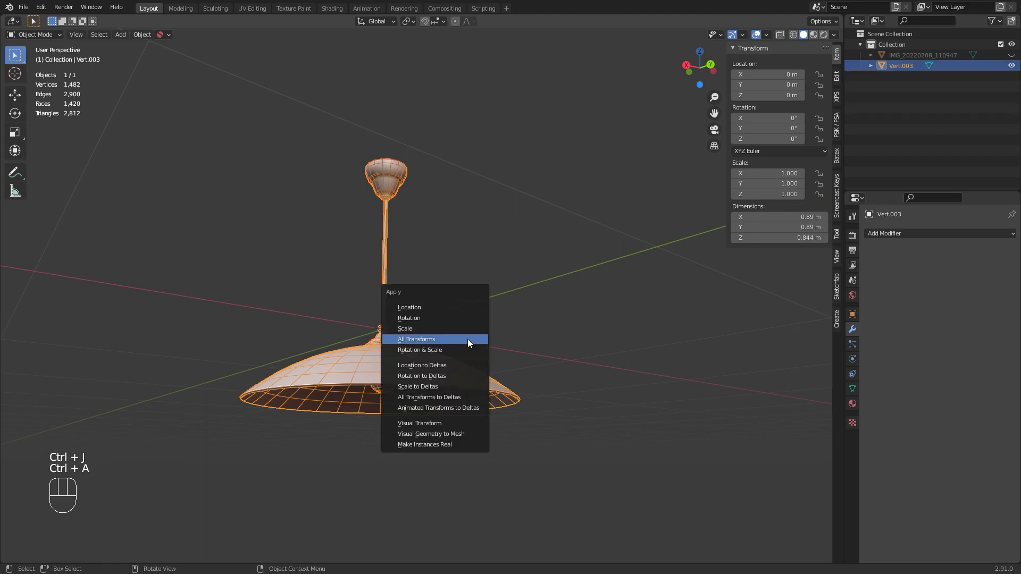
pyautogui.click(468, 339)
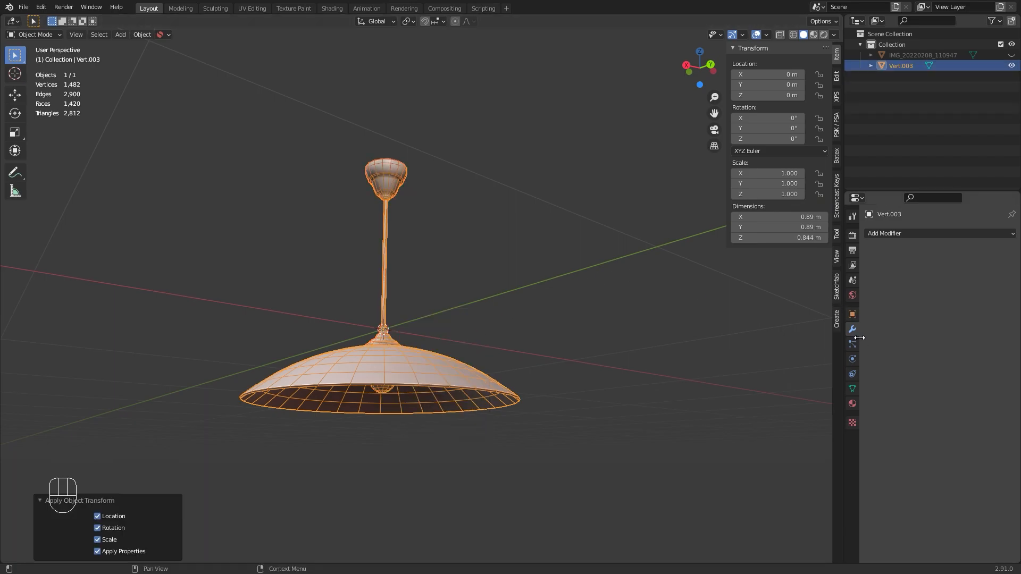
# Set the joined lamp's Auto Smooth angle to 40.8° and check its shading
pyautogui.scroll(2, 476, 316)
pyautogui.click(852, 389)
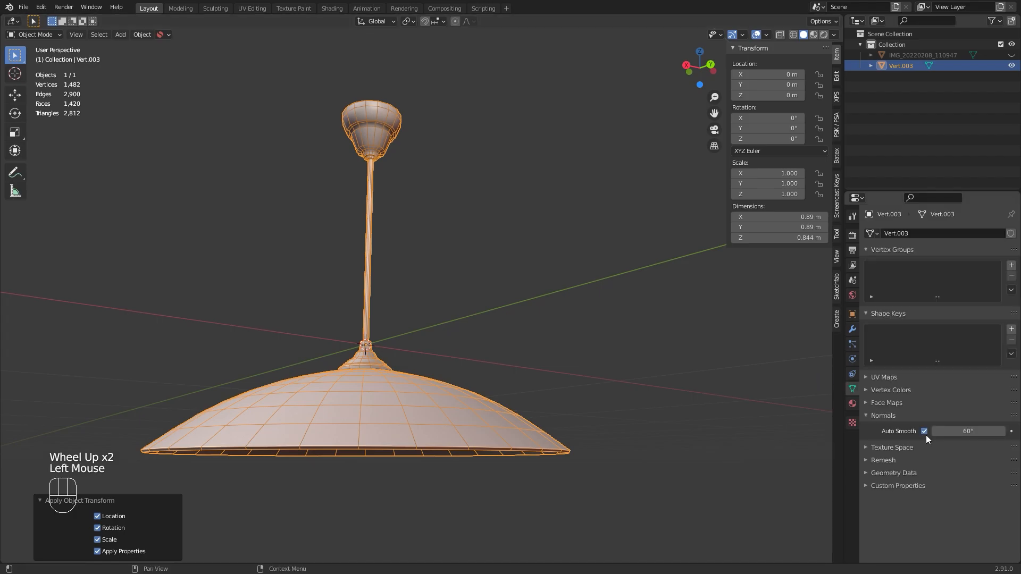
pyautogui.click(901, 471)
pyautogui.click(900, 465)
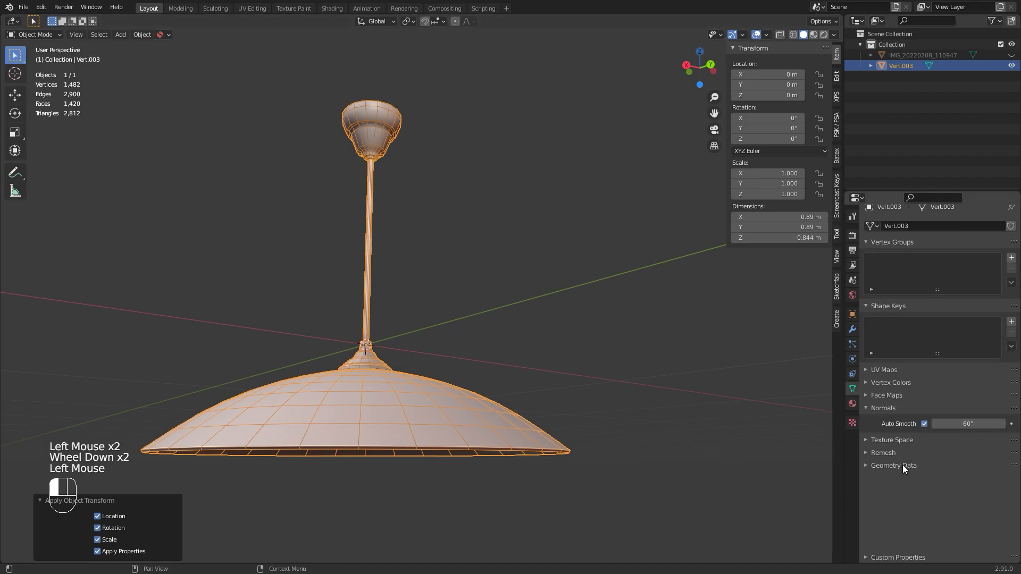
pyautogui.moveTo(968, 431); pyautogui.dragTo(948, 432)
pyautogui.moveTo(466, 369)
pyautogui.mouseDown(button='middle')
pyautogui.moveTo(477, 338)
pyautogui.moveTo(464, 378)
pyautogui.moveTo(471, 356)
pyautogui.mouseUp(button='middle')
pyautogui.scroll(-1, 466, 359)
pyautogui.scroll(1, 466, 360)
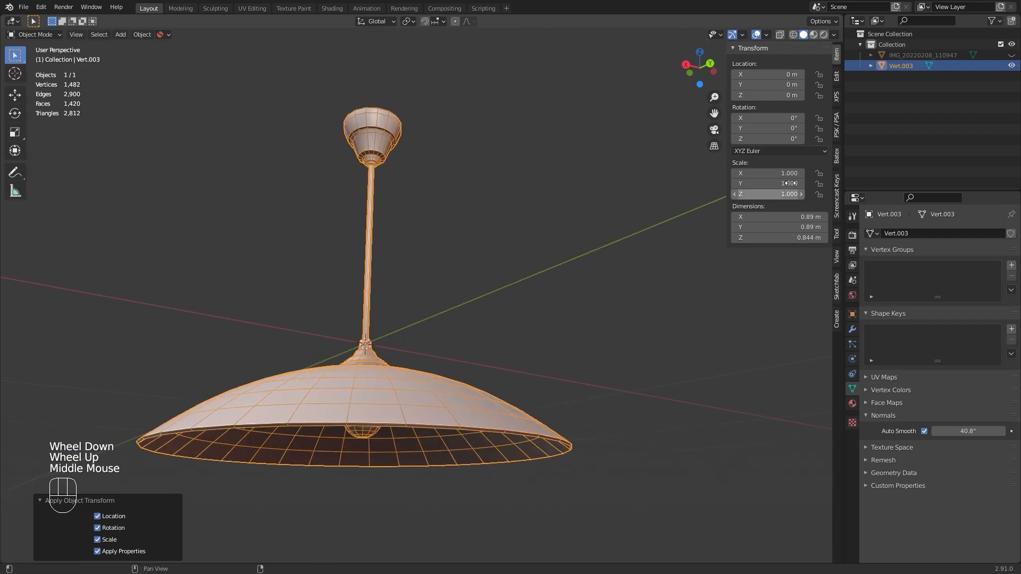
# Rename the joined object as Lamp
pyautogui.doubleClick(894, 66)
pyautogui.write('Дф')
pyautogui.press('BackSpace')
pyautogui.press('BackSpace')
pyautogui.write('Дф')
pyautogui.press('BackSpace')
pyautogui.press('BackSpace')
pyautogui.hotkey('shift', 'alt')
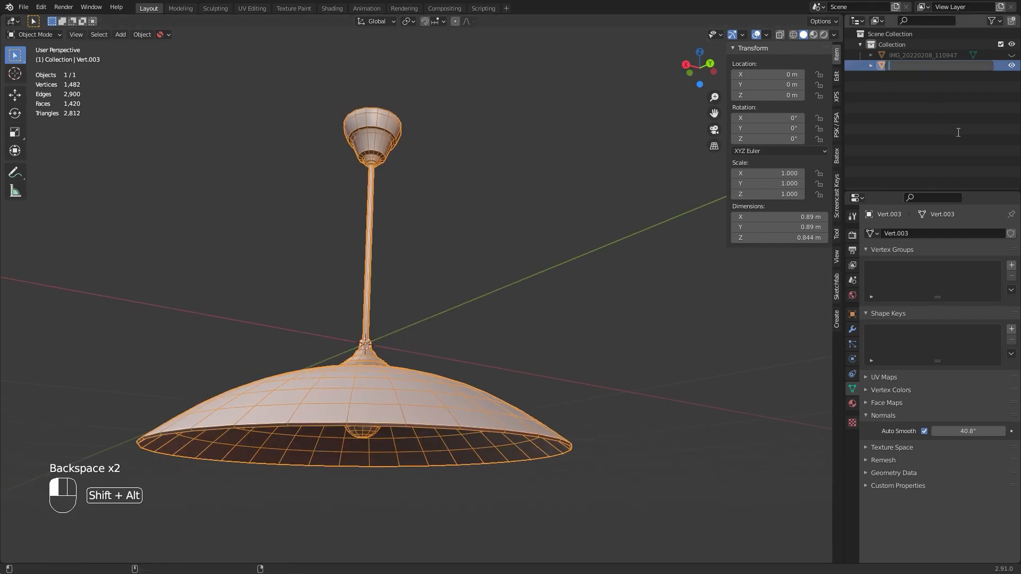
pyautogui.write('Lamp')
pyautogui.press('Return')
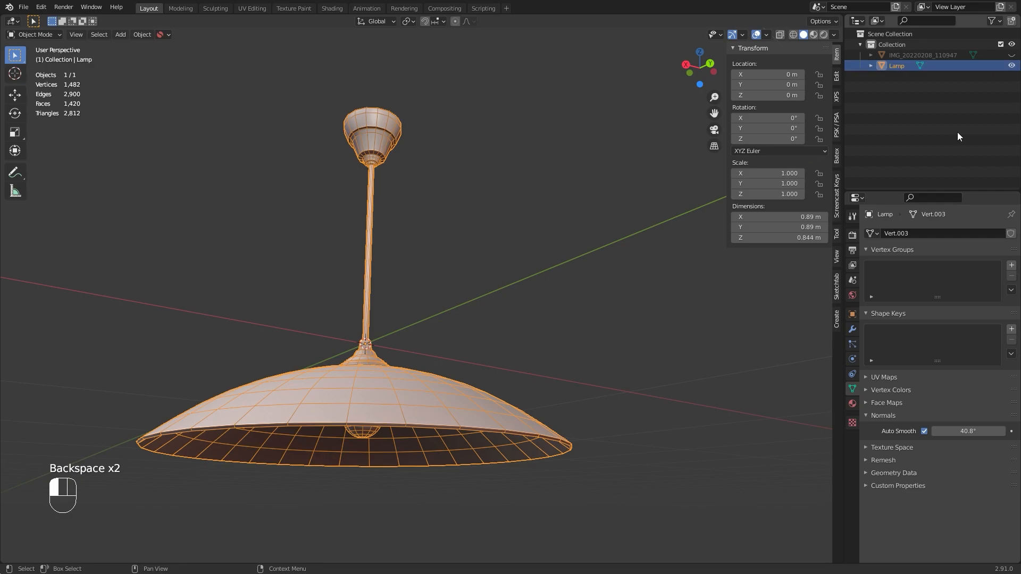
# Switch to the UV Editing workspace, select all of the lamp's faces and show the 3D viewport's sidebar
pyautogui.click(252, 9)
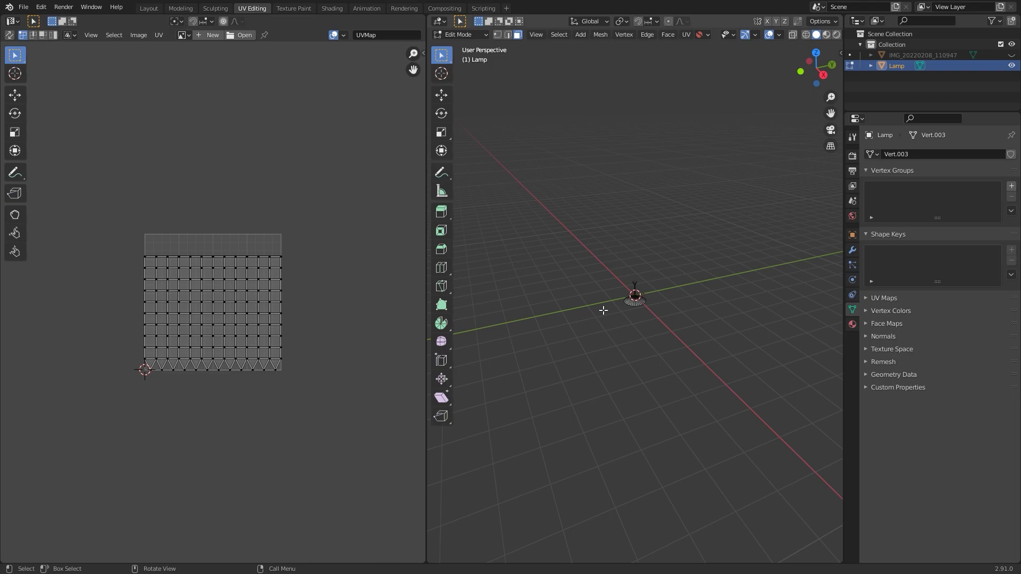
pyautogui.press('Home')
pyautogui.moveTo(618, 310); pyautogui.dragTo(625, 267, button='middle')
pyautogui.scroll(-2, 617, 285)
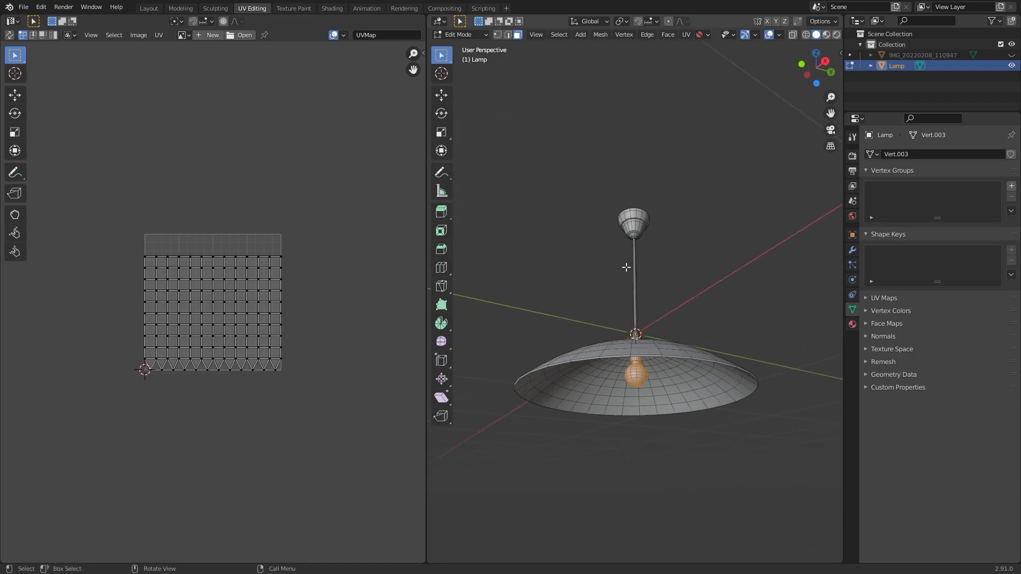
pyautogui.press('a')
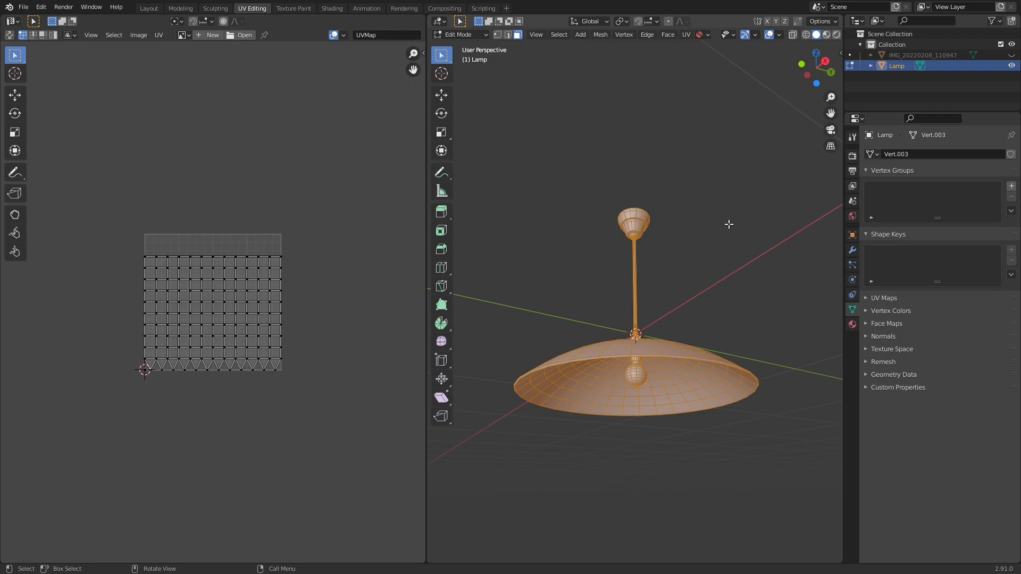
pyautogui.press('n')
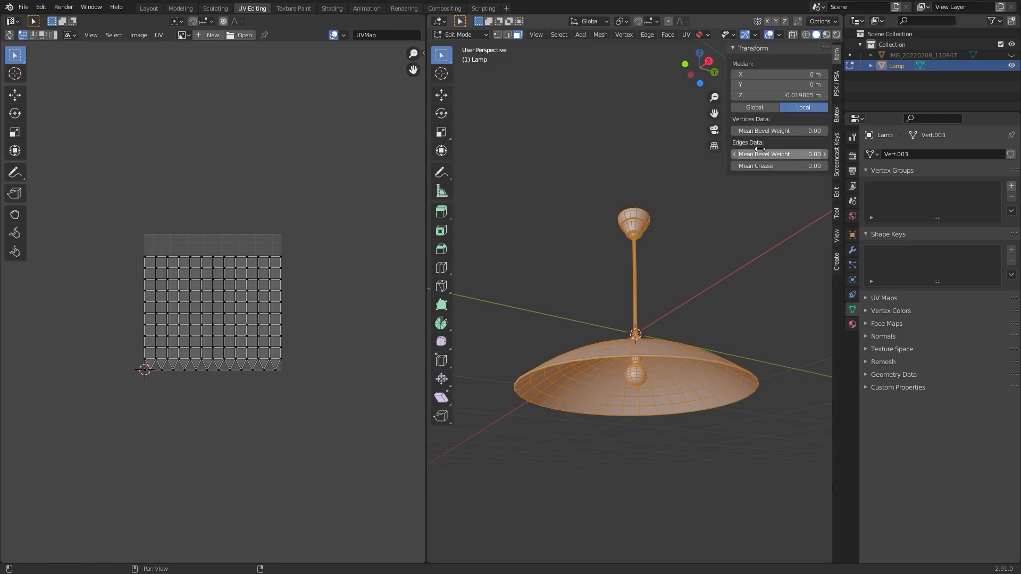
# Switch to edge selection and select the edge loops around the lampshade's outer rim
pyautogui.click(836, 169)
pyautogui.moveTo(611, 301); pyautogui.dragTo(607, 284, button='middle')
pyautogui.scroll(2, 557, 332)
pyautogui.moveTo(557, 332); pyautogui.dragTo(575, 303, button='middle')
pyautogui.press('2')
pyautogui.click(565, 286)
pyautogui.keyDown('alt'); pyautogui.keyDown('shift'); pyautogui.click(566, 285); pyautogui.keyUp('shift'); pyautogui.keyUp('alt')
pyautogui.keyDown('alt'); pyautogui.keyDown('shift'); pyautogui.click(566, 284); pyautogui.keyUp('shift'); pyautogui.keyUp('alt')
pyautogui.keyDown('alt'); pyautogui.keyDown('shift'); pyautogui.click(563, 289); pyautogui.keyUp('shift'); pyautogui.keyUp('alt')
pyautogui.moveTo(622, 365); pyautogui.dragTo(625, 364, button='middle')
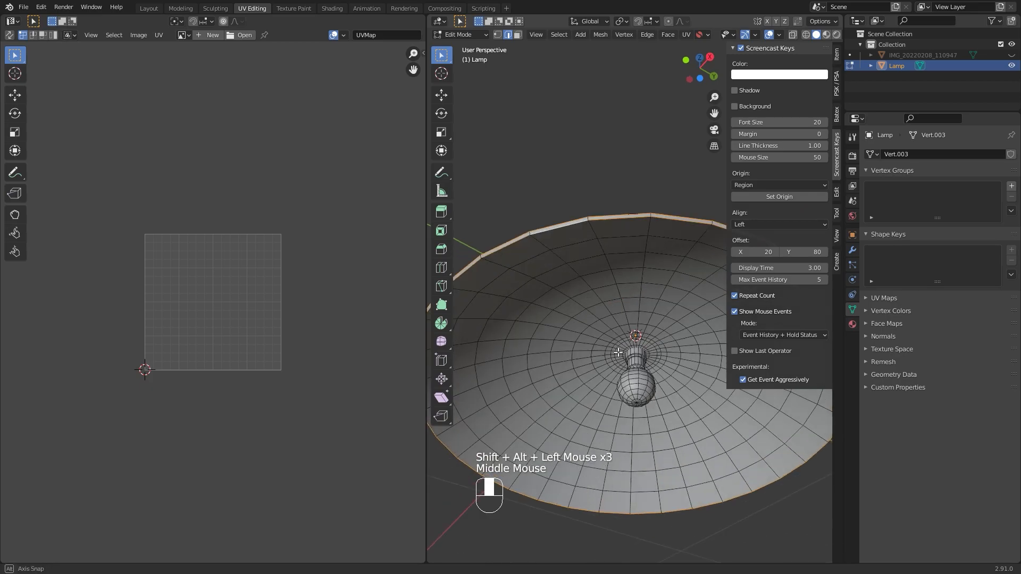
# Add the horizontal edge loops at the steps of the bulb socket to the selection
pyautogui.scroll(2, 627, 363)
pyautogui.keyDown('shift'); pyautogui.moveTo(632, 418); pyautogui.dragTo(633, 392, button='middle'); pyautogui.keyUp('shift')
pyautogui.scroll(2, 633, 391)
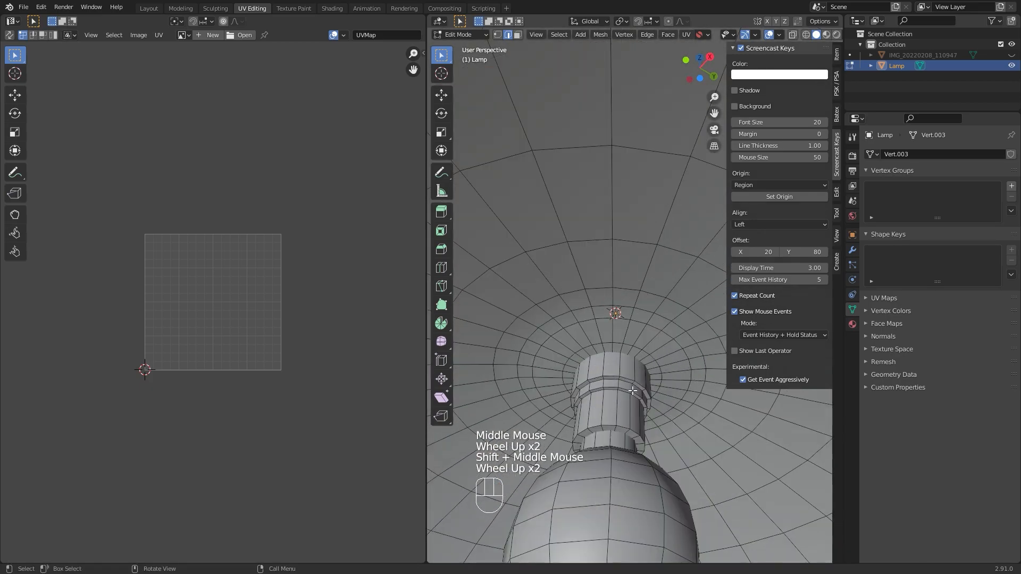
pyautogui.keyDown('alt'); pyautogui.keyDown('shift'); pyautogui.click(595, 426); pyautogui.keyUp('shift'); pyautogui.keyUp('alt')
pyautogui.keyDown('alt'); pyautogui.keyDown('shift'); pyautogui.click(597, 384); pyautogui.keyUp('shift'); pyautogui.keyUp('alt')
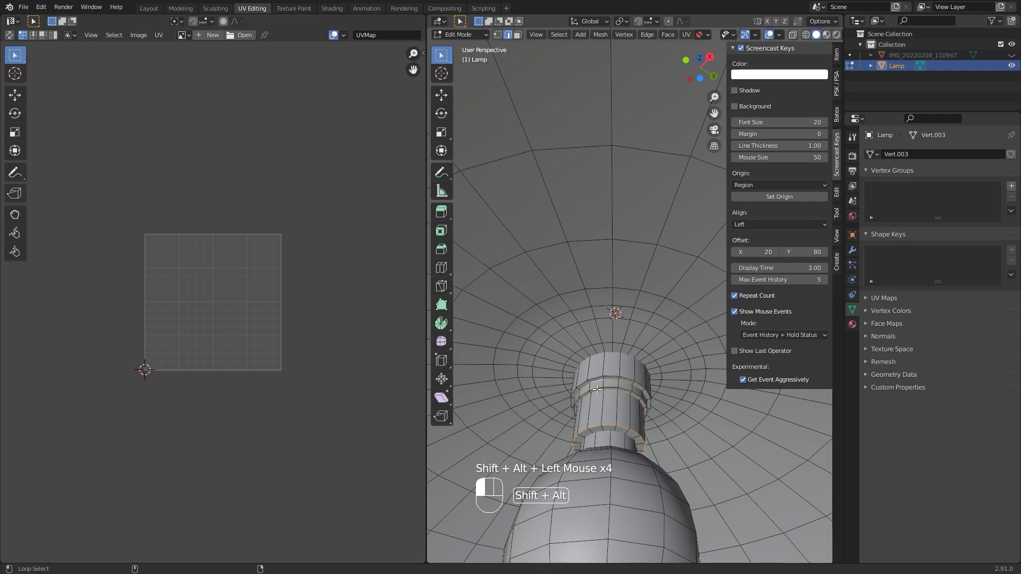
pyautogui.keyDown('alt'); pyautogui.keyDown('shift'); pyautogui.click(595, 378); pyautogui.keyUp('shift'); pyautogui.keyUp('alt')
# Add the edge loops around the collar on top of the lampshade's cap to the selection
pyautogui.scroll(-3, 596, 378)
pyautogui.moveTo(595, 378); pyautogui.dragTo(624, 429, button='middle')
pyautogui.scroll(1, 622, 351)
pyautogui.scroll(2, 619, 429)
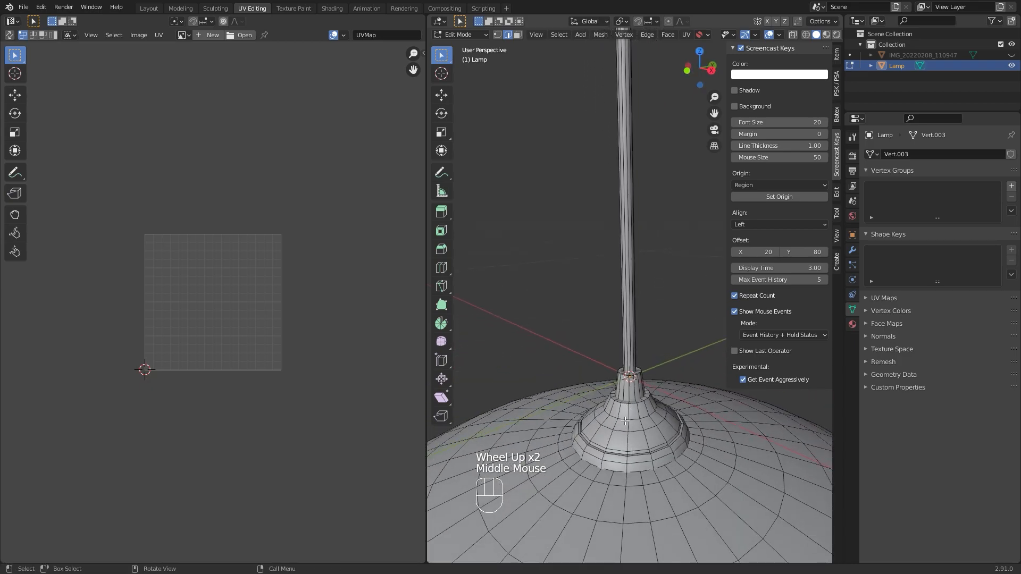
pyautogui.scroll(1, 624, 429)
pyautogui.keyDown('alt'); pyautogui.keyDown('shift'); pyautogui.click(624, 429); pyautogui.keyUp('shift'); pyautogui.keyUp('alt')
pyautogui.scroll(2, 624, 429)
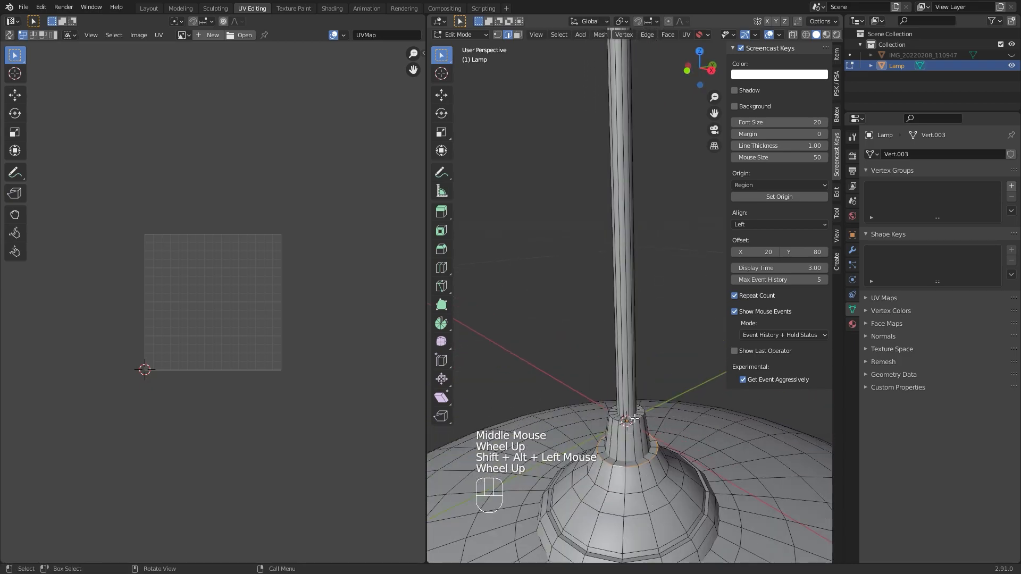
pyautogui.keyDown('alt'); pyautogui.keyDown('shift'); pyautogui.click(615, 454); pyautogui.keyUp('shift'); pyautogui.keyUp('alt')
# Add the ceiling canopy's horizontal edge loops at its steps and rod opening, and mark all selected loops as seams
pyautogui.scroll(-2, 615, 455)
pyautogui.keyDown('shift'); pyautogui.moveTo(615, 303); pyautogui.dragTo(617, 484, button='middle'); pyautogui.keyUp('shift')
pyautogui.moveTo(617, 483); pyautogui.dragTo(609, 476, button='middle')
pyautogui.keyDown('shift'); pyautogui.moveTo(606, 372); pyautogui.dragTo(593, 336, button='middle'); pyautogui.keyUp('shift')
pyautogui.scroll(1, 594, 336)
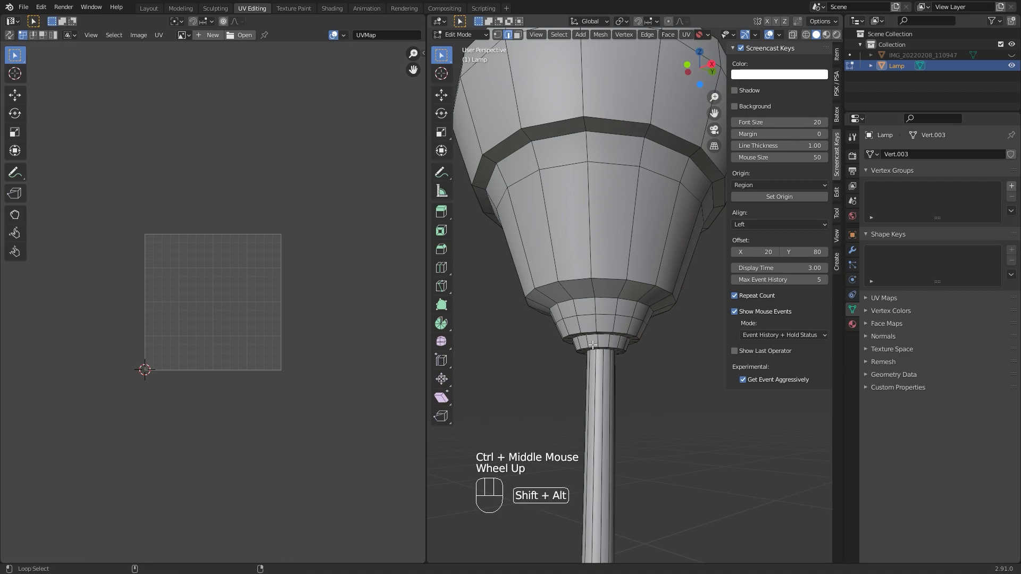
pyautogui.keyDown('alt'); pyautogui.keyDown('shift'); pyautogui.click(600, 349); pyautogui.keyUp('shift'); pyautogui.keyUp('alt')
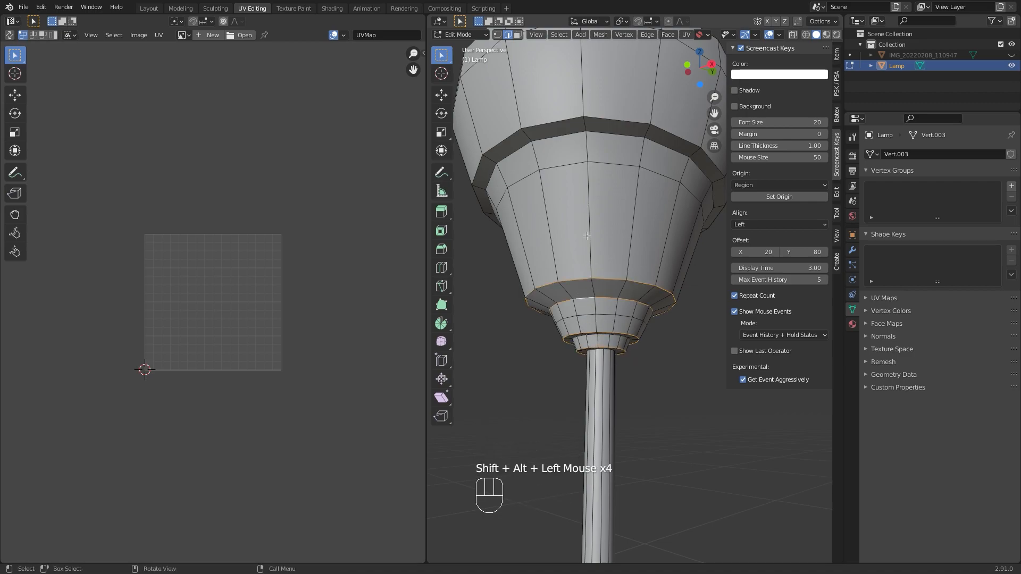
pyautogui.keyDown('alt'); pyautogui.keyDown('shift'); pyautogui.click(549, 138); pyautogui.keyUp('shift'); pyautogui.keyUp('alt')
pyautogui.moveTo(549, 138); pyautogui.dragTo(569, 198, button='middle')
pyautogui.scroll(-2, 526, 221)
pyautogui.rightClick(632, 251)
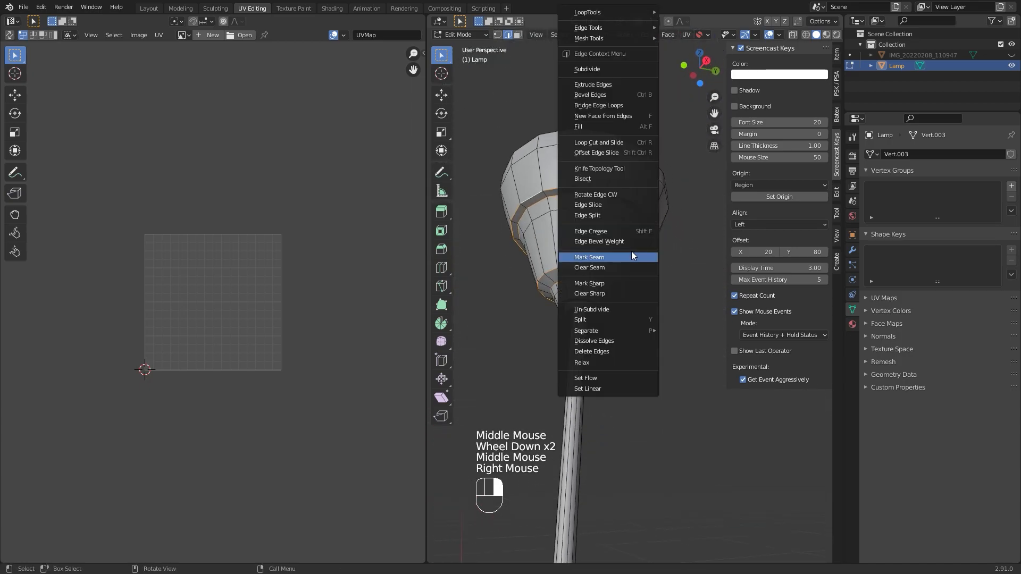
pyautogui.click(631, 251)
# In the right orthographic view, select the central line of vertical edges down the ceiling canopy and the rod
pyautogui.moveTo(627, 289); pyautogui.dragTo(588, 296, button='middle')
pyautogui.click(554, 367)
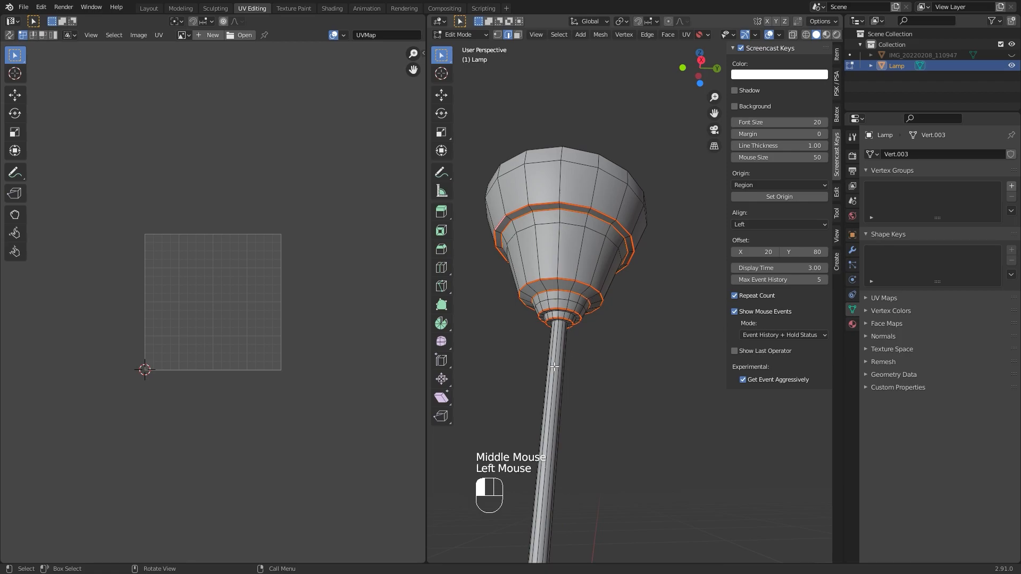
pyautogui.moveTo(555, 367); pyautogui.dragTo(613, 365, button='middle')
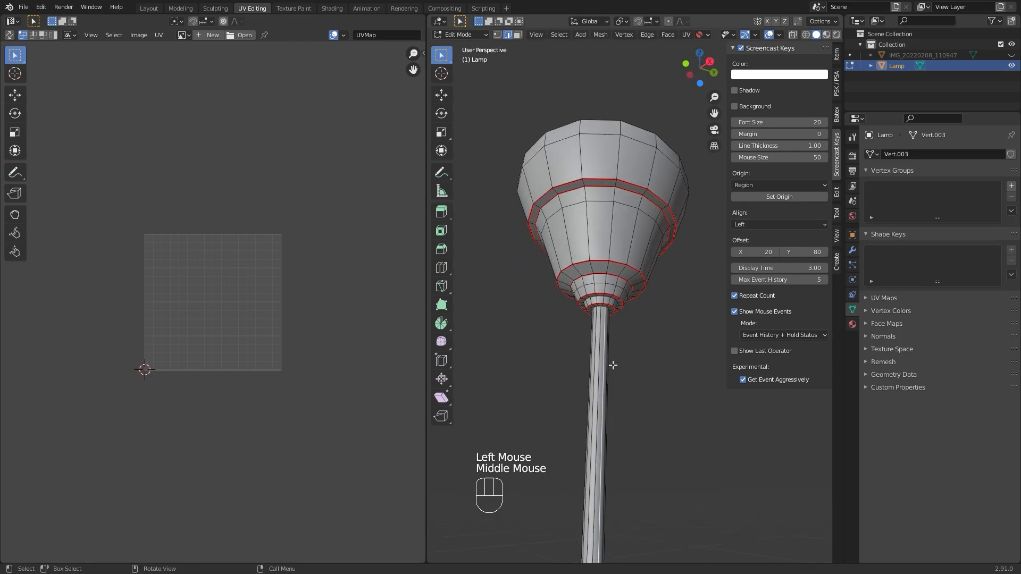
pyautogui.press('KP_3')
pyautogui.scroll(2, 611, 365)
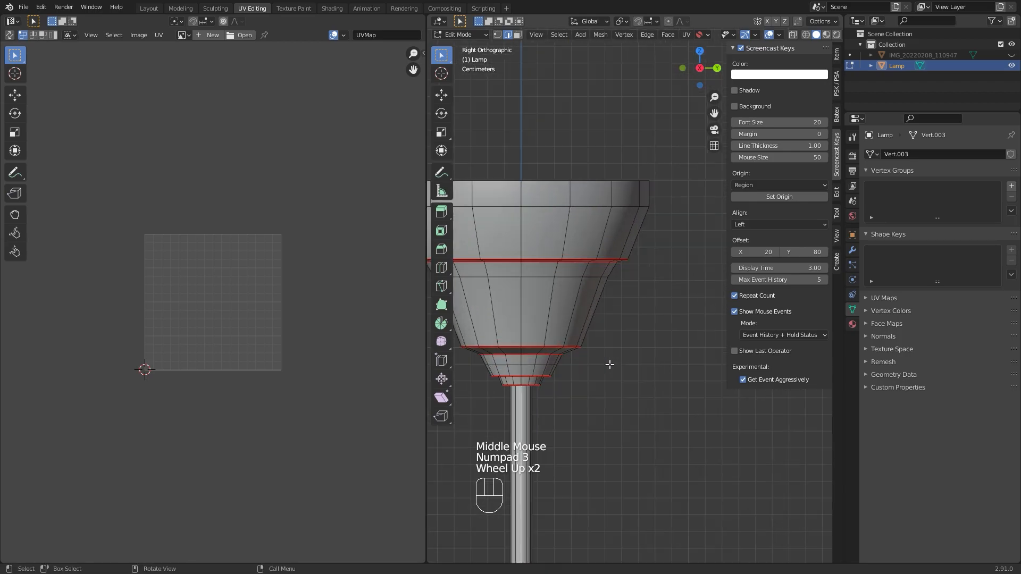
pyautogui.keyDown('shift'); pyautogui.click(523, 382); pyautogui.keyUp('shift')
pyautogui.keyDown('shift'); pyautogui.click(521, 370); pyautogui.keyUp('shift')
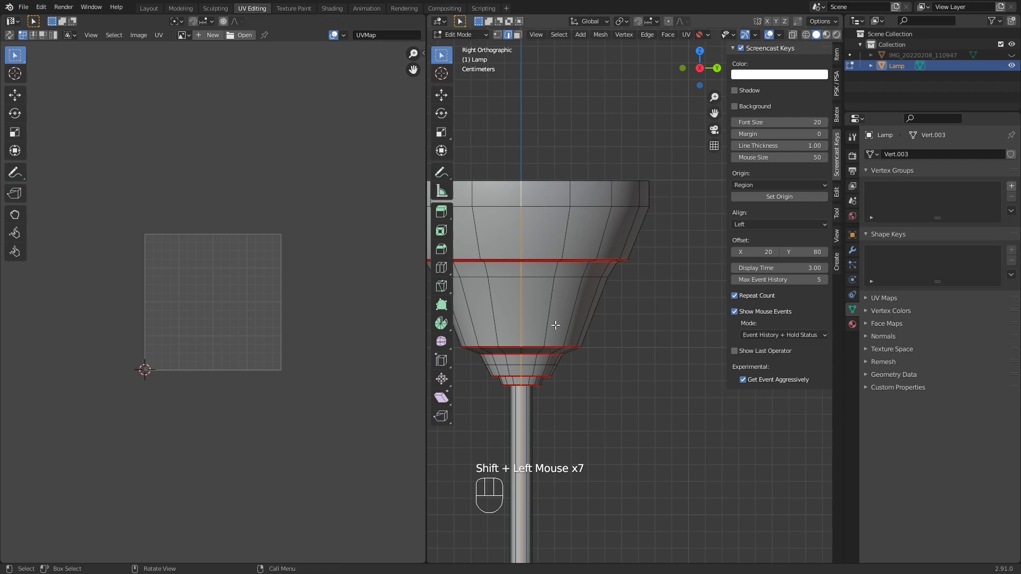
# Add the vertical edge of the collar above the lampshade and mark the selected vertical edges as seams
pyautogui.scroll(-2, 592, 440)
pyautogui.keyDown('shift'); pyautogui.moveTo(592, 440); pyautogui.dragTo(588, 266, button='middle'); pyautogui.keyUp('shift')
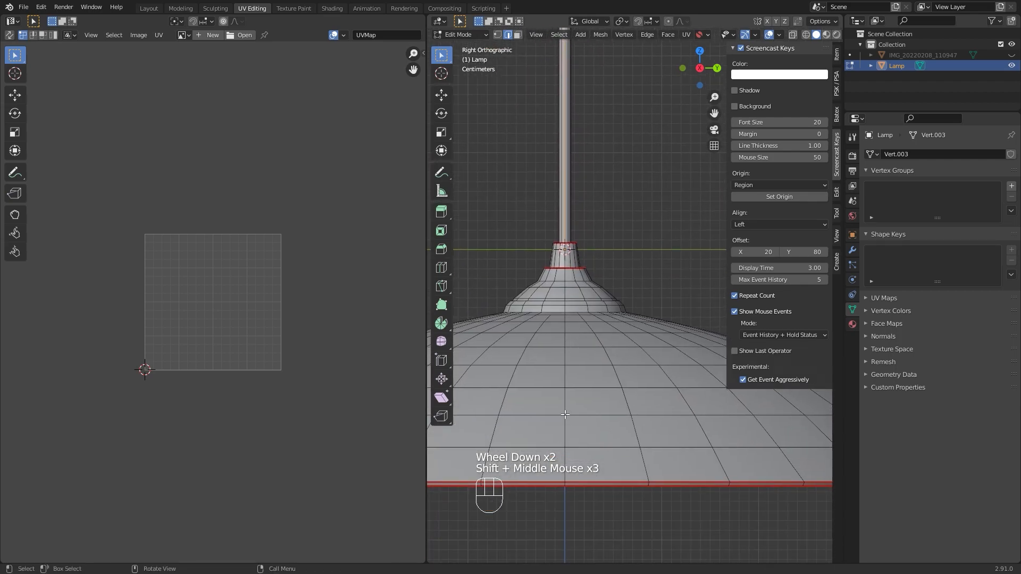
pyautogui.scroll(2, 552, 336)
pyautogui.keyDown('shift'); pyautogui.click(537, 288); pyautogui.keyUp('shift')
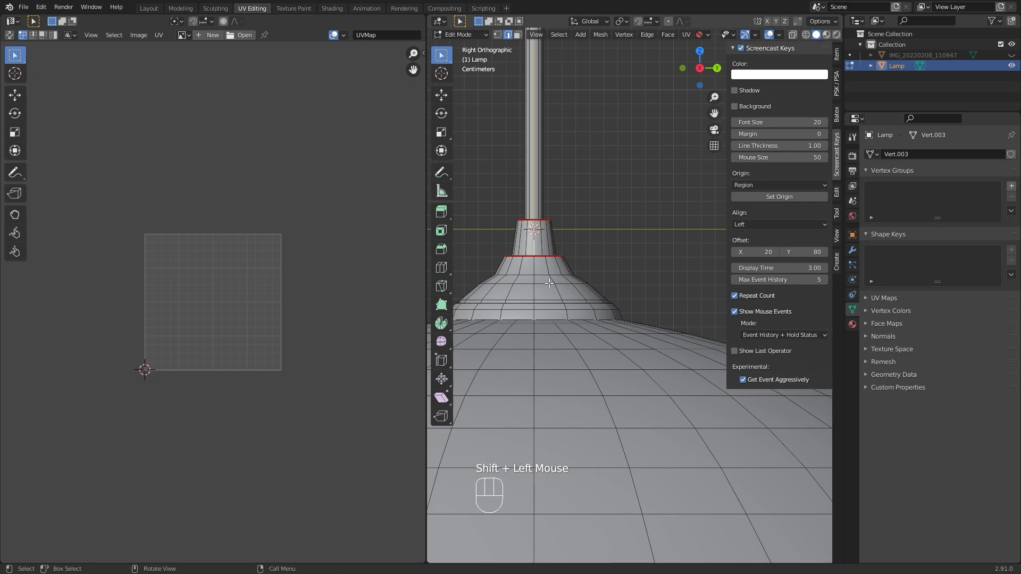
pyautogui.rightClick(636, 258)
pyautogui.click(623, 258)
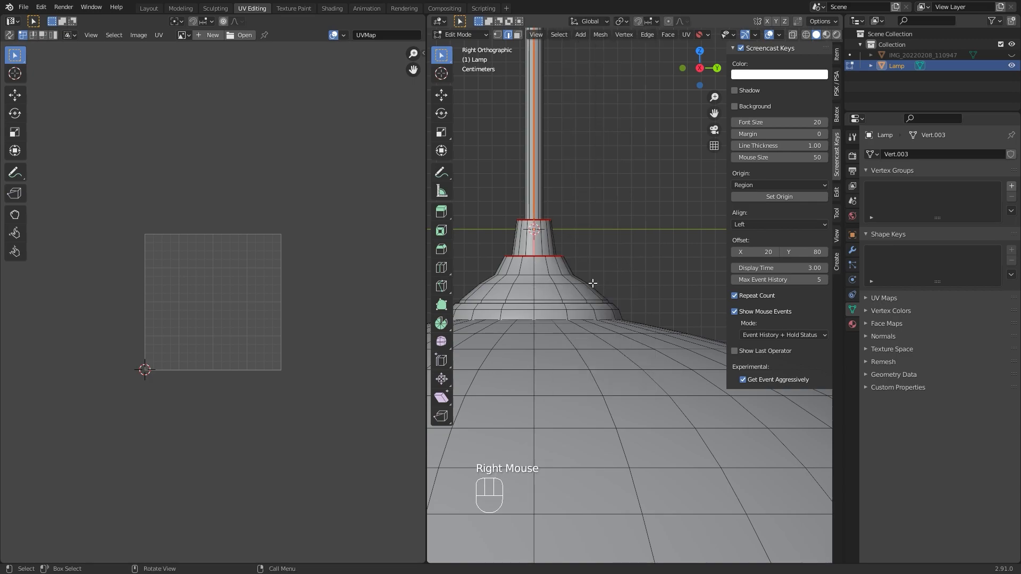
# Select the vertical edge path down the cap on top of the lampshade and mark it as a seam
pyautogui.keyDown('ctrl'); pyautogui.keyDown('shift'); pyautogui.click(533, 310); pyautogui.keyUp('shift'); pyautogui.keyUp('ctrl')
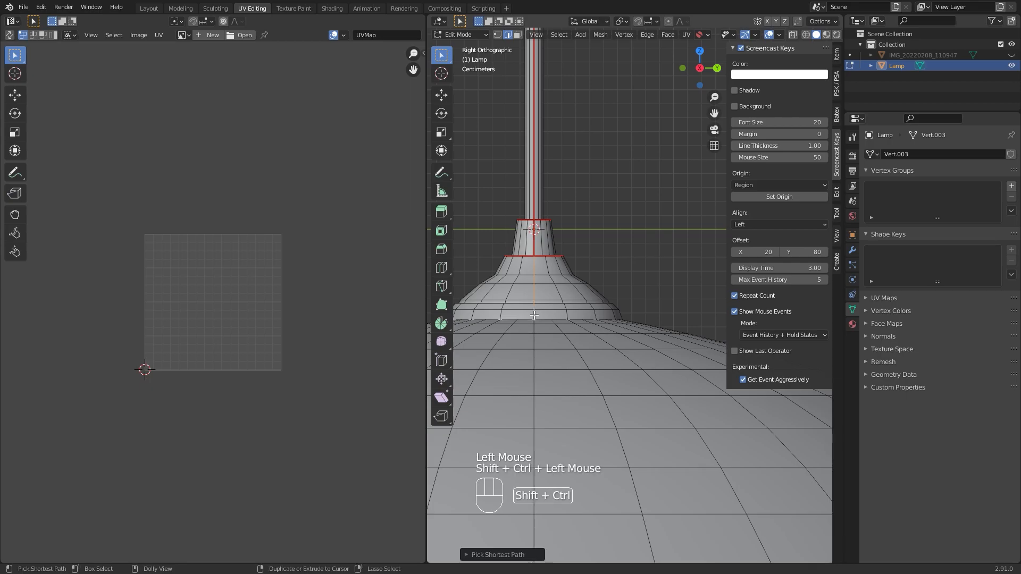
pyautogui.rightClick(648, 272)
pyautogui.press('Escape')
# Select a vertical edge loop running down the bulb and its neck and mark it as a seam
pyautogui.scroll(-2, 649, 272)
pyautogui.moveTo(626, 365); pyautogui.dragTo(690, 318, button='middle')
pyautogui.keyDown('alt'); pyautogui.click(544, 319); pyautogui.keyUp('alt')
pyautogui.rightClick(573, 373)
pyautogui.click(570, 371)
# Check the hidden seams with X-ray, and mark a line of vertical edges down the bulb socket as seams
pyautogui.scroll(2, 570, 371)
pyautogui.moveTo(624, 323); pyautogui.dragTo(687, 346, button='middle')
pyautogui.press('KP_3')
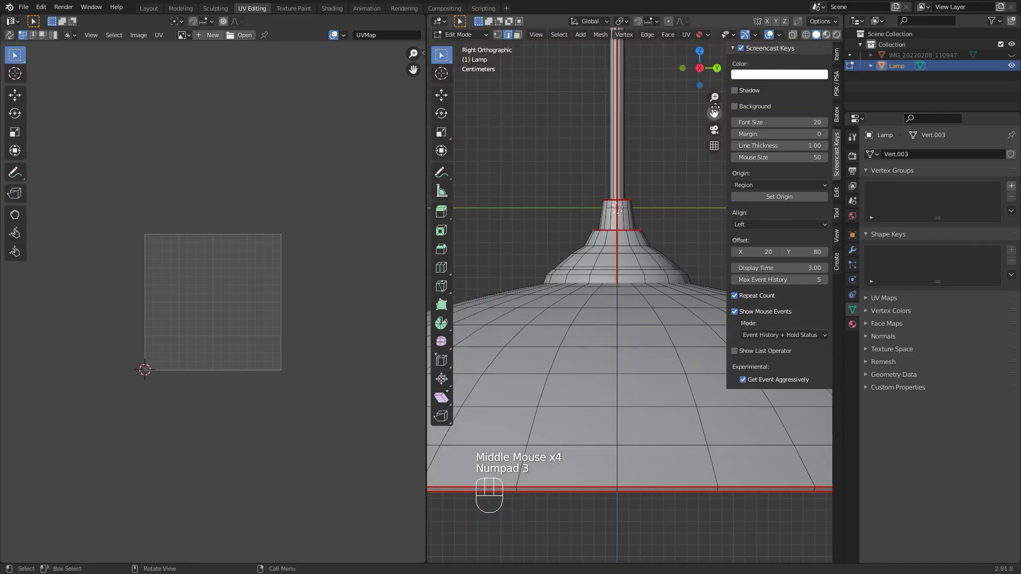
pyautogui.click(792, 34)
pyautogui.scroll(2, 592, 375)
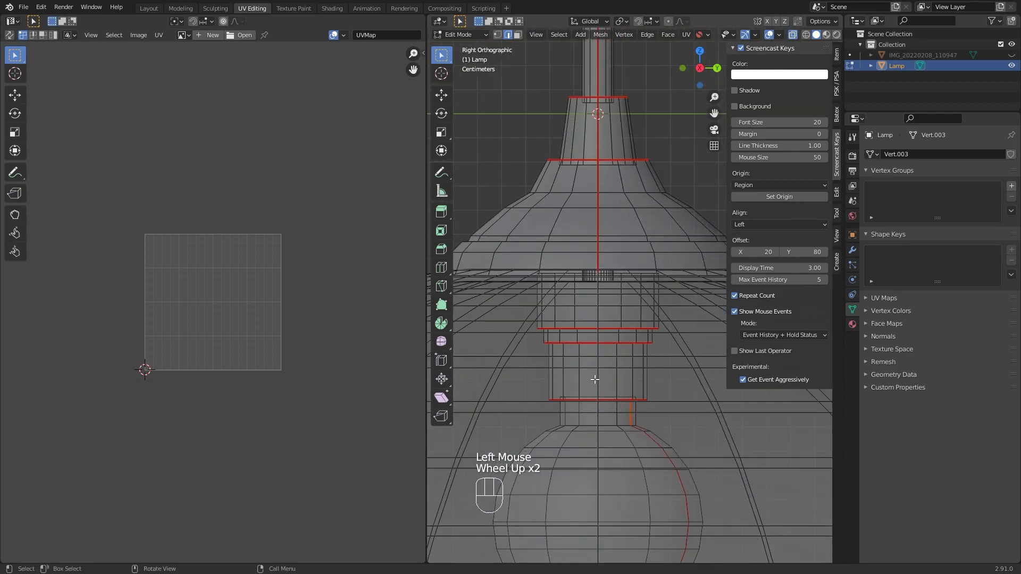
pyautogui.moveTo(608, 391); pyautogui.dragTo(605, 379, button='middle')
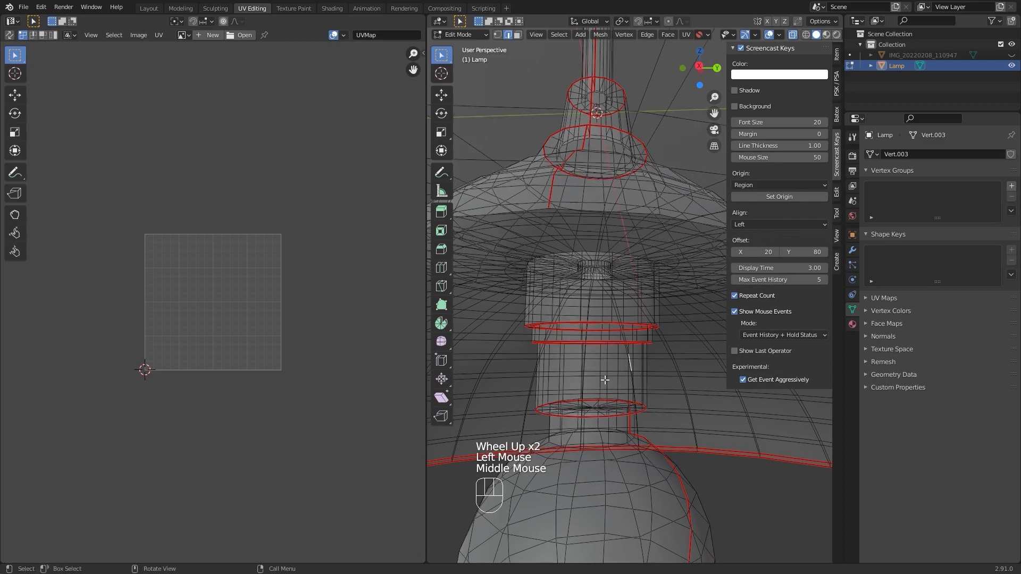
pyautogui.click(792, 34)
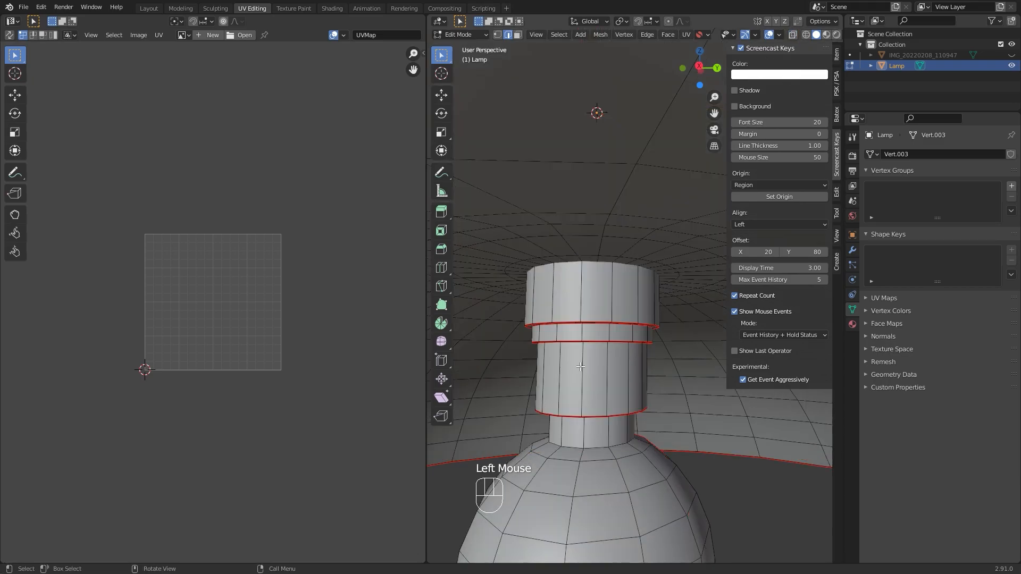
pyautogui.moveTo(588, 365); pyautogui.dragTo(691, 400, button='middle')
pyautogui.keyDown('shift'); pyautogui.click(607, 328); pyautogui.keyUp('shift')
pyautogui.keyDown('shift'); pyautogui.click(609, 294); pyautogui.keyUp('shift')
pyautogui.rightClick(621, 298)
pyautogui.click(616, 295)
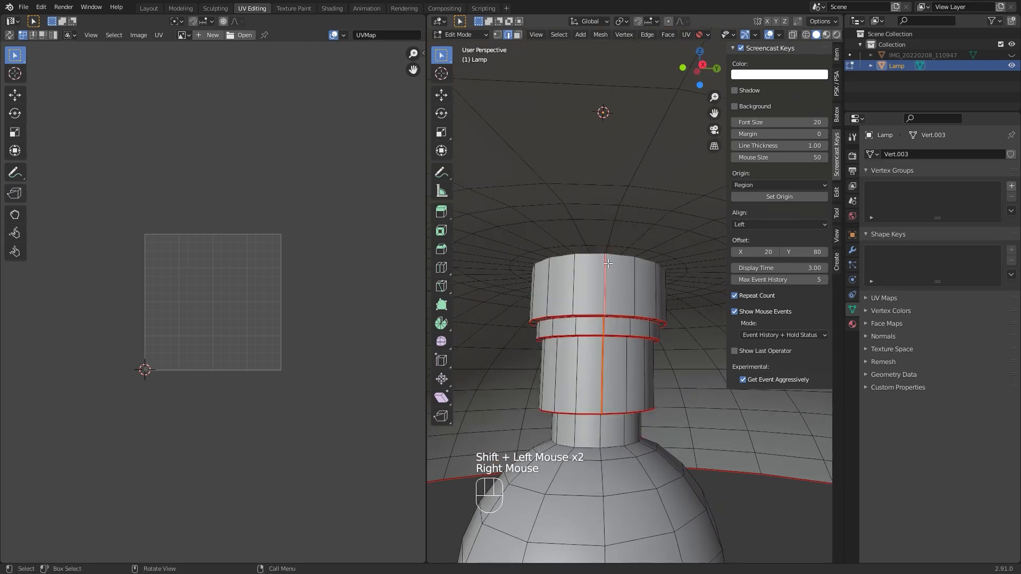
# Select all of the lamp's faces and unwrap them along the marked seams
pyautogui.scroll(-4, 612, 276)
pyautogui.moveTo(622, 296); pyautogui.dragTo(626, 367, button='middle')
pyautogui.scroll(-3, 627, 370)
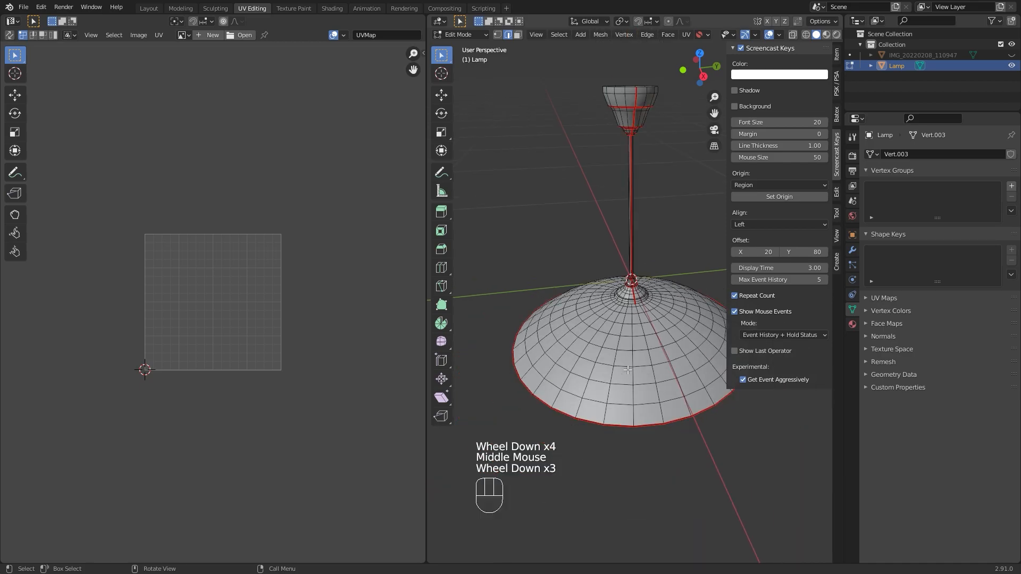
pyautogui.scroll(-1, 627, 369)
pyautogui.press('3')
pyautogui.press('a')
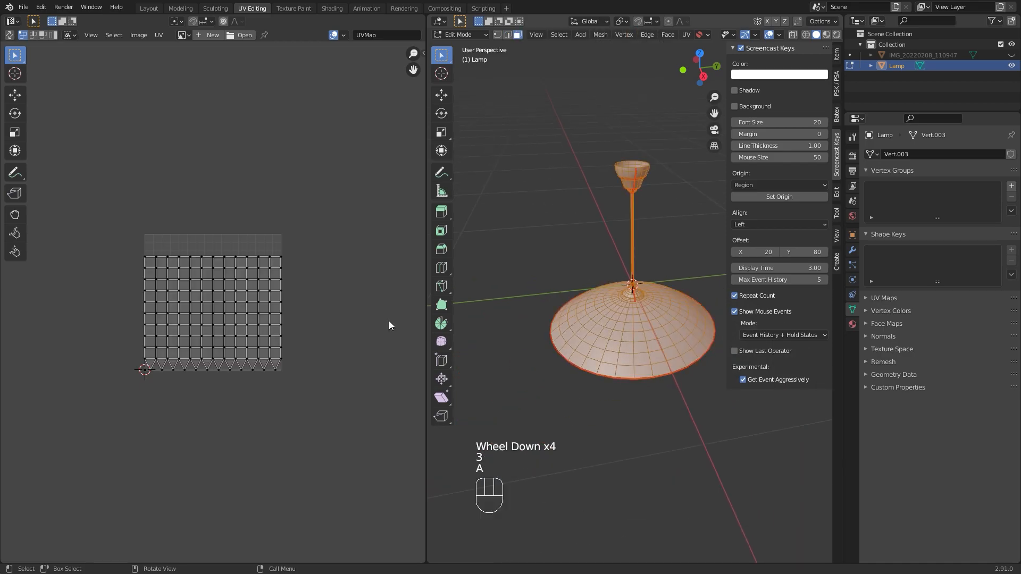
pyautogui.press('u')
pyautogui.click(258, 261)
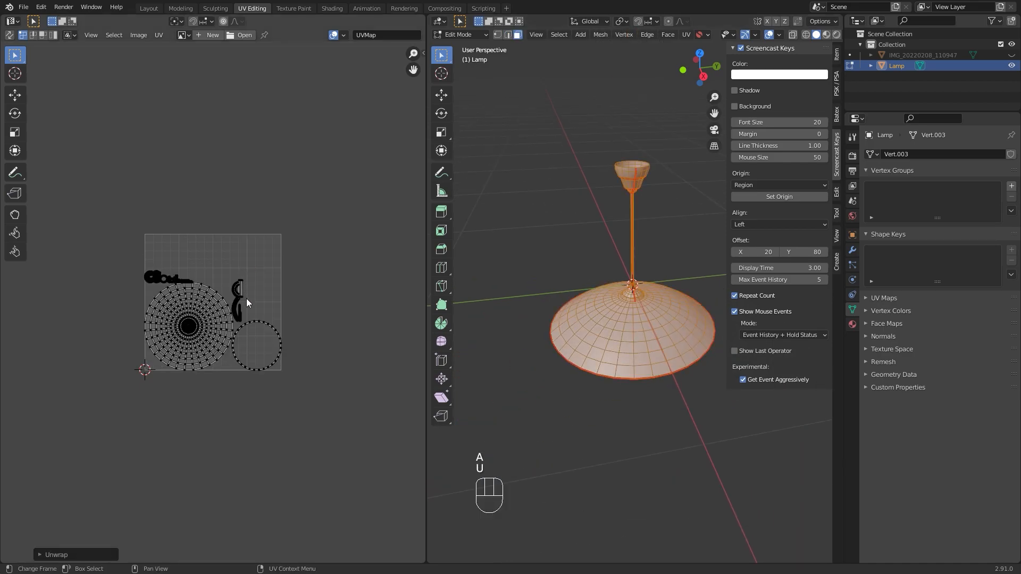
# Set the unwrap margin to 0.076 to space the UV islands apart
pyautogui.scroll(3, 254, 294)
pyautogui.moveTo(100, 397); pyautogui.dragTo(114, 435, button='middle')
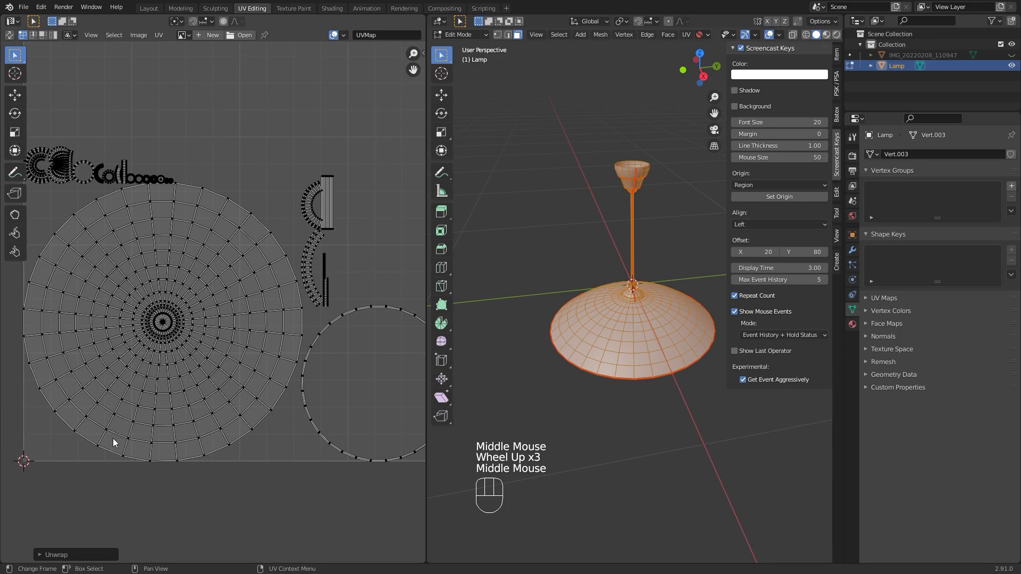
pyautogui.click(89, 555)
pyautogui.click(120, 548)
pyautogui.moveTo(120, 550); pyautogui.dragTo(126, 550)
pyautogui.moveTo(280, 362)
pyautogui.mouseDown(button='middle')
pyautogui.moveTo(264, 361)
pyautogui.moveTo(295, 362)
pyautogui.mouseUp(button='middle')
pyautogui.scroll(-1, 274, 362)
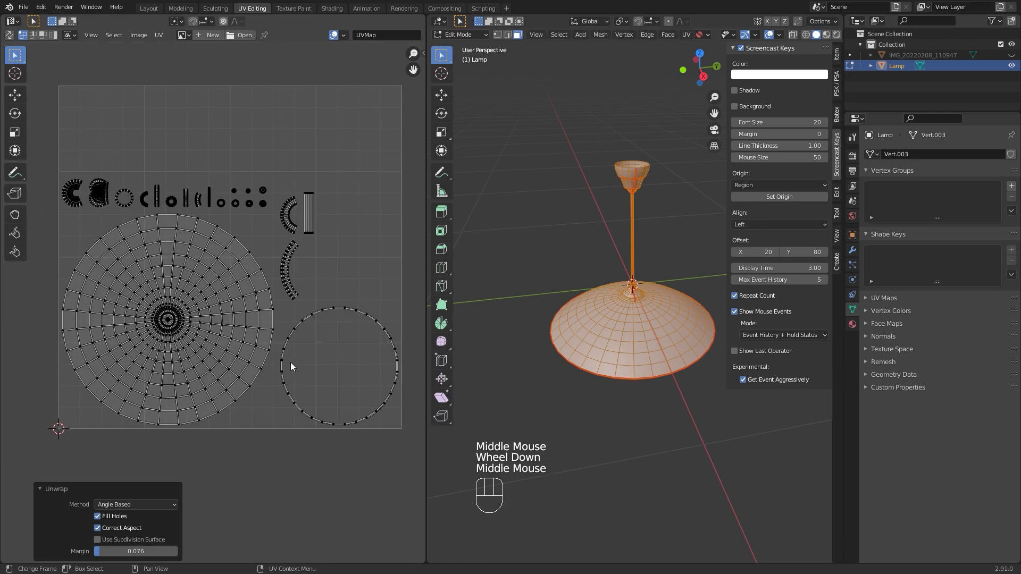
# Turn off Correct Aspect for the unwrap, try the Conformal method and return to Angle Based
pyautogui.click(148, 504)
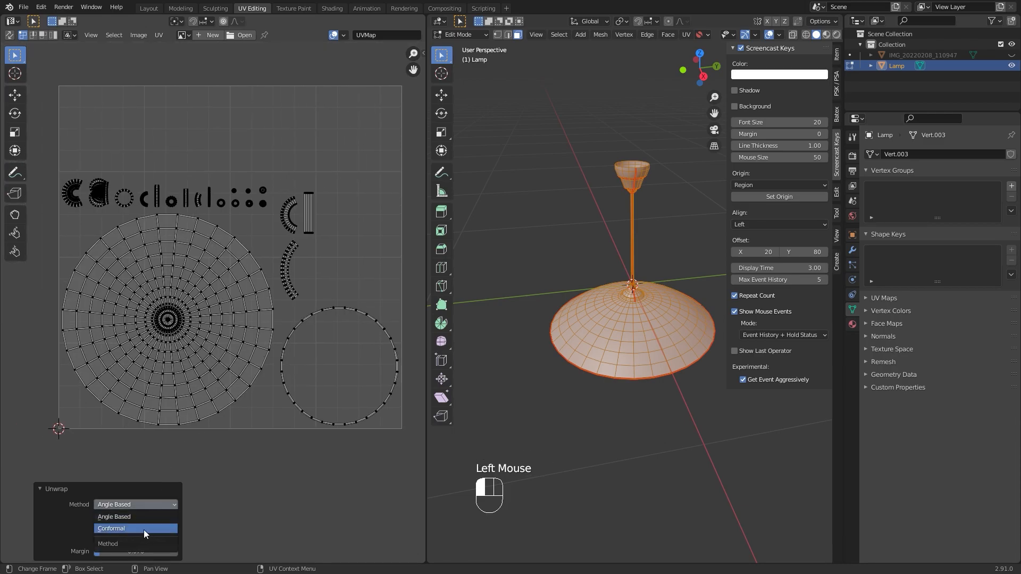
pyautogui.click(142, 531)
pyautogui.click(142, 530)
pyautogui.click(134, 507)
pyautogui.click(136, 527)
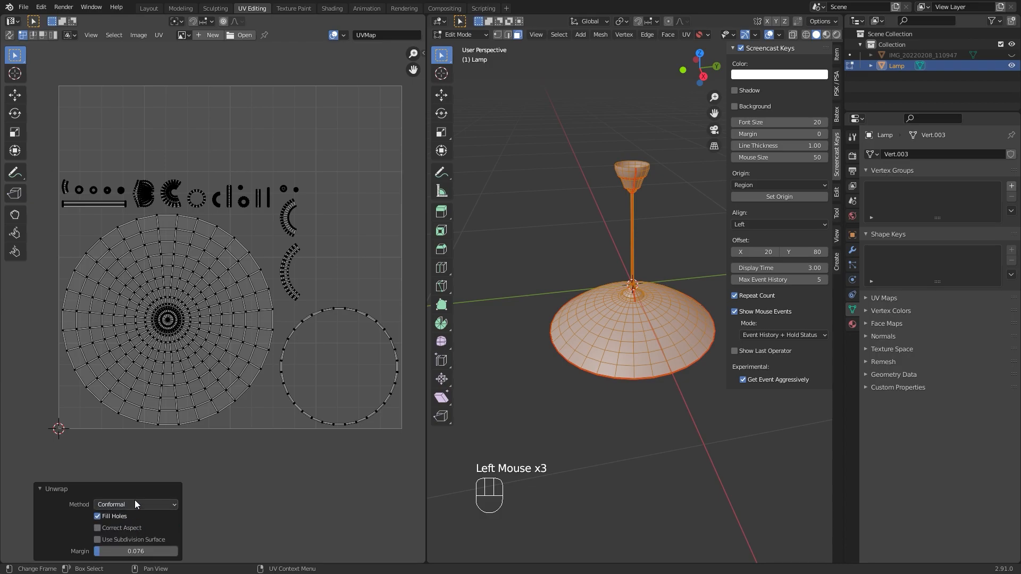
pyautogui.click(140, 504)
pyautogui.click(134, 514)
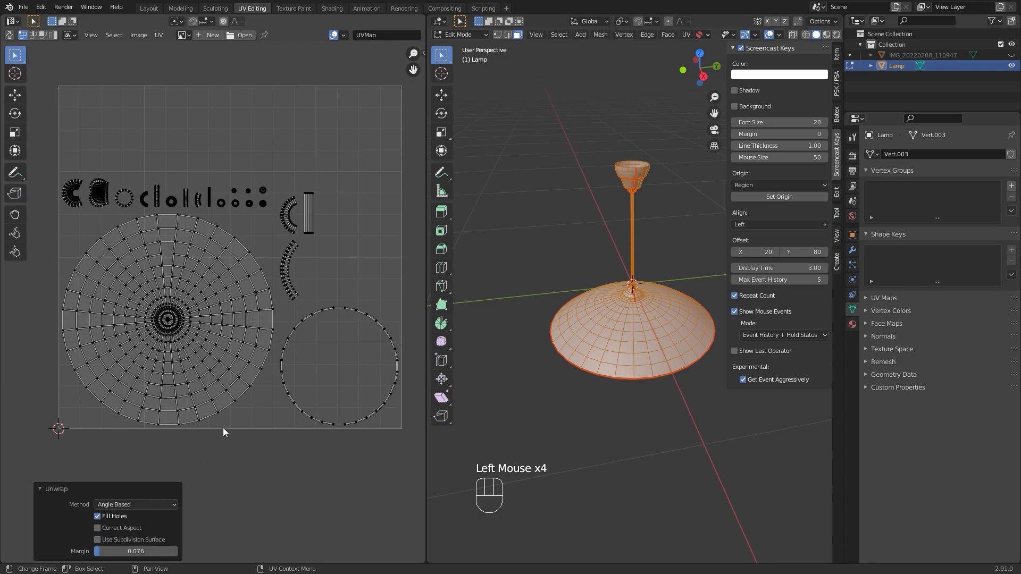
# Turn on UV sync selection and box-select the large round lampshade island in the UV editor
pyautogui.moveTo(340, 335); pyautogui.dragTo(309, 332, button='middle')
pyautogui.scroll(1, 305, 334)
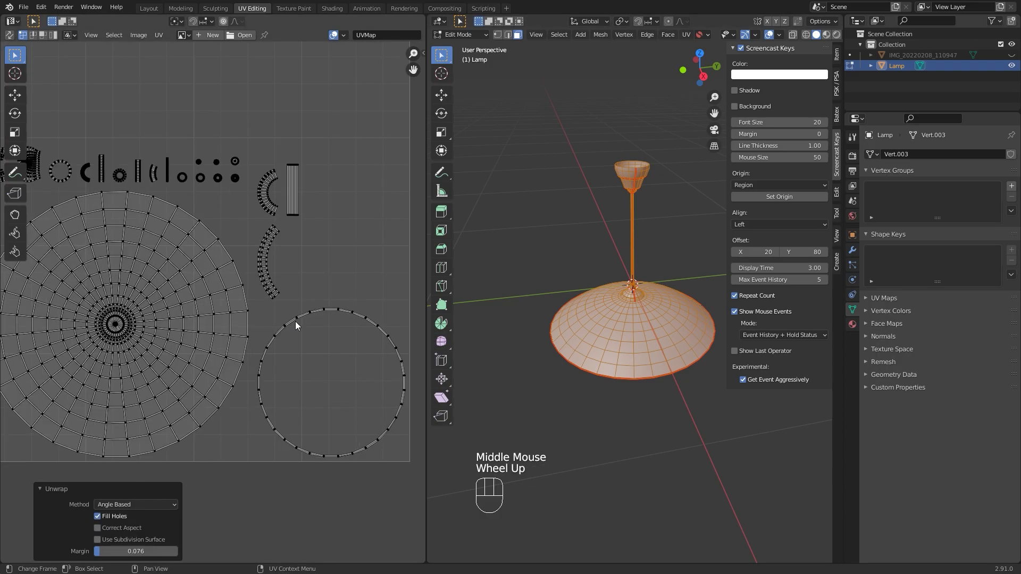
pyautogui.click(10, 36)
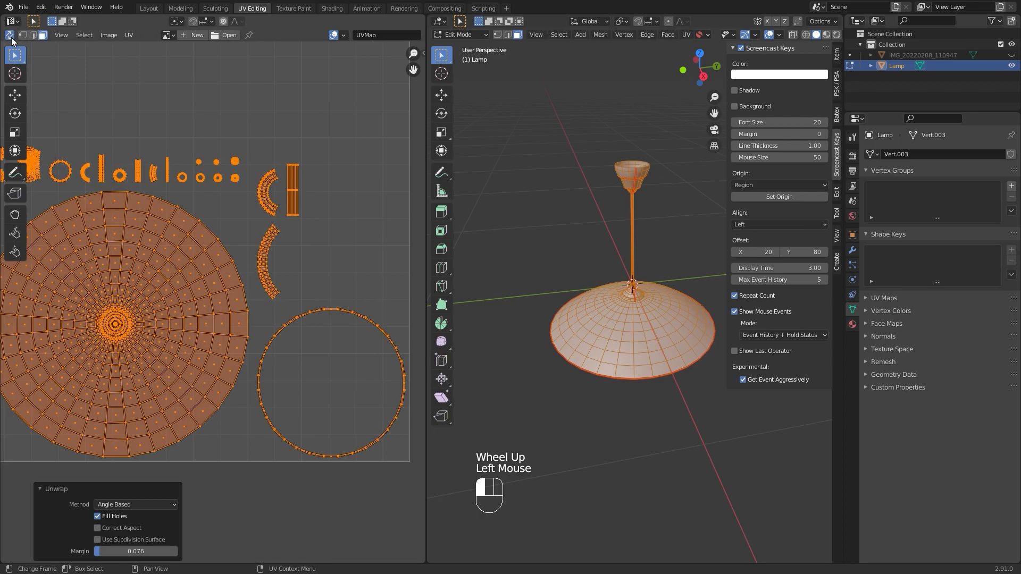
pyautogui.click(218, 195)
pyautogui.moveTo(226, 195); pyautogui.dragTo(3, 462)
# Extend the selection to all linked lampshade faces and hide every other part of the lamp
pyautogui.moveTo(533, 346); pyautogui.dragTo(544, 267, button='middle')
pyautogui.scroll(1, 605, 314)
pyautogui.moveTo(604, 315); pyautogui.dragTo(601, 367, button='middle')
pyautogui.scroll(2, 600, 368)
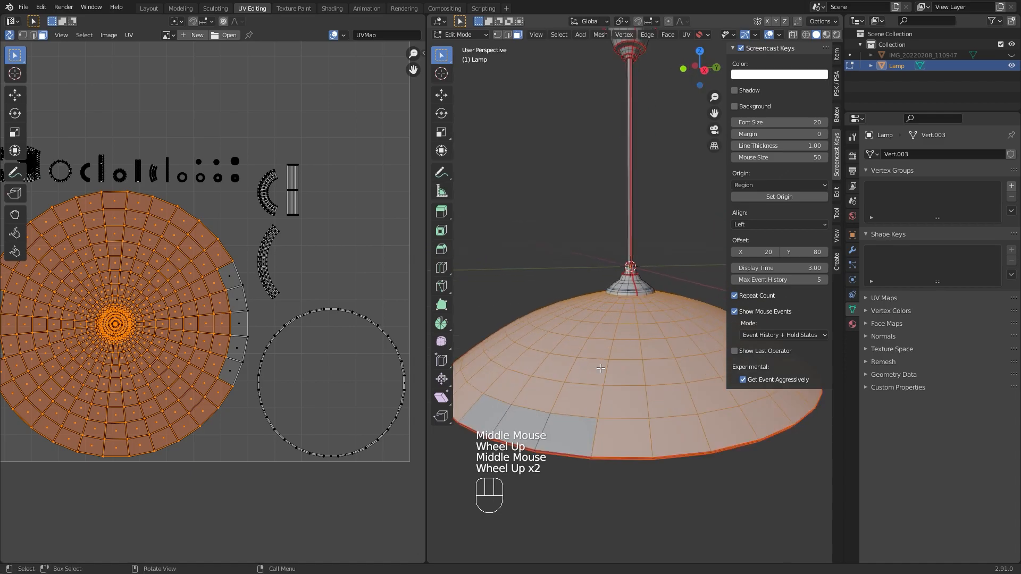
pyautogui.hotkey('ctrl', 'l')
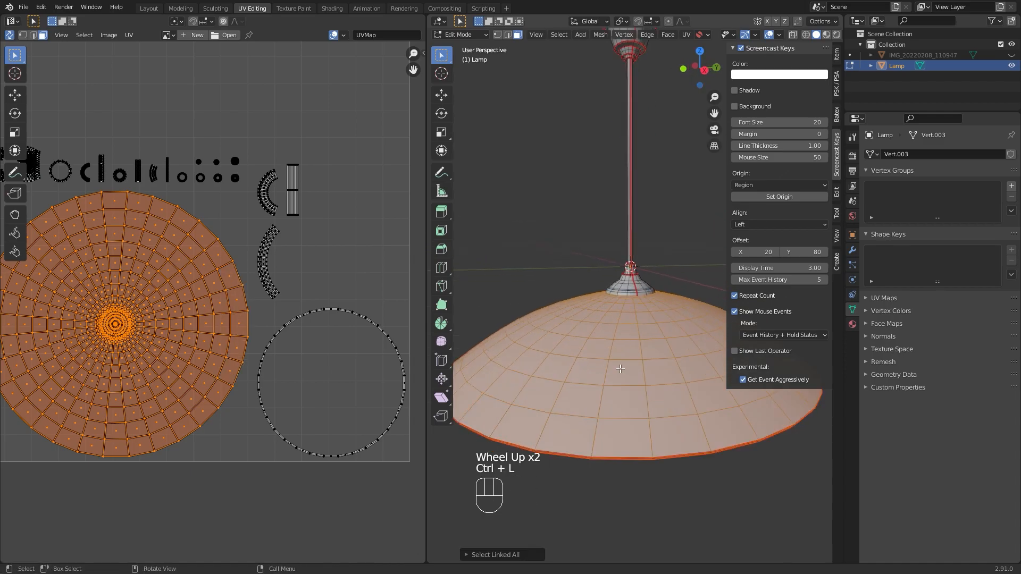
pyautogui.hotkey('shift', 'h')
pyautogui.moveTo(633, 368); pyautogui.dragTo(645, 387, button='middle')
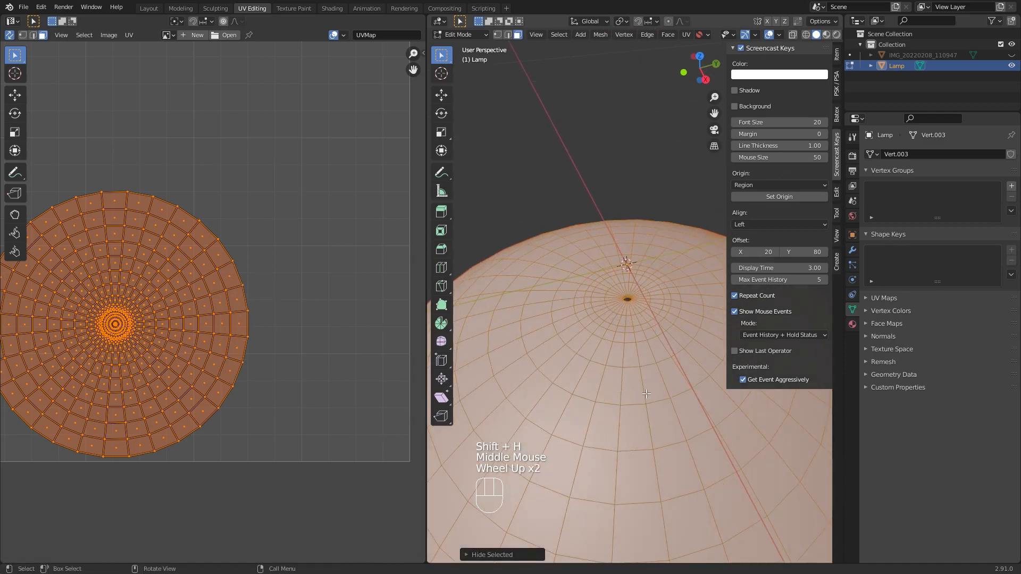
pyautogui.scroll(8, 644, 387)
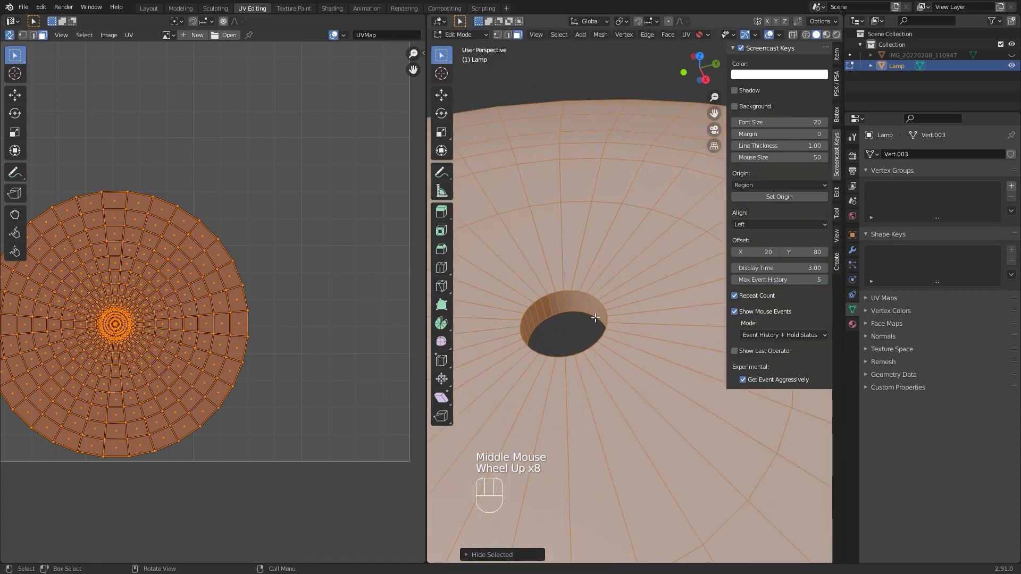
# Select the ring of faces lining the hole at the centre of the lampshade and delete those faces
pyautogui.press('2')
pyautogui.click(568, 310)
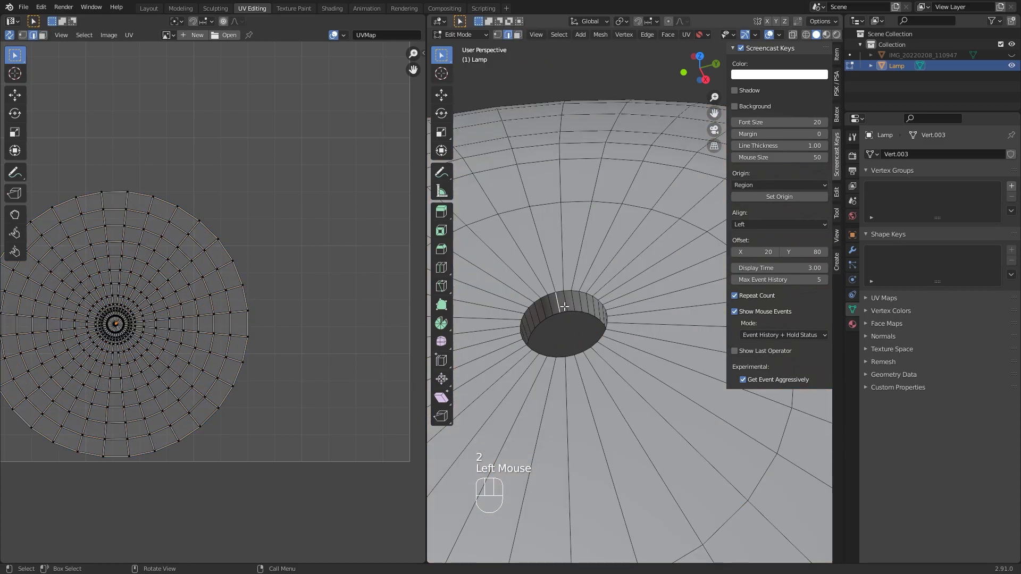
pyautogui.press('3')
pyautogui.click(565, 308)
pyautogui.moveTo(565, 308); pyautogui.dragTo(702, 353, button='middle')
pyautogui.keyDown('ctrl'); pyautogui.keyDown('shift'); pyautogui.click(670, 349); pyautogui.keyUp('shift'); pyautogui.keyUp('ctrl')
pyautogui.moveTo(702, 353); pyautogui.dragTo(608, 319, button='middle')
pyautogui.keyDown('ctrl'); pyautogui.keyDown('shift'); pyautogui.click(562, 323); pyautogui.keyUp('shift'); pyautogui.keyUp('ctrl')
pyautogui.keyDown('ctrl'); pyautogui.keyDown('shift'); pyautogui.click(623, 314); pyautogui.keyUp('shift'); pyautogui.keyUp('ctrl')
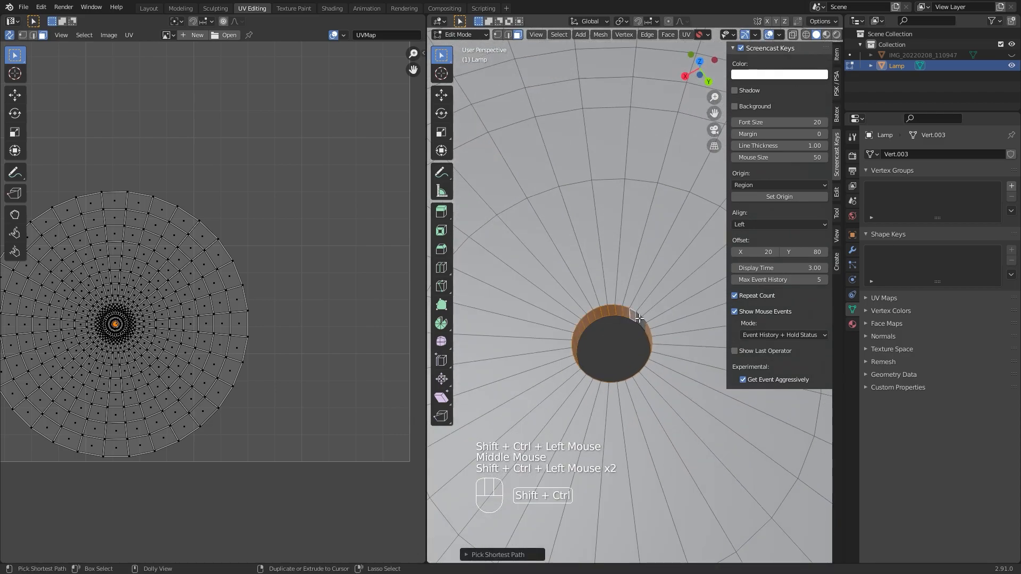
pyautogui.press('x')
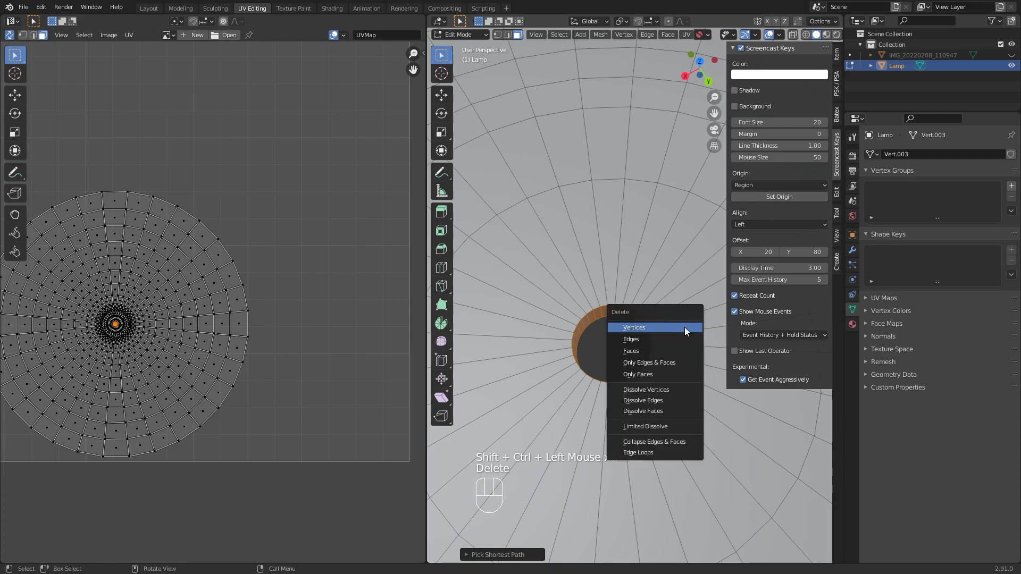
pyautogui.click(672, 346)
# Reveal all hidden lamp parts, select the whole mesh and unwrap it again
pyautogui.moveTo(672, 346); pyautogui.dragTo(594, 313, button='middle')
pyautogui.scroll(-3, 638, 329)
pyautogui.scroll(-4, 594, 313)
pyautogui.moveTo(258, 282); pyautogui.dragTo(300, 340, button='middle')
pyautogui.hotkey('alt', 'h')
pyautogui.press('a')
pyautogui.press('u')
pyautogui.click(290, 288)
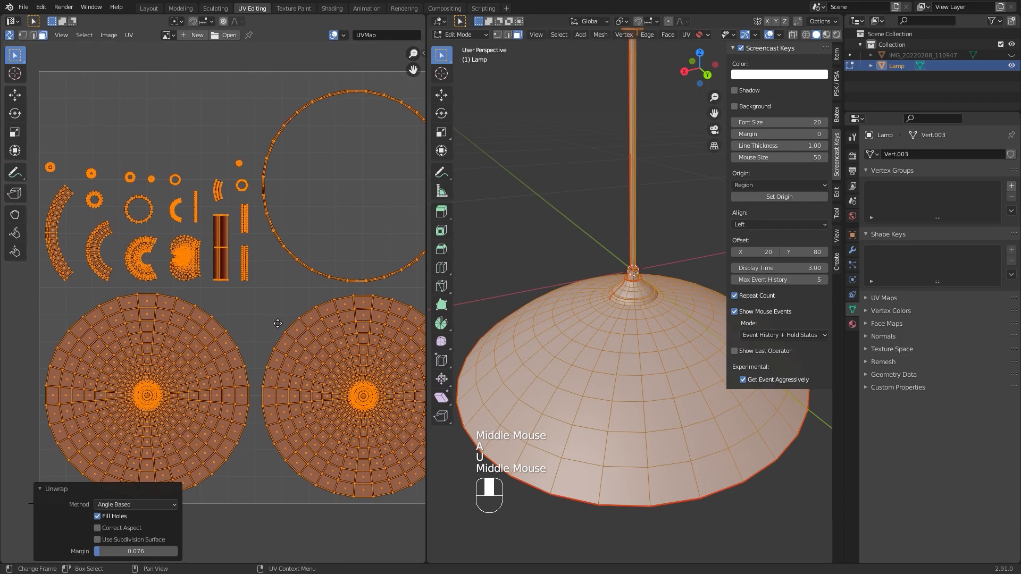
# Try the Conformal method for the unwrap
pyautogui.scroll(1, 202, 476)
pyautogui.click(155, 504)
pyautogui.click(152, 528)
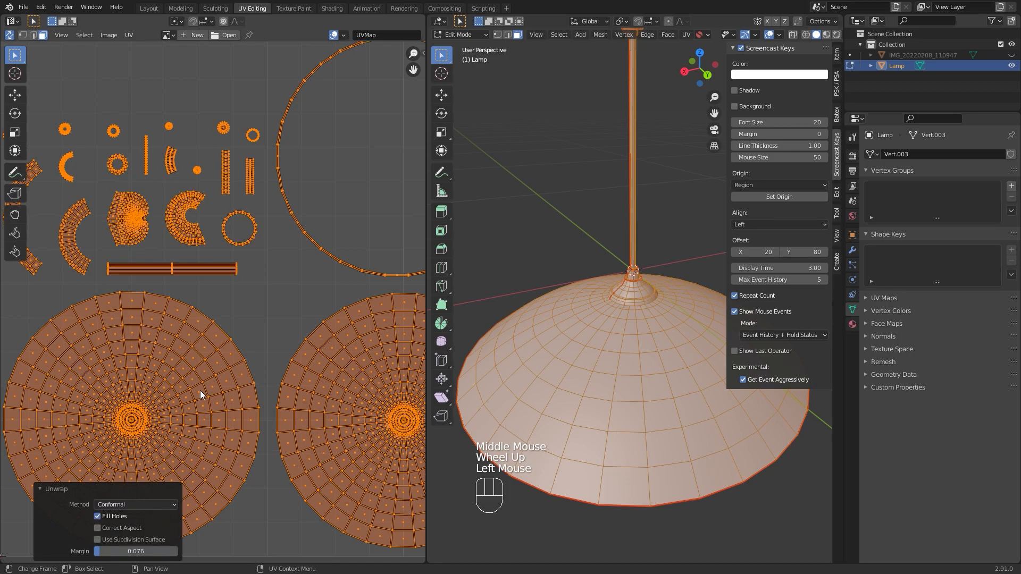
# Select the bulb's UV island in the UV editor and find the matching faces on the model
pyautogui.scroll(3, 200, 391)
pyautogui.moveTo(149, 316); pyautogui.dragTo(218, 394)
pyautogui.moveTo(521, 239); pyautogui.dragTo(628, 213, button='middle')
pyautogui.scroll(-3, 576, 239)
pyautogui.moveTo(628, 213); pyautogui.dragTo(638, 255, button='middle')
pyautogui.scroll(2, 627, 282)
pyautogui.moveTo(601, 313); pyautogui.dragTo(651, 287, button='middle')
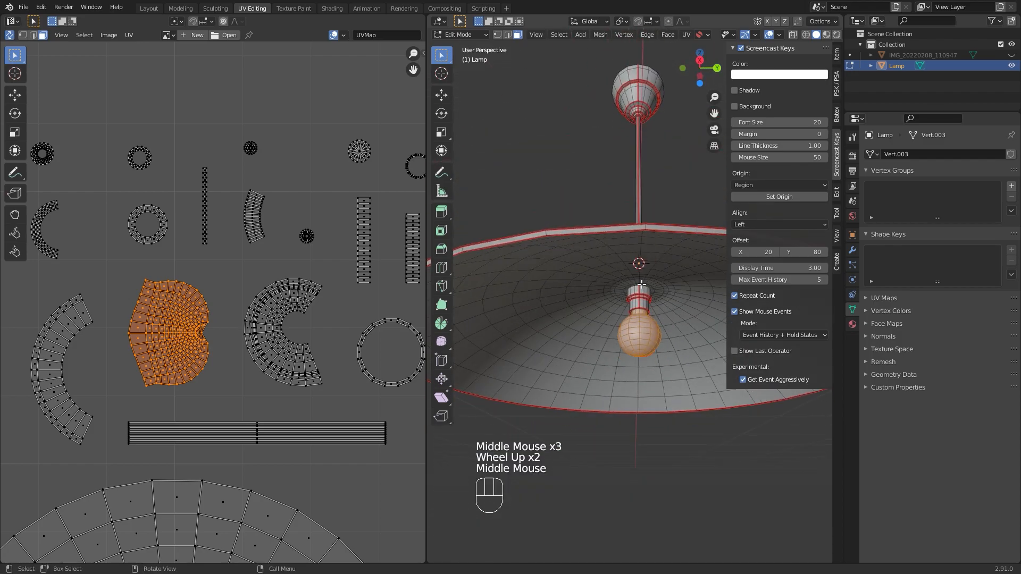
# Select the C-shaped UV island beside the bulb's, locate its faces on the model and review the overall UV layout
pyautogui.scroll(4, 227, 321)
pyautogui.scroll(-2, 228, 321)
pyautogui.moveTo(237, 274); pyautogui.dragTo(325, 388)
pyautogui.moveTo(553, 319); pyautogui.dragTo(560, 380, button='middle')
pyautogui.moveTo(206, 275); pyautogui.dragTo(333, 376, button='middle')
pyautogui.scroll(1, 332, 375)
pyautogui.scroll(-3, 333, 376)
pyautogui.moveTo(355, 420); pyautogui.dragTo(236, 349, button='middle')
pyautogui.scroll(1, 236, 349)
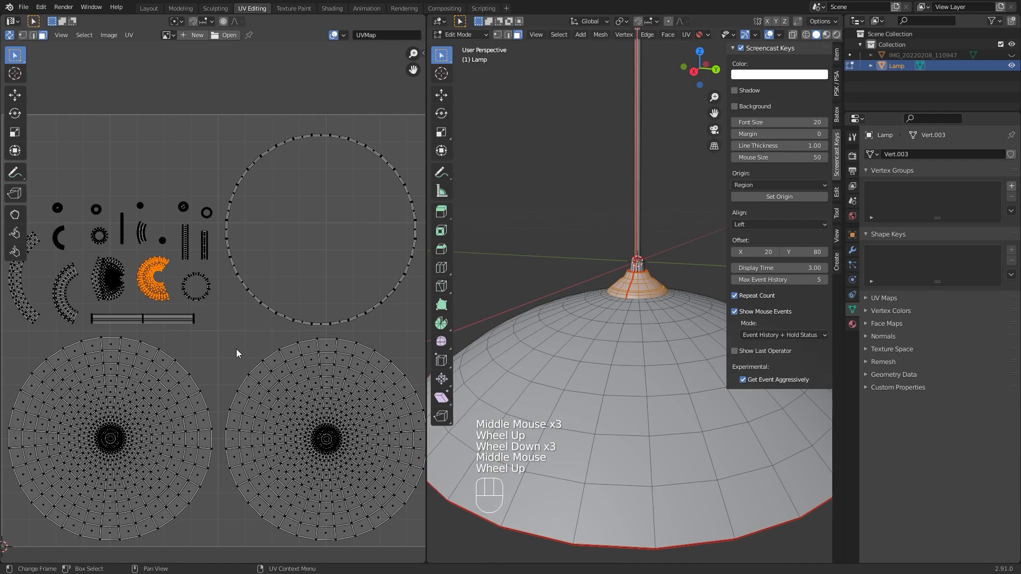
pyautogui.moveTo(161, 340); pyautogui.dragTo(225, 327, button='middle')
pyautogui.scroll(2, 225, 328)
pyautogui.scroll(-2, 261, 322)
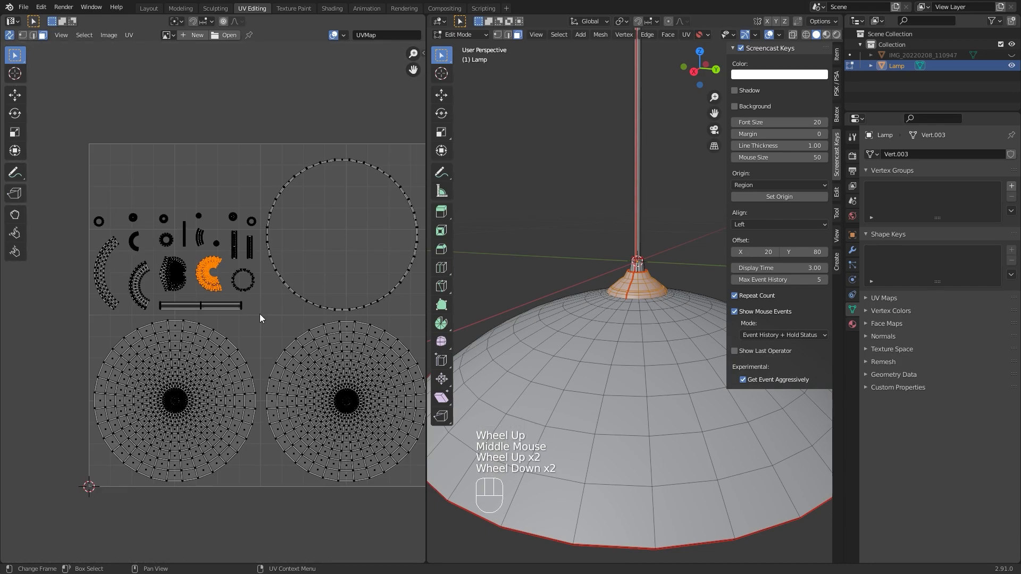
# Return to Object Mode and apply All Transforms to the lamp
pyautogui.moveTo(644, 340); pyautogui.dragTo(653, 345, button='middle')
pyautogui.scroll(-3, 653, 345)
pyautogui.press('Tab')
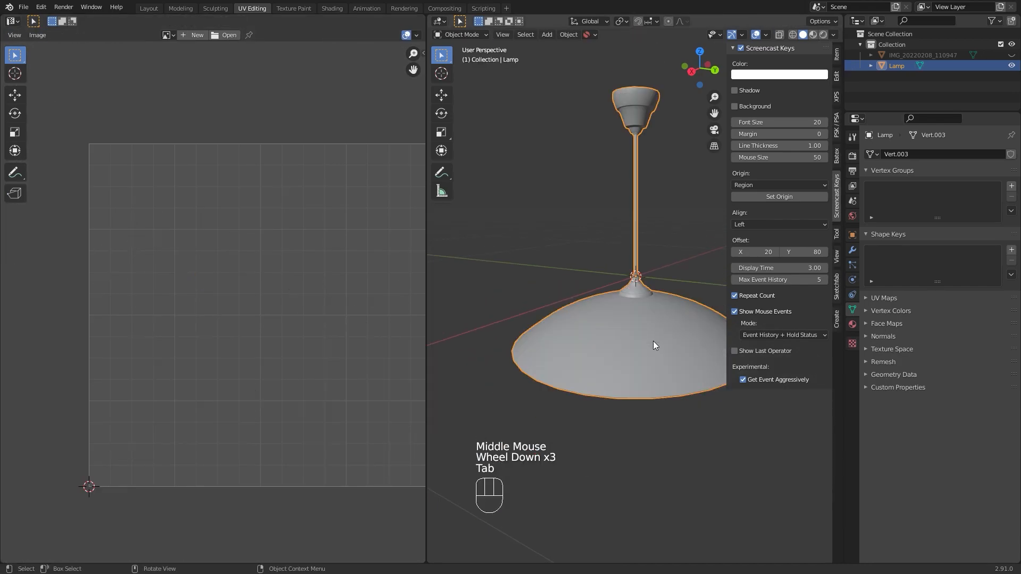
pyautogui.hotkey('ctrl', 'a')
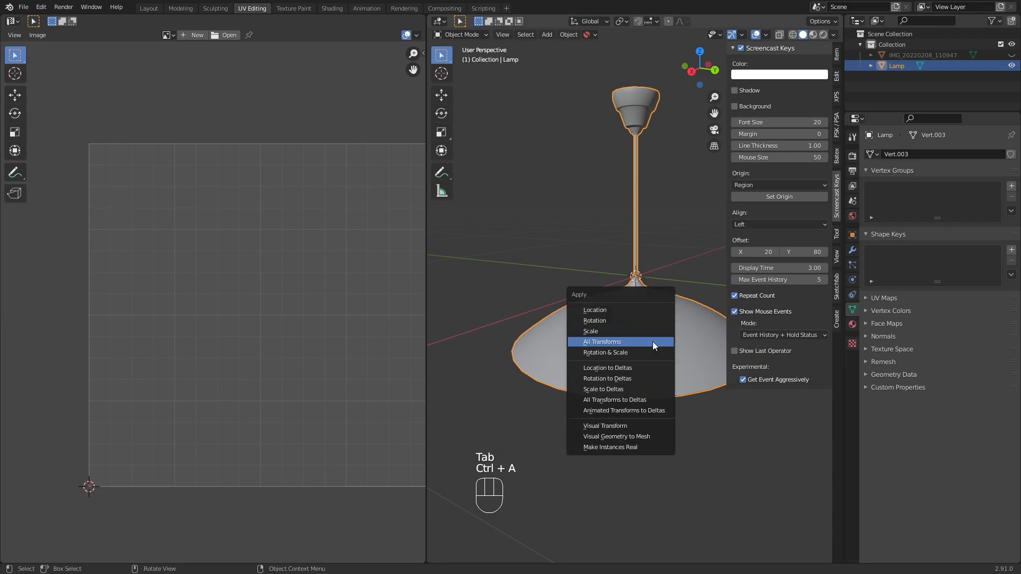
pyautogui.click(652, 342)
# Select all of the lamp's faces in Edit Mode and unwrap them with the Angle Based method
pyautogui.press('Tab')
pyautogui.press('a')
pyautogui.press('u')
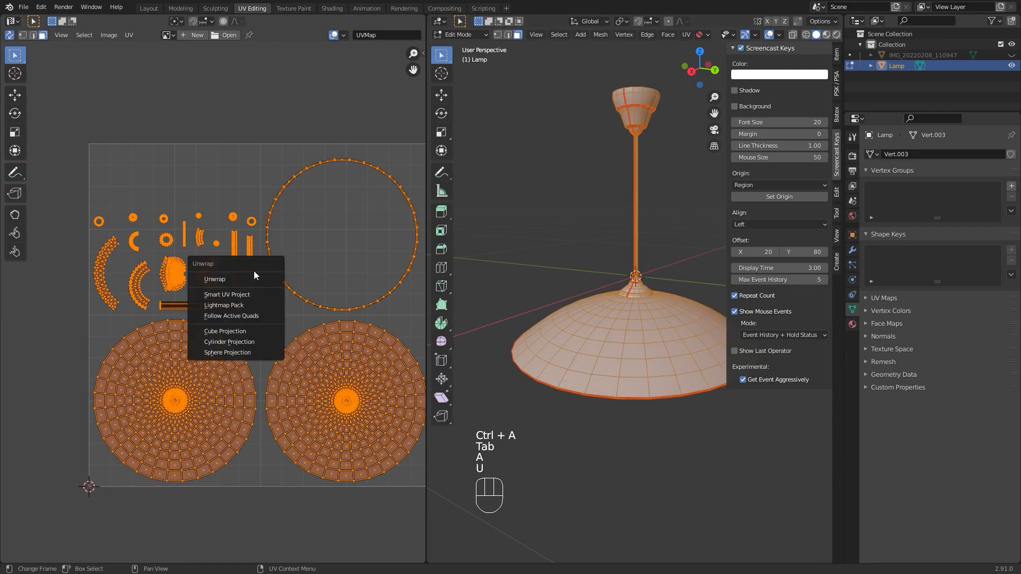
pyautogui.click(255, 279)
pyautogui.moveTo(122, 500); pyautogui.dragTo(127, 515)
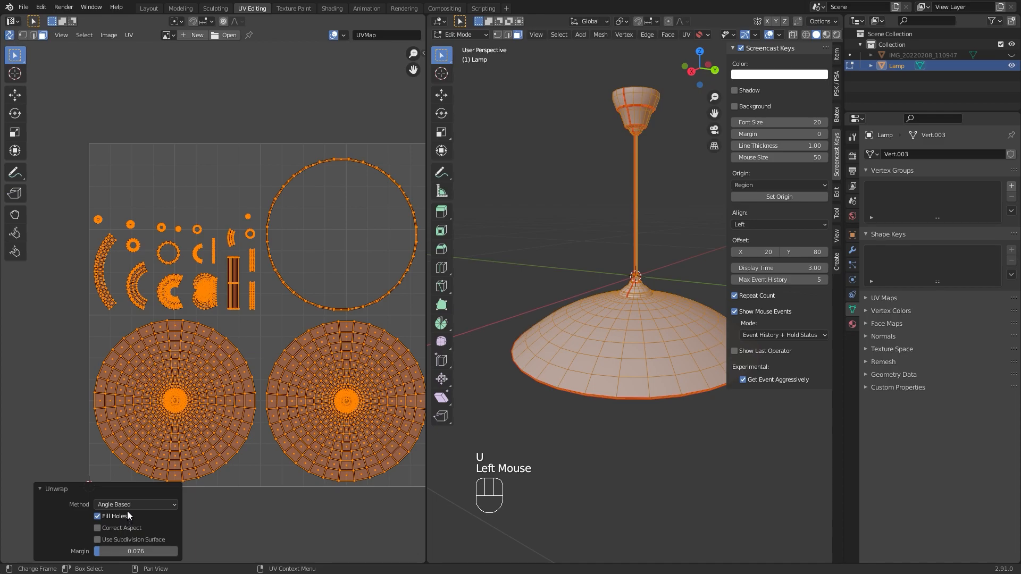
# Select all UVs and pack the islands with a margin of about 0.05
pyautogui.click(129, 35)
pyautogui.click(196, 228)
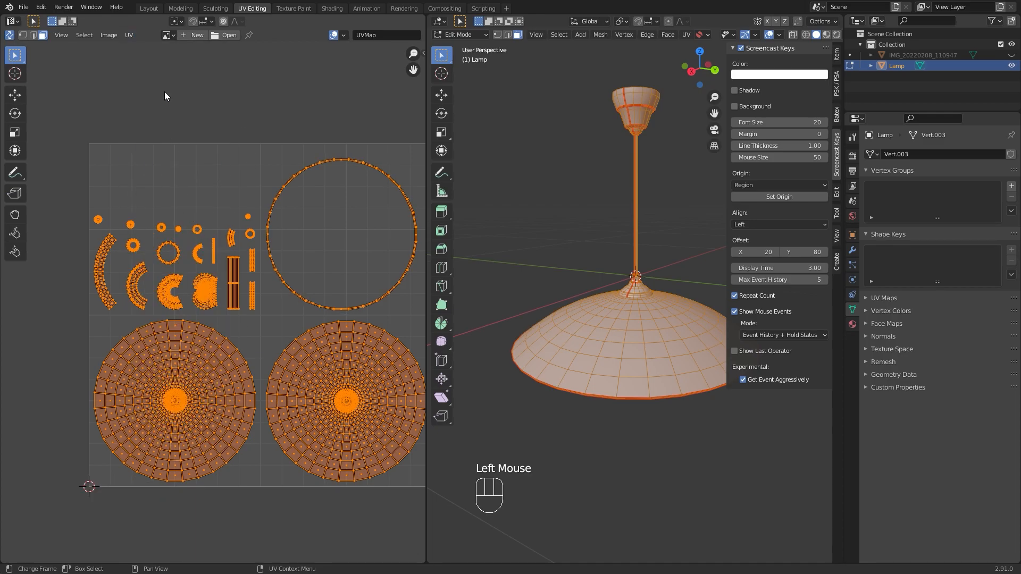
pyautogui.click(130, 44)
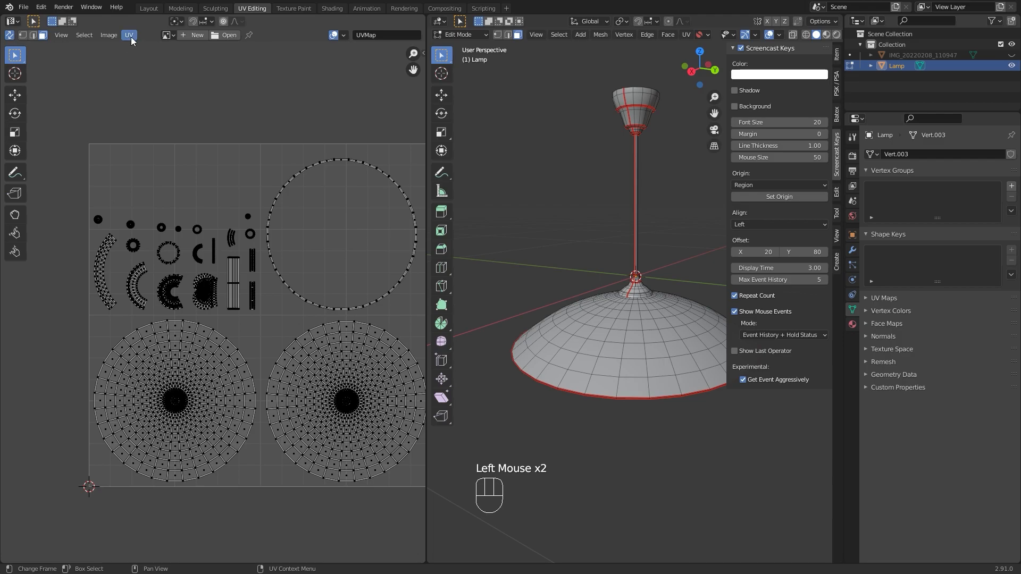
pyautogui.press('a')
pyautogui.click(130, 35)
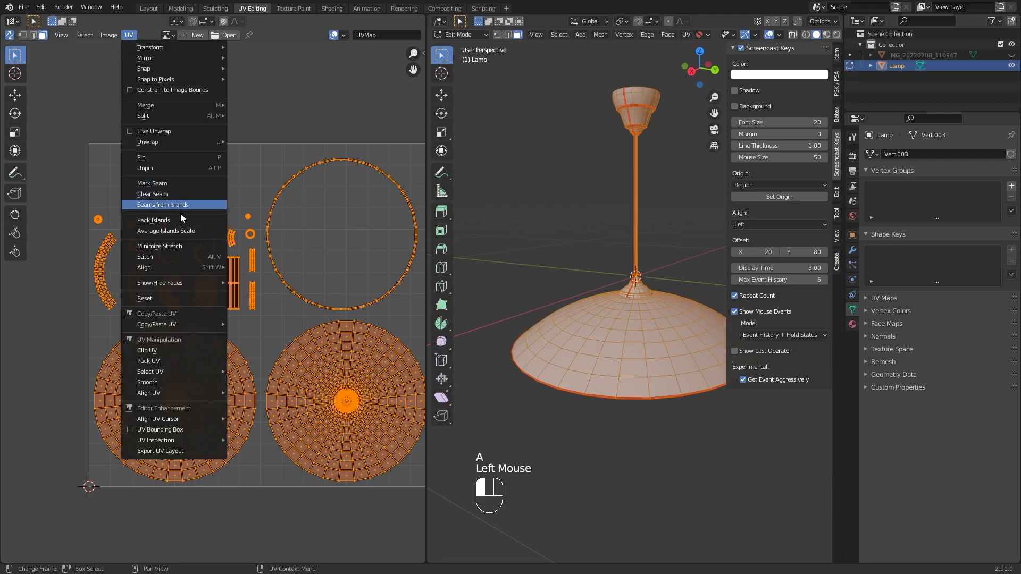
pyautogui.click(154, 220)
pyautogui.click(107, 539)
pyautogui.moveTo(137, 552); pyautogui.dragTo(109, 550)
pyautogui.click(131, 552)
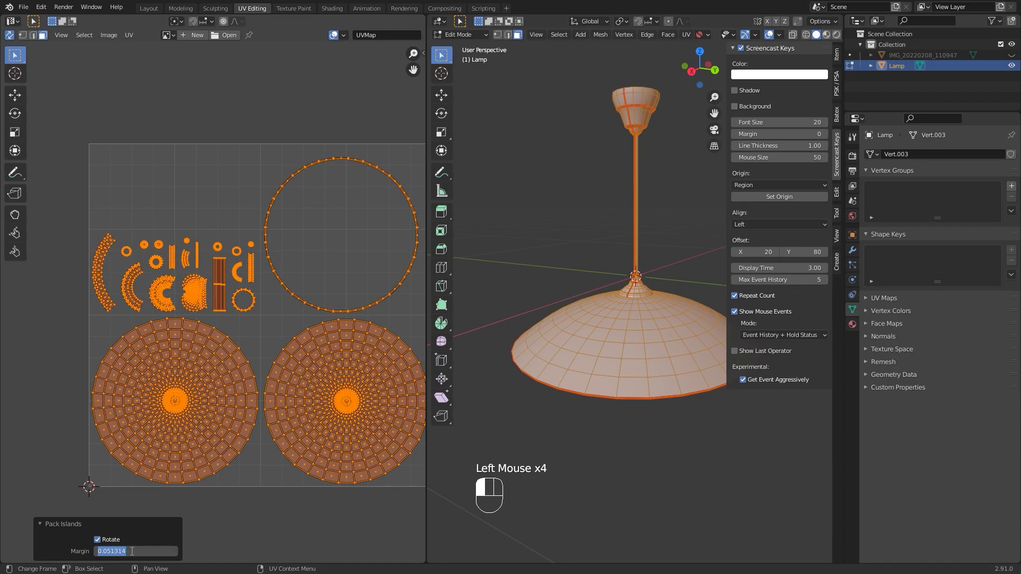
pyautogui.press('BackSpace')
pyautogui.press('Return')
# Return the lamp to Object Mode and hide the 3D viewport's sidebar
pyautogui.moveTo(168, 394); pyautogui.dragTo(175, 395, button='middle')
pyautogui.moveTo(619, 344); pyautogui.dragTo(630, 296, button='middle')
pyautogui.press('Tab')
pyautogui.scroll(1, 622, 330)
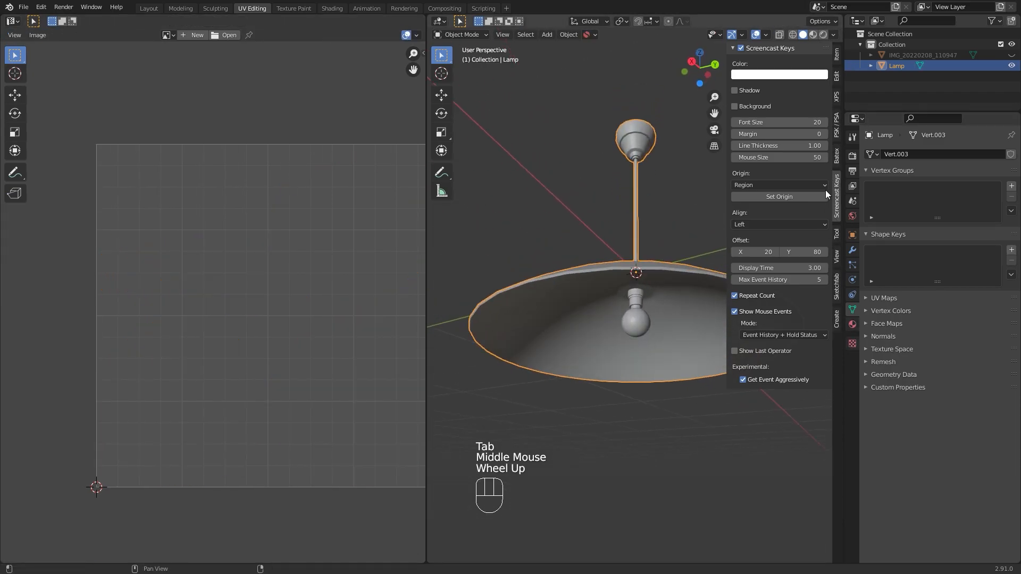
pyautogui.press('n')
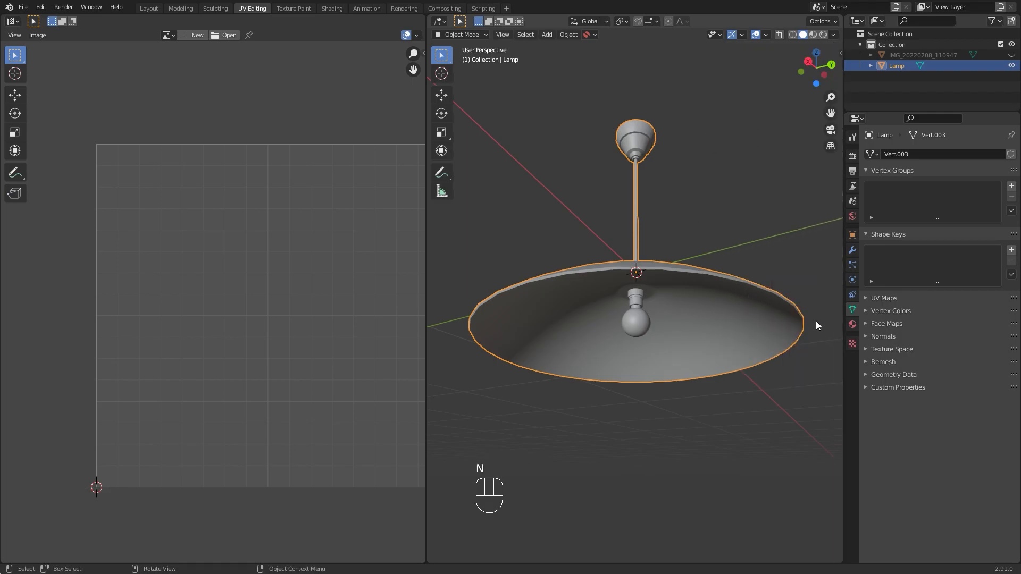
# Give the lamp a new material with a Checker Texture as its base color
pyautogui.click(853, 325)
pyautogui.click(896, 202)
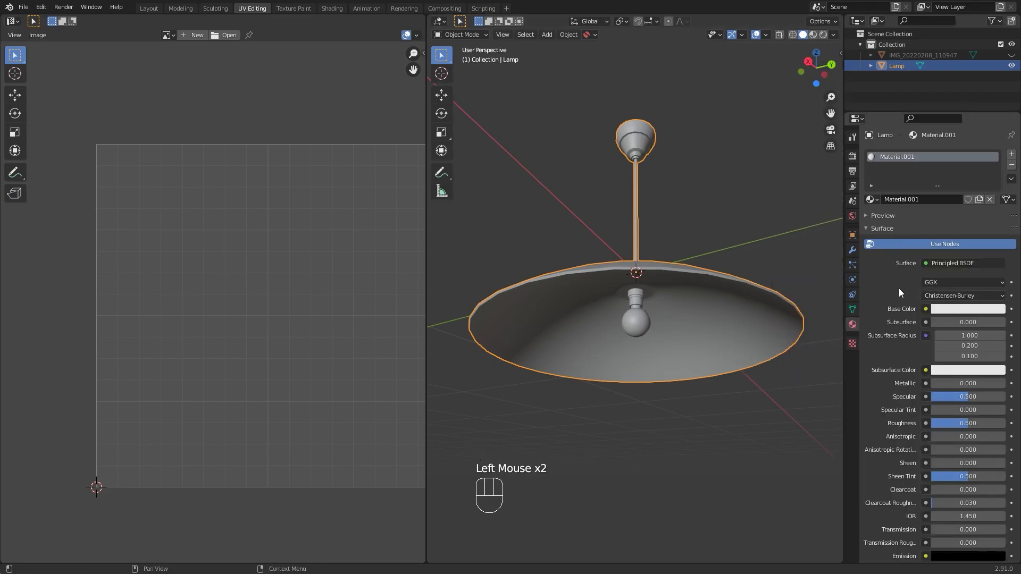
pyautogui.scroll(-2, 915, 316)
pyautogui.scroll(2, 914, 316)
pyautogui.scroll(-3, 914, 316)
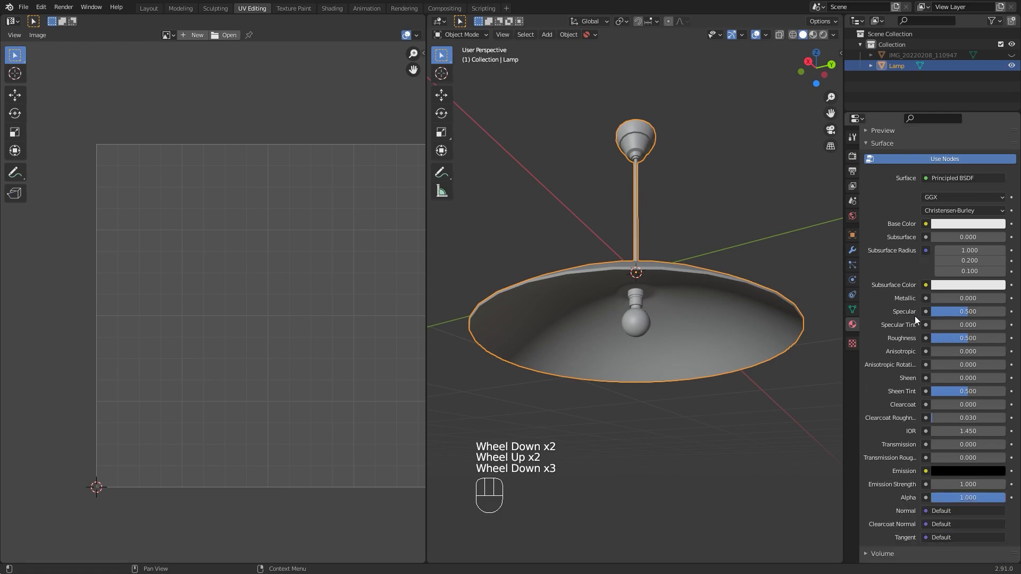
pyautogui.scroll(1, 915, 316)
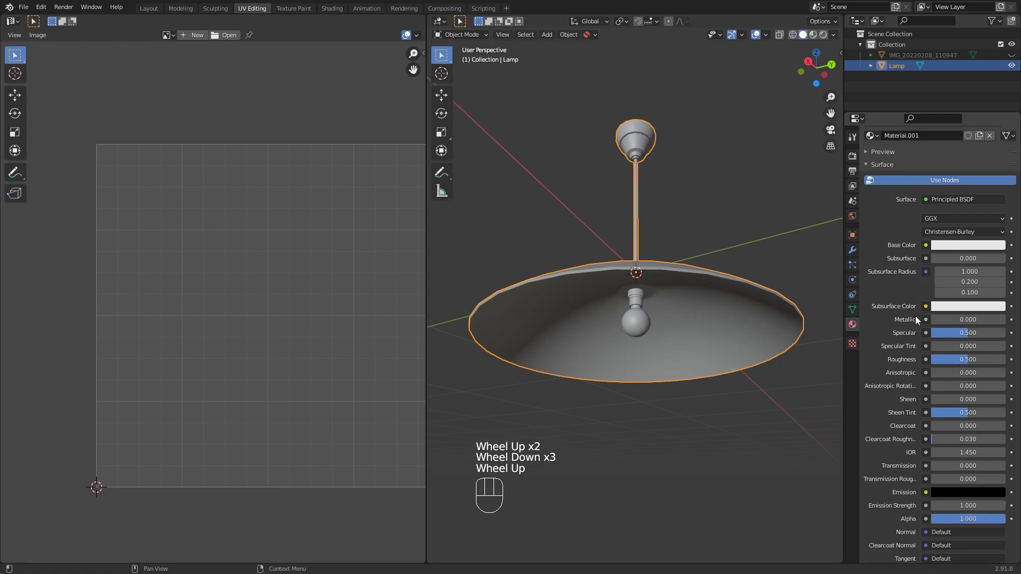
pyautogui.click(927, 244)
pyautogui.click(712, 281)
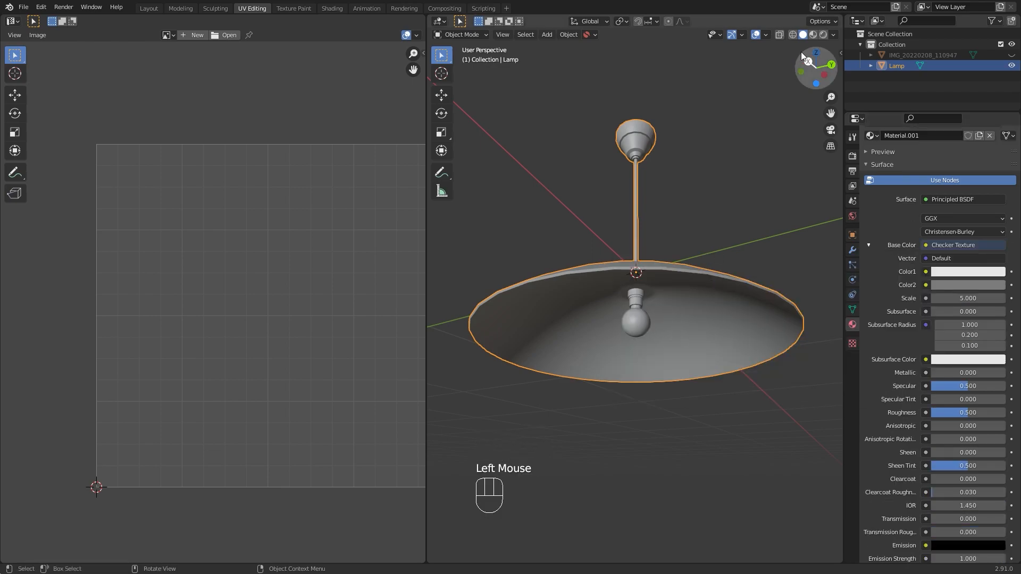
# Switch the viewport to Material Preview and map the checker texture by the UV texture coordinate
pyautogui.click(813, 35)
pyautogui.moveTo(664, 247); pyautogui.dragTo(662, 295, button='middle')
pyautogui.scroll(1, 662, 295)
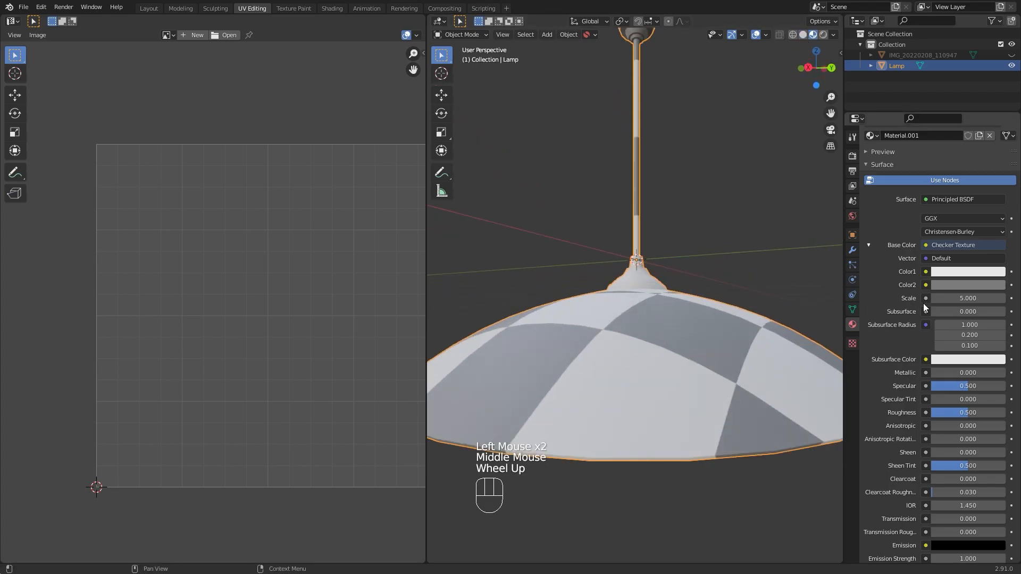
pyautogui.click(936, 258)
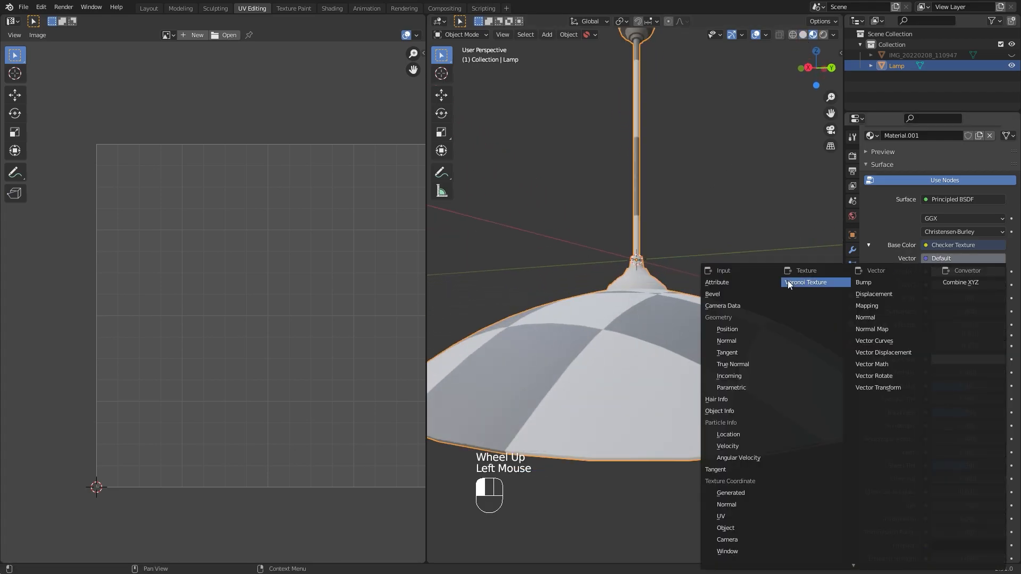
pyautogui.click(738, 516)
# Set the checker texture's scale to 100
pyautogui.click(965, 325)
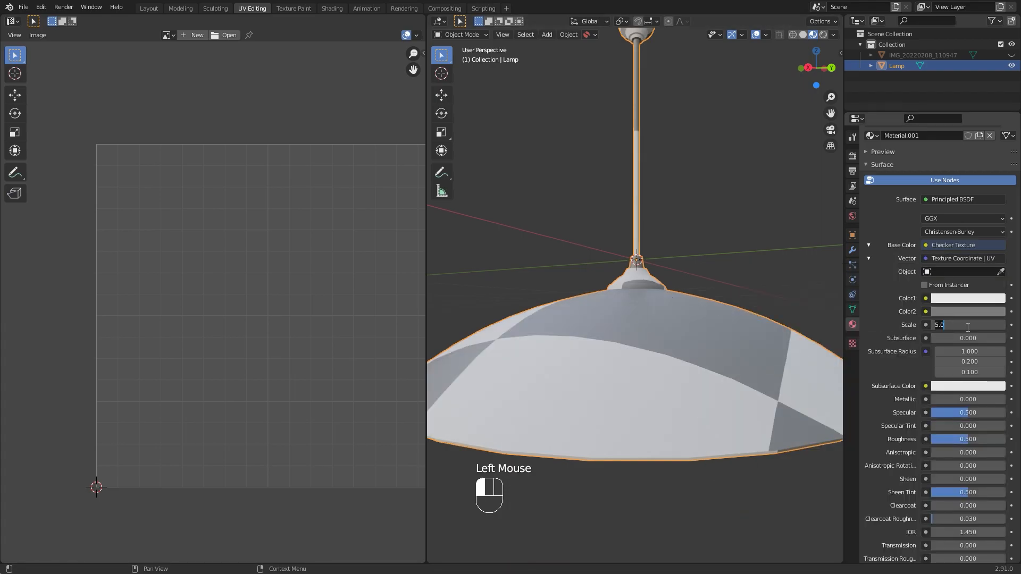
pyautogui.write('100')
pyautogui.press('Return')
pyautogui.moveTo(596, 346); pyautogui.dragTo(598, 298, button='middle')
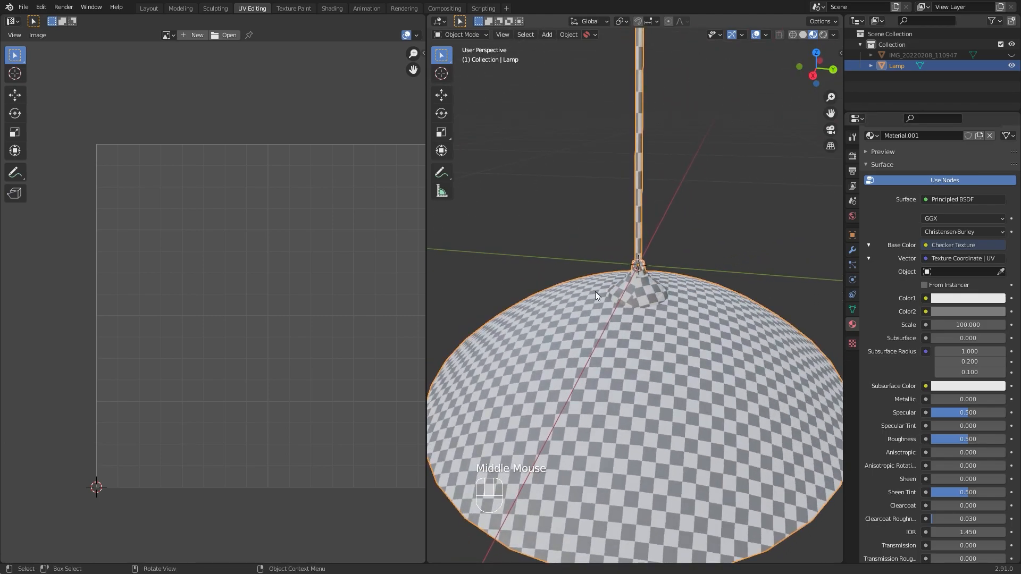
# Enter Edit Mode and box-select the long rectangular UV island of the lamp's rod
pyautogui.press('Tab')
pyautogui.scroll(2, 302, 299)
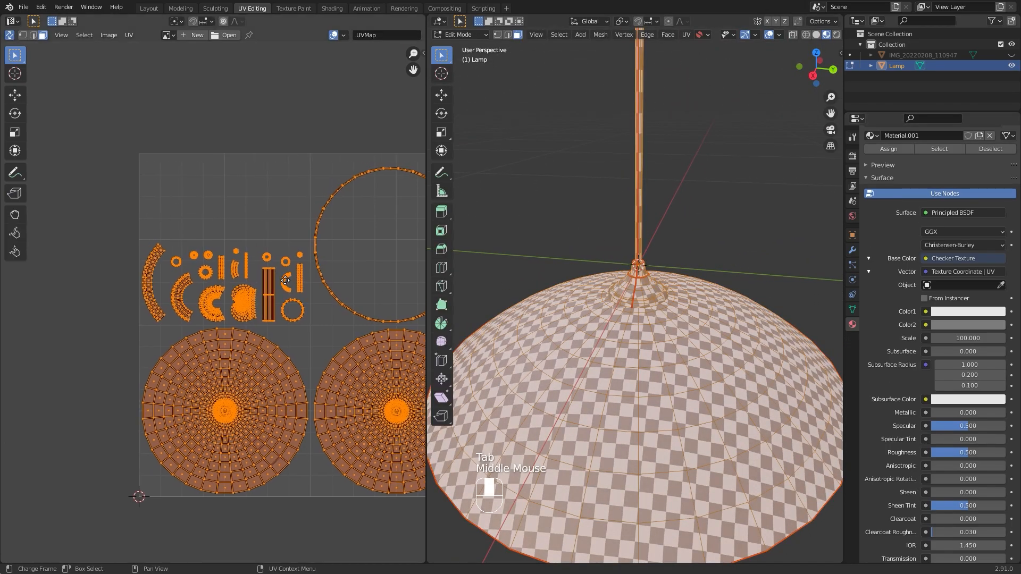
pyautogui.moveTo(302, 299); pyautogui.dragTo(200, 342, button='middle')
pyautogui.scroll(1, 273, 171)
pyautogui.moveTo(273, 170); pyautogui.dragTo(341, 467)
pyautogui.keyDown('shift'); pyautogui.moveTo(608, 334); pyautogui.dragTo(605, 360, button='middle'); pyautogui.keyUp('shift')
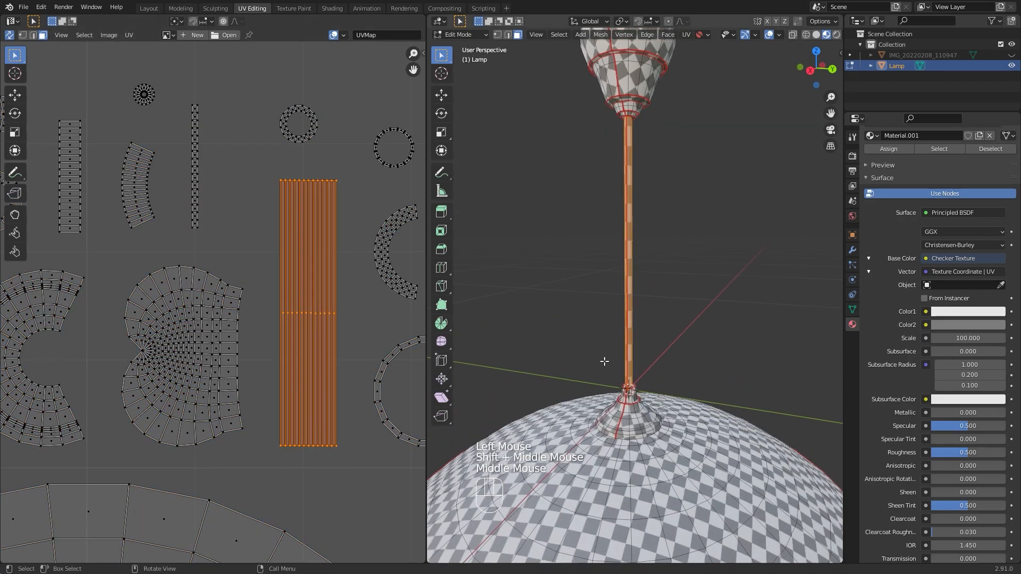
# Set the checker texture's scale to 500 for a finer stretching check on the rod
pyautogui.scroll(1, 607, 361)
pyautogui.click(938, 338)
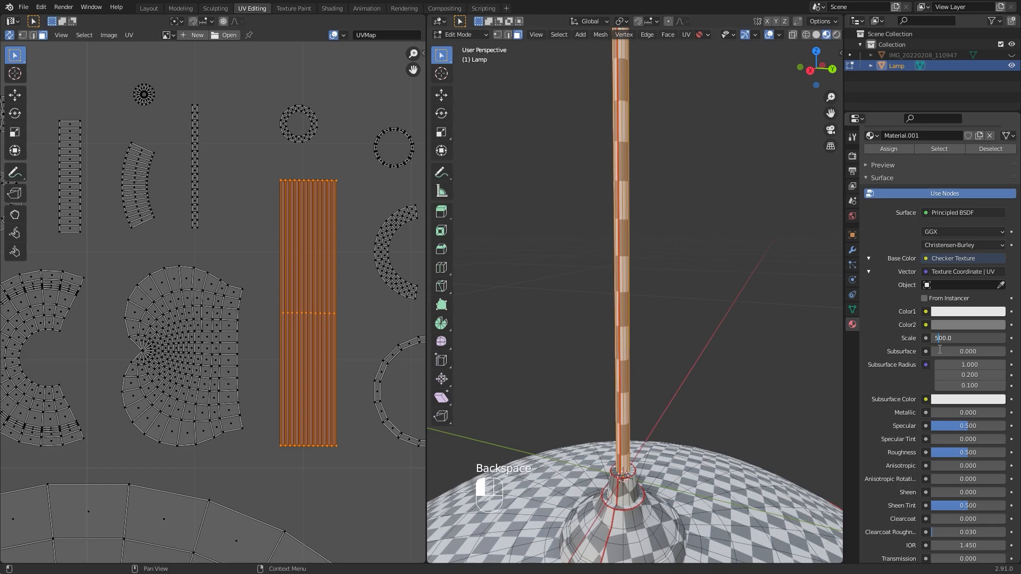
pyautogui.press('Return')
pyautogui.moveTo(691, 266); pyautogui.dragTo(665, 298, button='middle')
pyautogui.scroll(1, 665, 298)
# Scale the rod's UV island along Y by about -2.658 to even out its checker squares
pyautogui.press('s')
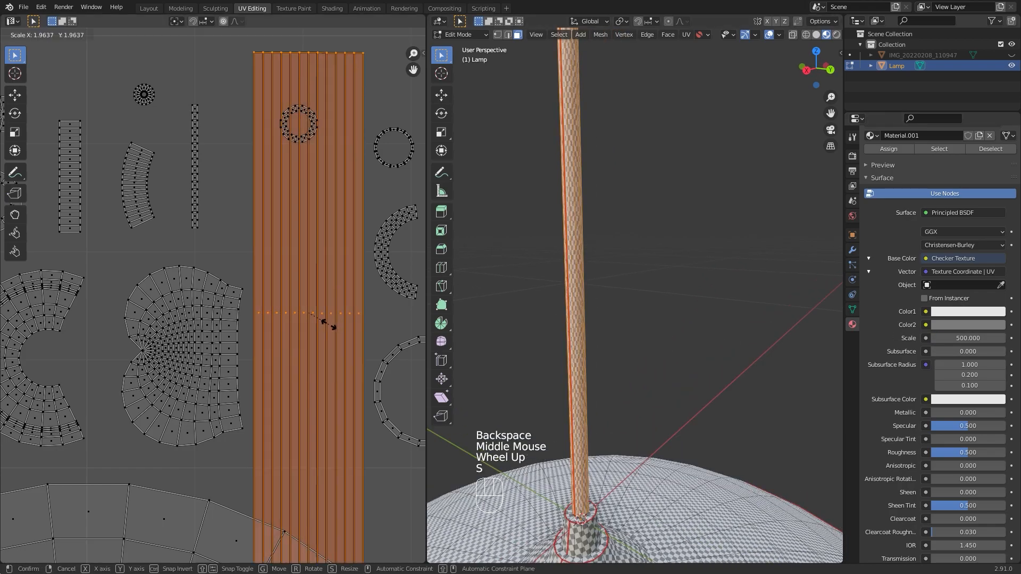
pyautogui.press('z')
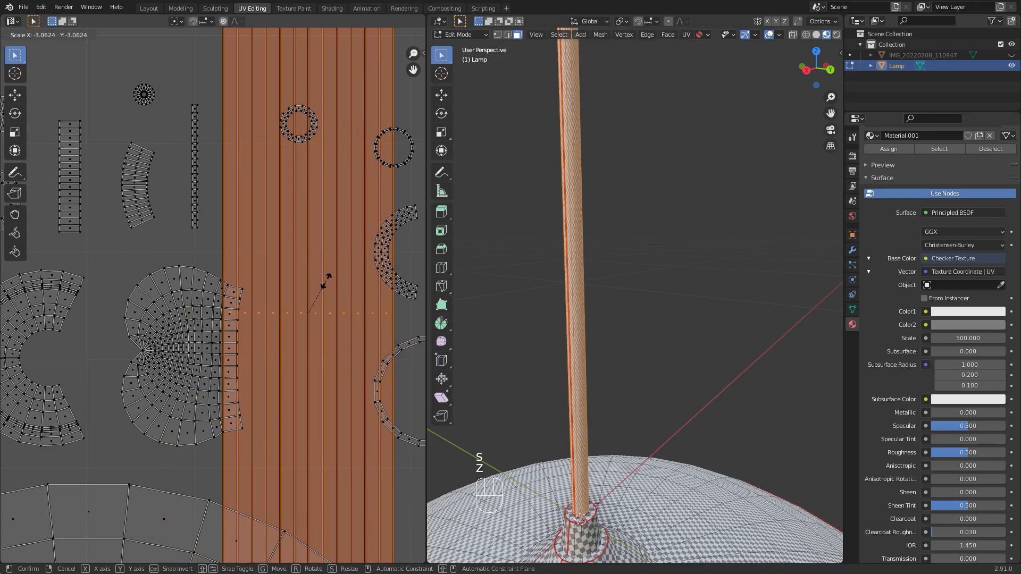
pyautogui.press('y')
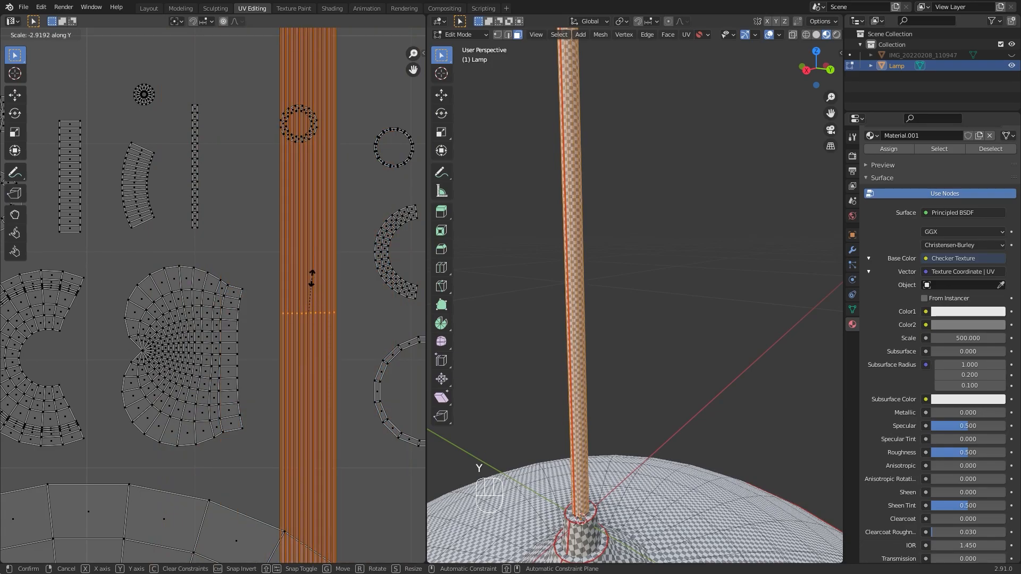
pyautogui.click(312, 281)
# Set the Y scale of the rod's UV island to about -2.508 so its checker squares look even
pyautogui.moveTo(590, 278); pyautogui.dragTo(605, 280, button='middle')
pyautogui.scroll(2, 621, 281)
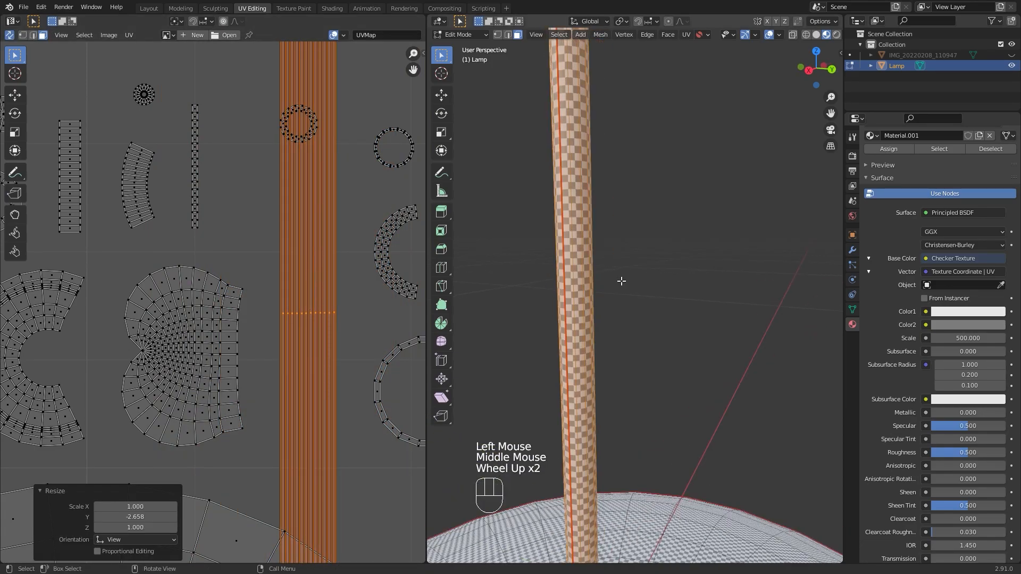
pyautogui.scroll(2, 622, 281)
pyautogui.scroll(-2, 291, 294)
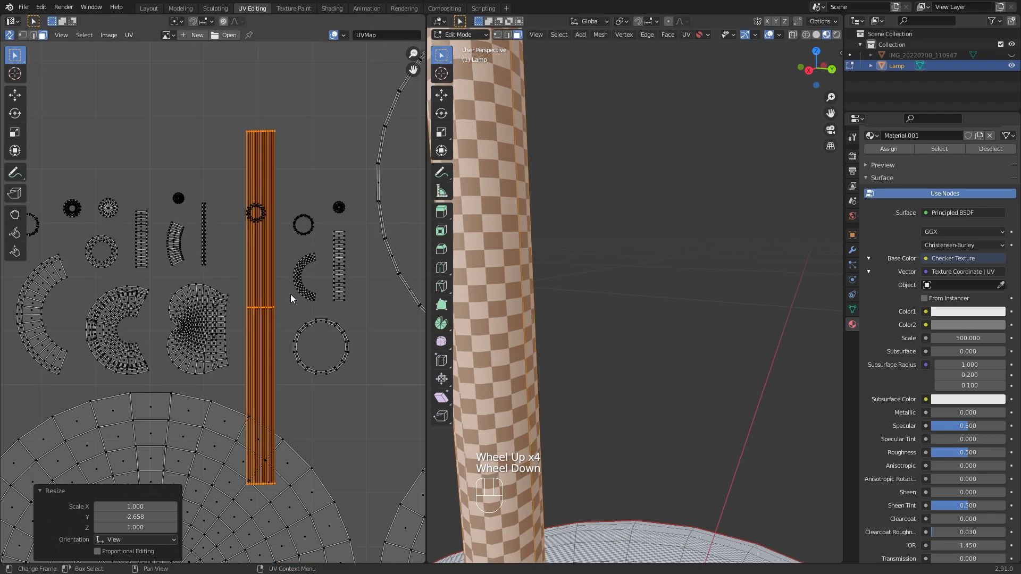
pyautogui.moveTo(145, 517)
pyautogui.mouseDown()
pyautogui.moveTo(128, 517)
pyautogui.moveTo(146, 518)
pyautogui.mouseUp()
pyautogui.click(146, 518)
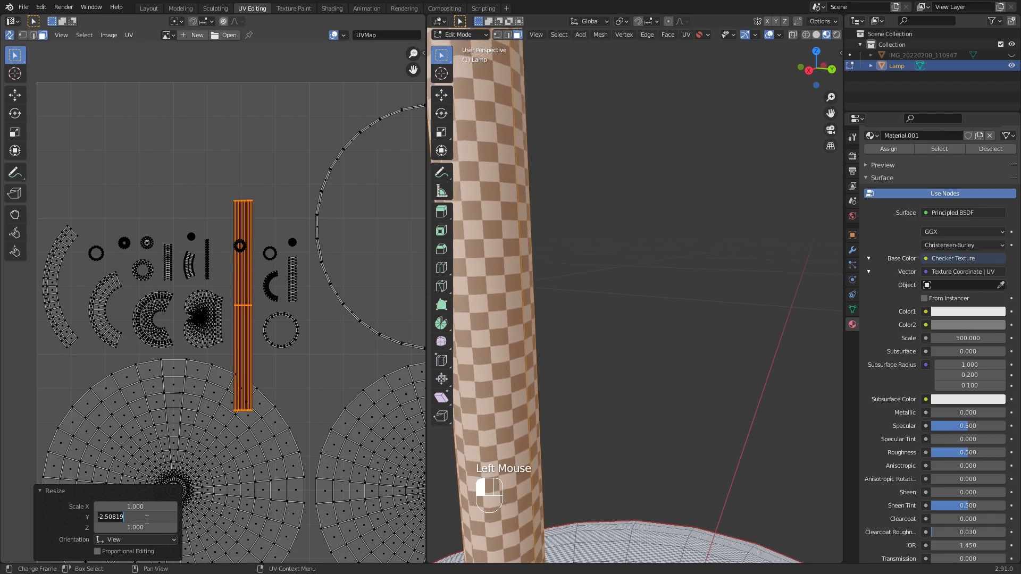
pyautogui.press('BackSpace')
# Select all UV islands, average their scale and pack them into the UV square
pyautogui.moveTo(257, 349); pyautogui.dragTo(253, 346, button='middle')
pyautogui.press('a')
pyautogui.click(123, 34)
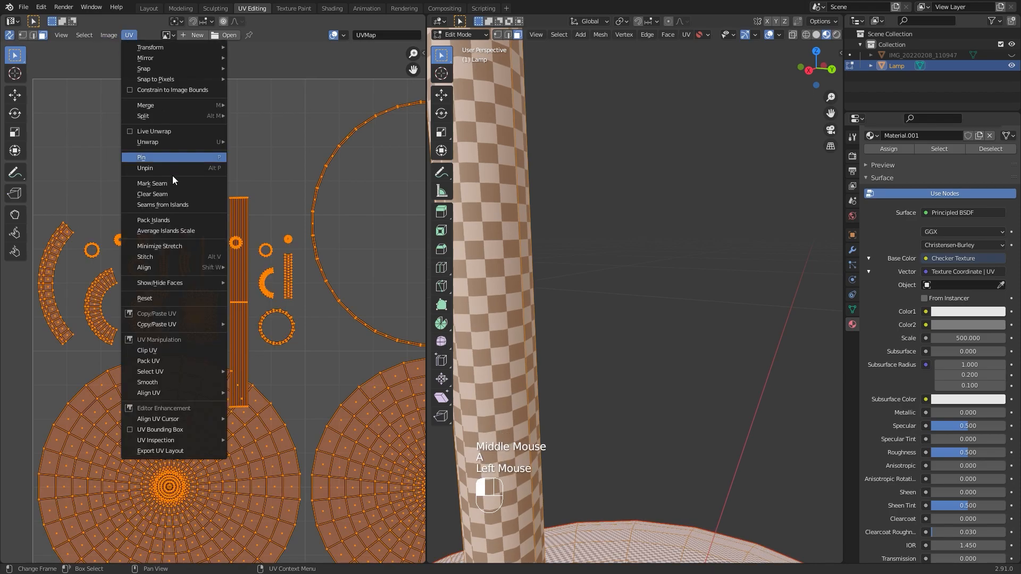
pyautogui.click(193, 228)
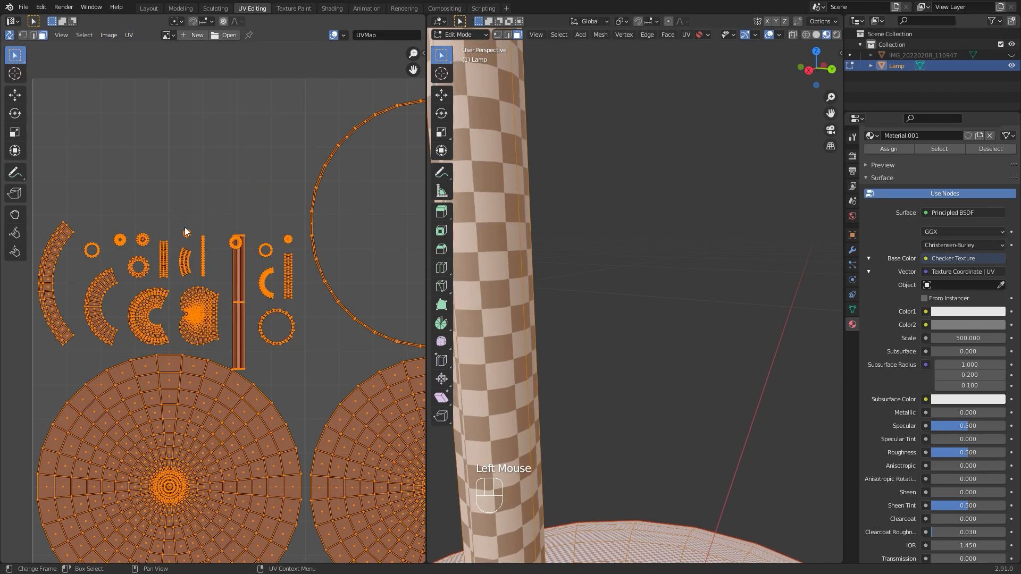
pyautogui.click(126, 36)
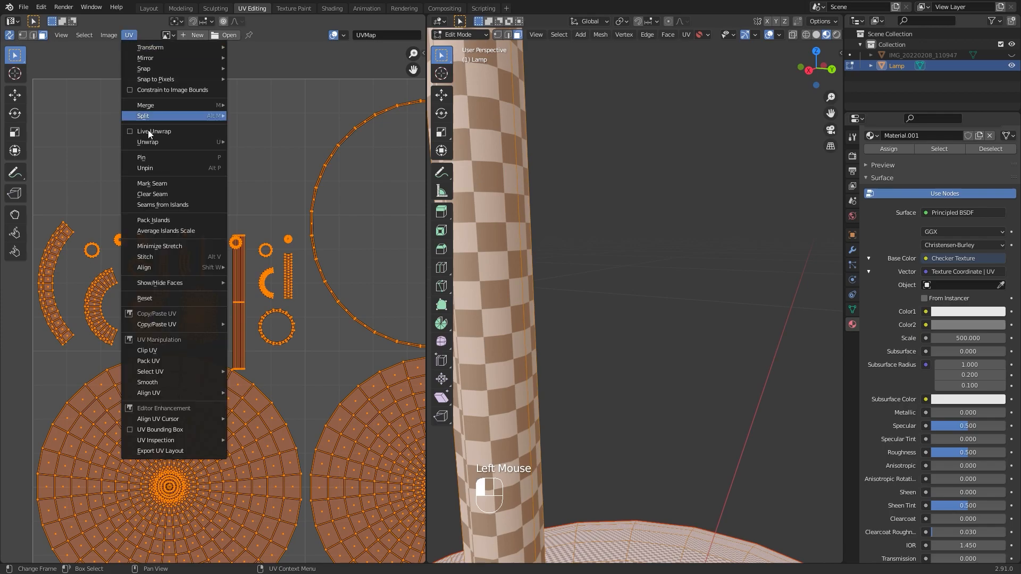
pyautogui.click(170, 220)
# Examine the checker pattern on the rod, the shade's outside and the underside around the bulb
pyautogui.moveTo(553, 330); pyautogui.dragTo(556, 296, button='middle')
pyautogui.scroll(-1, 561, 330)
pyautogui.scroll(-3, 564, 347)
pyautogui.scroll(-4, 596, 373)
pyautogui.moveTo(595, 372); pyautogui.dragTo(633, 440, button='middle')
pyautogui.keyDown('shift'); pyautogui.moveTo(663, 407); pyautogui.dragTo(675, 174, button='middle'); pyautogui.keyUp('shift')
pyautogui.scroll(-4, 662, 340)
pyautogui.moveTo(663, 340)
pyautogui.mouseDown(button='middle')
pyautogui.moveTo(680, 307)
pyautogui.moveTo(678, 329)
pyautogui.mouseUp(button='middle')
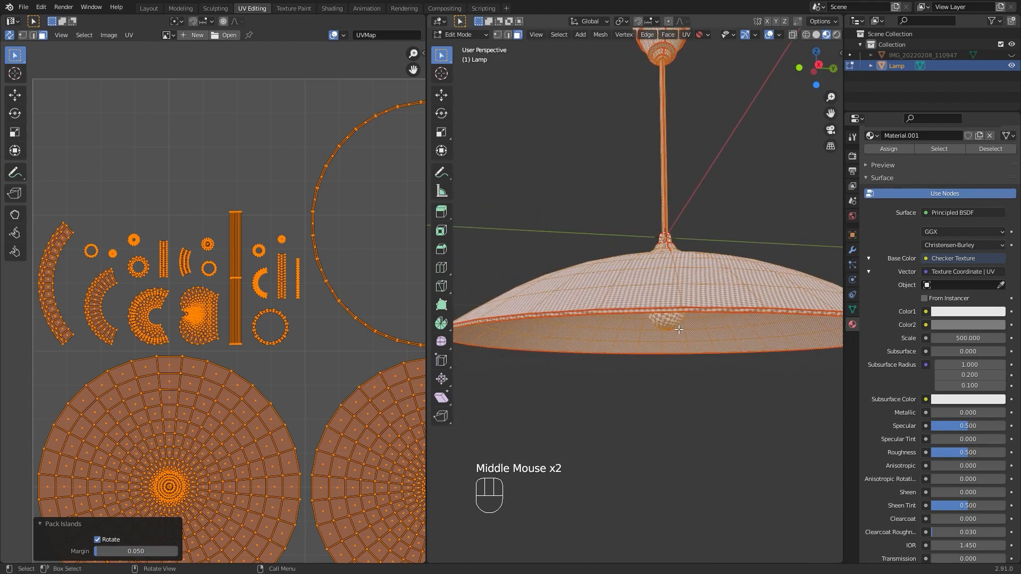
# Select the edge loop around the lampshade's rim in edge mode and clear its seam
pyautogui.click(620, 314)
pyautogui.press('2')
pyautogui.click(623, 313)
pyautogui.keyDown('alt'); pyautogui.click(615, 313); pyautogui.keyUp('alt')
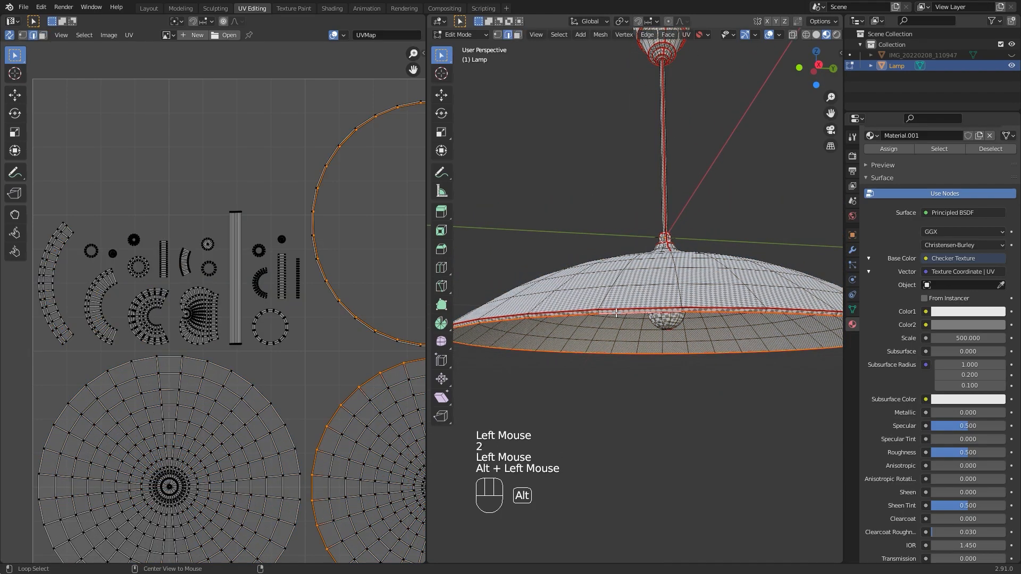
pyautogui.rightClick(611, 314)
pyautogui.middleClick(286, 285)
# Try to unwrap all faces of the lamp again, inspect the rod's checker pattern and undo the unwrap
pyautogui.press('3')
pyautogui.press('a')
pyautogui.press('u')
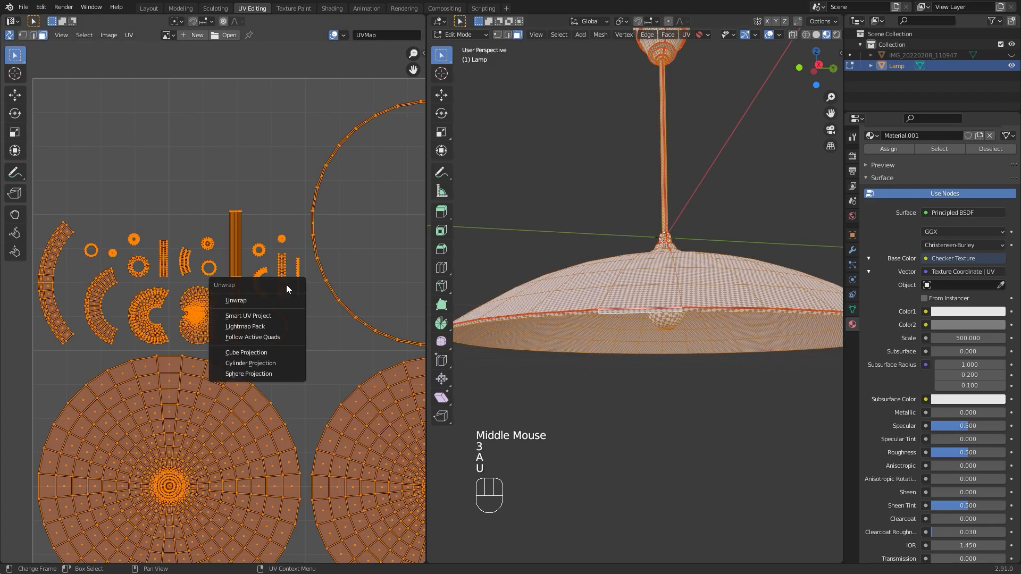
pyautogui.click(246, 300)
pyautogui.scroll(-2, 247, 300)
pyautogui.keyDown('shift'); pyautogui.moveTo(293, 336); pyautogui.dragTo(277, 287, button='middle'); pyautogui.keyUp('shift')
pyautogui.moveTo(513, 277); pyautogui.dragTo(473, 323, button='middle')
pyautogui.scroll(2, 517, 319)
pyautogui.hotkey('ctrl', 'z')
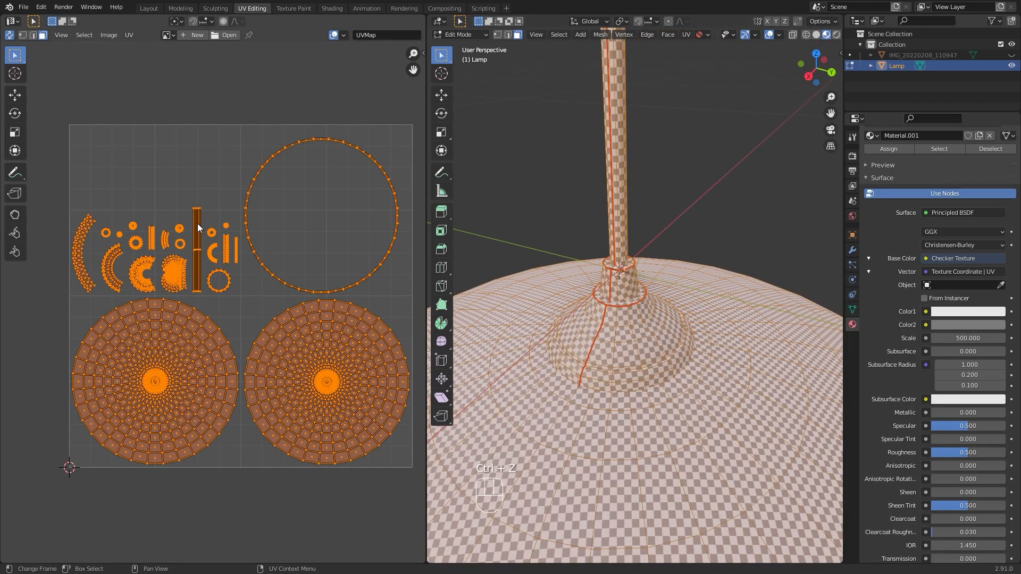
# Select only the two large disc islands and the rim ring island and unwrap them again
pyautogui.moveTo(55, 322); pyautogui.dragTo(385, 497)
pyautogui.keyDown('shift'); pyautogui.click(296, 242); pyautogui.keyUp('shift')
pyautogui.hotkey('ctrl', 'l')
pyautogui.press('u')
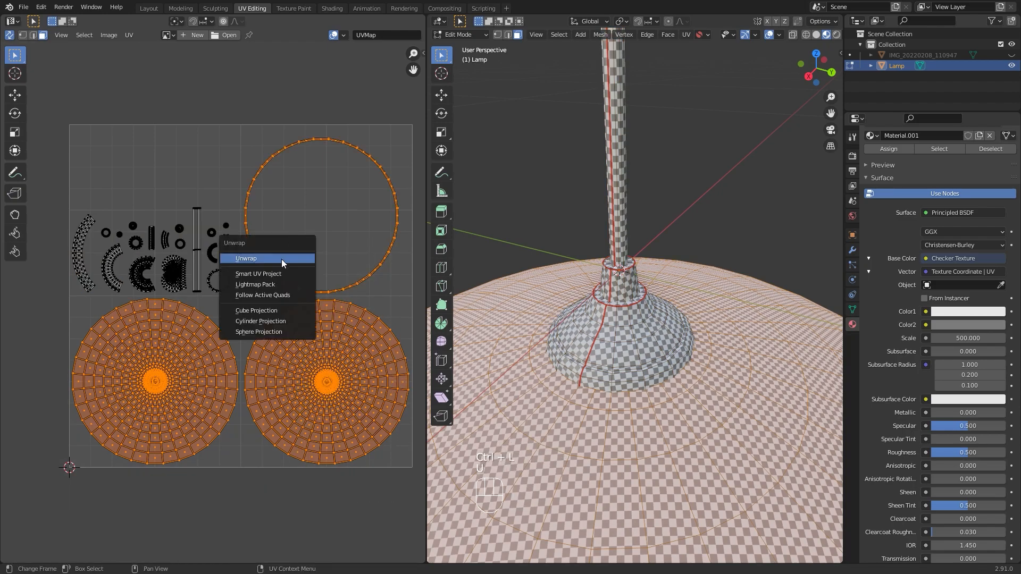
pyautogui.click(282, 259)
pyautogui.moveTo(603, 404); pyautogui.dragTo(585, 287, button='middle')
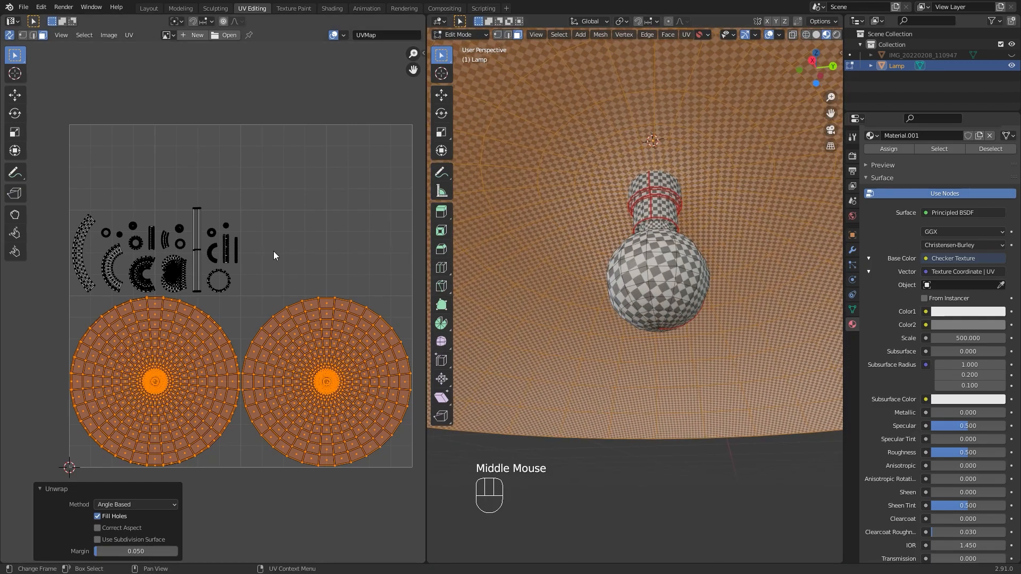
# Average the scale of all UV islands, including the newly unwrapped shade, and repack them
pyautogui.press('a')
pyautogui.click(132, 36)
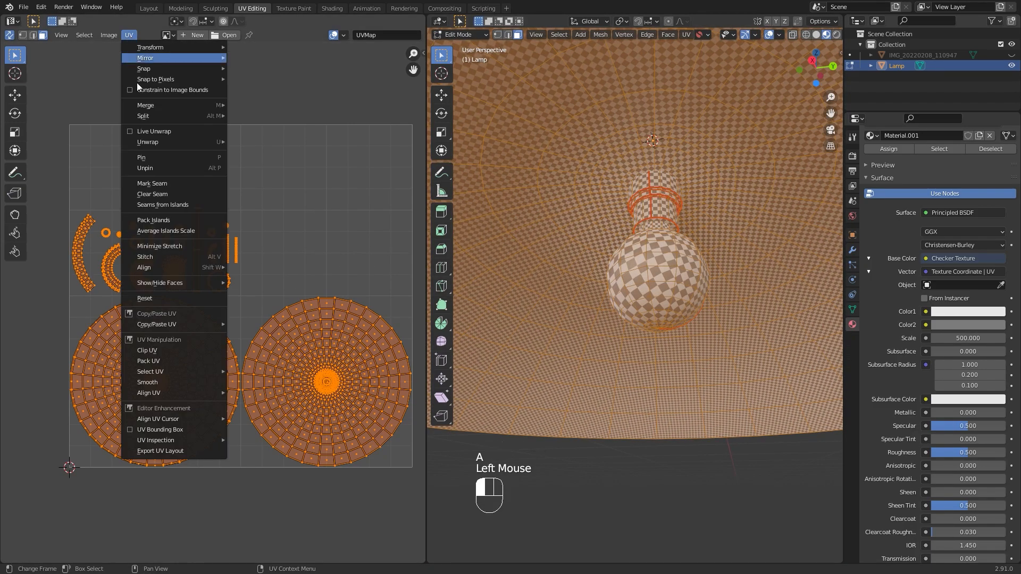
pyautogui.click(195, 231)
pyautogui.click(128, 36)
pyautogui.click(191, 223)
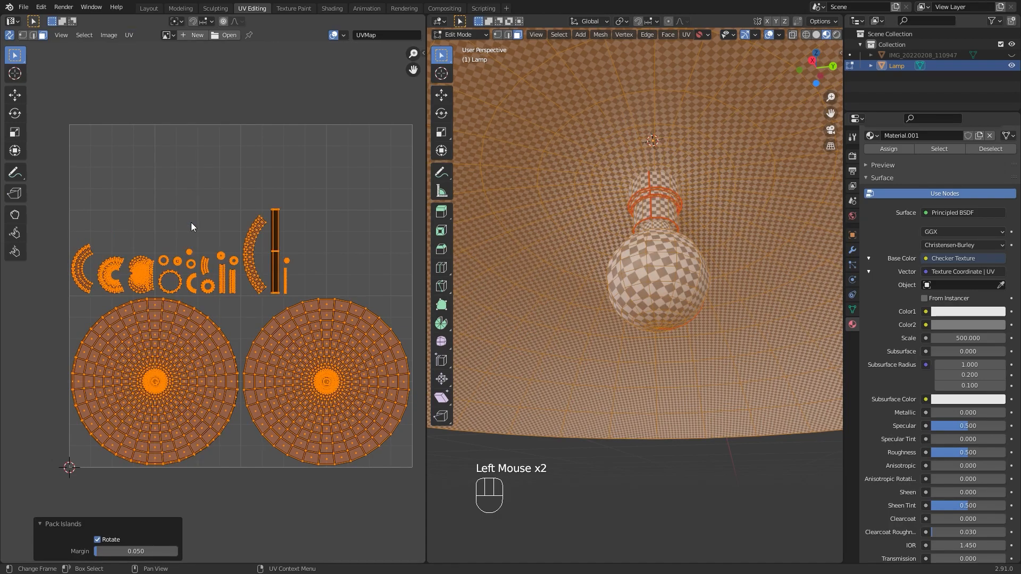
# Inspect the checker squares over the whole lamp and return to Object Mode
pyautogui.moveTo(542, 292); pyautogui.dragTo(527, 364, button='middle')
pyautogui.scroll(-3, 542, 346)
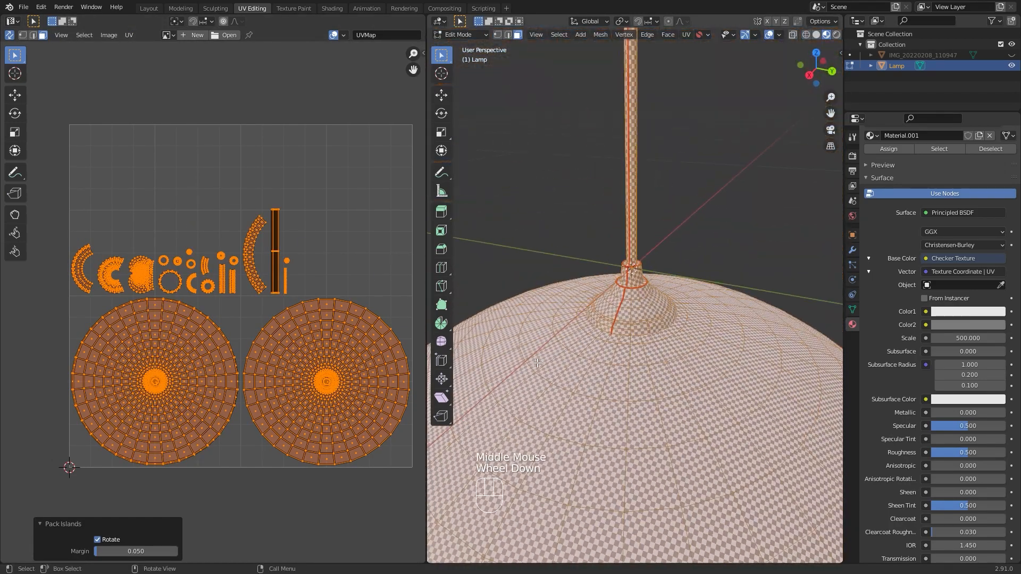
pyautogui.moveTo(632, 274); pyautogui.dragTo(638, 244, button='middle')
pyautogui.scroll(-1, 618, 275)
pyautogui.moveTo(638, 245); pyautogui.dragTo(688, 295, button='middle')
pyautogui.scroll(2, 632, 322)
pyautogui.press('Tab')
pyautogui.scroll(-2, 632, 264)
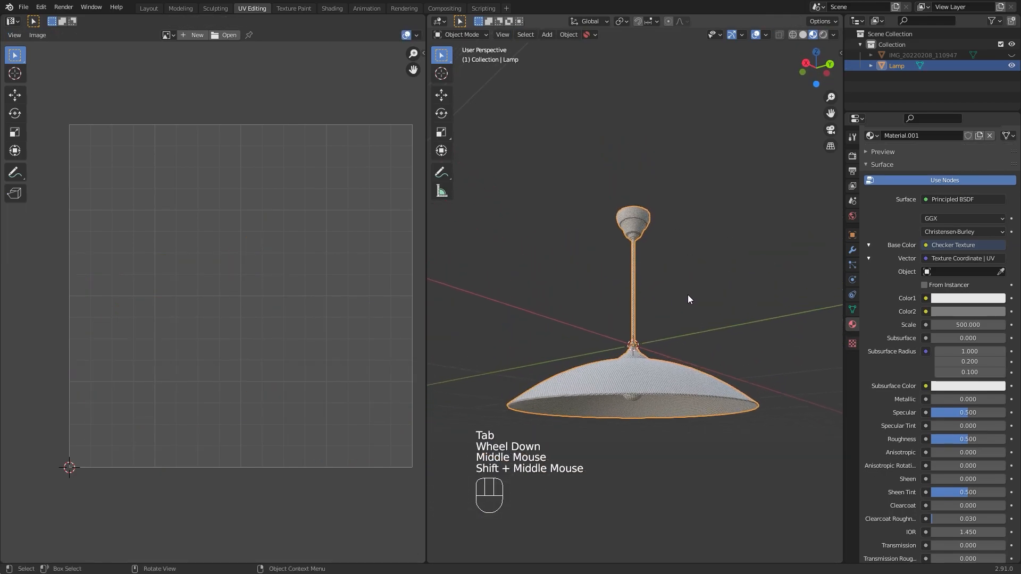
# Save the Blender file and bring up the export format options for the lamp
pyautogui.hotkey('ctrl', 's')
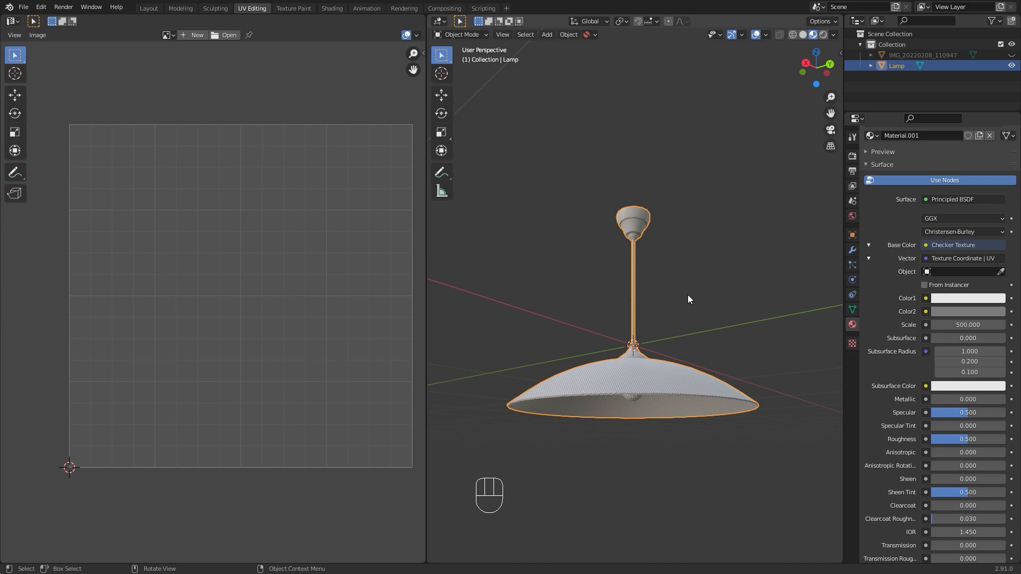
pyautogui.click(24, 7)
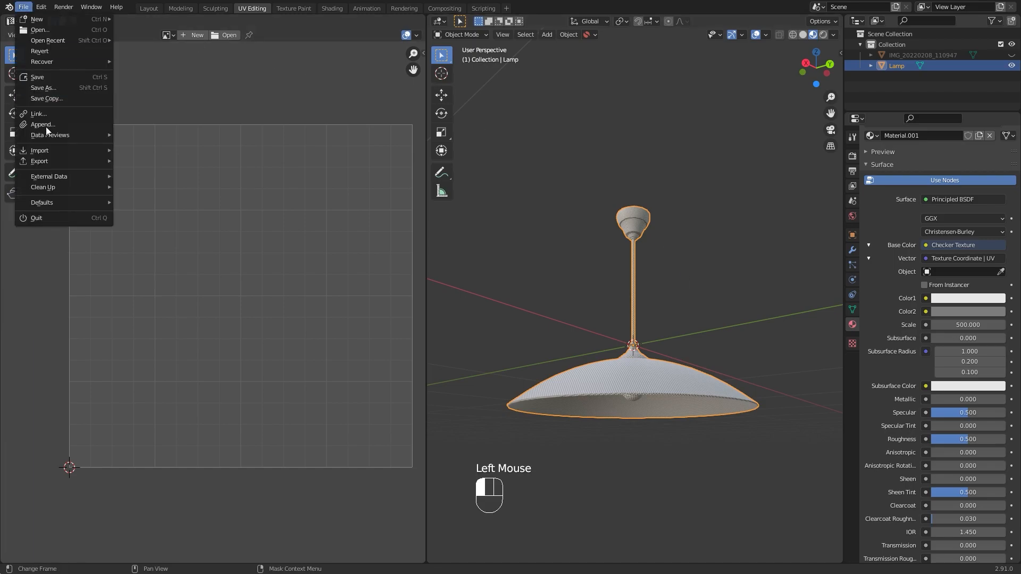
pyautogui.moveTo(50, 159)
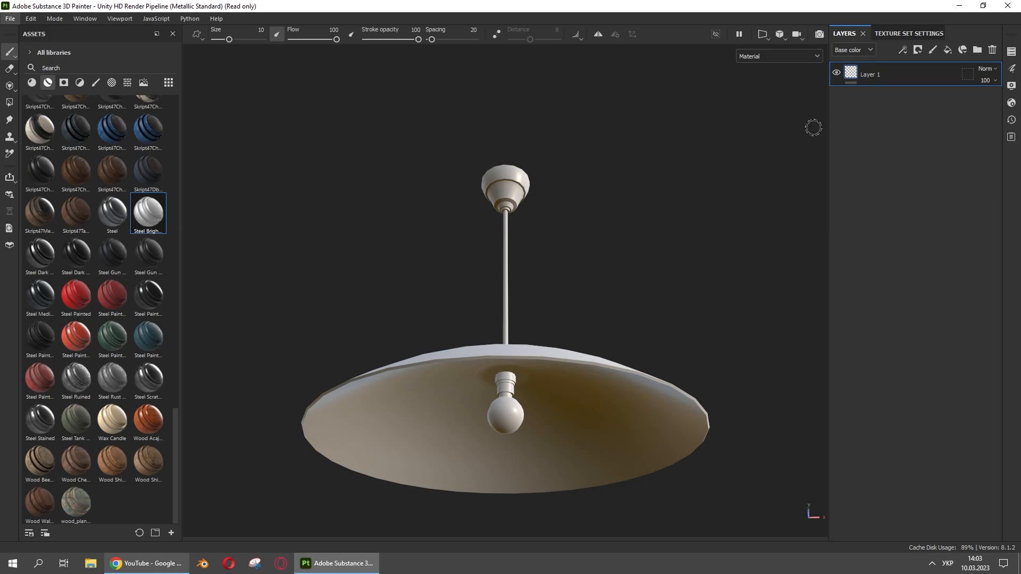
# In Adobe Substance 3D Painter, open the mesh map baking settings and set the output size to 2048
pyautogui.click(911, 33)
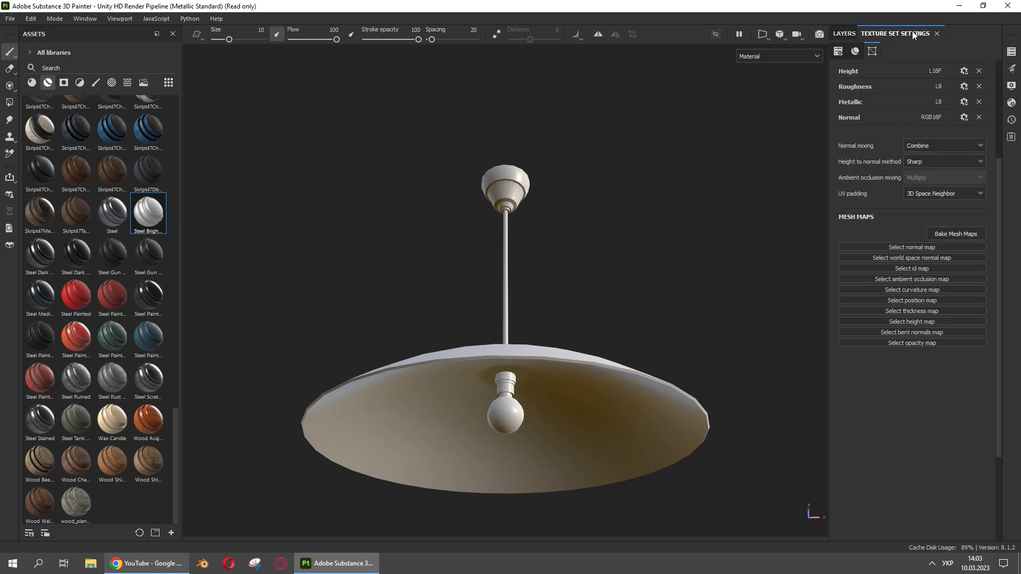
pyautogui.scroll(5, 946, 225)
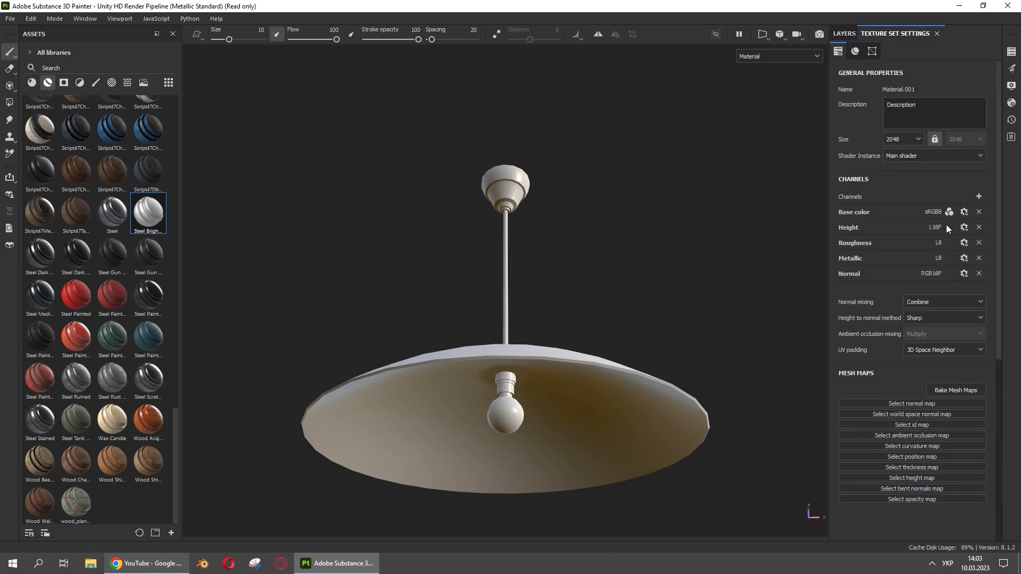
pyautogui.click(968, 390)
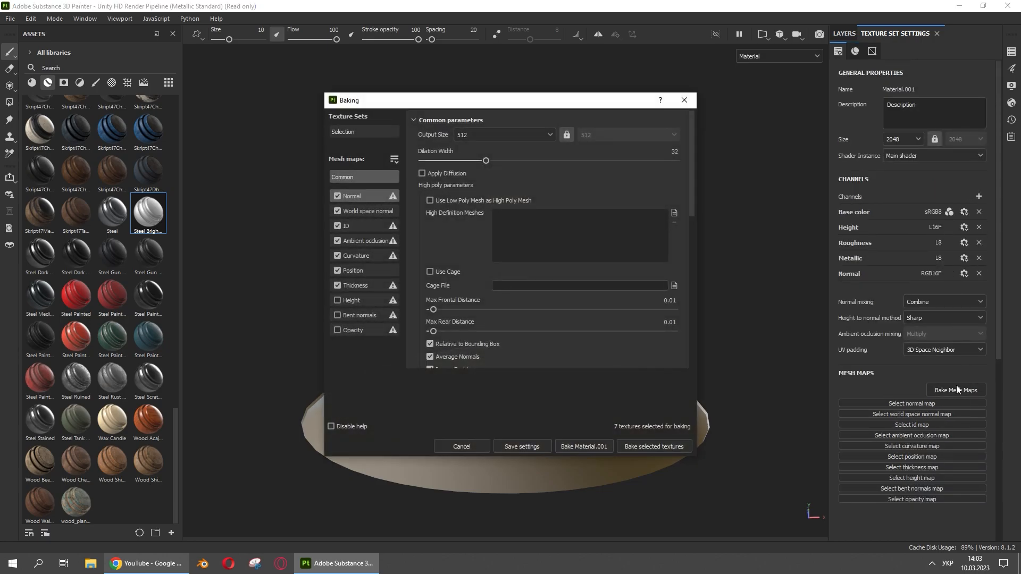
pyautogui.click(529, 133)
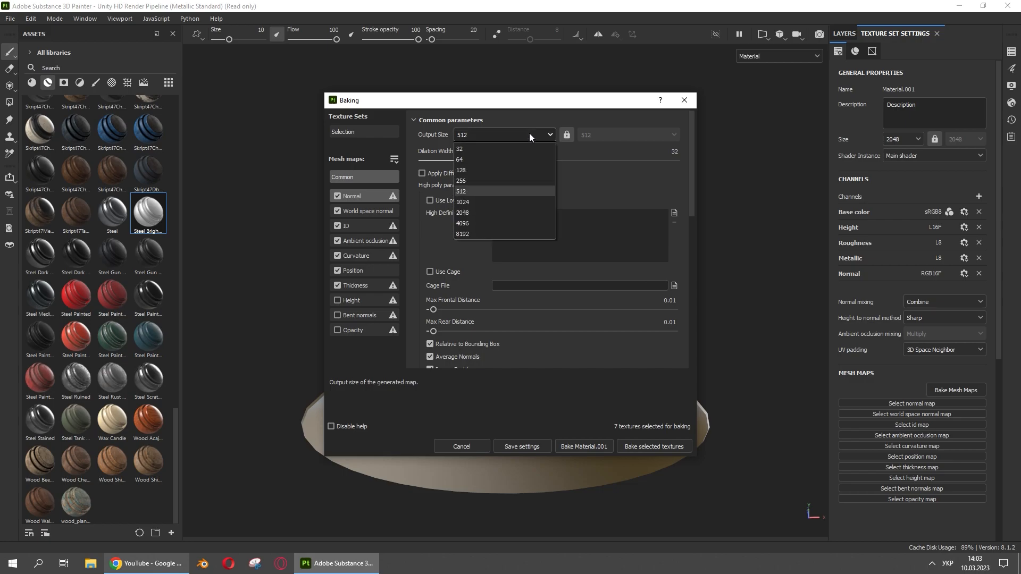
pyautogui.click(513, 211)
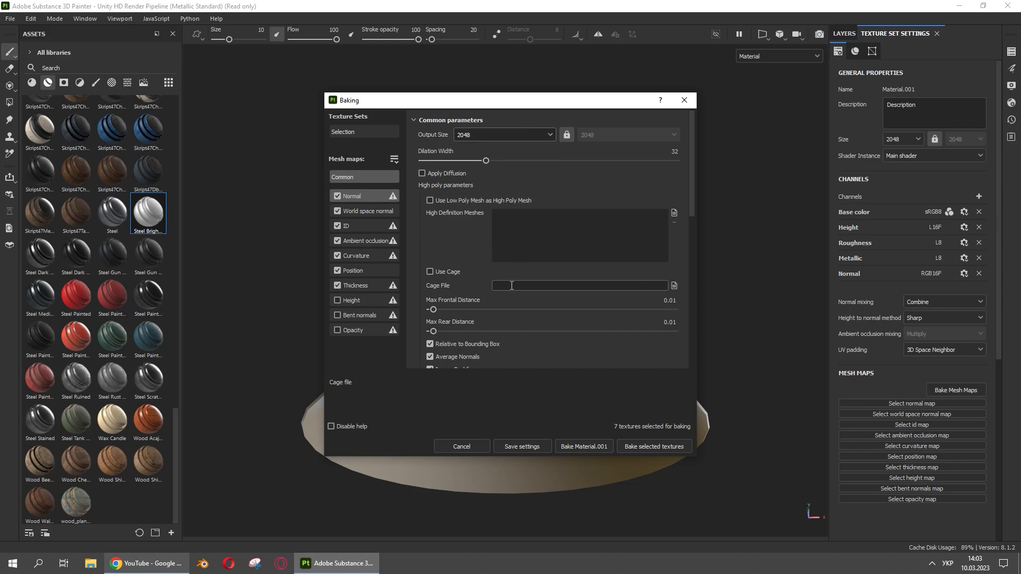
# Set the baking antialiasing to Subsampling 2x2, bake the selected mesh maps and close the finished report
pyautogui.scroll(-2, 498, 272)
pyautogui.click(507, 259)
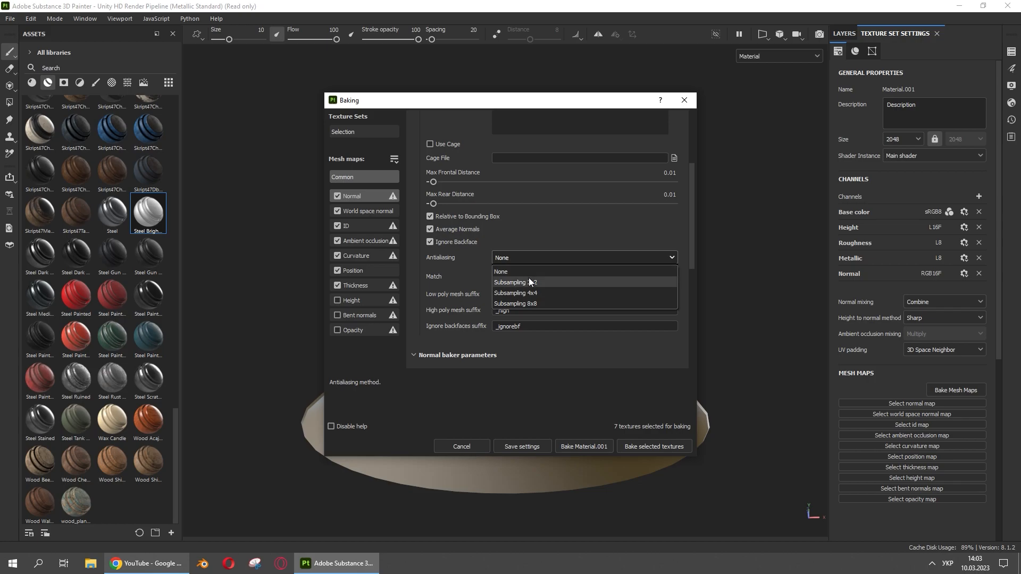
pyautogui.click(529, 282)
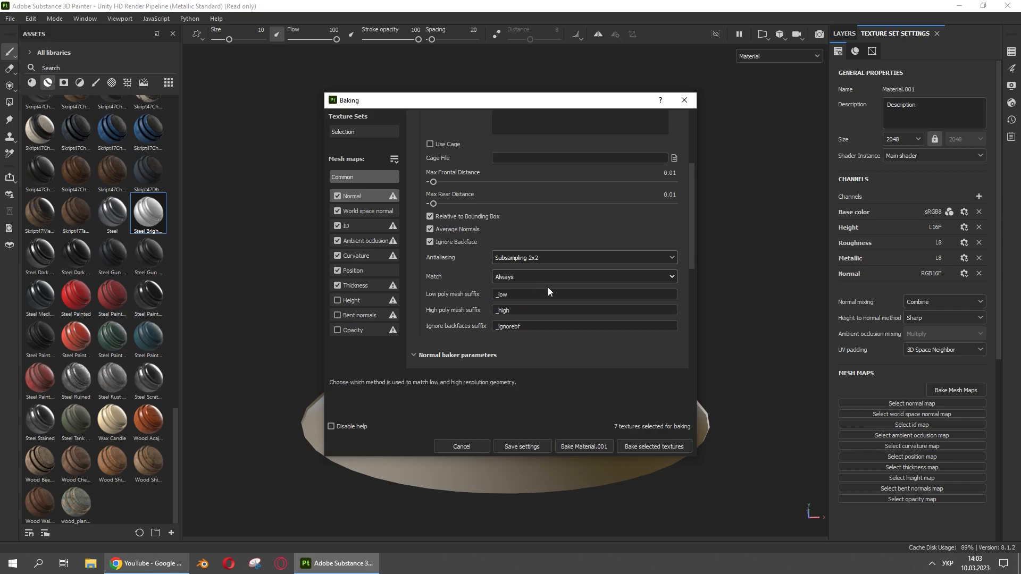
pyautogui.click(662, 447)
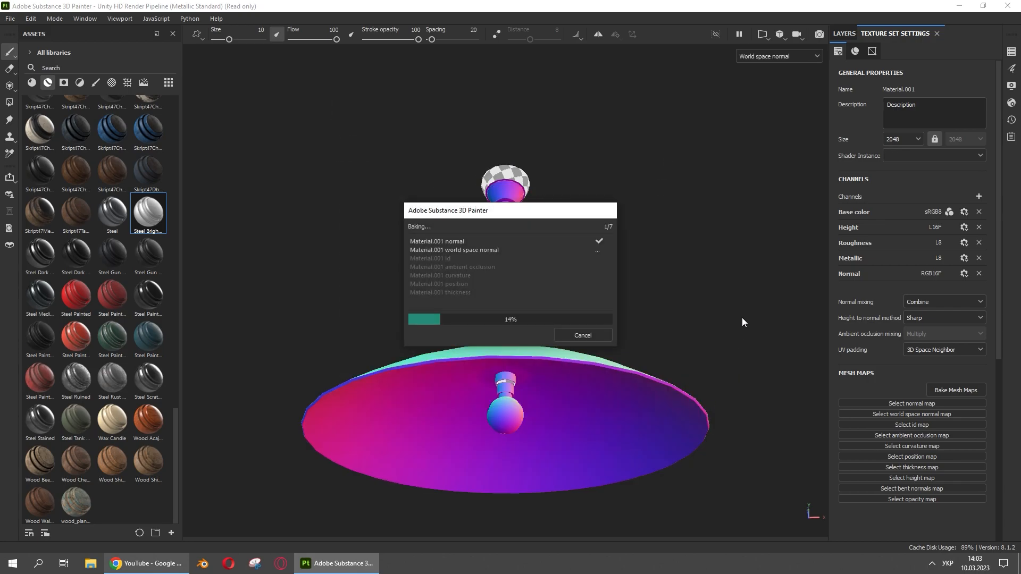
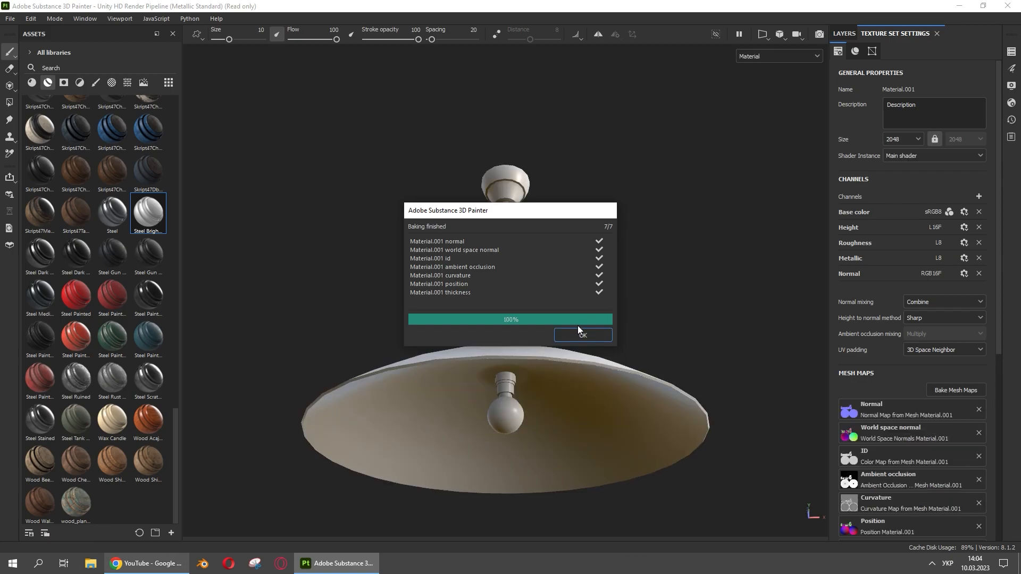
pyautogui.click(578, 334)
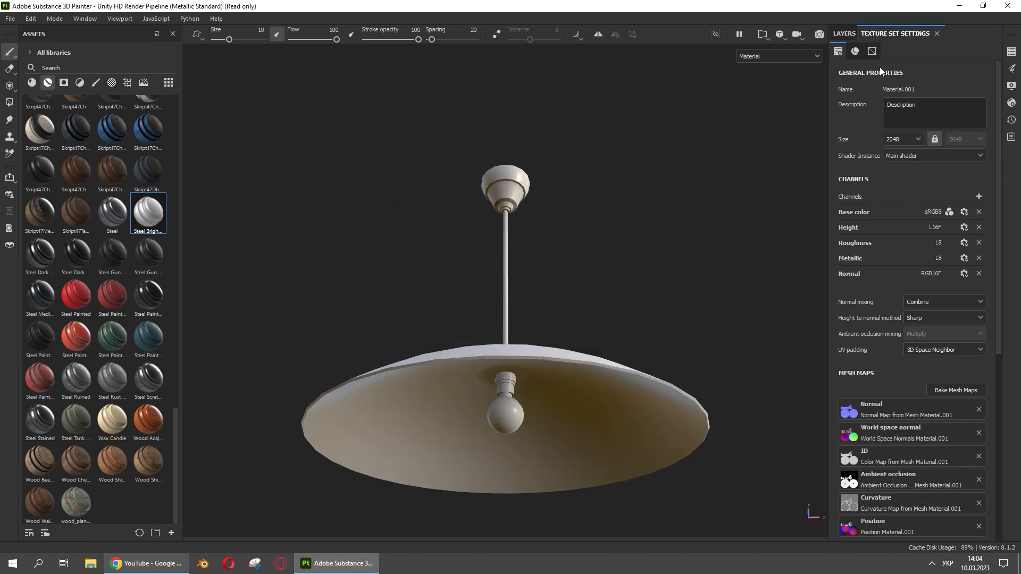
# Remove the default Layer 1 and add the Steel Bright Layered smart material to the layer stack
pyautogui.click(845, 33)
pyautogui.rightClick(857, 80)
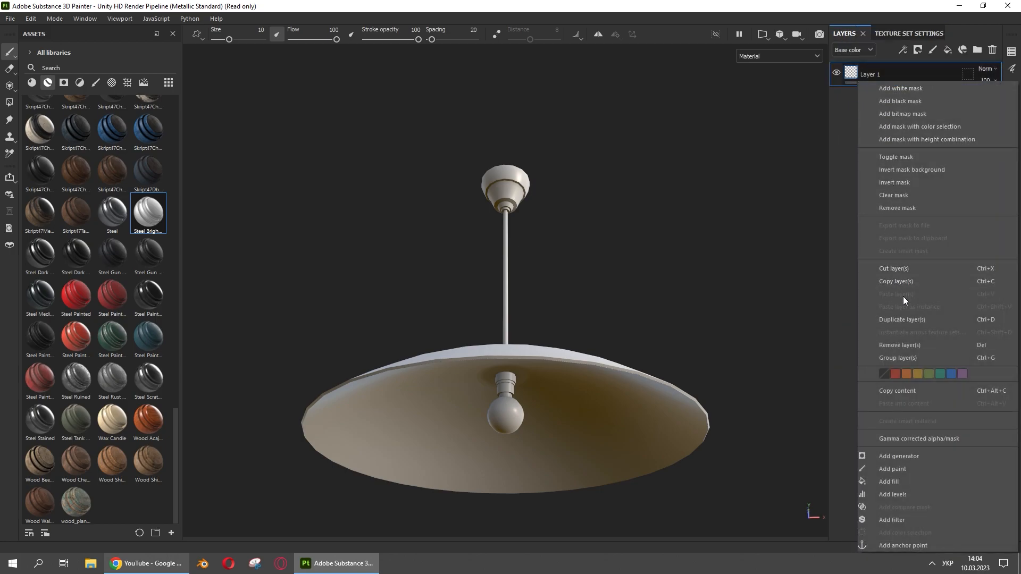
pyautogui.click(919, 340)
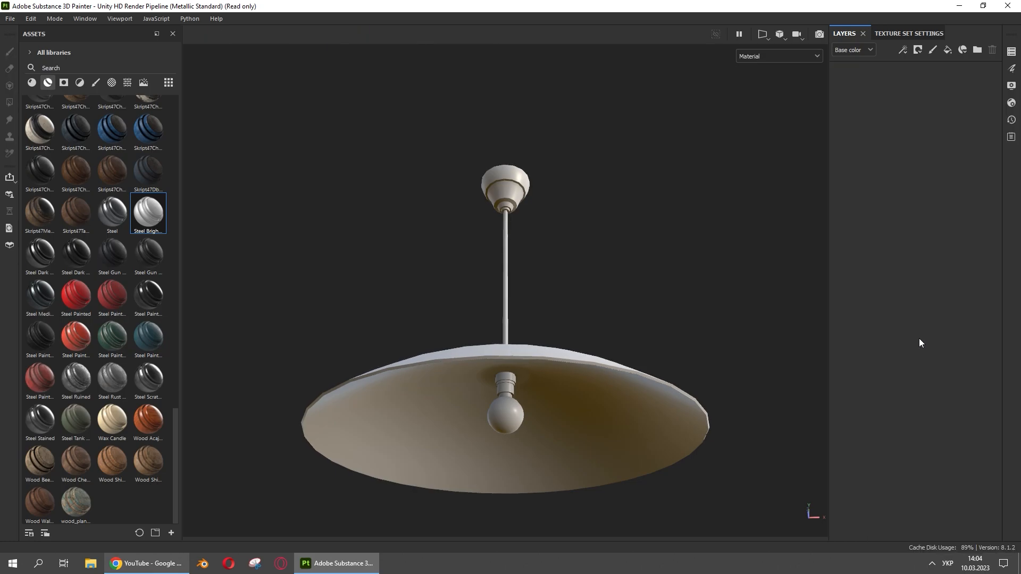
pyautogui.moveTo(140, 219); pyautogui.dragTo(858, 166)
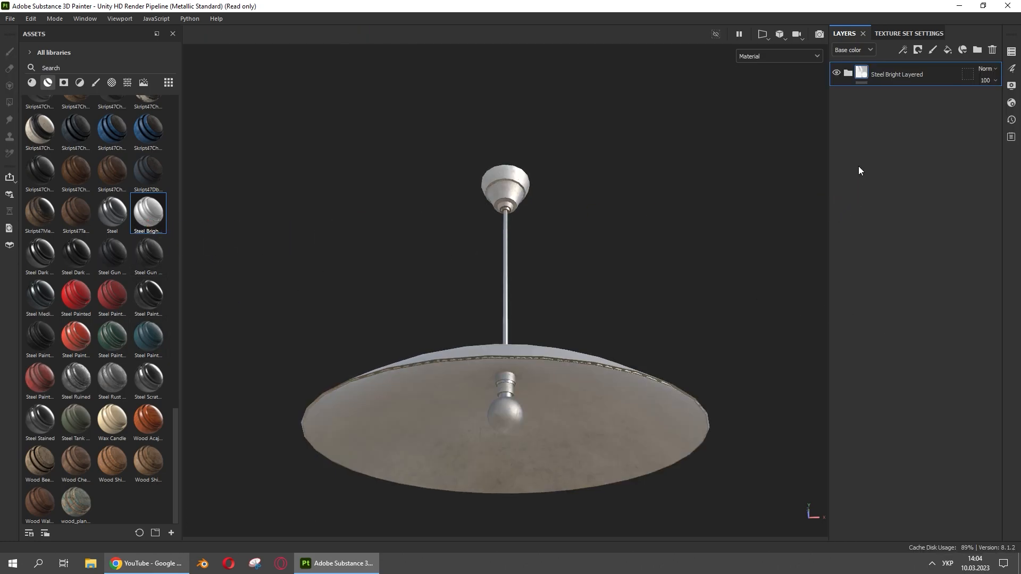
# Add a black mask to the Steel Bright Layered folder and activate the Polygon Fill tool for it
pyautogui.rightClick(862, 75)
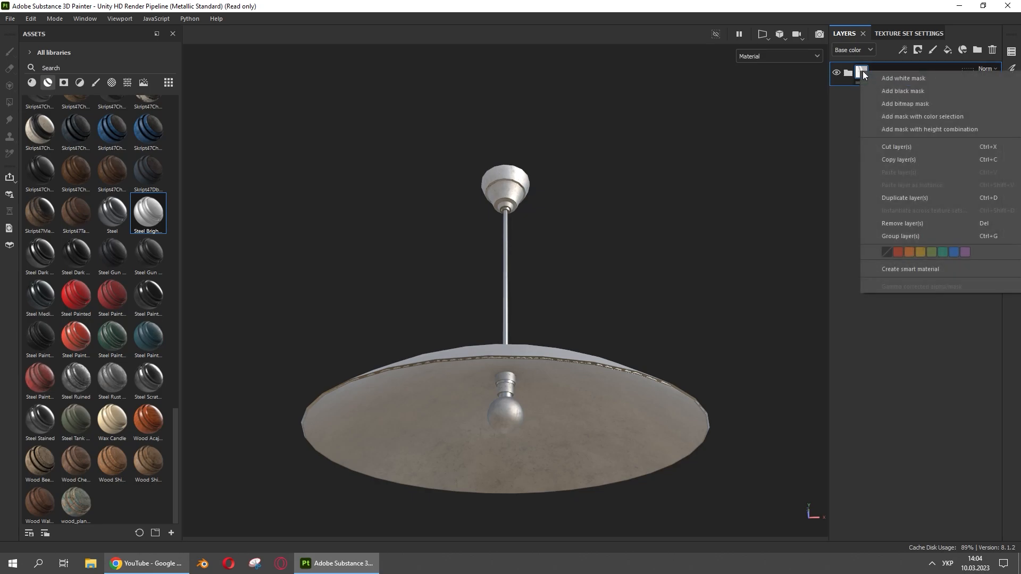
pyautogui.click(886, 94)
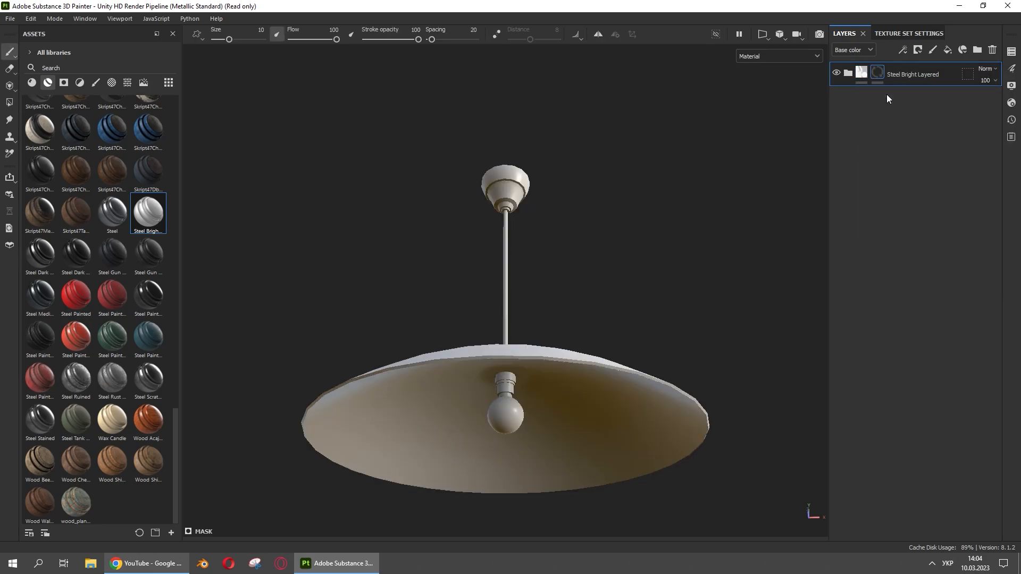
pyautogui.click(9, 91)
pyautogui.click(9, 102)
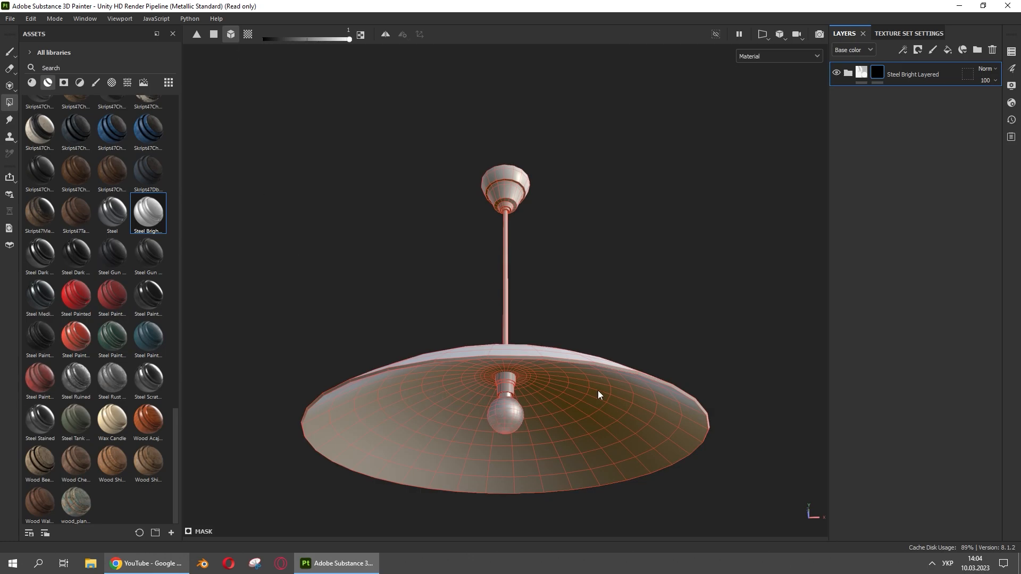
# Add the Plastic Used Soft smart material beneath the Steel Bright Layered folder
pyautogui.click(862, 73)
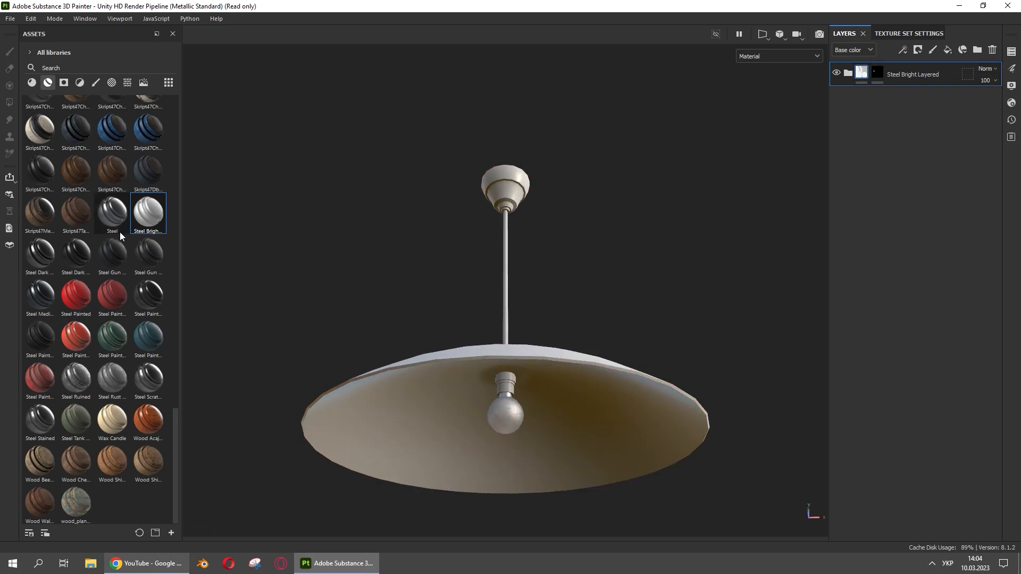
pyautogui.scroll(9, 109, 303)
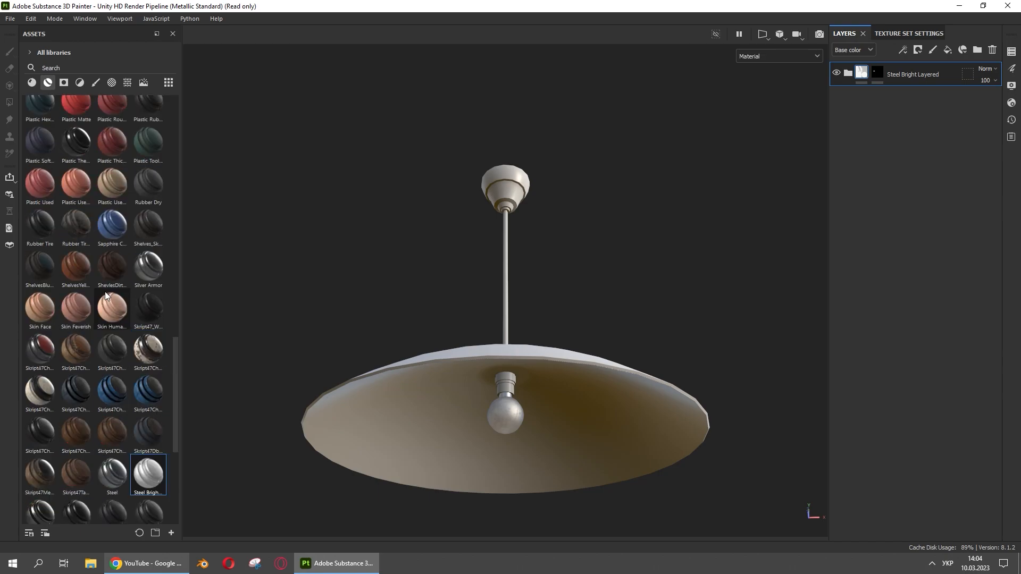
pyautogui.moveTo(113, 310)
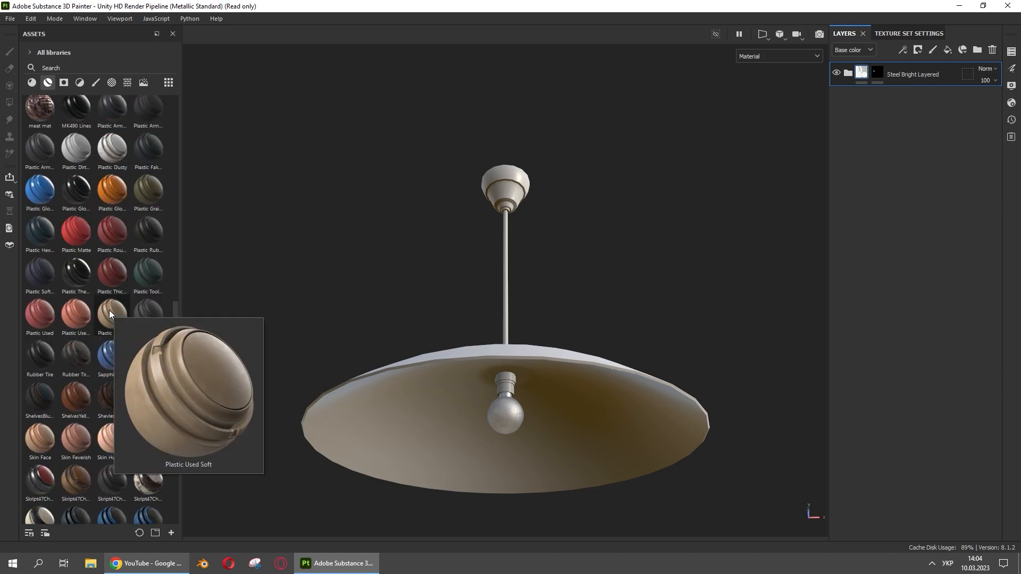
pyautogui.moveTo(110, 311); pyautogui.dragTo(937, 232)
pyautogui.moveTo(915, 194); pyautogui.dragTo(915, 195)
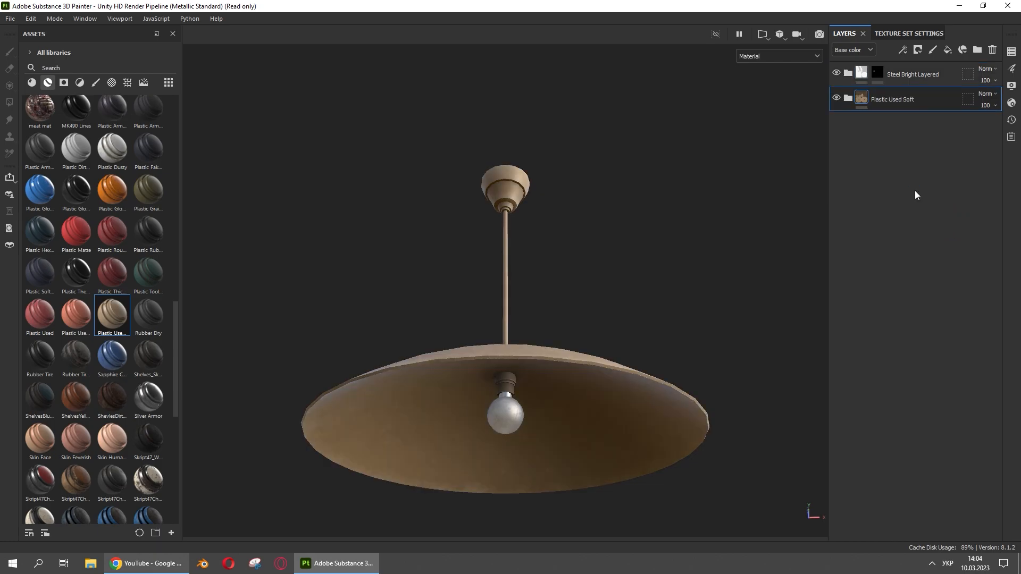
# Add a black mask to the Plastic Used Soft folder and fill the lampshade into it
pyautogui.keyDown('alt'); pyautogui.moveTo(704, 332); pyautogui.dragTo(523, 319); pyautogui.keyUp('alt')
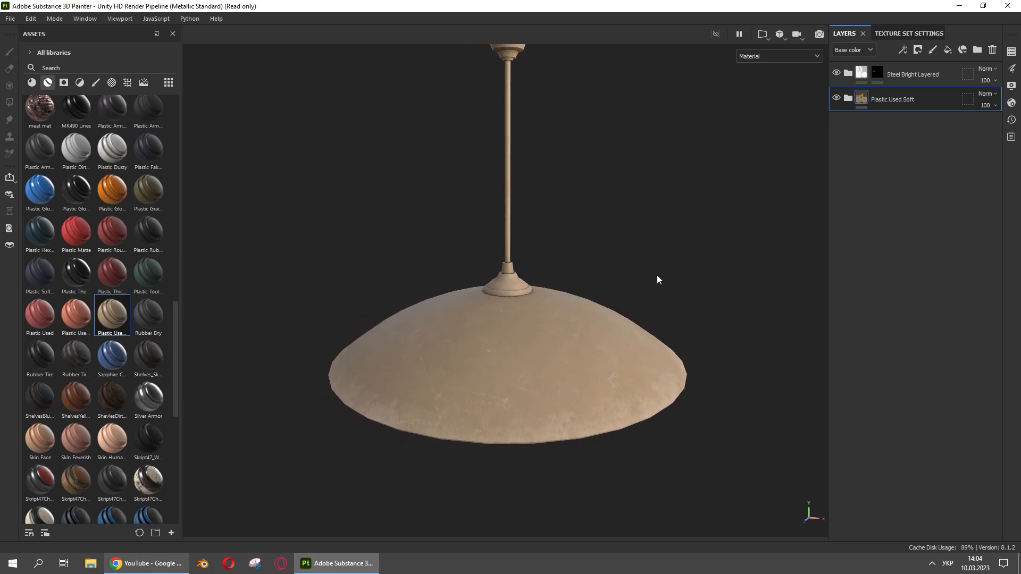
pyautogui.rightClick(862, 101)
pyautogui.click(883, 116)
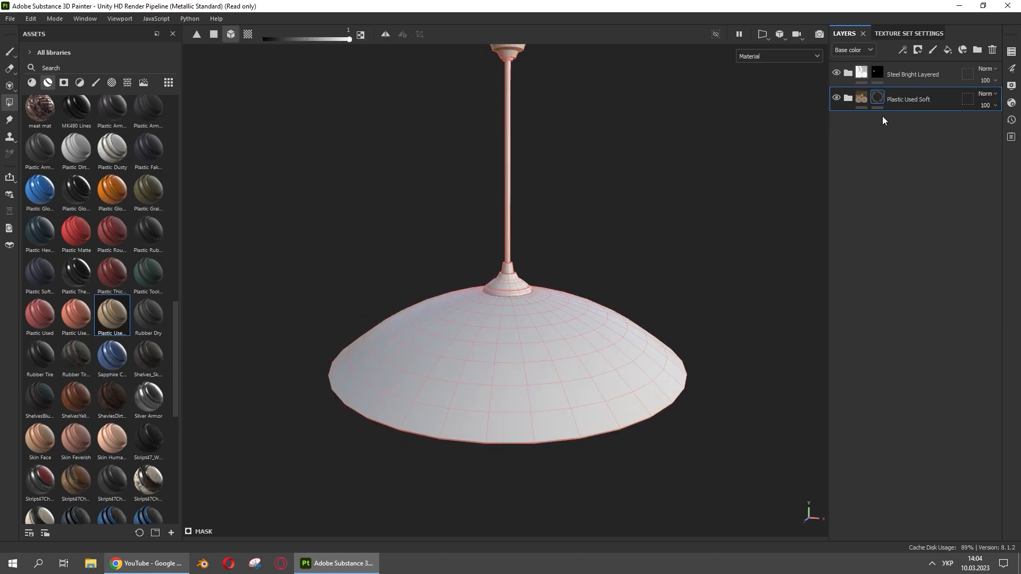
pyautogui.click(886, 80)
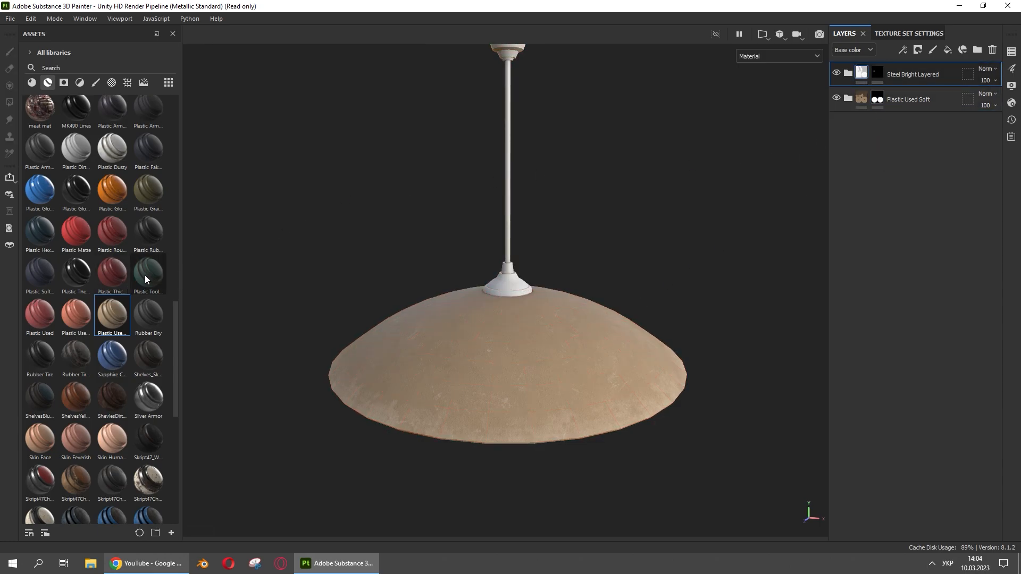
# Add the Plastic Soft Dirty smart material at the bottom of the layer stack
pyautogui.moveTo(83, 318)
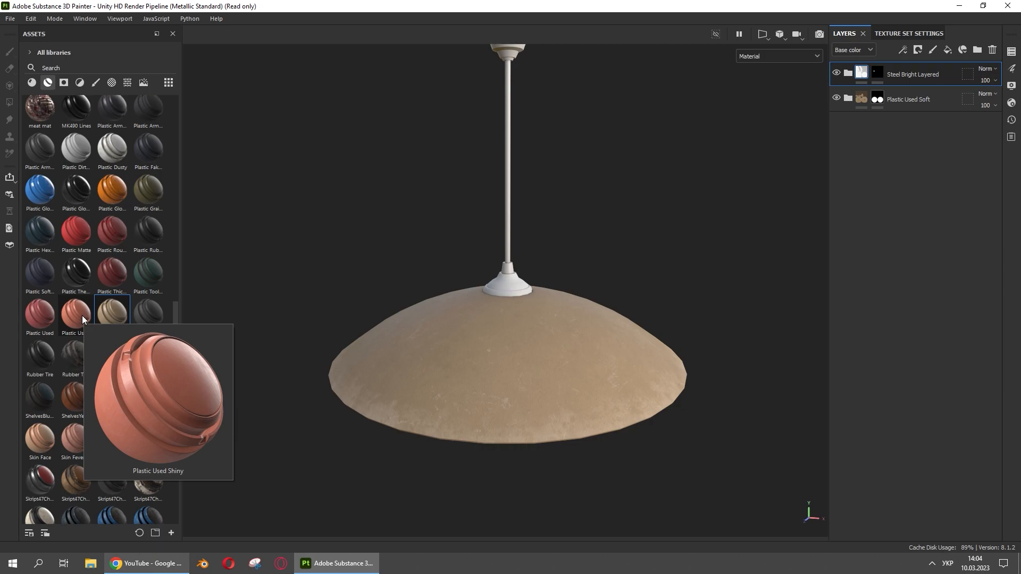
pyautogui.moveTo(40, 315)
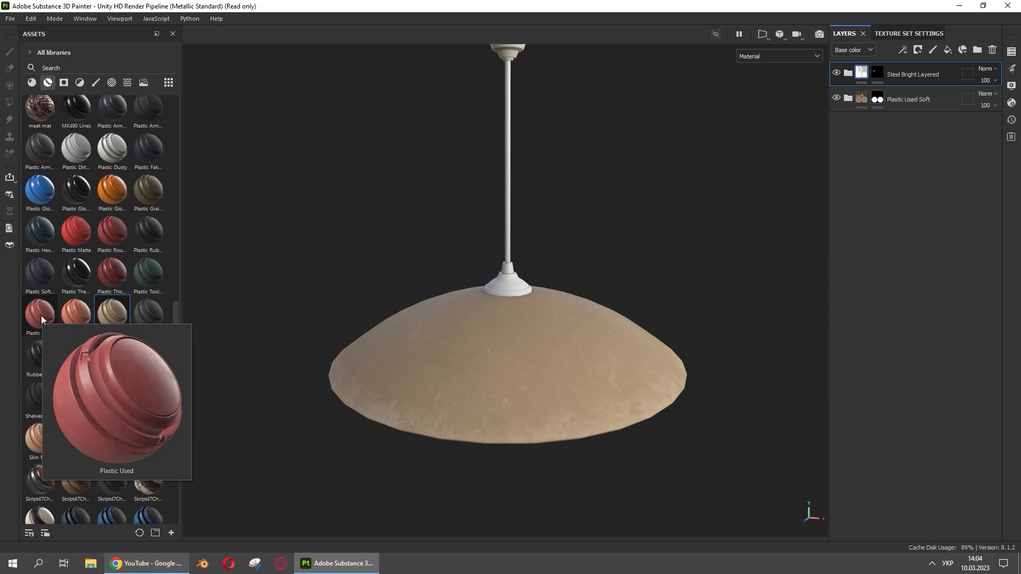
pyautogui.moveTo(27, 272)
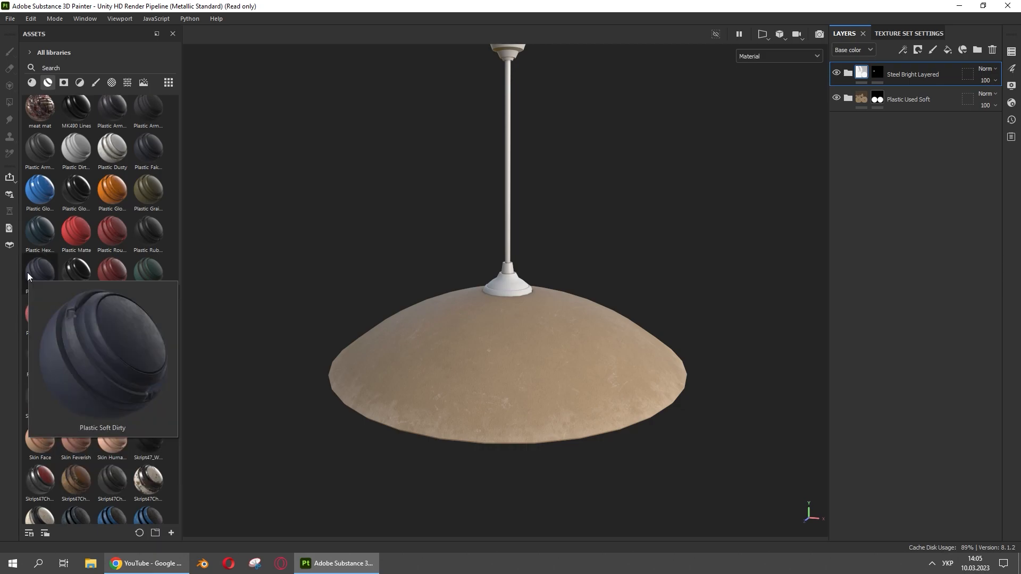
pyautogui.moveTo(27, 272); pyautogui.dragTo(884, 213)
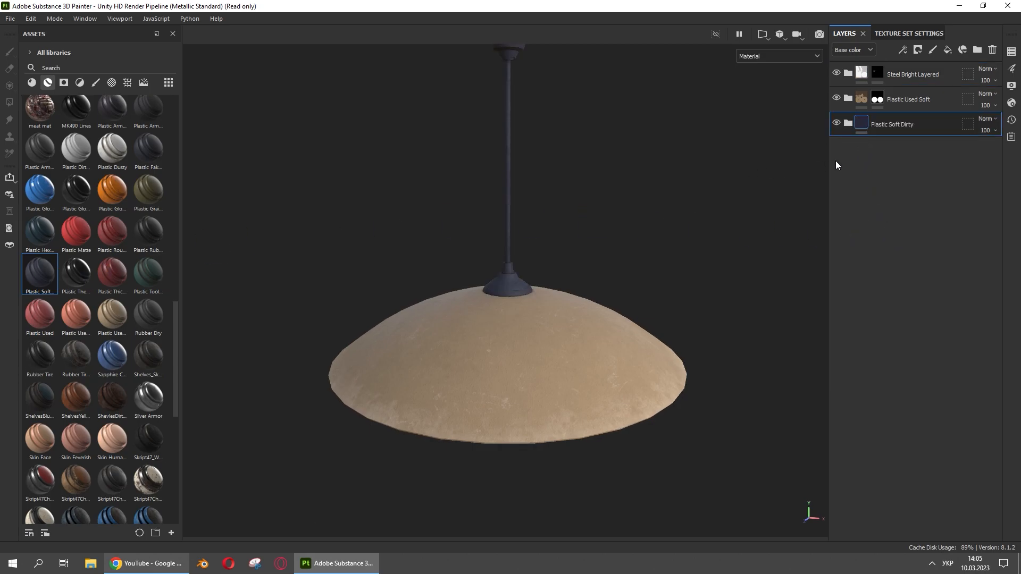
# Add a black mask to the Plastic Soft Dirty folder and fill the shade's upper cap and the ceiling mount into it
pyautogui.rightClick(880, 128)
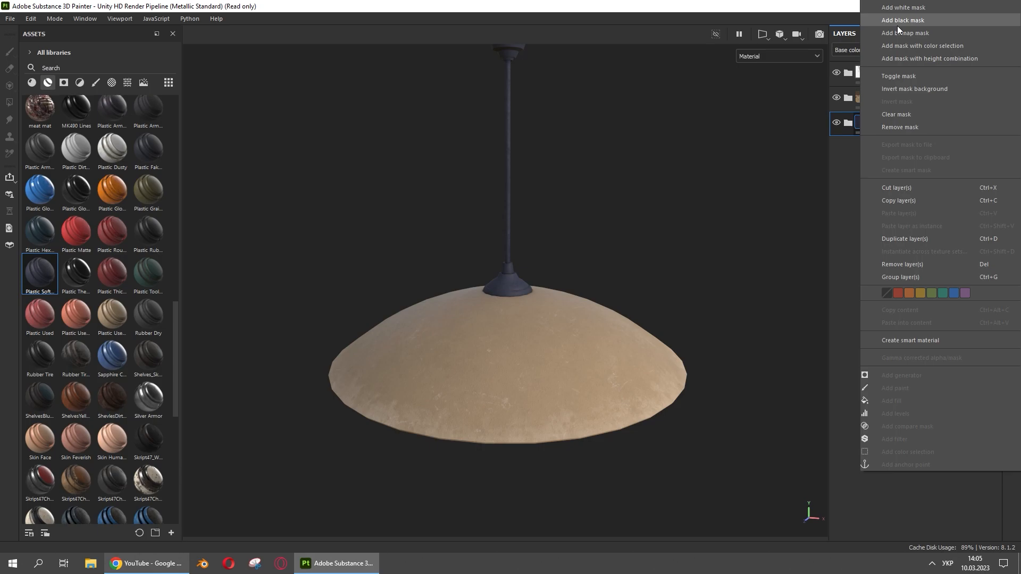
pyautogui.click(898, 24)
pyautogui.click(509, 286)
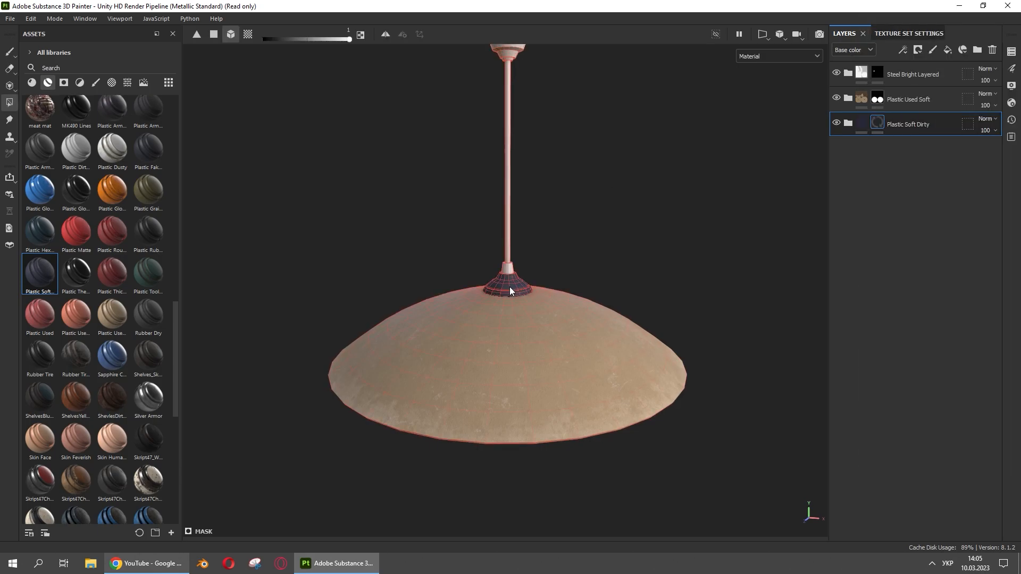
pyautogui.keyDown('alt'); pyautogui.moveTo(574, 177); pyautogui.dragTo(577, 241, button='middle'); pyautogui.keyUp('alt')
pyautogui.click(521, 101)
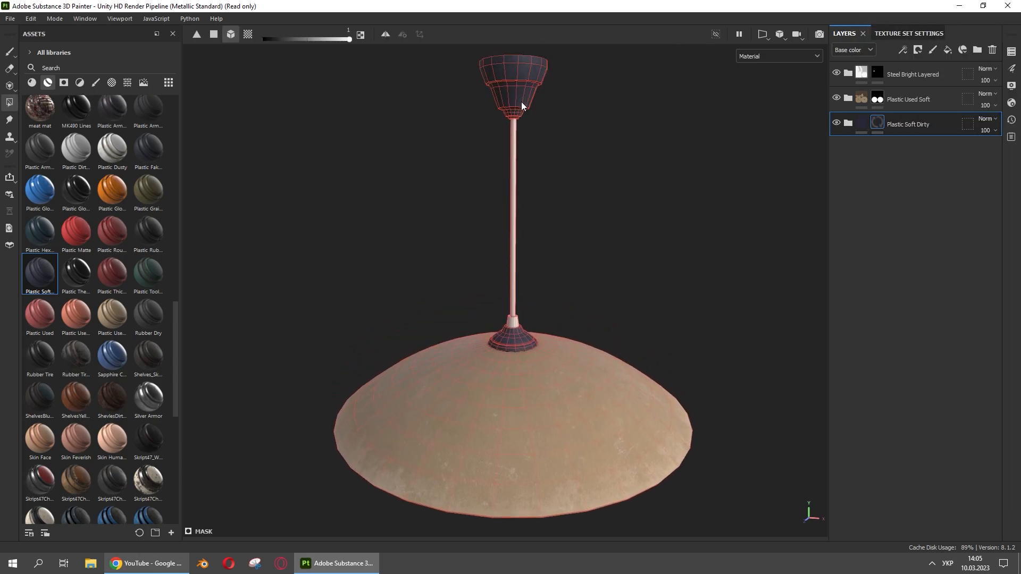
pyautogui.keyDown('alt'); pyautogui.moveTo(604, 307); pyautogui.dragTo(606, 177); pyautogui.keyUp('alt')
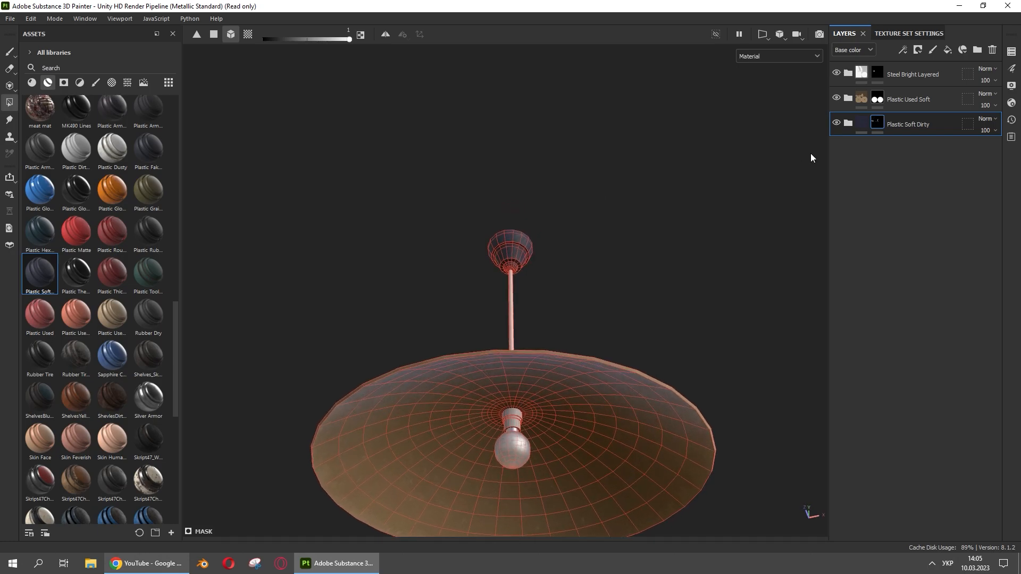
# Add the Plastic Armor Matte smart material below the Plastic Soft Dirty folder
pyautogui.click(865, 78)
pyautogui.keyDown('alt'); pyautogui.moveTo(677, 218); pyautogui.dragTo(643, 241); pyautogui.keyUp('alt')
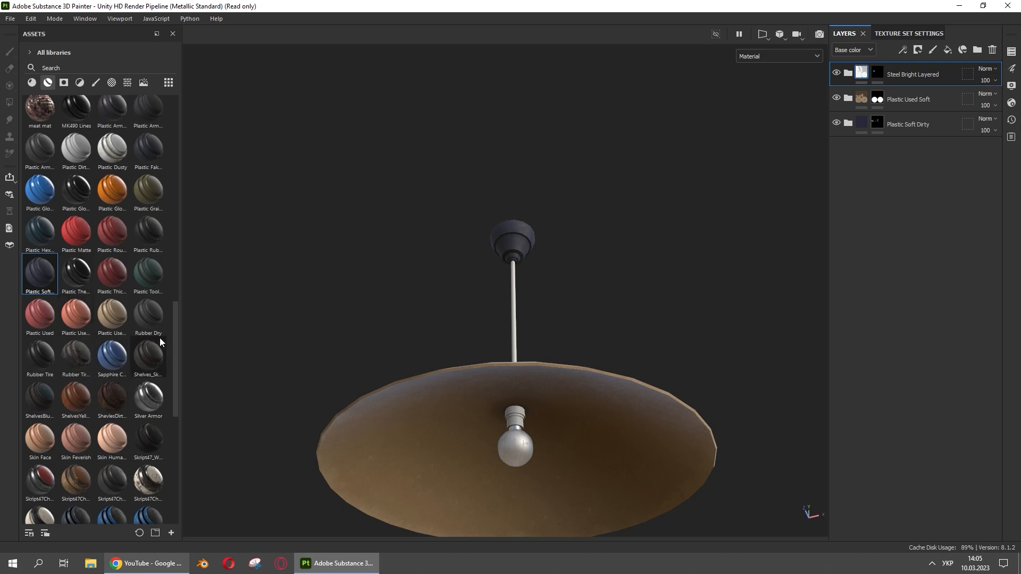
pyautogui.scroll(3, 159, 337)
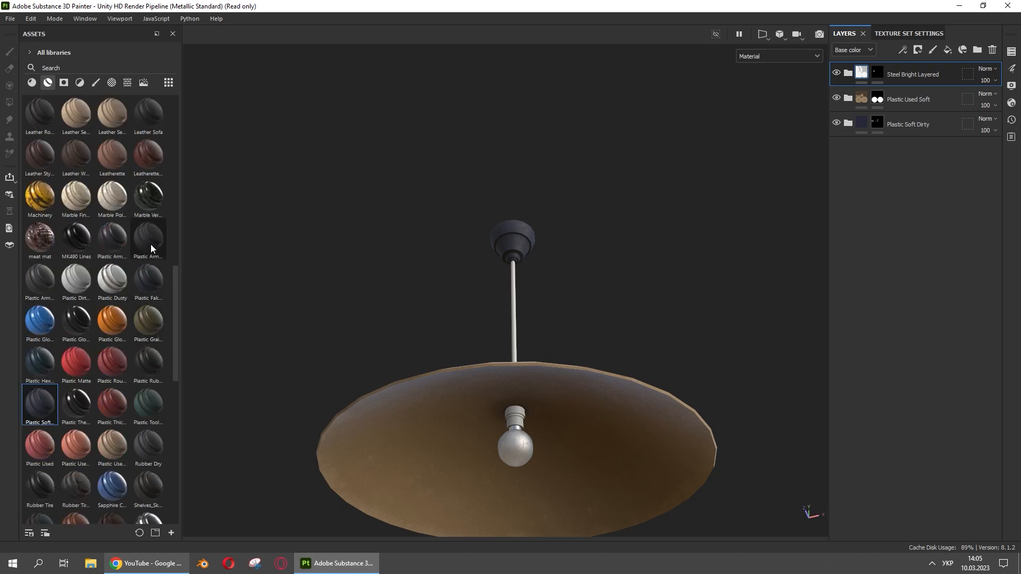
pyautogui.moveTo(151, 244)
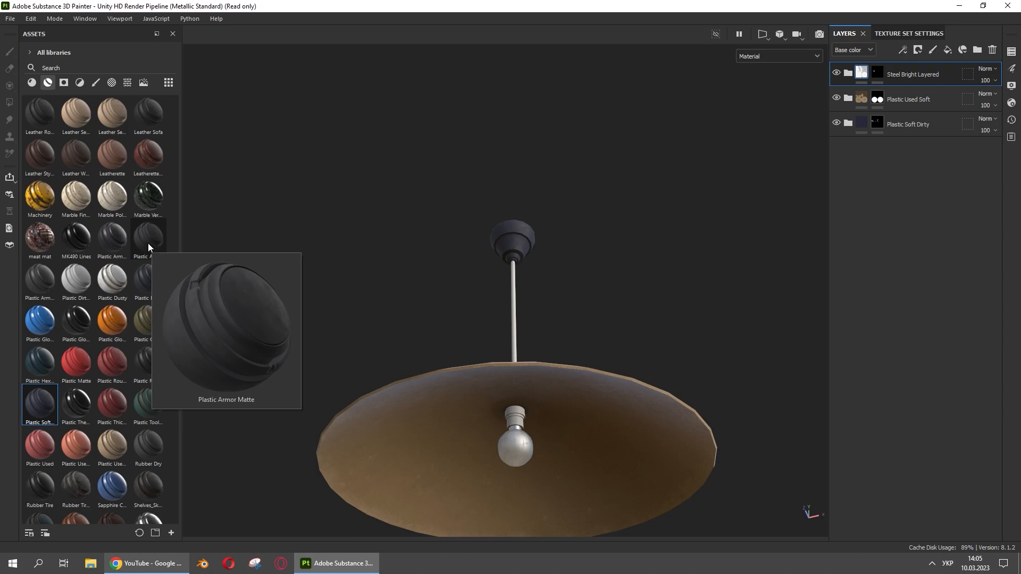
pyautogui.moveTo(148, 243); pyautogui.dragTo(902, 248)
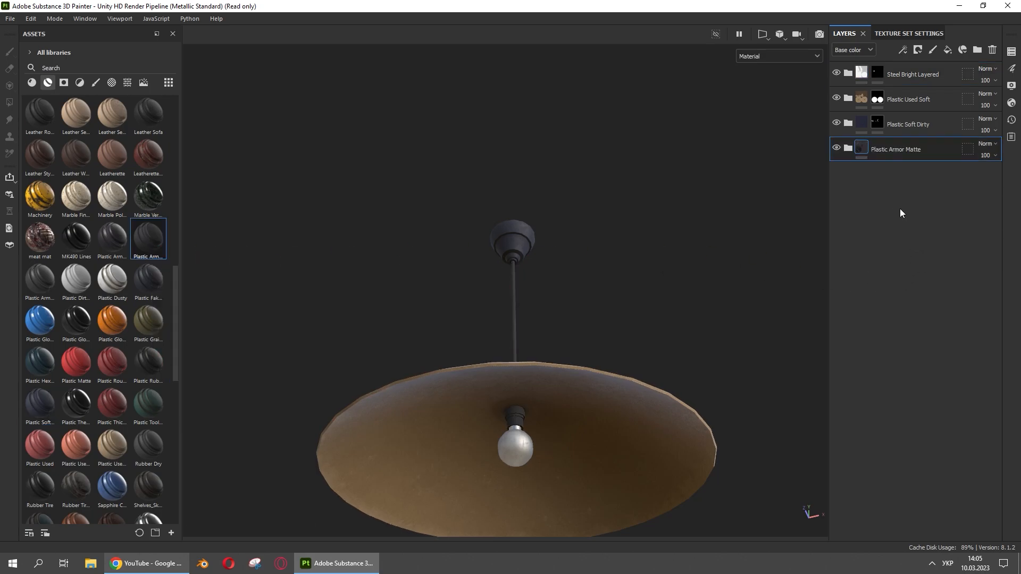
# Expand the Plastic Used Soft folder and change its Base layer's base color to a neutral grey
pyautogui.keyDown('alt'); pyautogui.moveTo(631, 323); pyautogui.dragTo(507, 283); pyautogui.keyUp('alt')
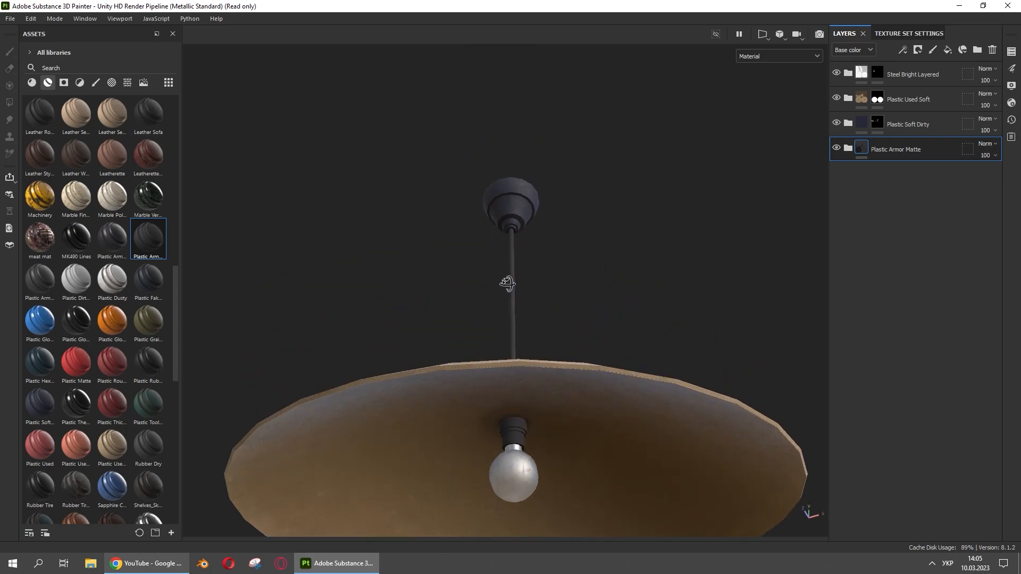
pyautogui.keyDown('alt'); pyautogui.moveTo(545, 400); pyautogui.dragTo(547, 272, button='middle'); pyautogui.keyUp('alt')
pyautogui.keyDown('alt'); pyautogui.moveTo(547, 272); pyautogui.dragTo(492, 358, button='right'); pyautogui.keyUp('alt')
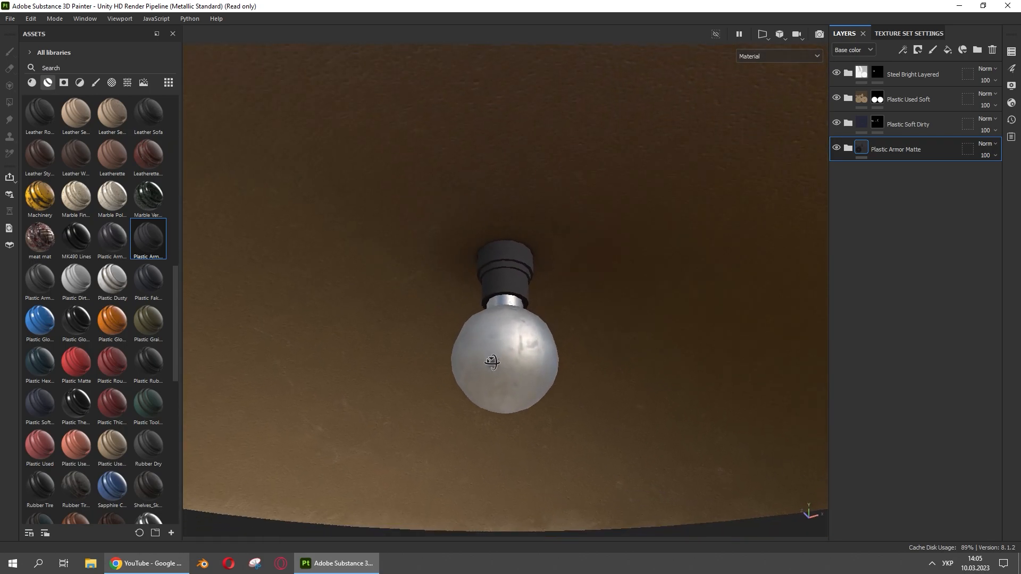
pyautogui.keyDown('alt'); pyautogui.moveTo(492, 358); pyautogui.dragTo(484, 308); pyautogui.keyUp('alt')
pyautogui.keyDown('shift'); pyautogui.moveTo(485, 308); pyautogui.dragTo(547, 311, button='right'); pyautogui.keyUp('shift')
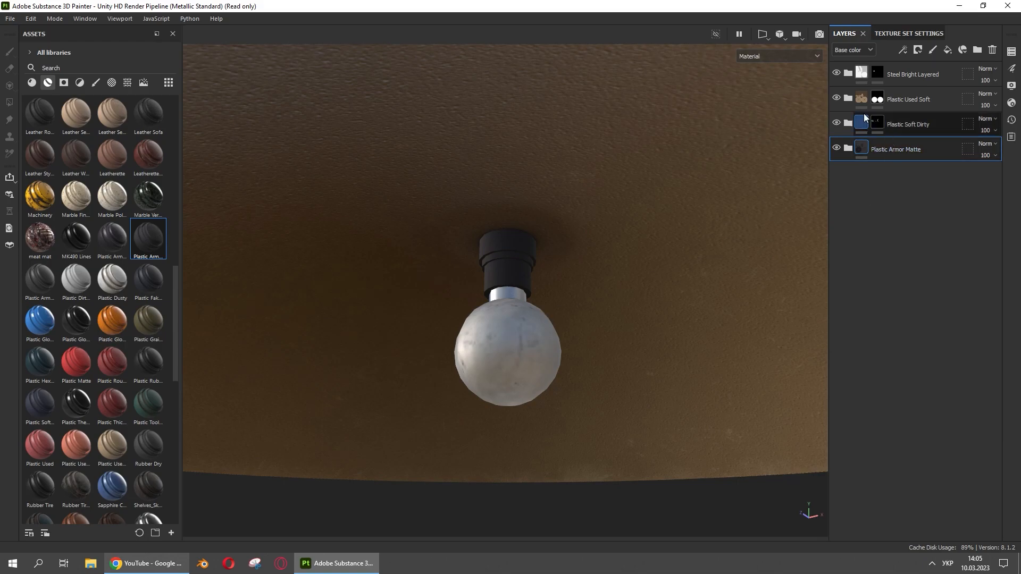
pyautogui.click(848, 99)
pyautogui.scroll(-2, 658, 337)
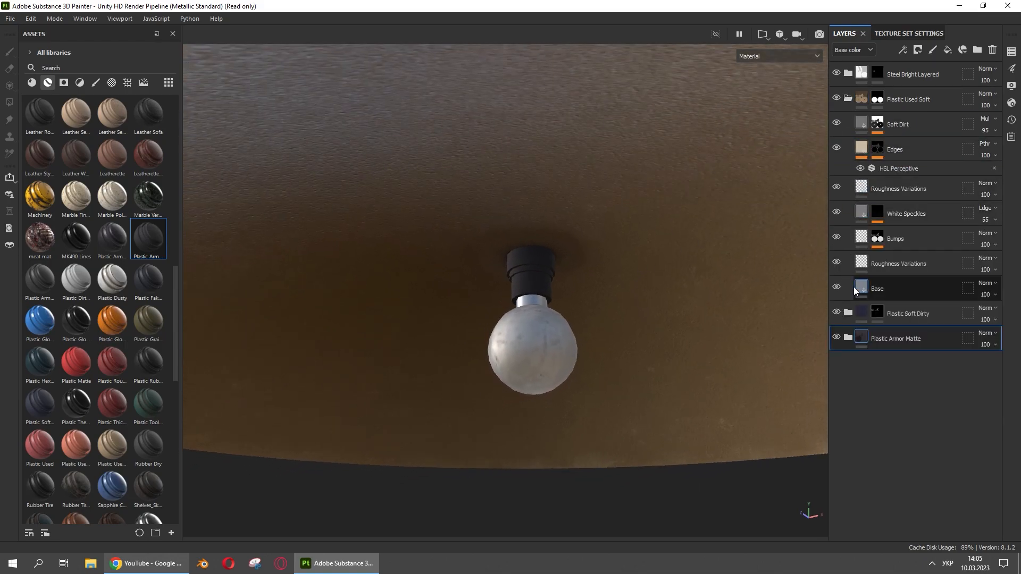
pyautogui.click(857, 286)
pyautogui.click(739, 255)
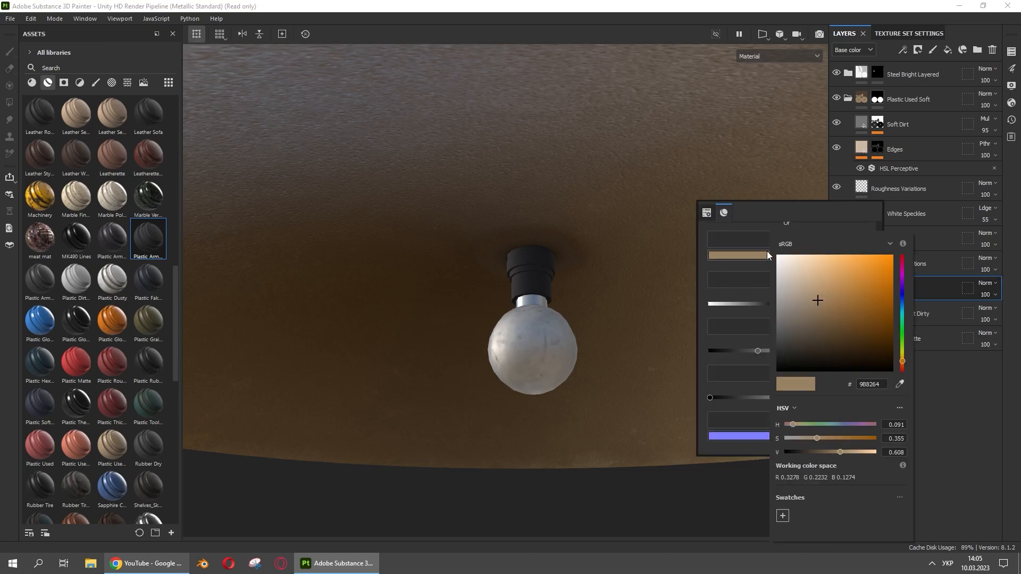
pyautogui.moveTo(804, 303); pyautogui.dragTo(751, 315)
pyautogui.click(588, 317)
# Hide the Bumps layer in the Plastic Used Soft folder and lower the Base layer's roughness
pyautogui.scroll(-5, 588, 317)
pyautogui.moveTo(588, 317)
pyautogui.keyDown('alt'); pyautogui.mouseDown()
pyautogui.moveTo(572, 300)
pyautogui.moveTo(576, 328)
pyautogui.mouseUp(); pyautogui.keyUp('alt')
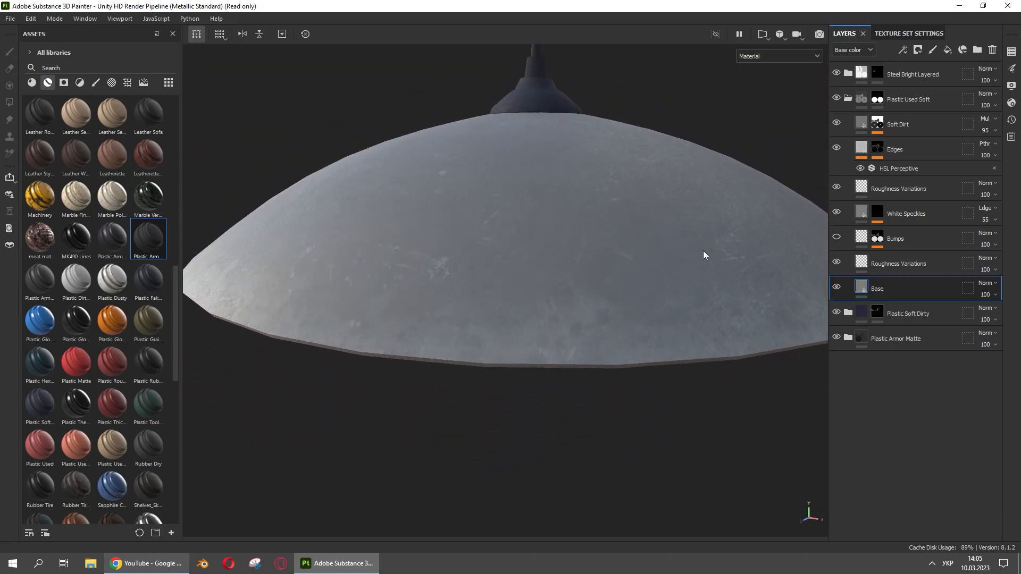
pyautogui.keyDown('shift'); pyautogui.moveTo(574, 228); pyautogui.dragTo(670, 241, button='right'); pyautogui.keyUp('shift')
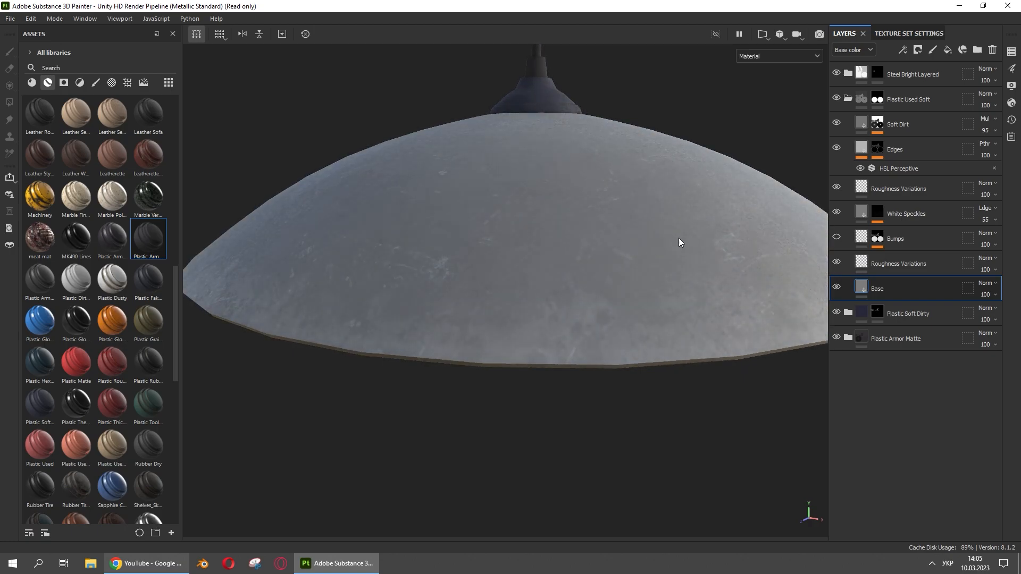
pyautogui.rightClick(664, 212)
pyautogui.moveTo(726, 354)
pyautogui.mouseDown()
pyautogui.moveTo(782, 353)
pyautogui.moveTo(653, 355)
pyautogui.moveTo(684, 355)
pyautogui.mouseUp()
# Add the Plastic Rough Scratched smart material at the top of the layer stack
pyautogui.keyDown('alt'); pyautogui.moveTo(495, 290); pyautogui.dragTo(558, 367); pyautogui.keyUp('alt')
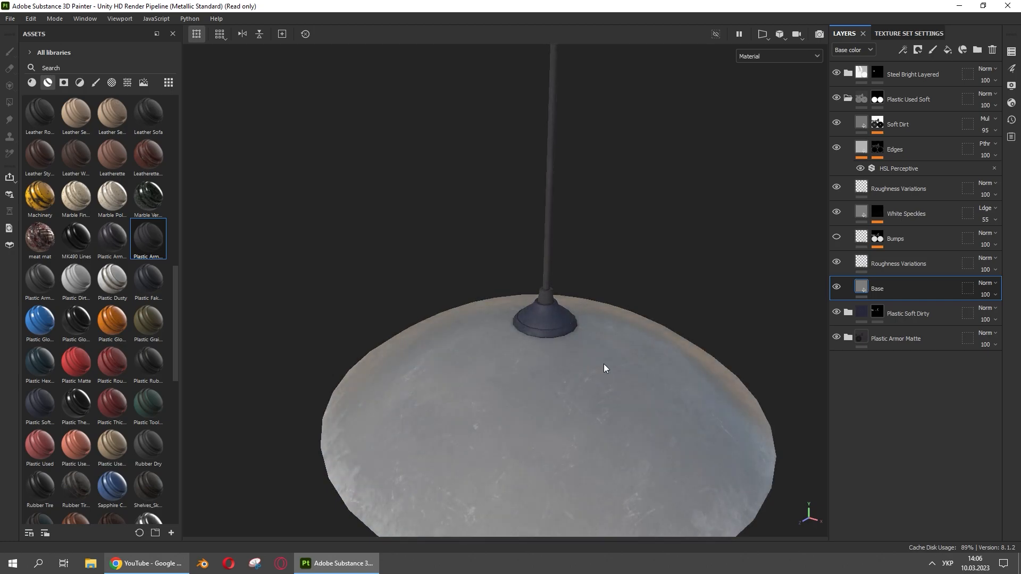
pyautogui.keyDown('alt'); pyautogui.moveTo(627, 355); pyautogui.dragTo(579, 365, button='middle'); pyautogui.keyUp('alt')
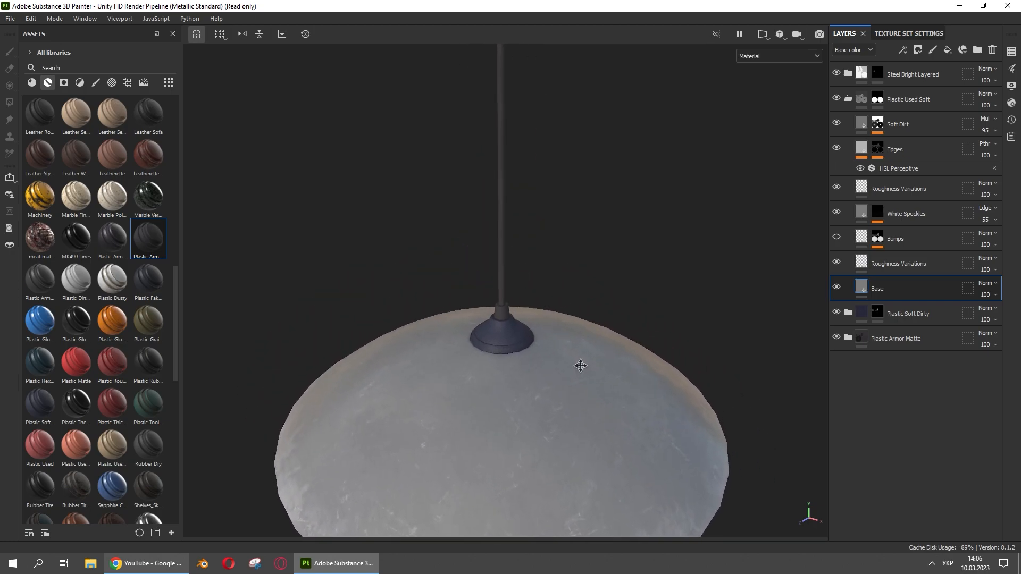
pyautogui.moveTo(572, 335)
pyautogui.keyDown('alt'); pyautogui.mouseDown()
pyautogui.moveTo(560, 311)
pyautogui.moveTo(568, 321)
pyautogui.mouseUp(); pyautogui.keyUp('alt')
pyautogui.scroll(2, 736, 269)
pyautogui.scroll(-5, 735, 269)
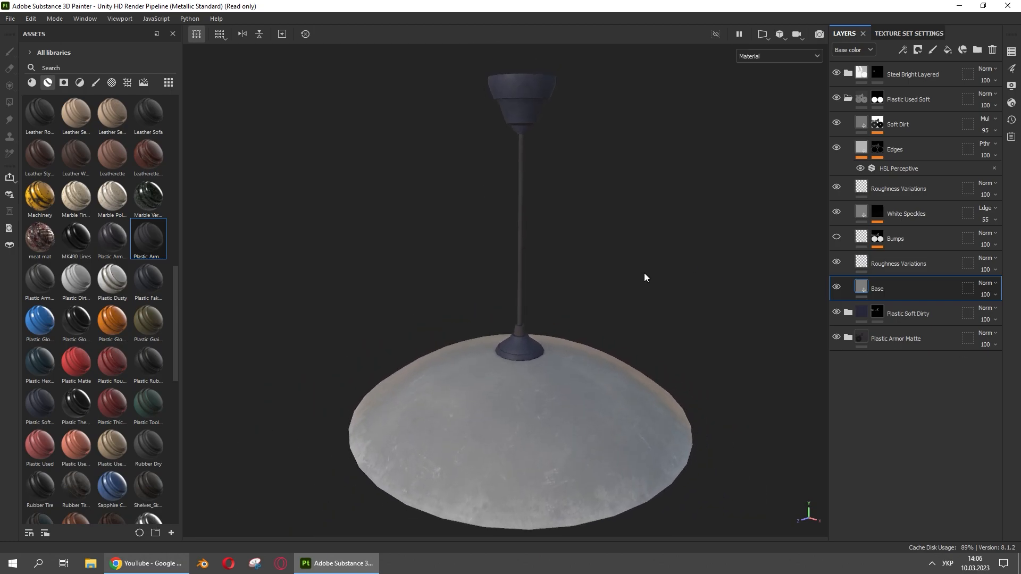
pyautogui.scroll(2, 643, 273)
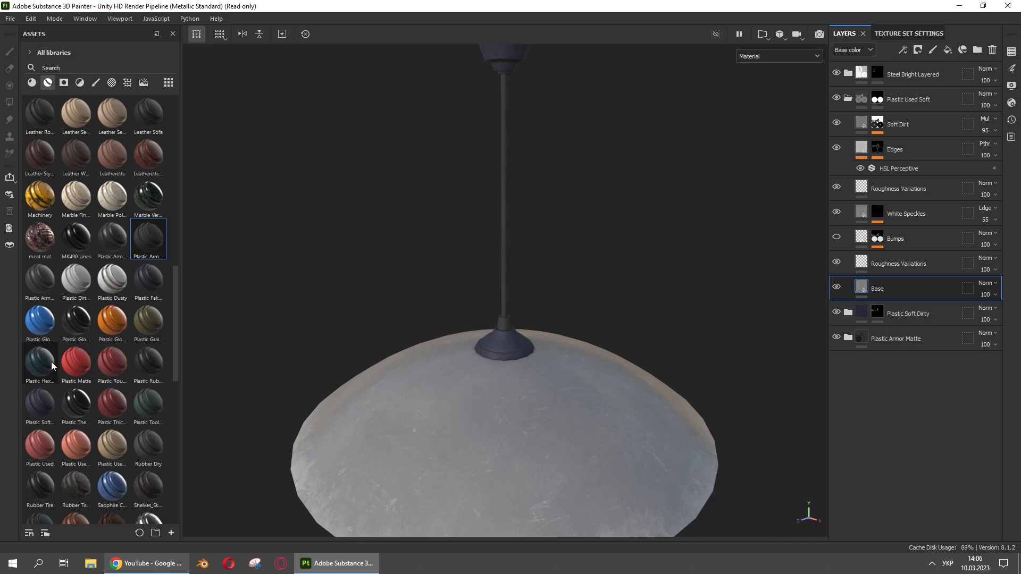
pyautogui.moveTo(118, 361)
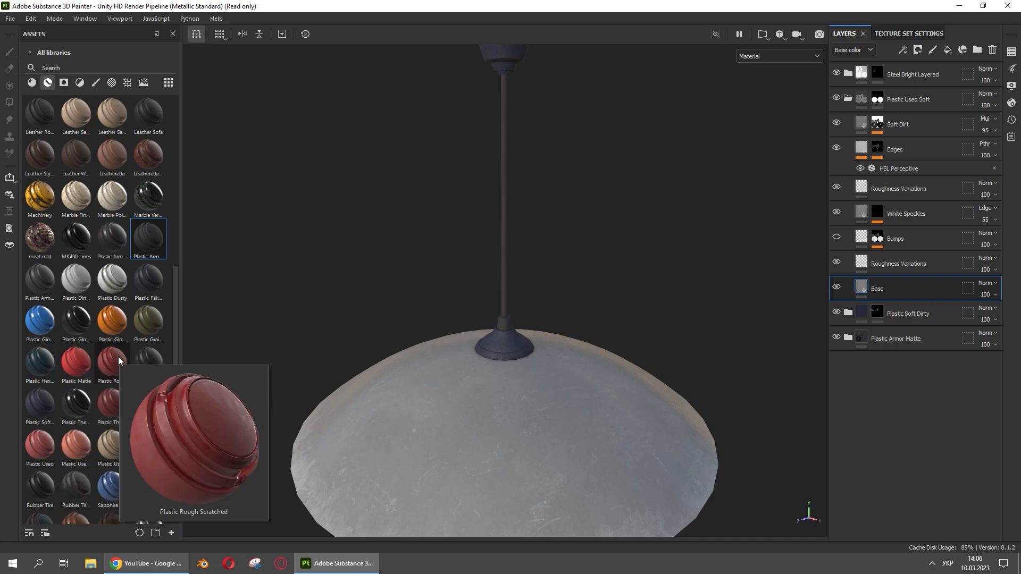
pyautogui.moveTo(118, 358); pyautogui.dragTo(895, 63)
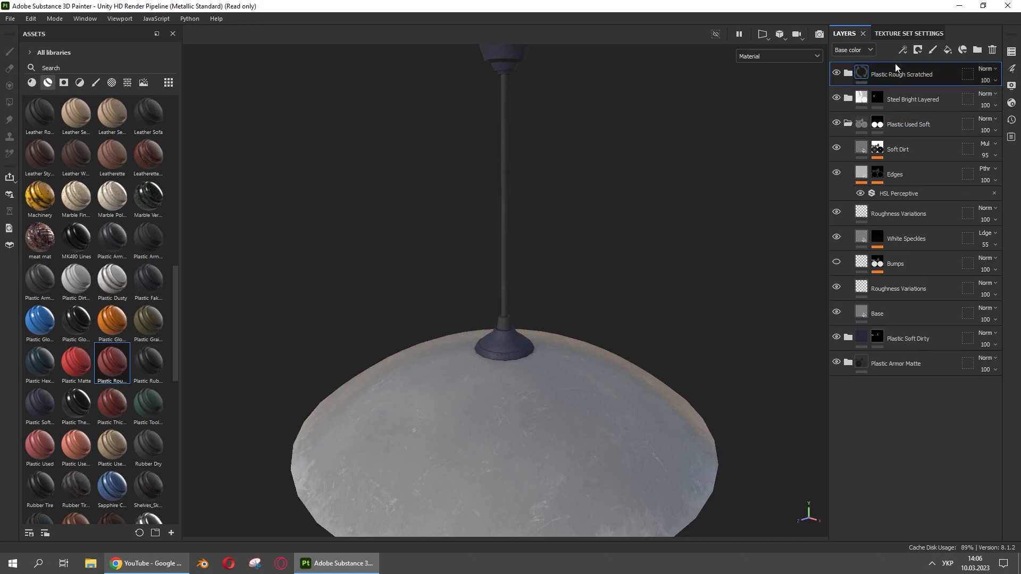
# Add a black mask to the Plastic Rough Scratched folder and fill the small collar between the rod and the shade's cap into it
pyautogui.rightClick(869, 71)
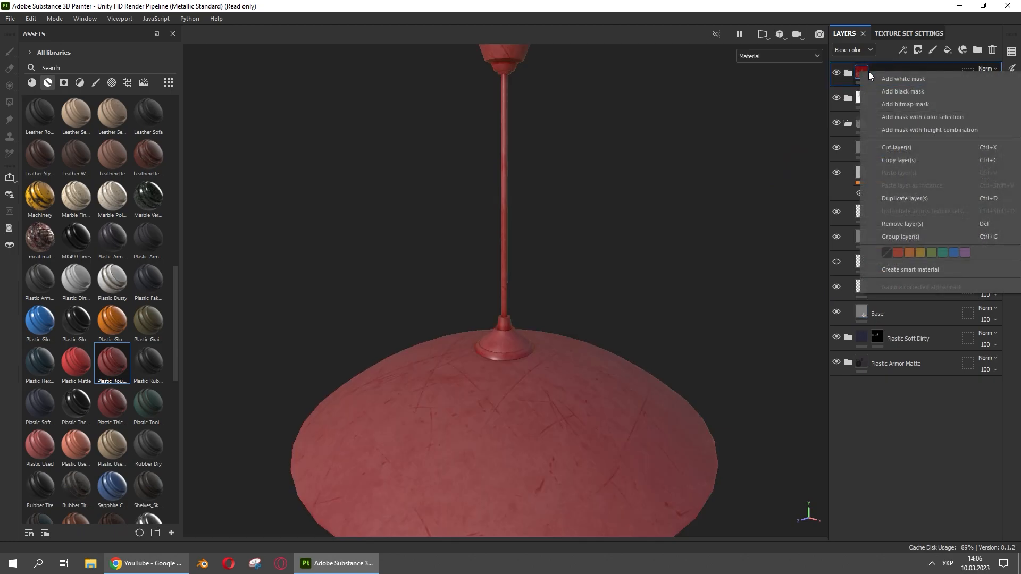
pyautogui.click(893, 88)
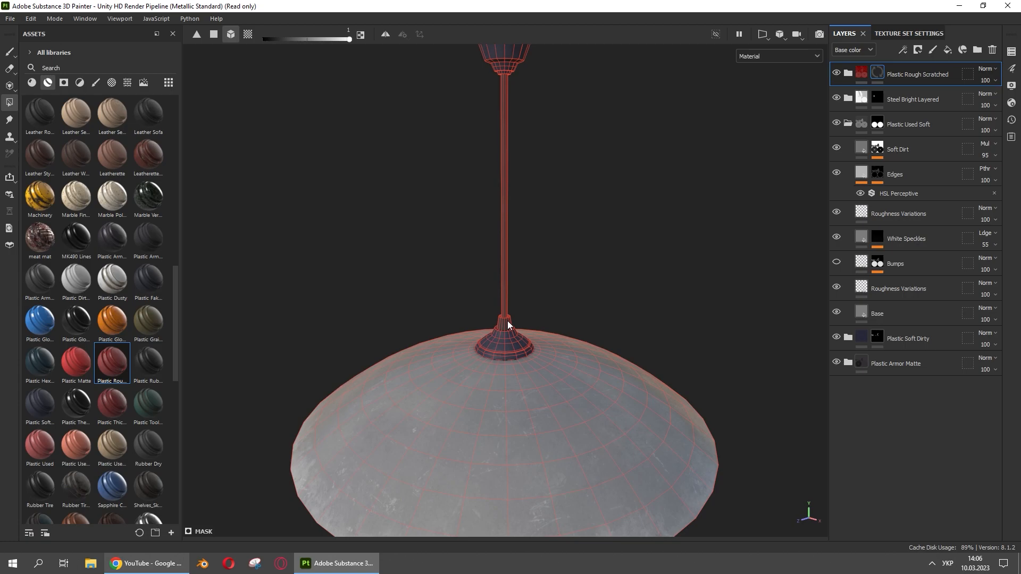
pyautogui.click(915, 363)
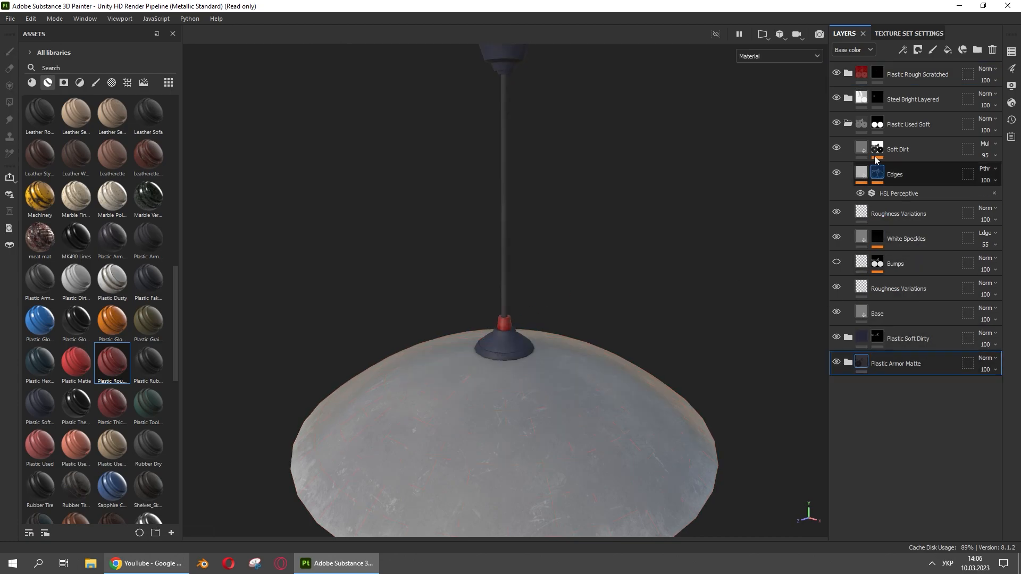
# Collapse the Plastic Used Soft folder in the layer stack
pyautogui.click(849, 75)
pyautogui.click(849, 74)
pyautogui.click(848, 74)
pyautogui.click(849, 124)
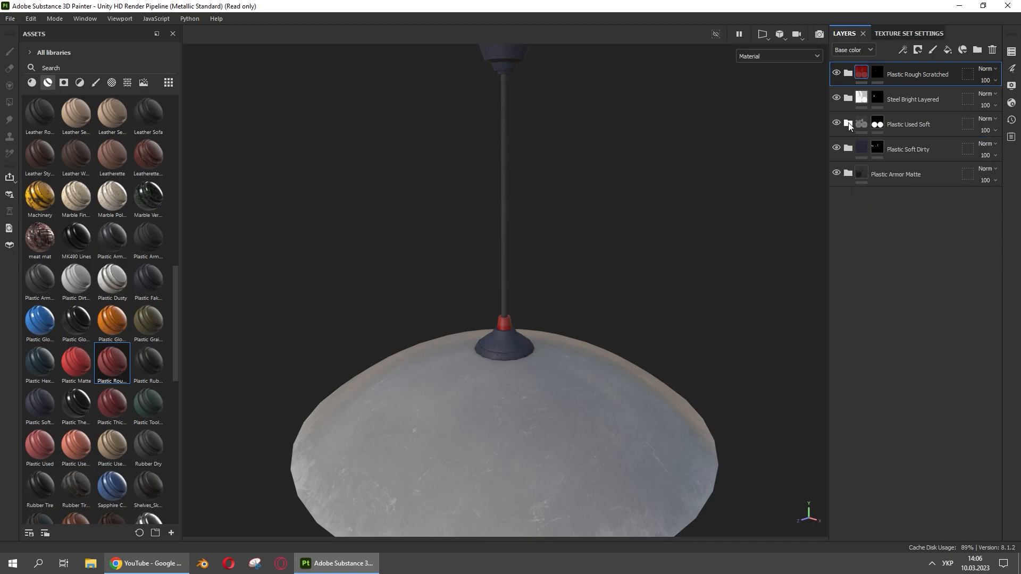
# Change the base color of the BaseColor layer in the Plastic Rough Scratched folder to a neutral grey and collapse the folder
pyautogui.keyDown('alt'); pyautogui.moveTo(620, 361); pyautogui.dragTo(642, 267, button='middle'); pyautogui.keyUp('alt')
pyautogui.keyDown('alt'); pyautogui.moveTo(597, 345); pyautogui.dragTo(576, 233); pyautogui.keyUp('alt')
pyautogui.keyDown('alt'); pyautogui.moveTo(577, 242); pyautogui.dragTo(565, 320, button='middle'); pyautogui.keyUp('alt')
pyautogui.click(849, 75)
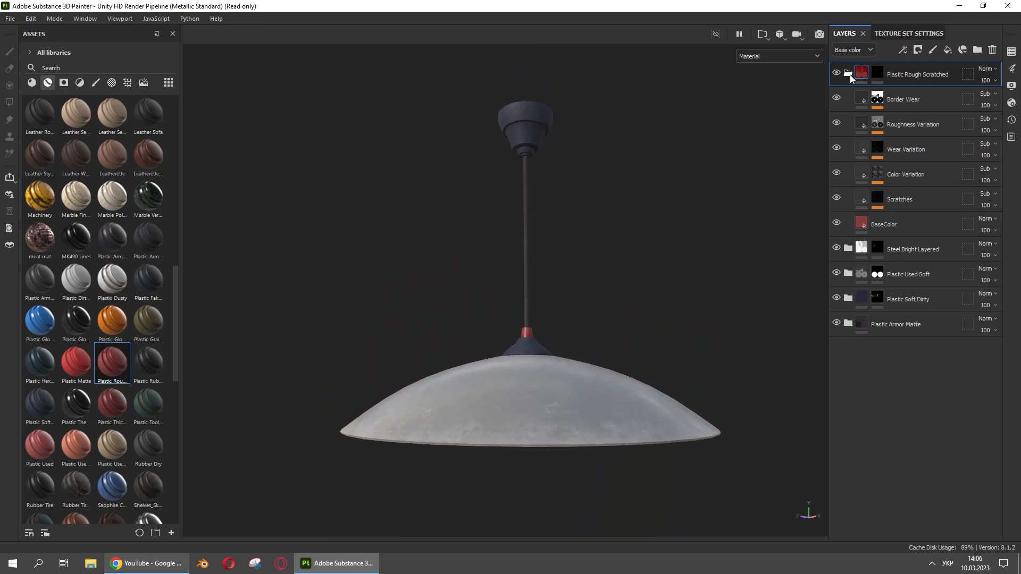
pyautogui.click(861, 222)
pyautogui.click(781, 278)
pyautogui.moveTo(792, 327); pyautogui.dragTo(739, 327)
pyautogui.click(575, 209)
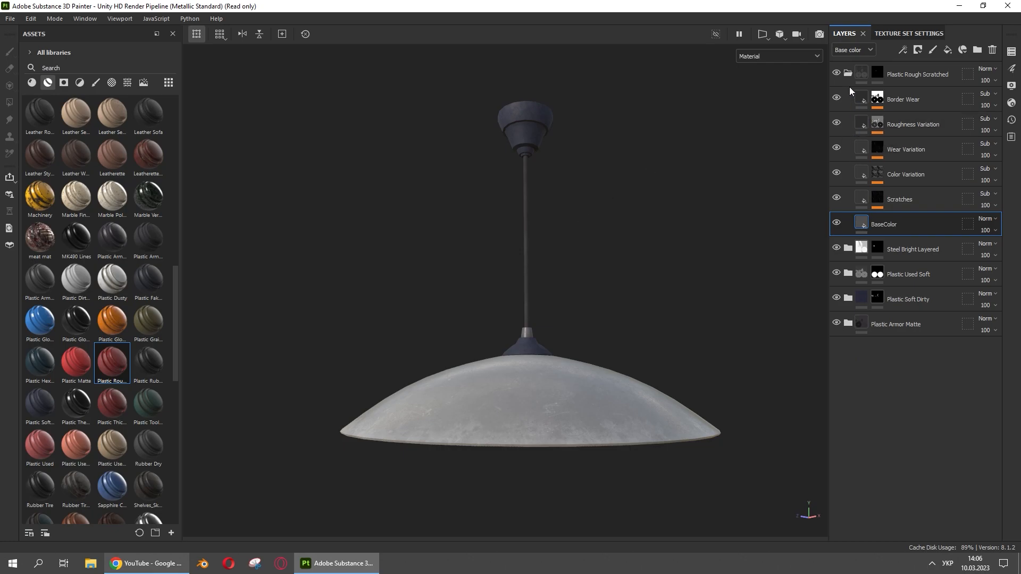
pyautogui.click(849, 73)
# Change the base color of the Base Plastic layer in the Plastic Soft Dirty folder to dark green and collapse the folder
pyautogui.click(847, 149)
pyautogui.click(862, 224)
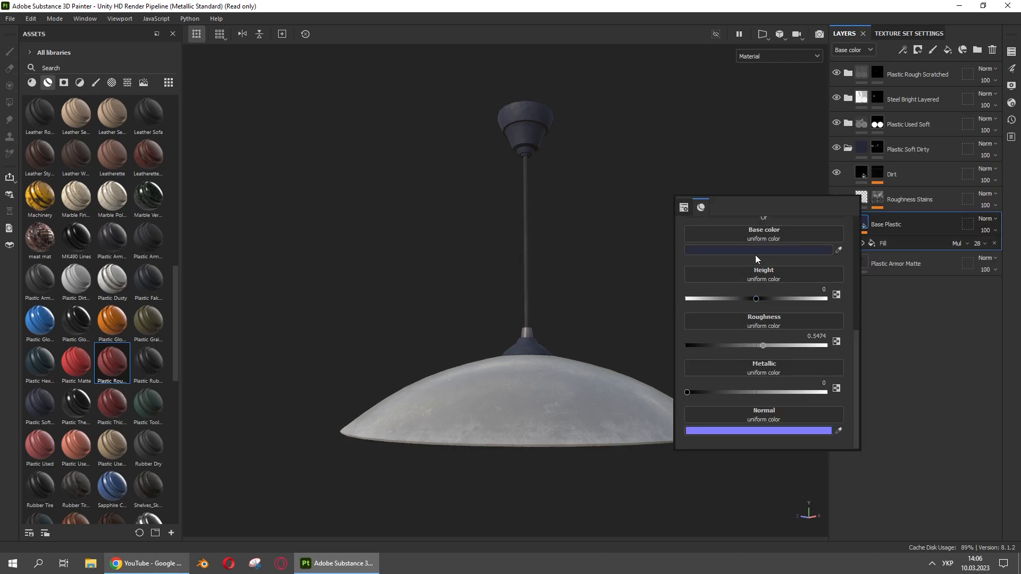
pyautogui.click(759, 250)
pyautogui.moveTo(888, 297); pyautogui.dragTo(898, 333)
pyautogui.click(541, 206)
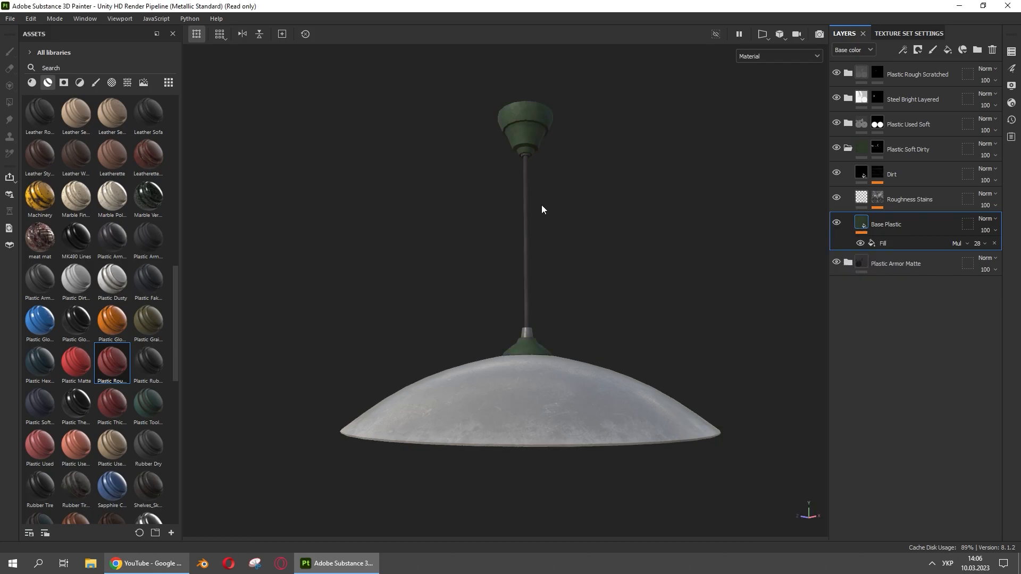
pyautogui.keyDown('alt'); pyautogui.moveTo(618, 274); pyautogui.dragTo(576, 321); pyautogui.keyUp('alt')
pyautogui.scroll(5, 576, 323)
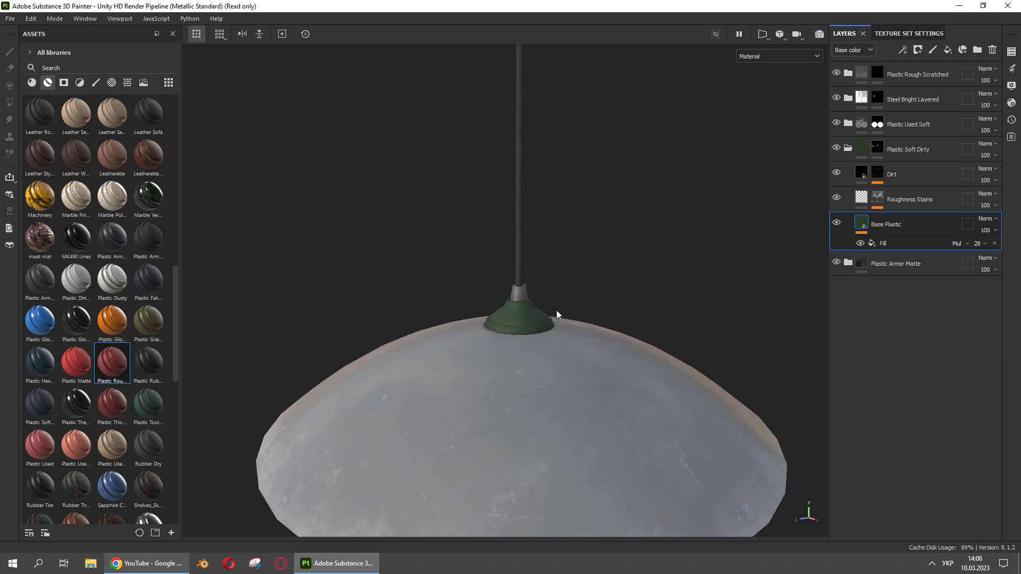
pyautogui.scroll(3, 536, 314)
pyautogui.keyDown('alt'); pyautogui.moveTo(532, 284); pyautogui.dragTo(512, 309); pyautogui.keyUp('alt')
pyautogui.moveTo(511, 309)
pyautogui.keyDown('shift'); pyautogui.mouseDown(button='right')
pyautogui.moveTo(551, 296)
pyautogui.moveTo(504, 308)
pyautogui.mouseUp(button='right'); pyautogui.keyUp('shift')
pyautogui.keyDown('alt'); pyautogui.moveTo(627, 385); pyautogui.dragTo(615, 324); pyautogui.keyUp('alt')
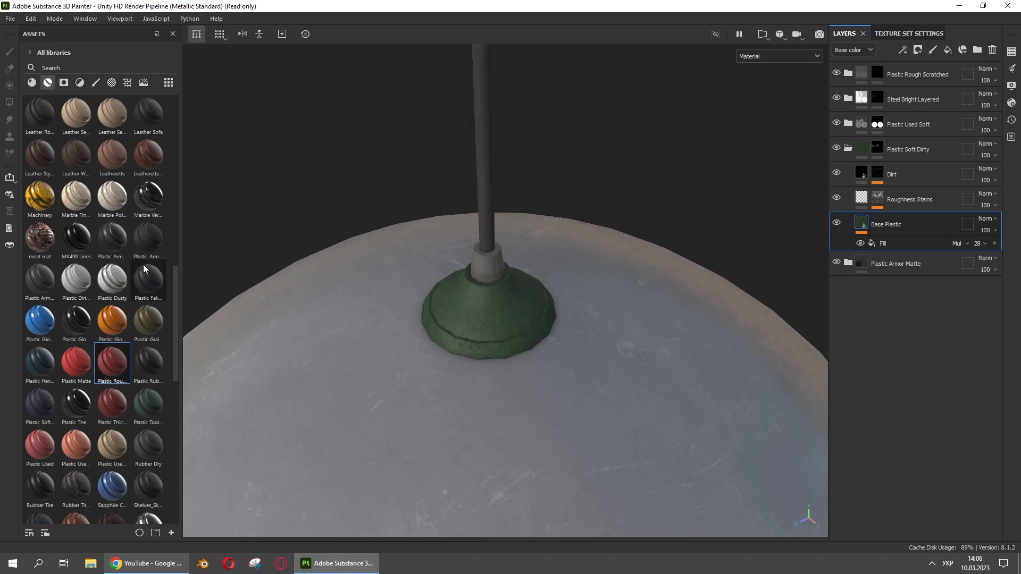
pyautogui.click(848, 148)
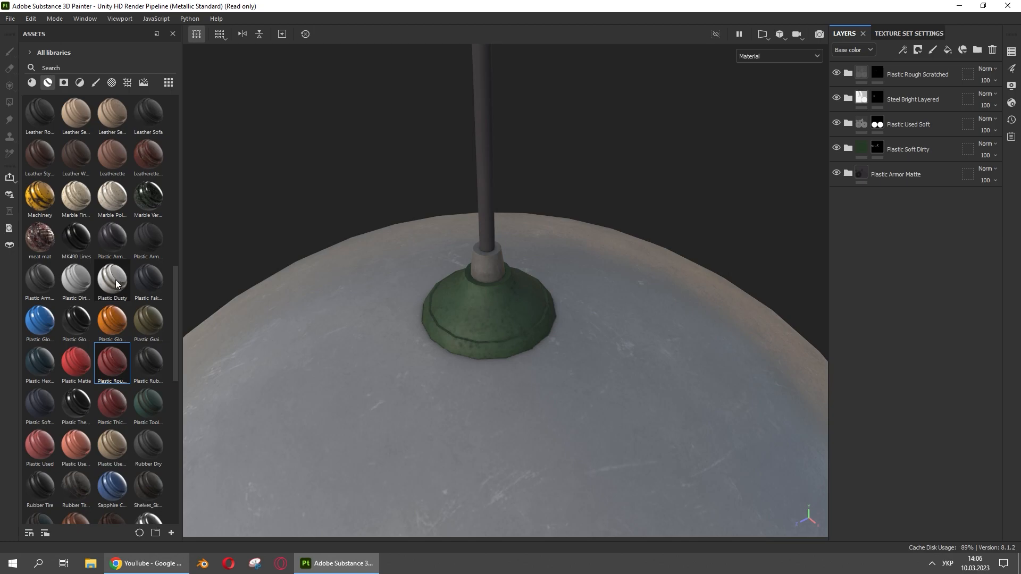
# Browse the smart materials for the bulb socket and add Plastic Glossy Stained at the top of the layer stack
pyautogui.moveTo(116, 281)
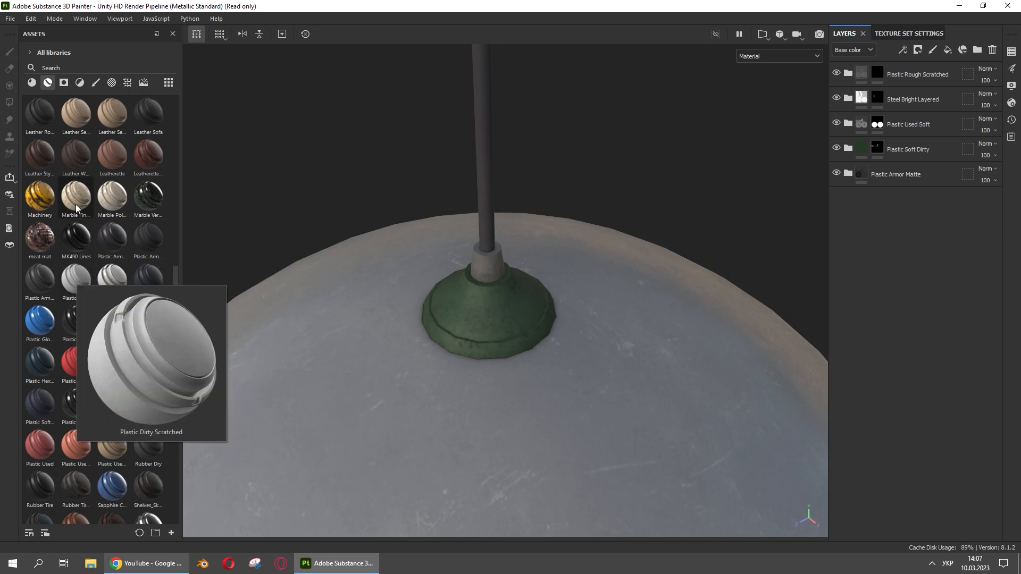
pyautogui.scroll(3, 86, 304)
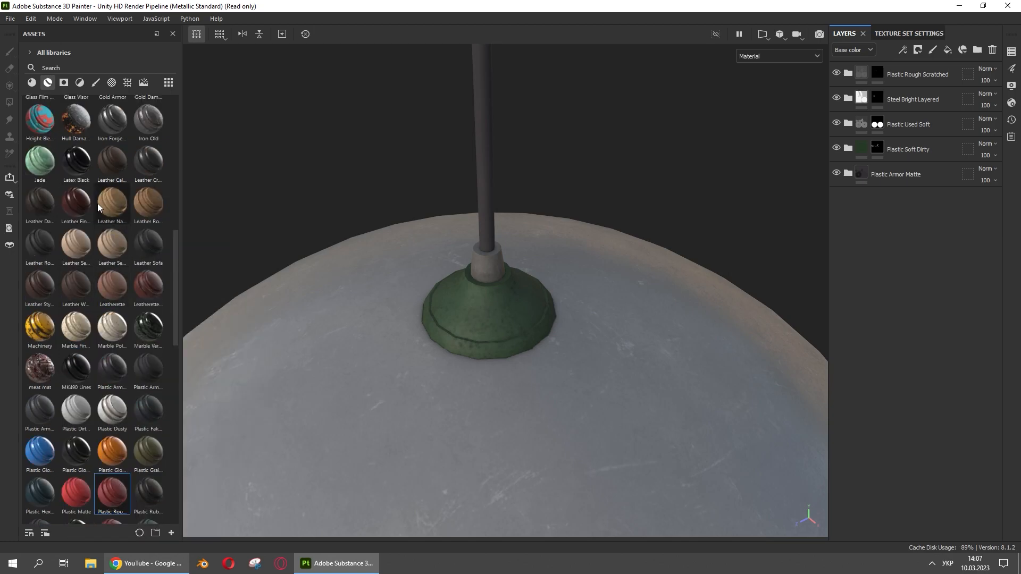
pyautogui.moveTo(120, 167)
pyautogui.scroll(-5, 622, 330)
pyautogui.keyDown('alt'); pyautogui.moveTo(577, 276); pyautogui.dragTo(585, 231); pyautogui.keyUp('alt')
pyautogui.keyDown('shift'); pyautogui.moveTo(539, 308); pyautogui.dragTo(623, 327, button='right'); pyautogui.keyUp('shift')
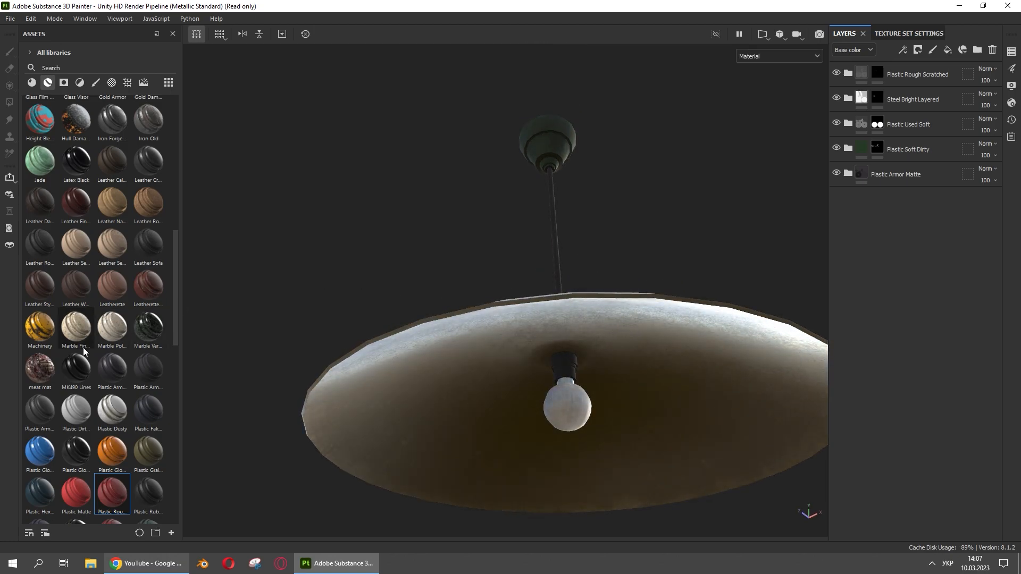
pyautogui.moveTo(45, 417)
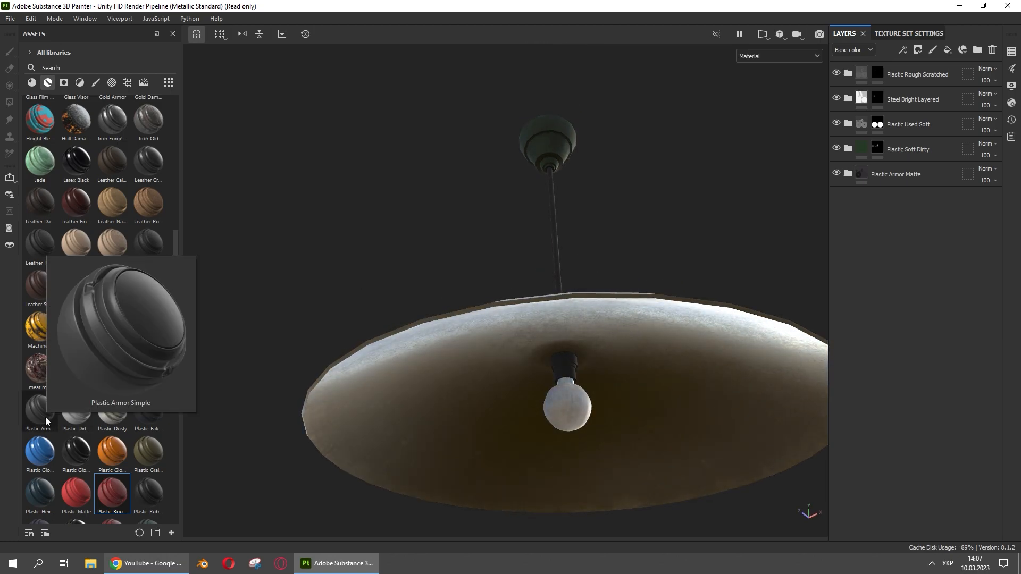
pyautogui.moveTo(127, 422)
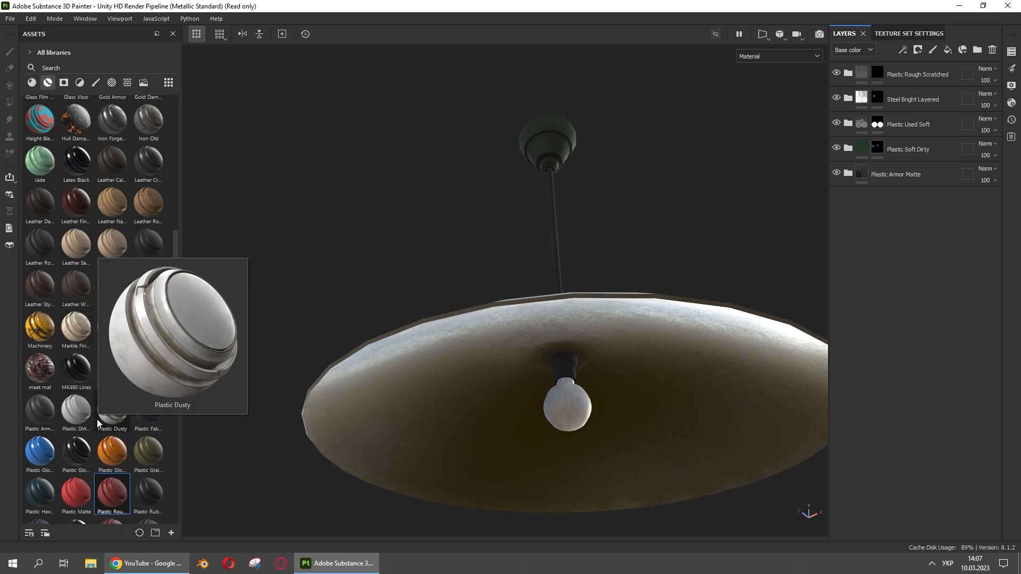
pyautogui.moveTo(117, 458)
pyautogui.moveTo(115, 458); pyautogui.dragTo(979, 56)
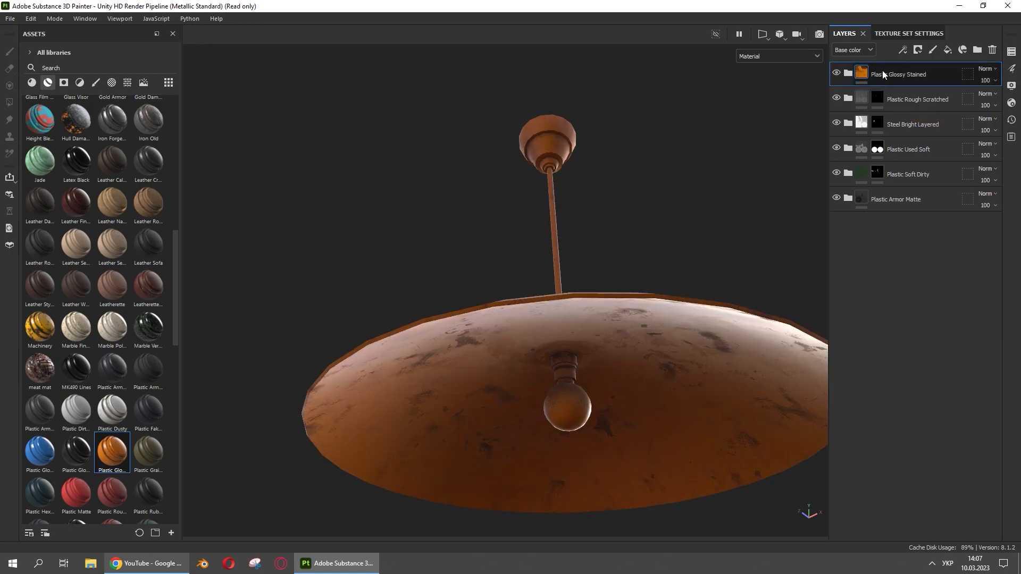
# Add a black mask to the Plastic Glossy Stained folder and fill the bulb socket into it
pyautogui.rightClick(883, 70)
pyautogui.click(903, 91)
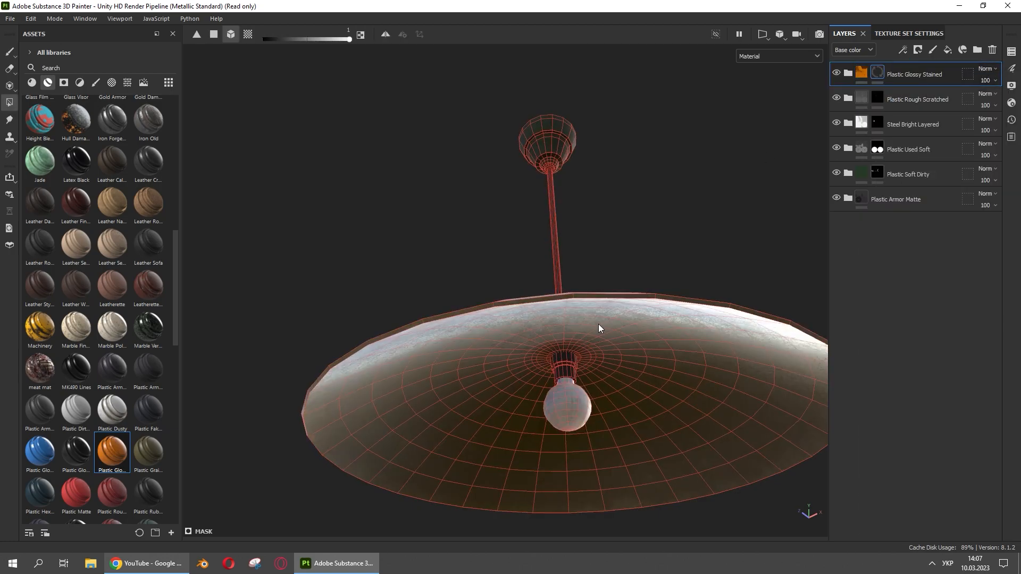
pyautogui.click(882, 197)
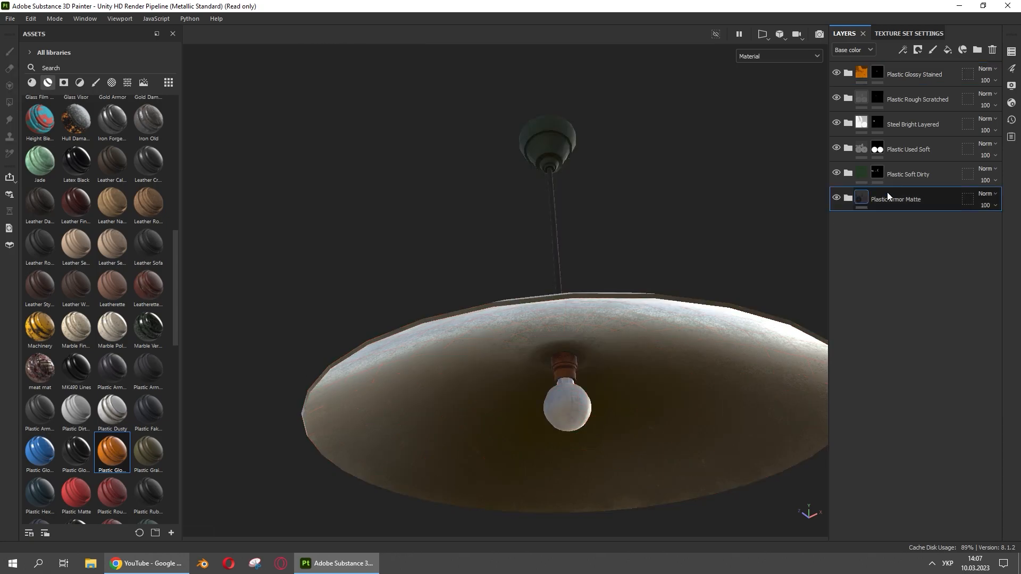
# Expand the Plastic Glossy Stained folder and change its Base layer's base color to a muted yellowish brown
pyautogui.click(847, 73)
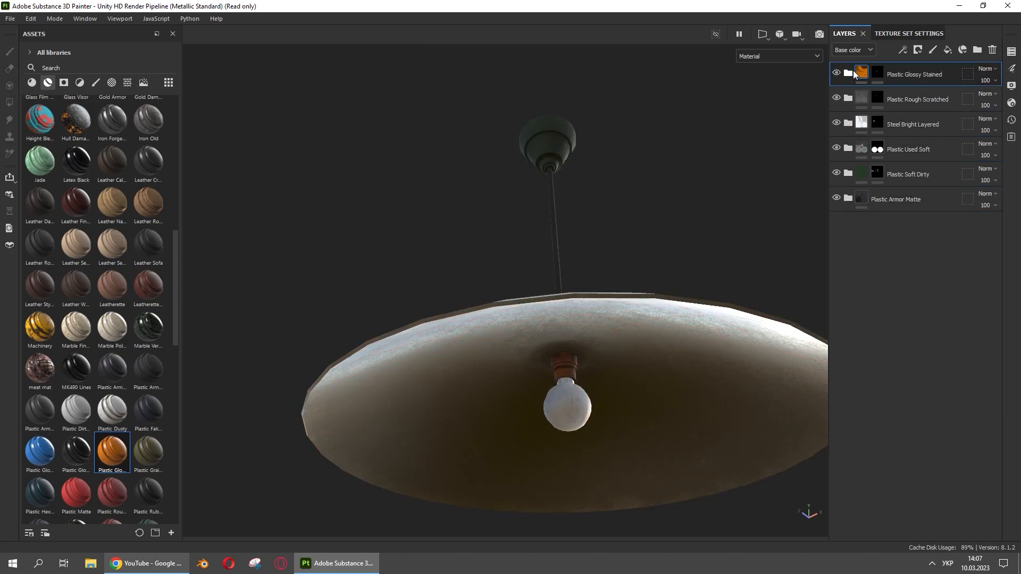
pyautogui.click(861, 187)
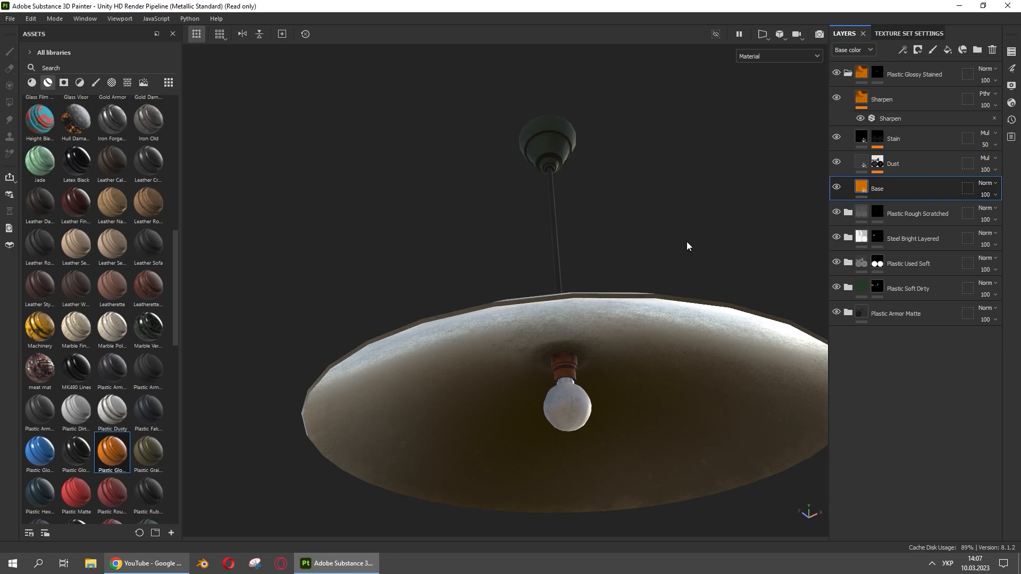
pyautogui.click(720, 291)
pyautogui.click(856, 338)
pyautogui.moveTo(837, 329); pyautogui.dragTo(770, 330)
pyautogui.click(637, 270)
pyautogui.keyDown('alt'); pyautogui.moveTo(636, 270); pyautogui.dragTo(630, 301); pyautogui.keyUp('alt')
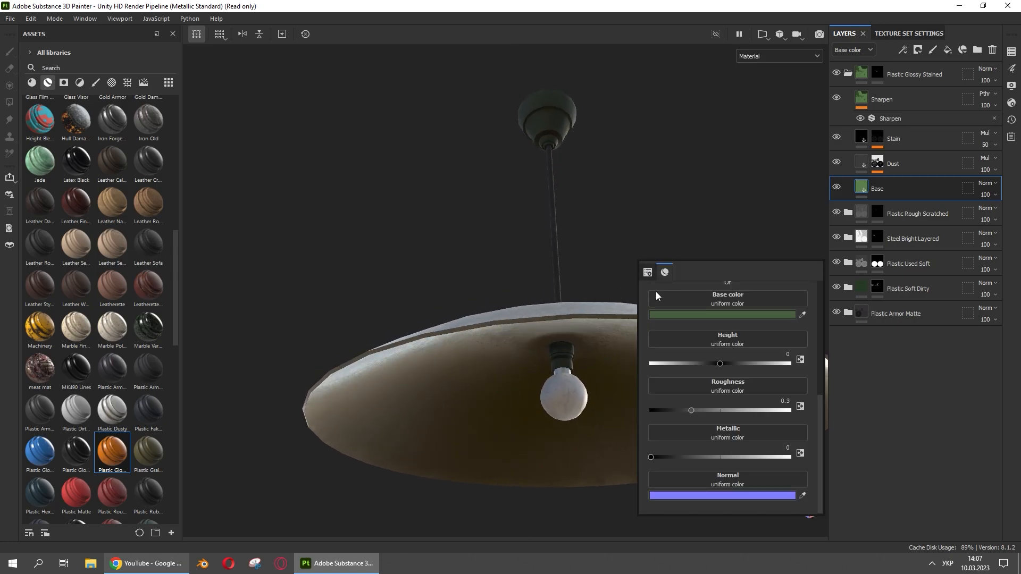
pyautogui.click(685, 316)
pyautogui.moveTo(821, 327); pyautogui.dragTo(825, 358)
pyautogui.moveTo(755, 319); pyautogui.dragTo(759, 302)
pyautogui.click(642, 209)
pyautogui.keyDown('alt'); pyautogui.moveTo(642, 209); pyautogui.dragTo(701, 216); pyautogui.keyUp('alt')
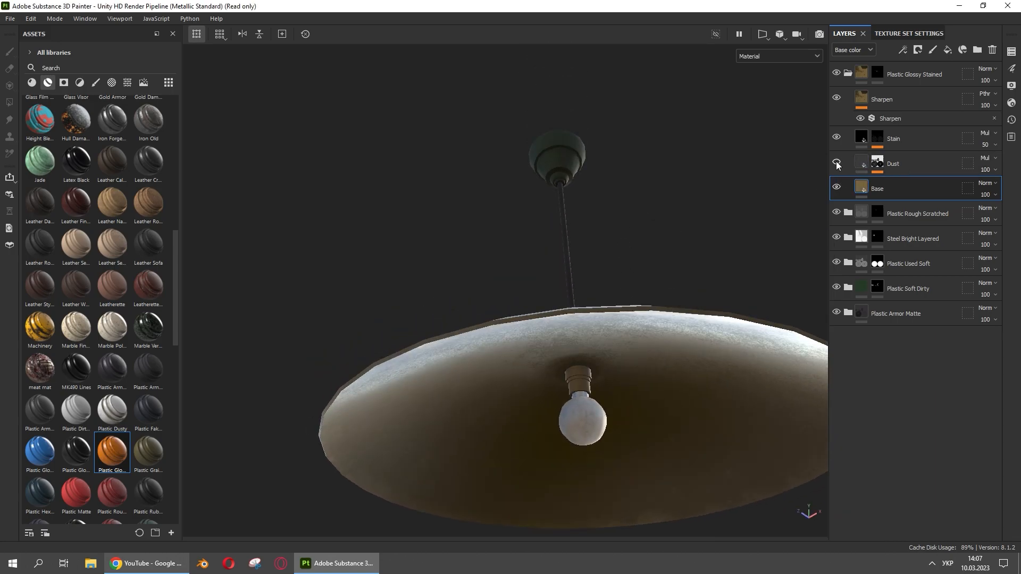
# Lower the opacity of the Dust layer's Mask Editor effect to roughly half and collapse the Plastic Glossy Stained folder
pyautogui.click(878, 168)
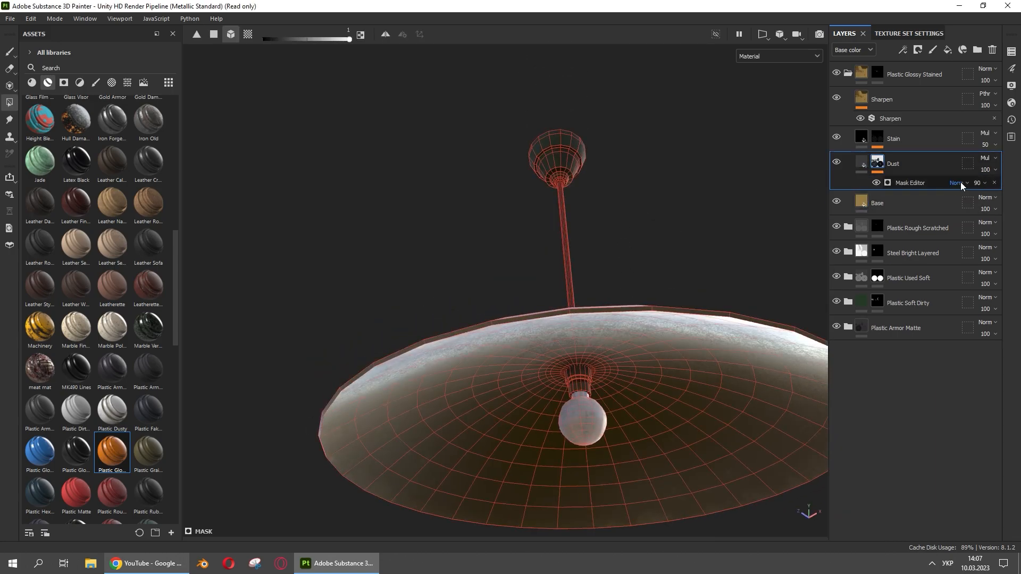
pyautogui.click(975, 182)
pyautogui.click(990, 201)
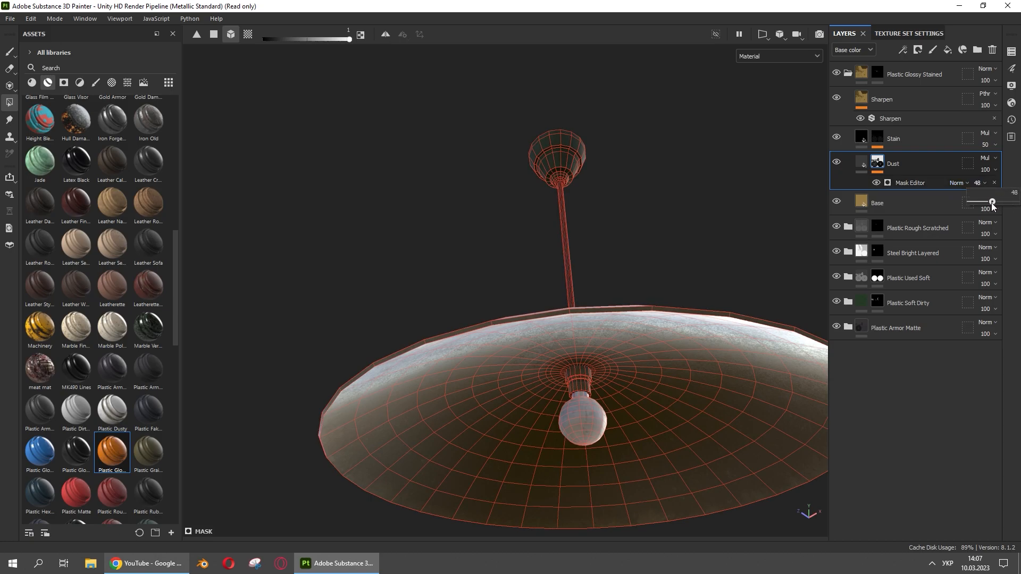
pyautogui.moveTo(991, 202); pyautogui.dragTo(989, 203)
pyautogui.click(848, 73)
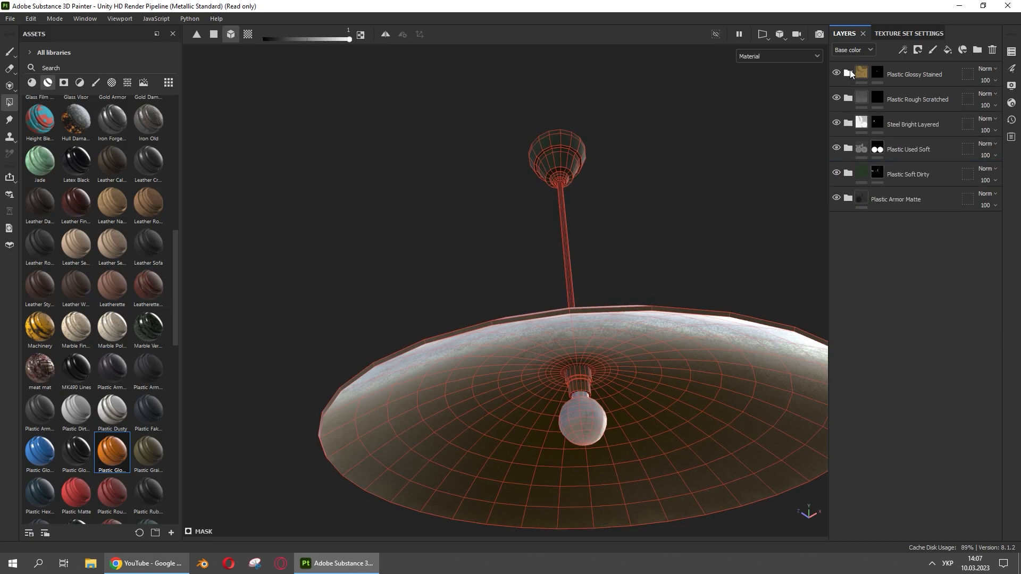
# Add a second Plastic Glossy Stained smart material at the top of the layer stack
pyautogui.keyDown('alt'); pyautogui.moveTo(717, 209); pyautogui.dragTo(566, 295); pyautogui.keyUp('alt')
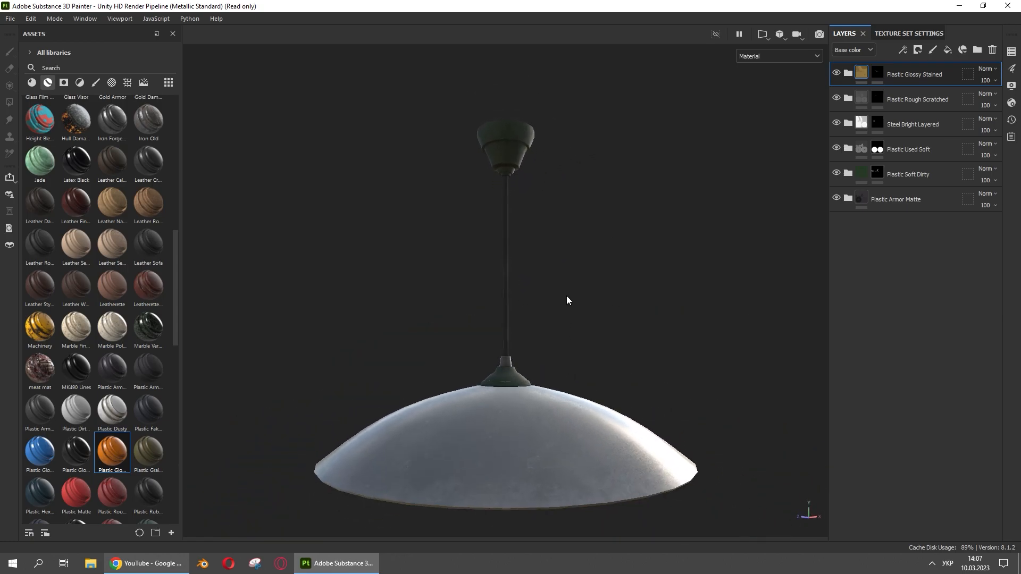
pyautogui.keyDown('alt'); pyautogui.moveTo(555, 359); pyautogui.dragTo(561, 346, button='middle'); pyautogui.keyUp('alt')
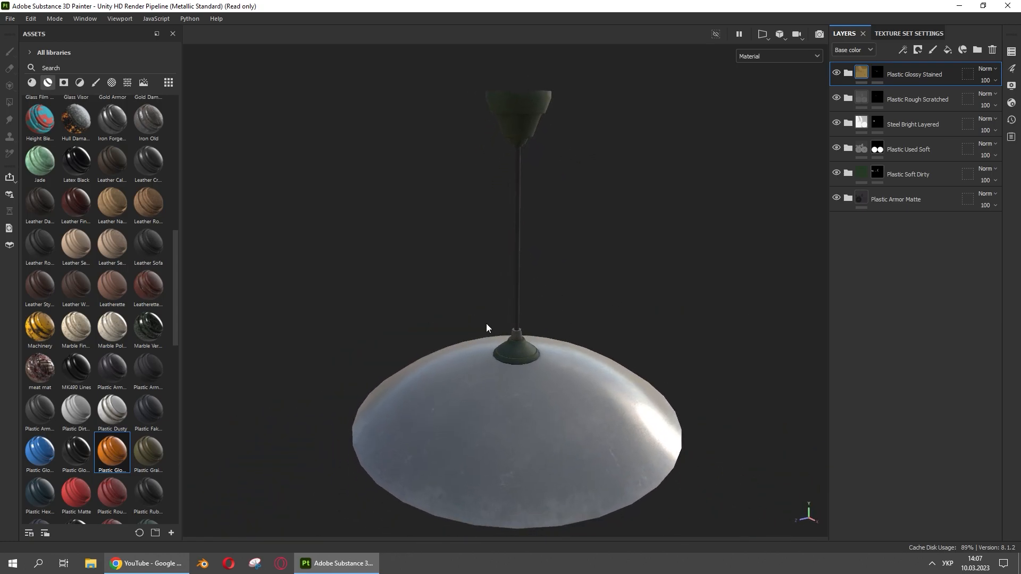
pyautogui.moveTo(105, 461); pyautogui.dragTo(910, 63)
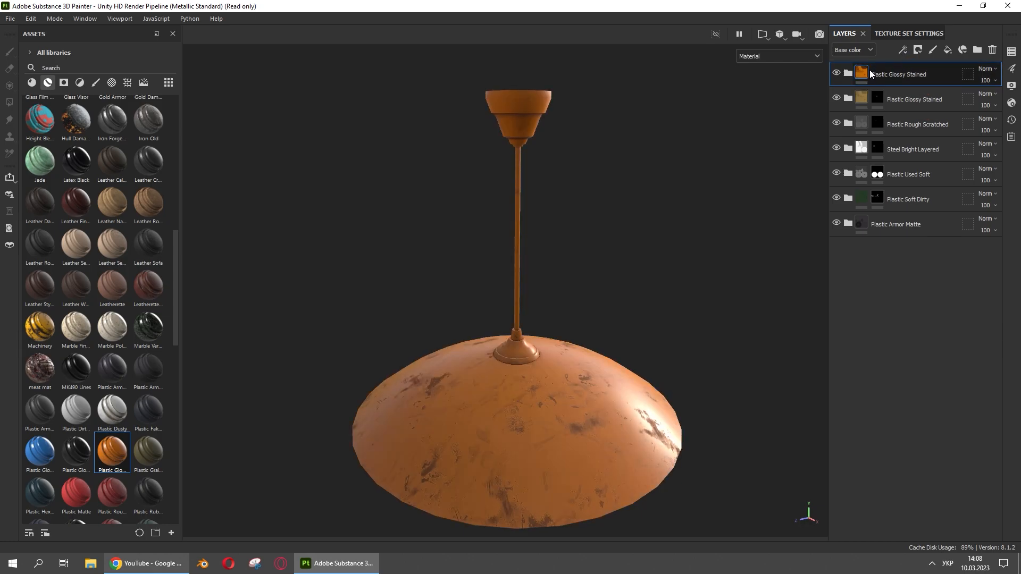
# Hide the Base and Stain layers in the new Plastic Glossy Stained folder, leaving its Dust and Sharpen layers shown
pyautogui.click(847, 73)
pyautogui.click(837, 187)
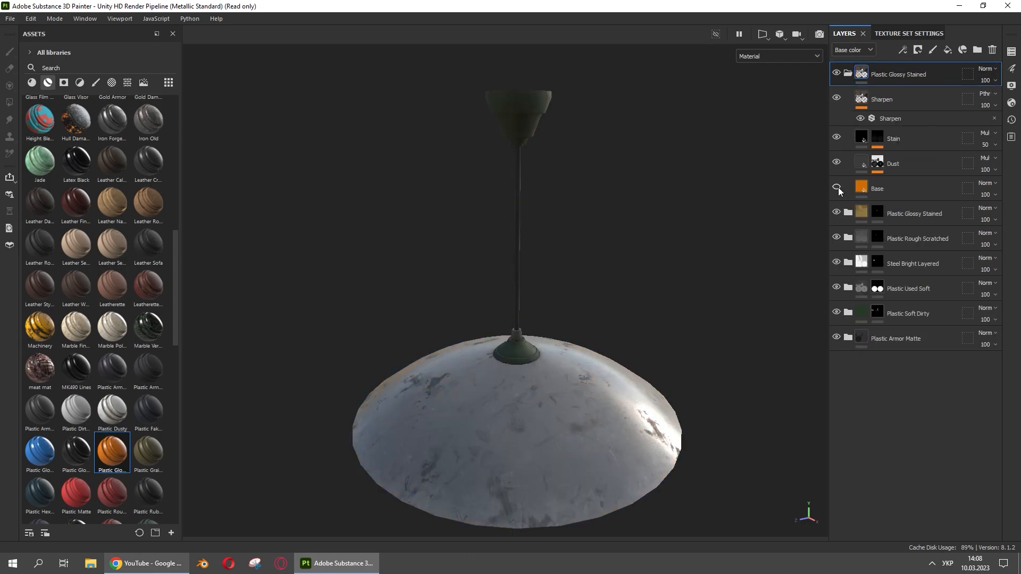
pyautogui.click(841, 160)
pyautogui.click(841, 161)
pyautogui.click(837, 138)
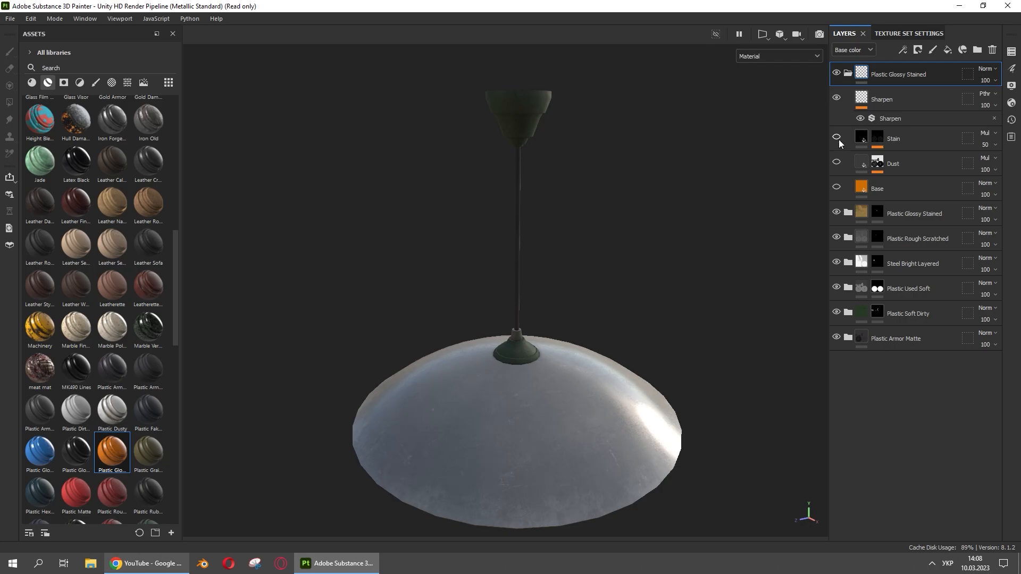
pyautogui.click(837, 98)
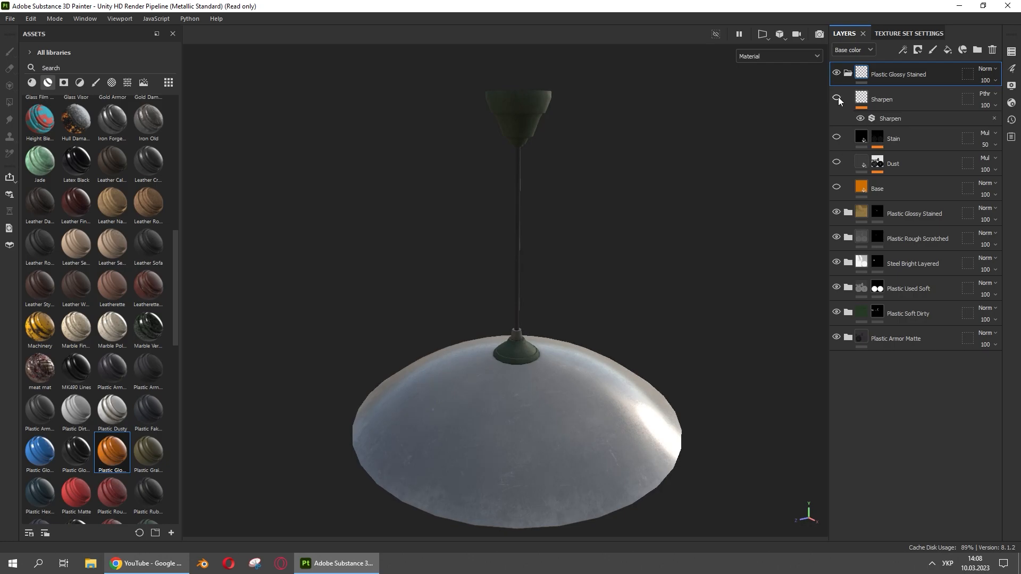
pyautogui.click(837, 161)
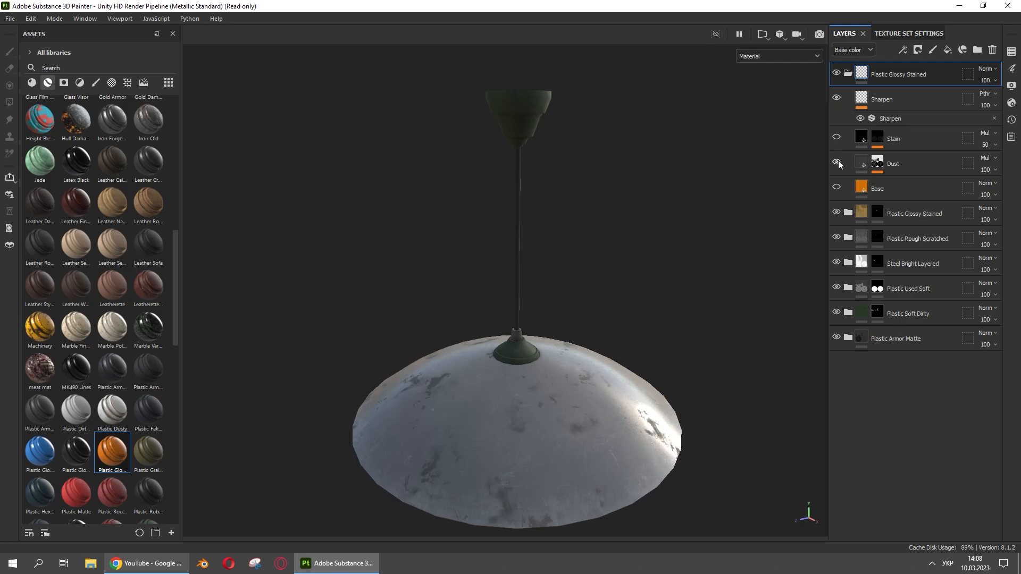
# Examine the dust stains on the shade's underside and bulb, comparing with the unmasked Plastic Glossy Stained folder hidden and shown
pyautogui.click(873, 166)
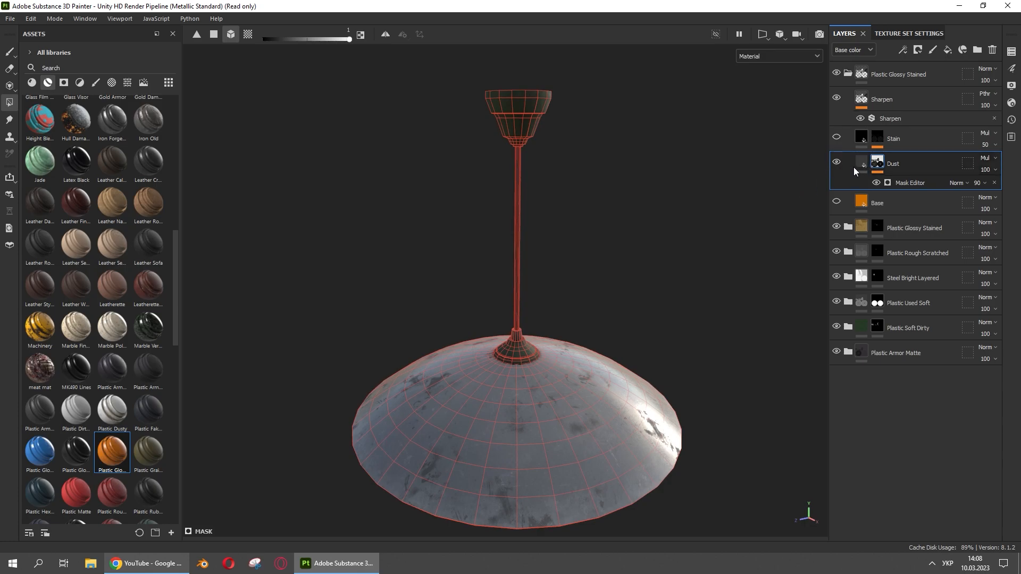
pyautogui.click(857, 164)
pyautogui.keyDown('alt'); pyautogui.moveTo(728, 329); pyautogui.dragTo(656, 244); pyautogui.keyUp('alt')
pyautogui.keyDown('shift'); pyautogui.moveTo(644, 263); pyautogui.dragTo(657, 282, button='right'); pyautogui.keyUp('shift')
pyautogui.keyDown('alt'); pyautogui.moveTo(651, 300); pyautogui.dragTo(676, 527, button='right'); pyautogui.keyUp('alt')
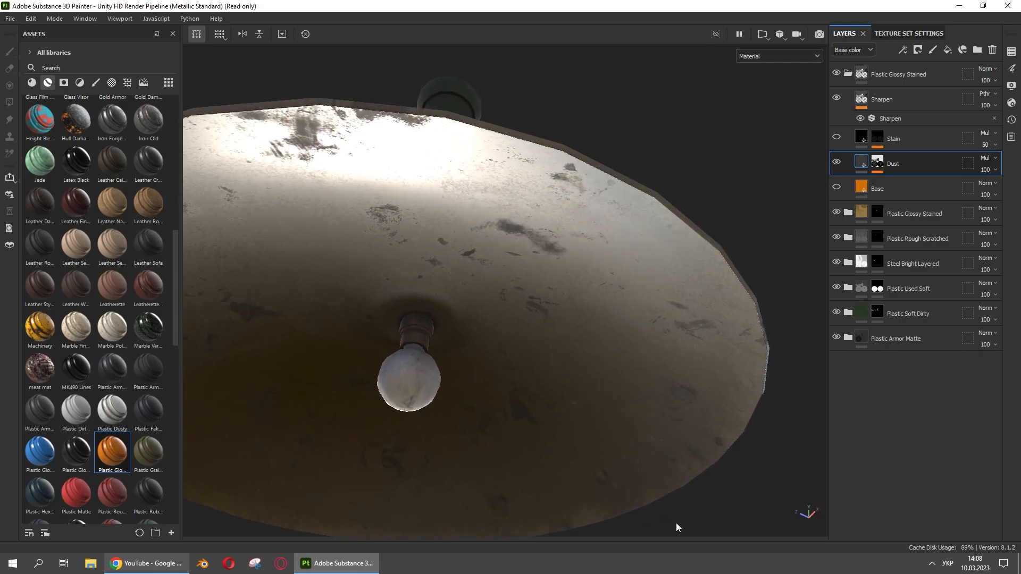
pyautogui.click(838, 72)
pyautogui.click(920, 83)
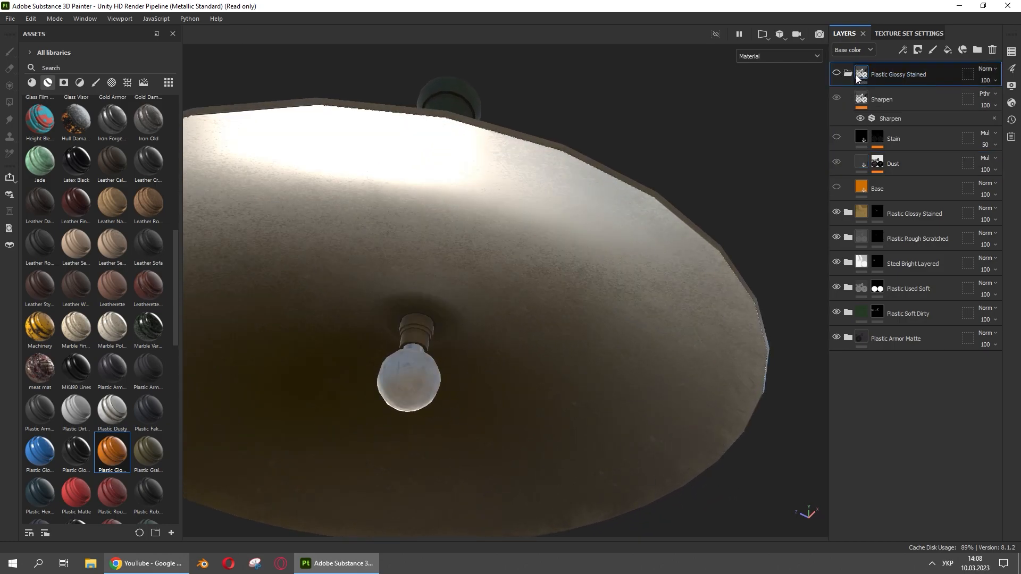
pyautogui.click(836, 73)
# Set the Mask Editor opacity of the new folder's Dust layer to 36, collapse the folder and frame the whole lamp
pyautogui.click(881, 164)
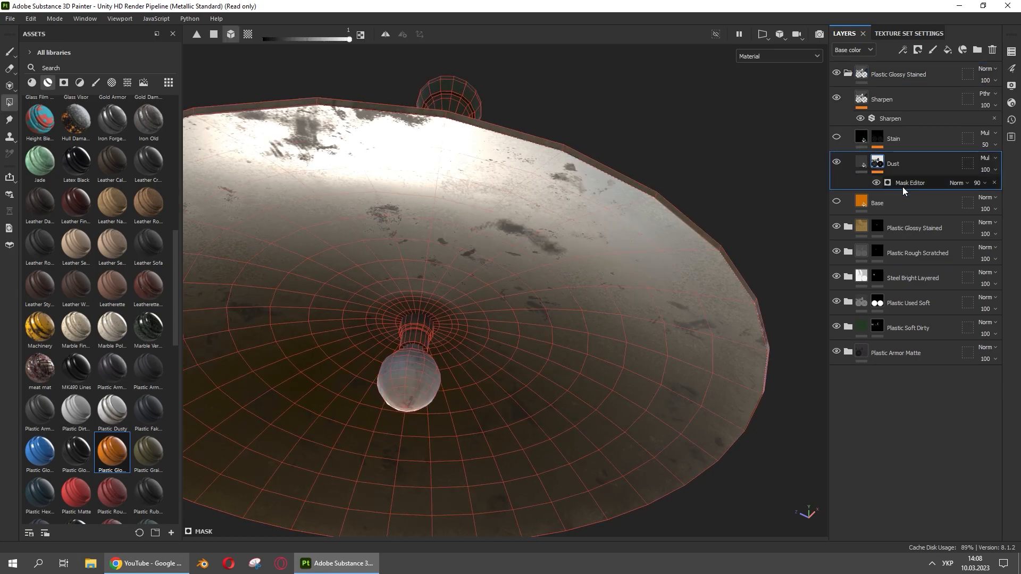
pyautogui.moveTo(984, 198); pyautogui.dragTo(986, 203)
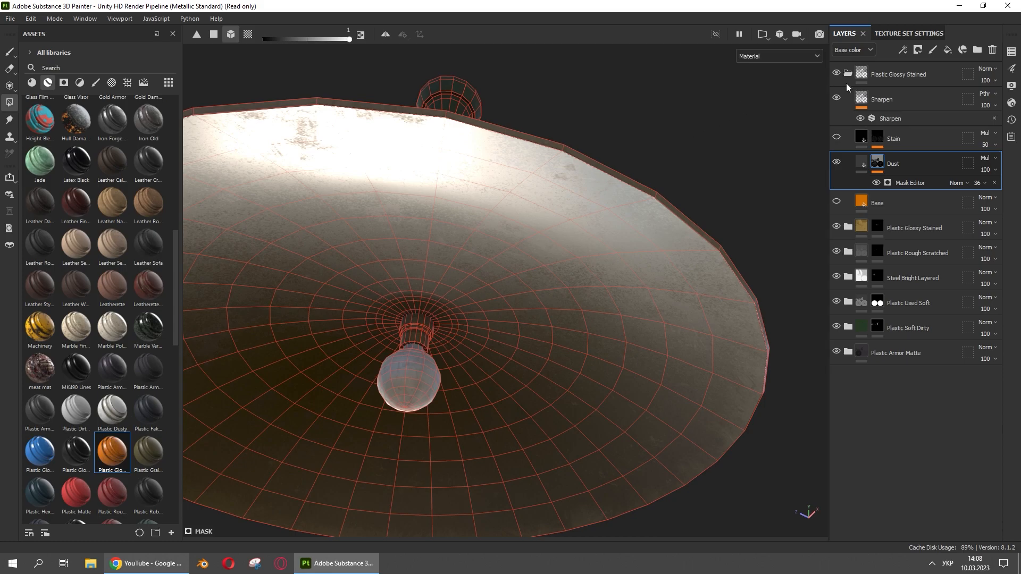
pyautogui.click(862, 79)
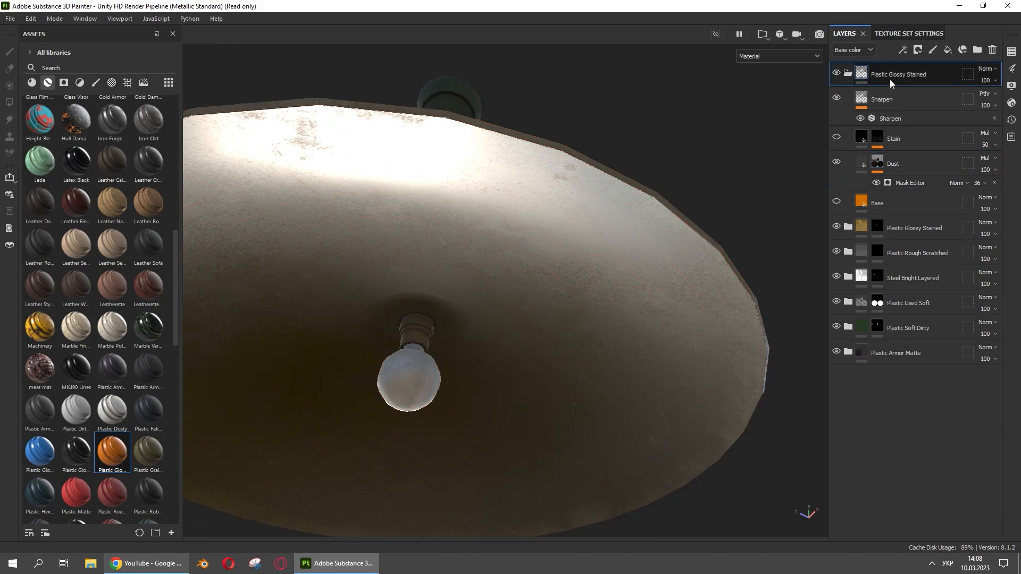
pyautogui.click(849, 74)
pyautogui.keyDown('alt'); pyautogui.moveTo(739, 123); pyautogui.dragTo(315, 230); pyautogui.keyUp('alt')
pyautogui.press('f')
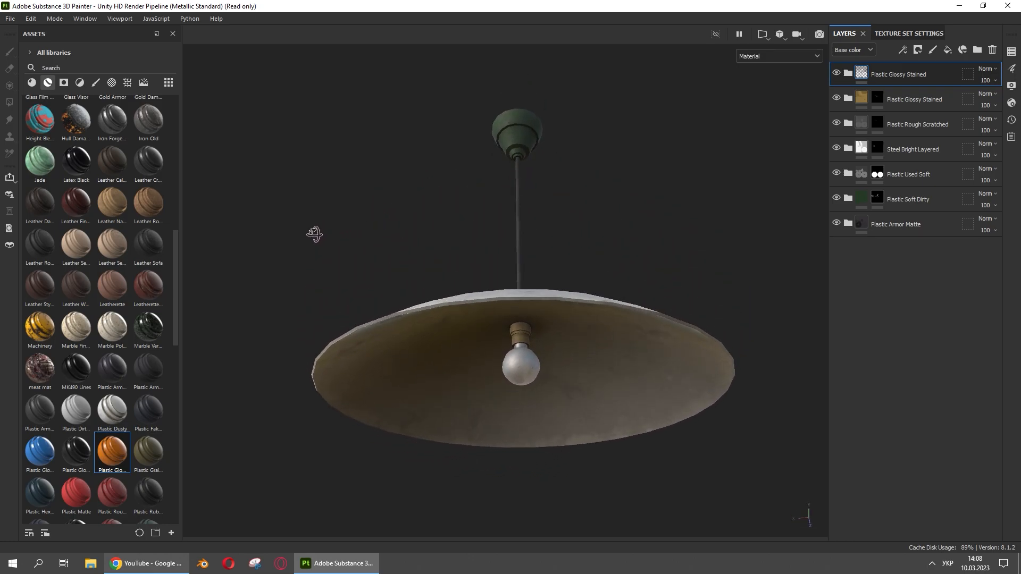